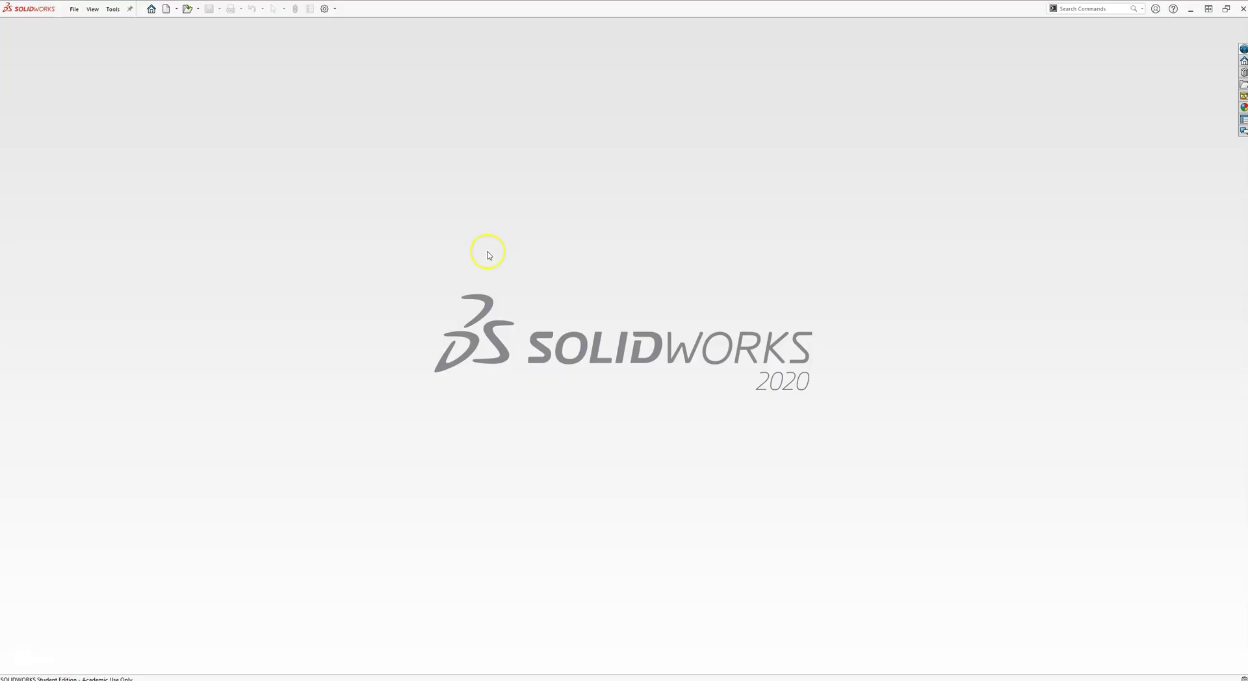
- Create a new part from the Part_IPS_ANSI template
{"action": "left_click", "coordinate": [166, 10]}
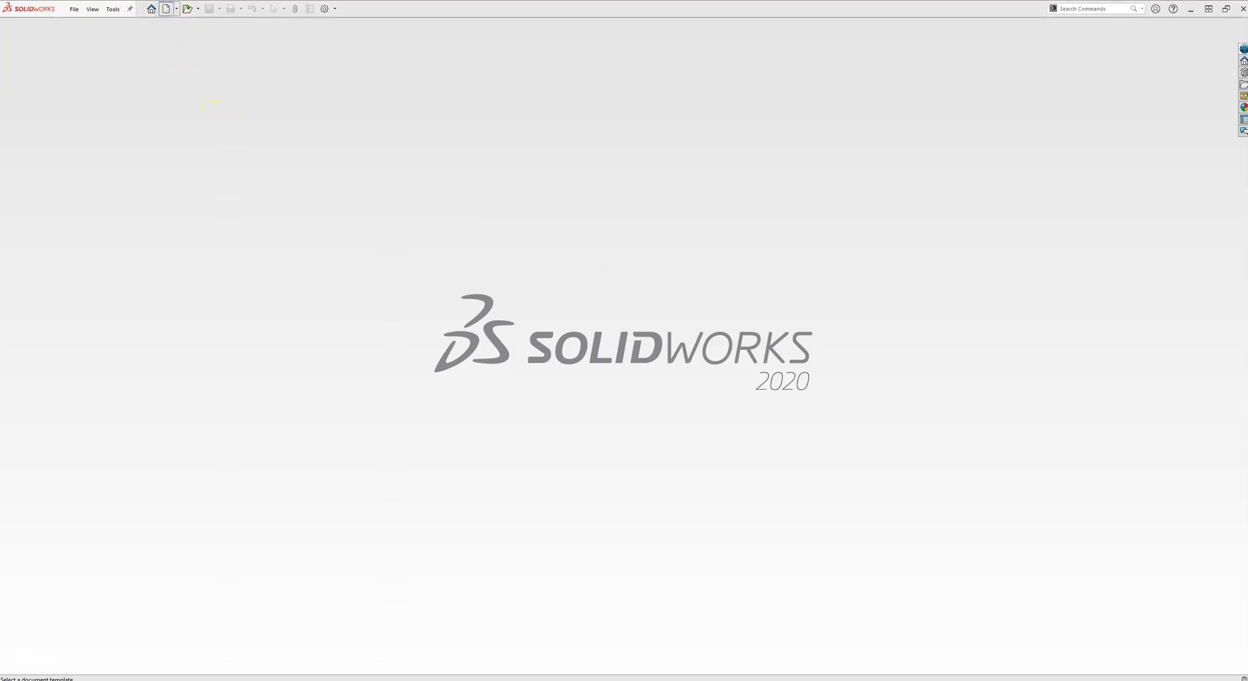
{"action": "left_click", "coordinate": [525, 199]}
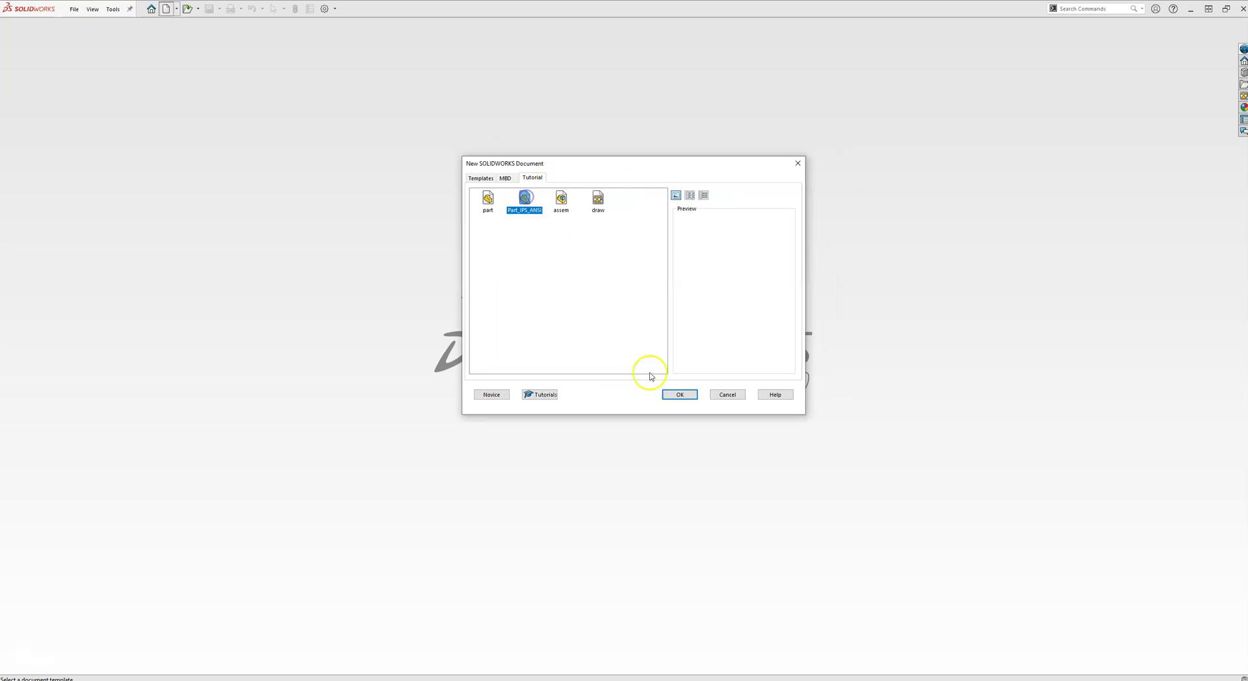
{"action": "left_click", "coordinate": [679, 394]}
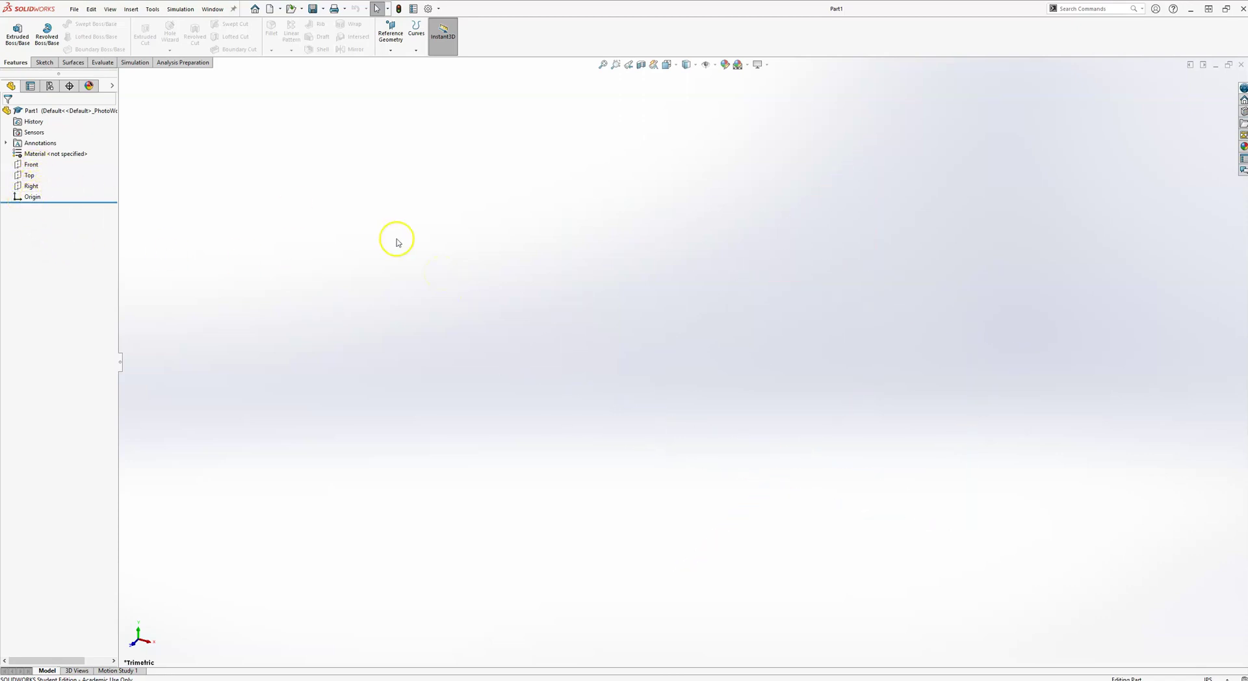
- Assign the aluminium alloy 6063-O from the SOLIDWORKS Materials library to the part
{"action": "right_click", "coordinate": [69, 157]}
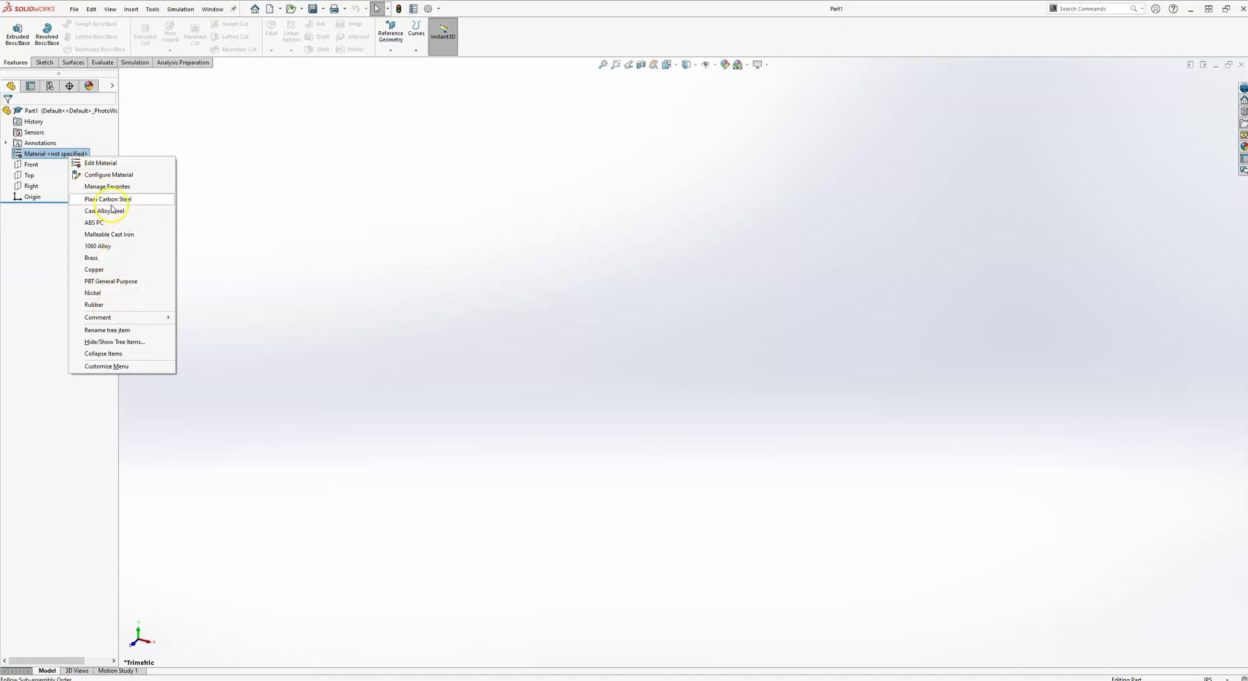
{"action": "left_click", "coordinate": [111, 162]}
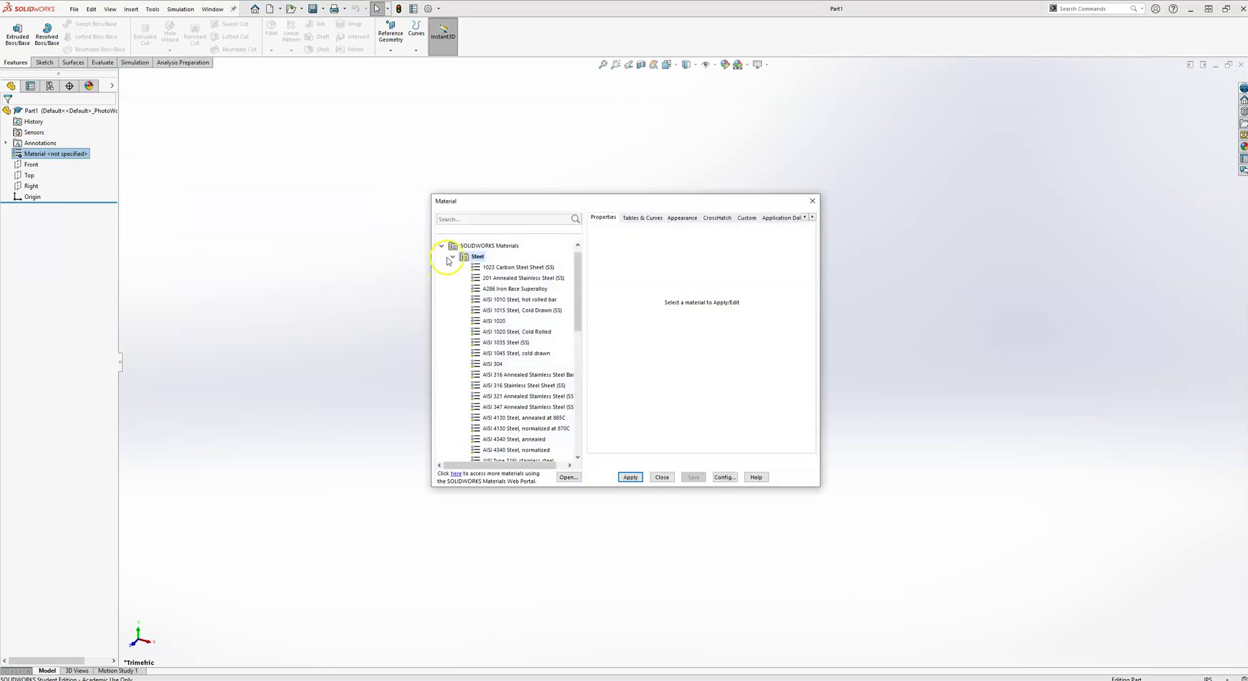
{"action": "left_click", "coordinate": [451, 258]}
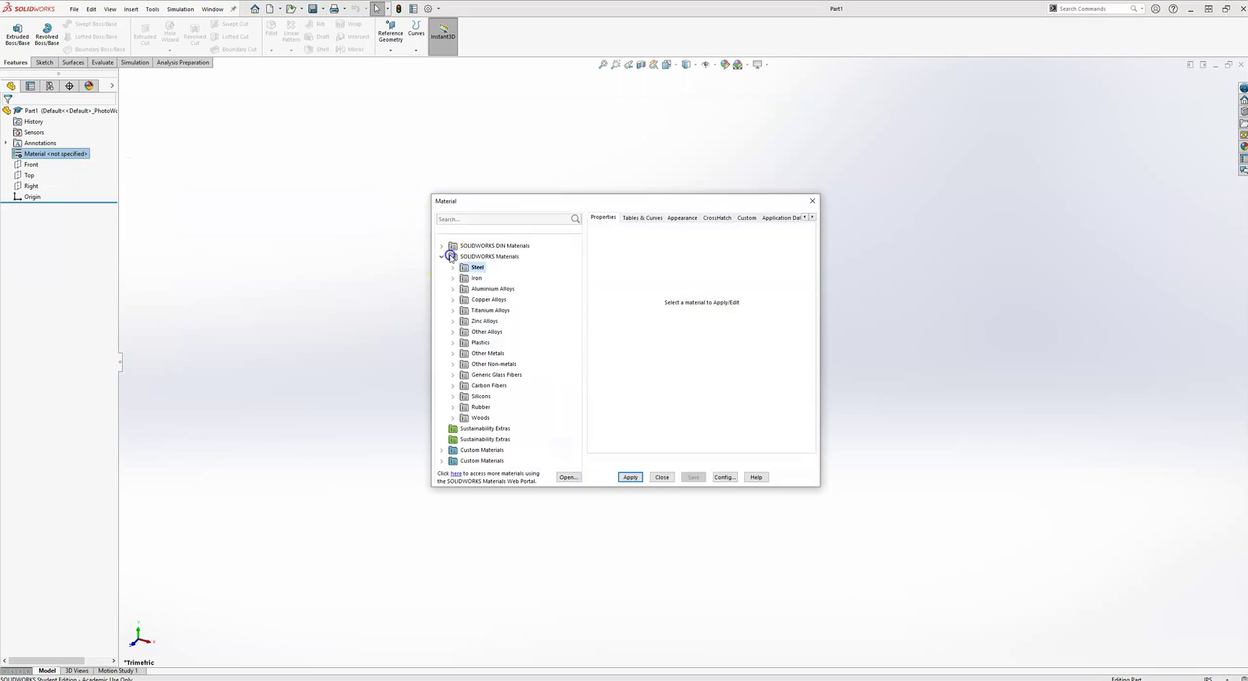
{"action": "left_click", "coordinate": [455, 289]}
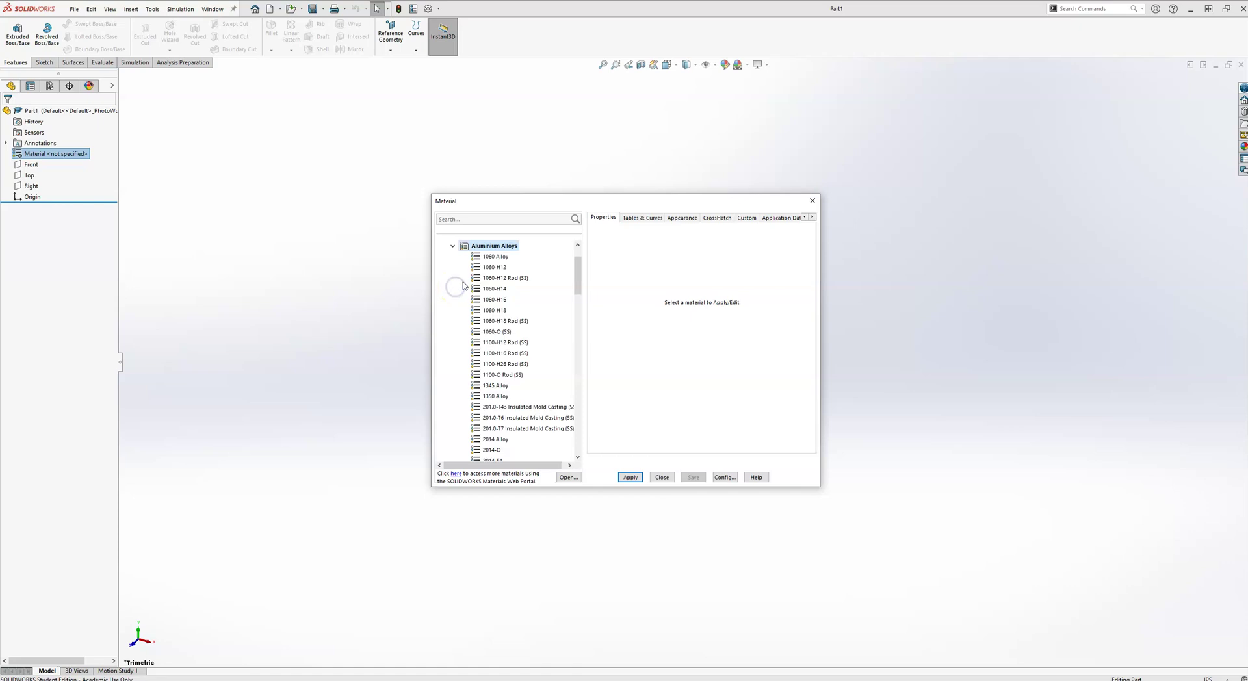
{"action": "scroll", "coordinate": [502, 281], "scroll_direction": "down", "scroll_amount": 5}
{"action": "scroll", "coordinate": [503, 281], "scroll_direction": "down", "scroll_amount": 15}
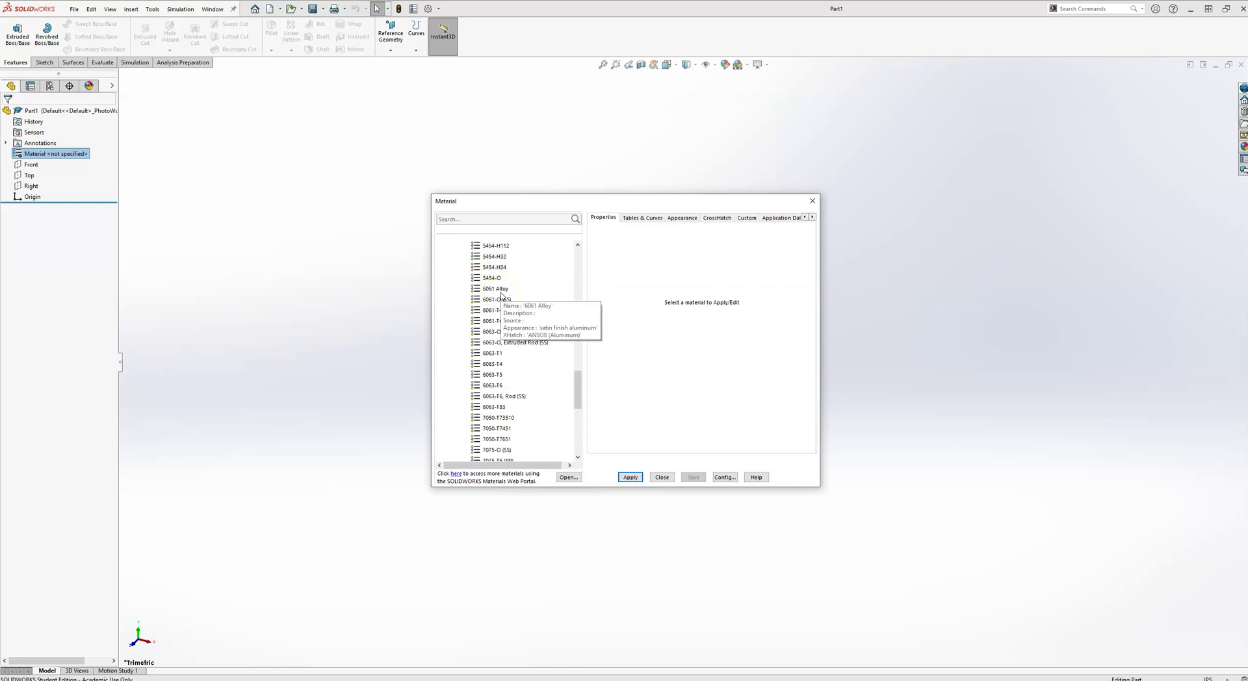
{"action": "left_click", "coordinate": [492, 331]}
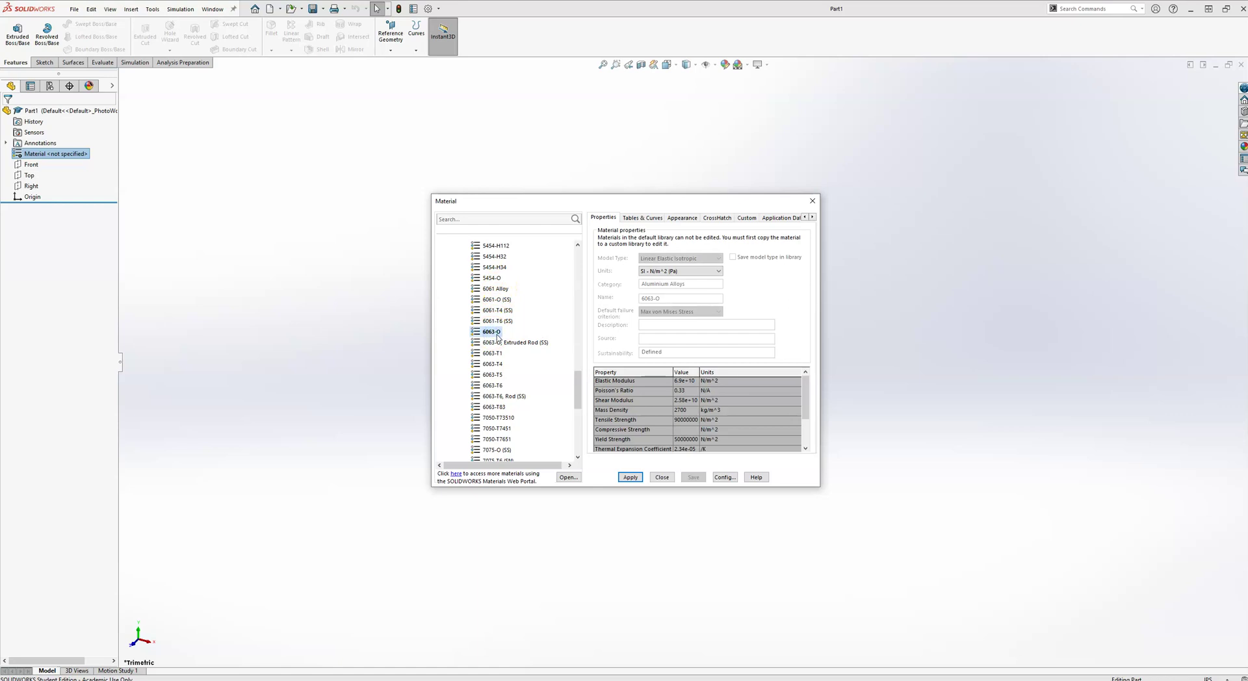
{"action": "left_click", "coordinate": [630, 477]}
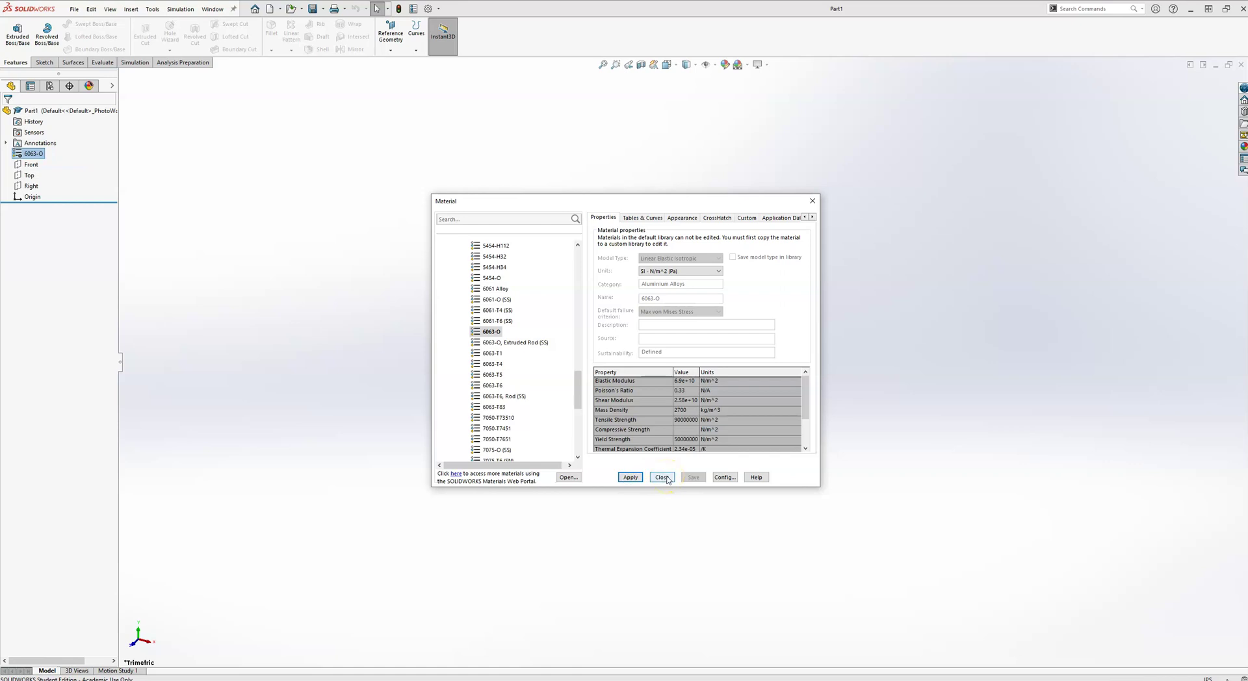
{"action": "left_click", "coordinate": [663, 477]}
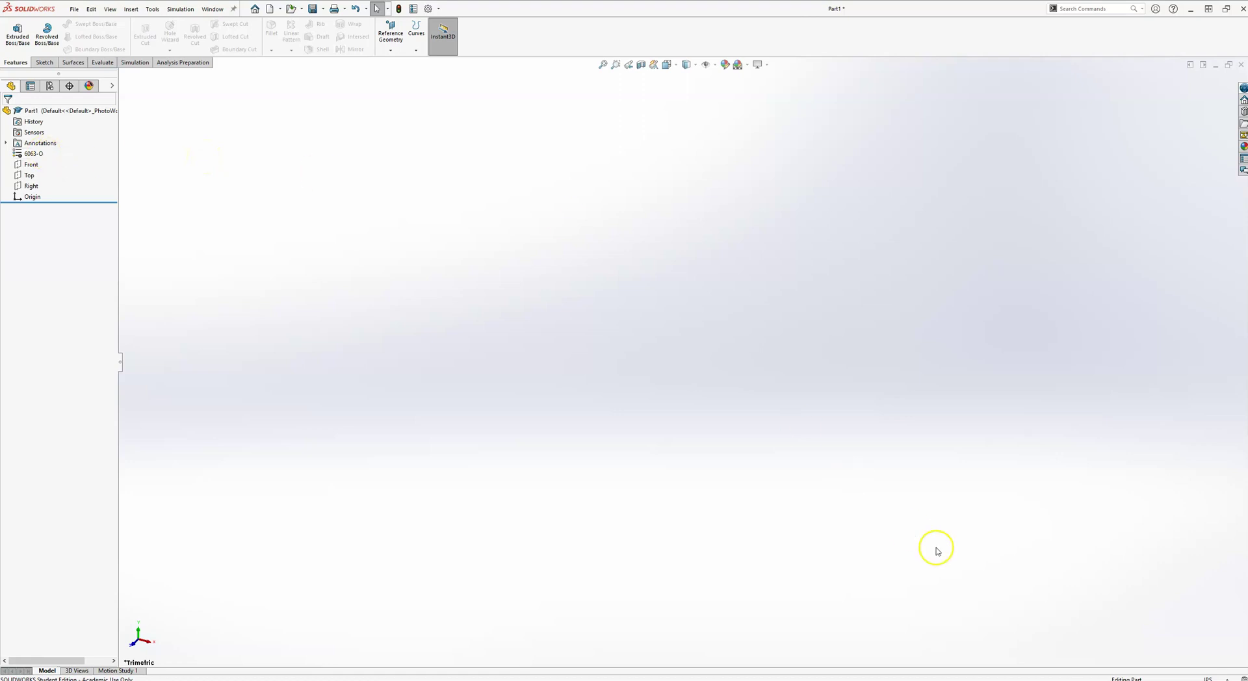
- Check the part's unit system and consult the PinFinHeatSink drawing in Acrobat Reader for the dimensions
{"action": "left_click", "coordinate": [1213, 678]}
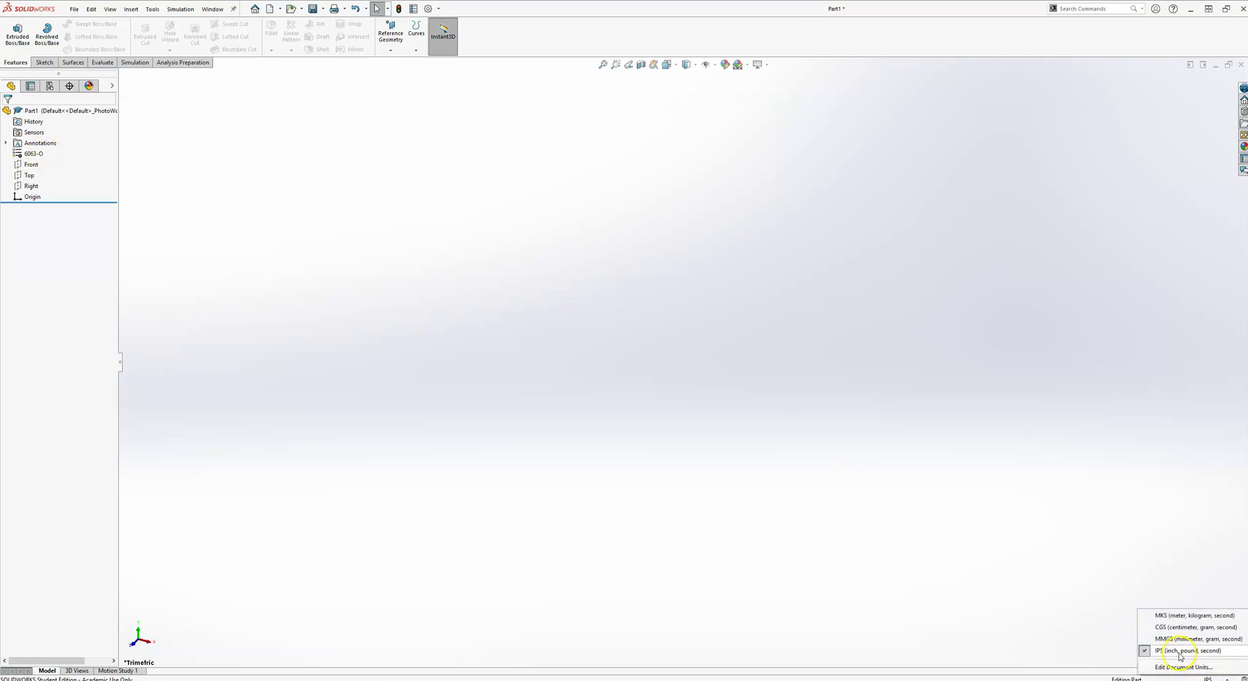
{"action": "left_click", "coordinate": [608, 378]}
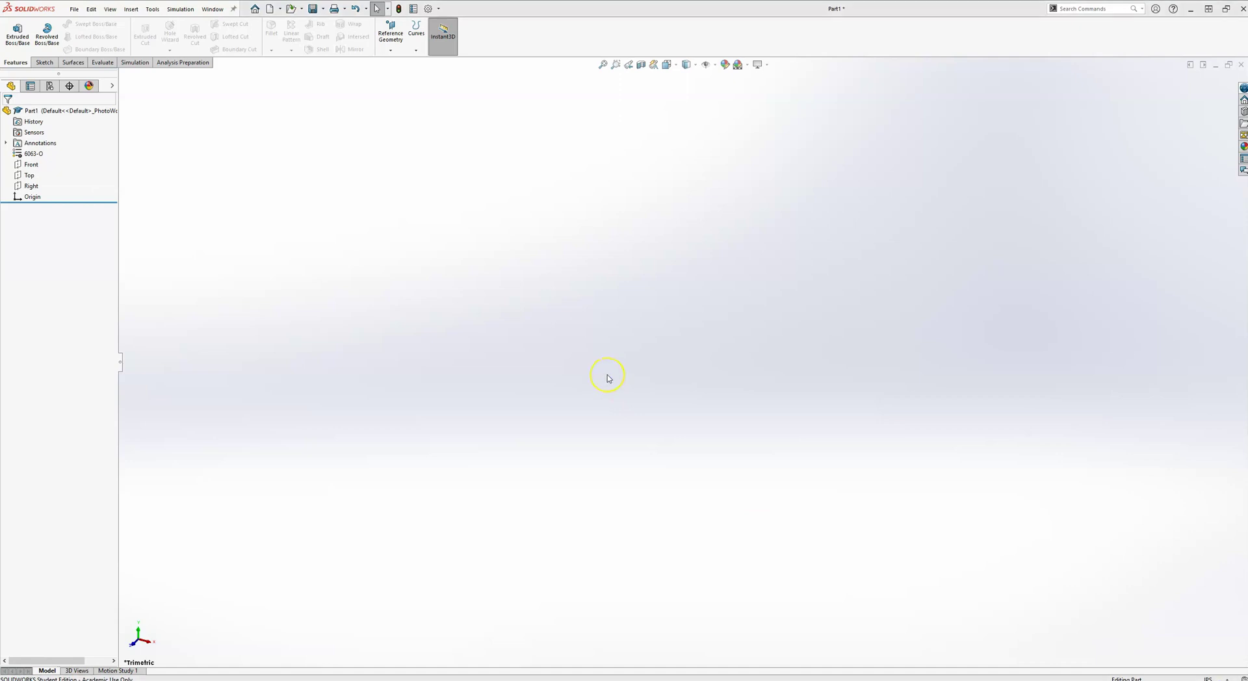
{"action": "key", "text": "alt+Tab"}
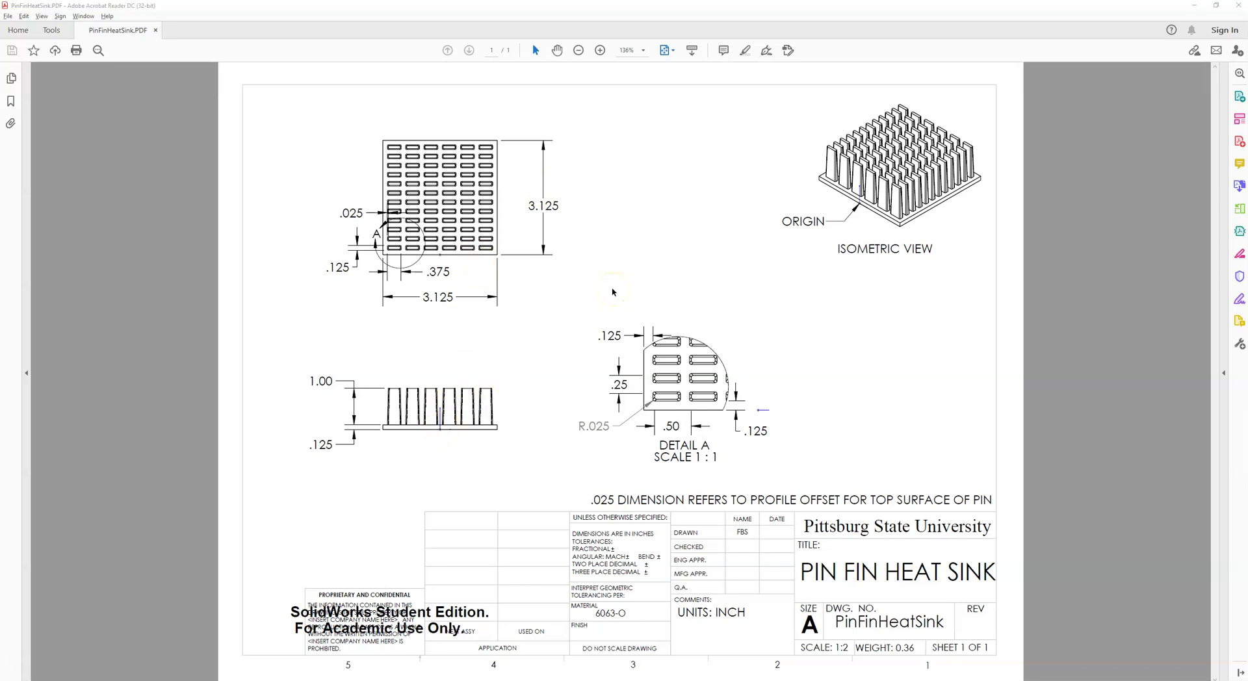
{"action": "key", "text": "alt+Tab"}
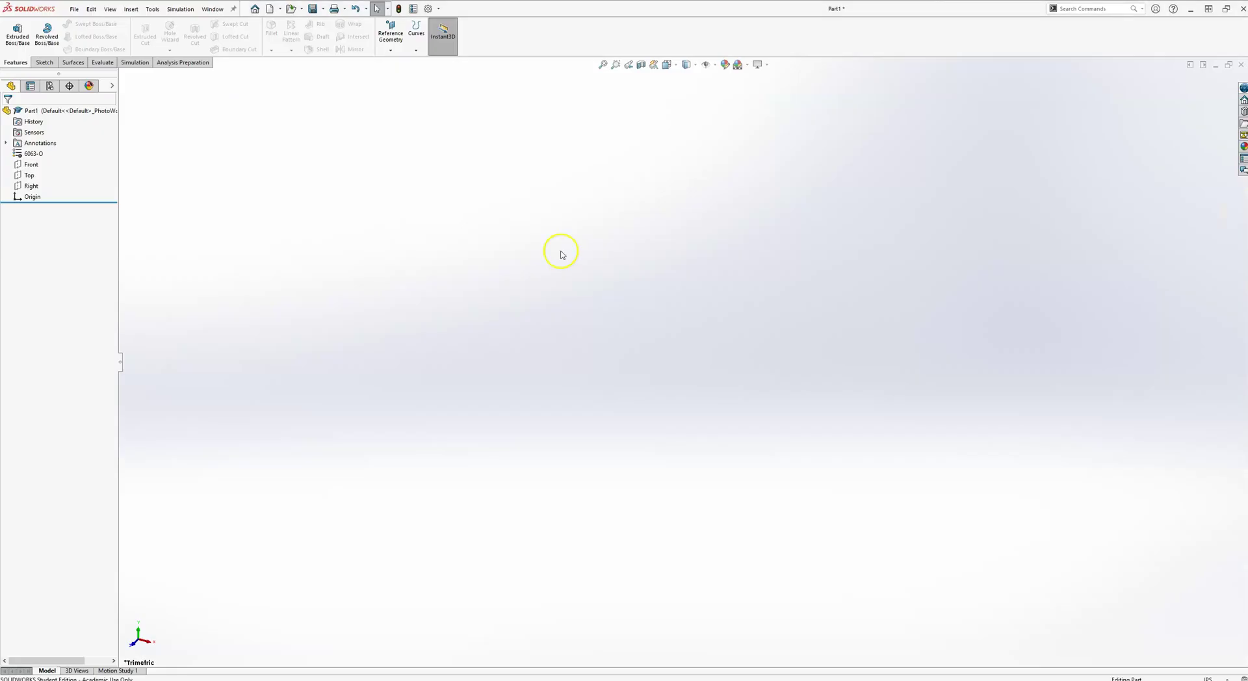
- Start a sketch on the Top plane and draw a corner rectangle whose lower edge passes through the origin
{"action": "left_click", "coordinate": [29, 176]}
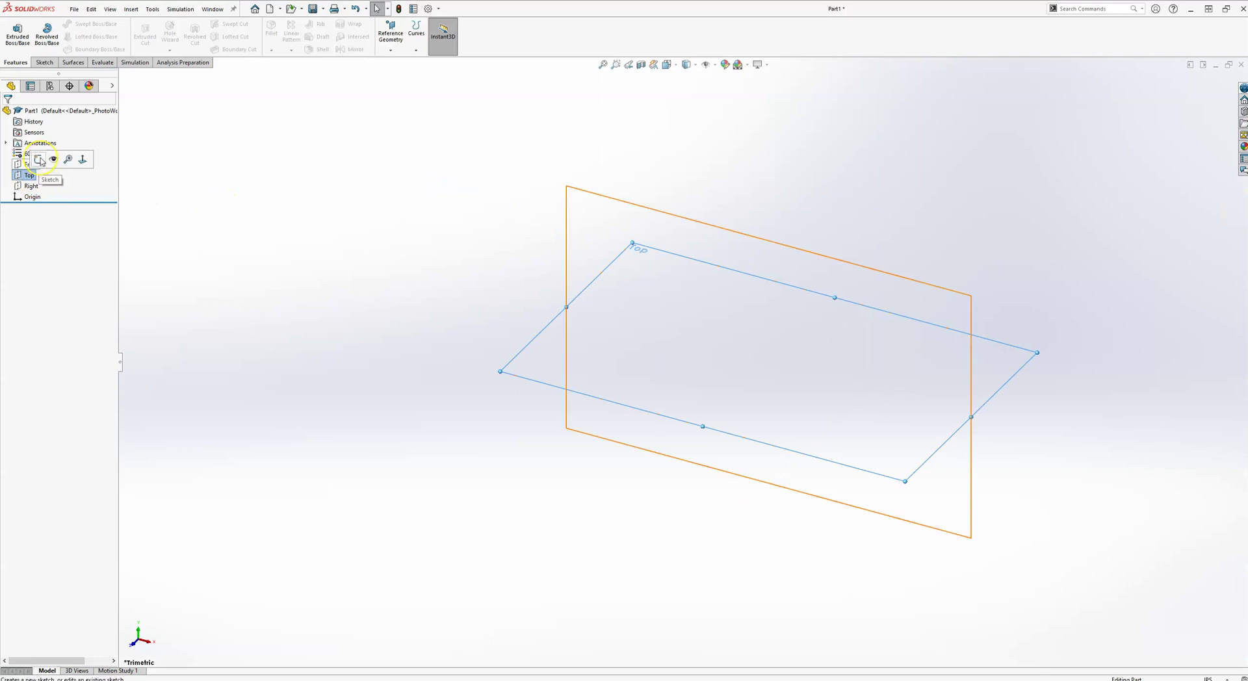
{"action": "left_click", "coordinate": [39, 160]}
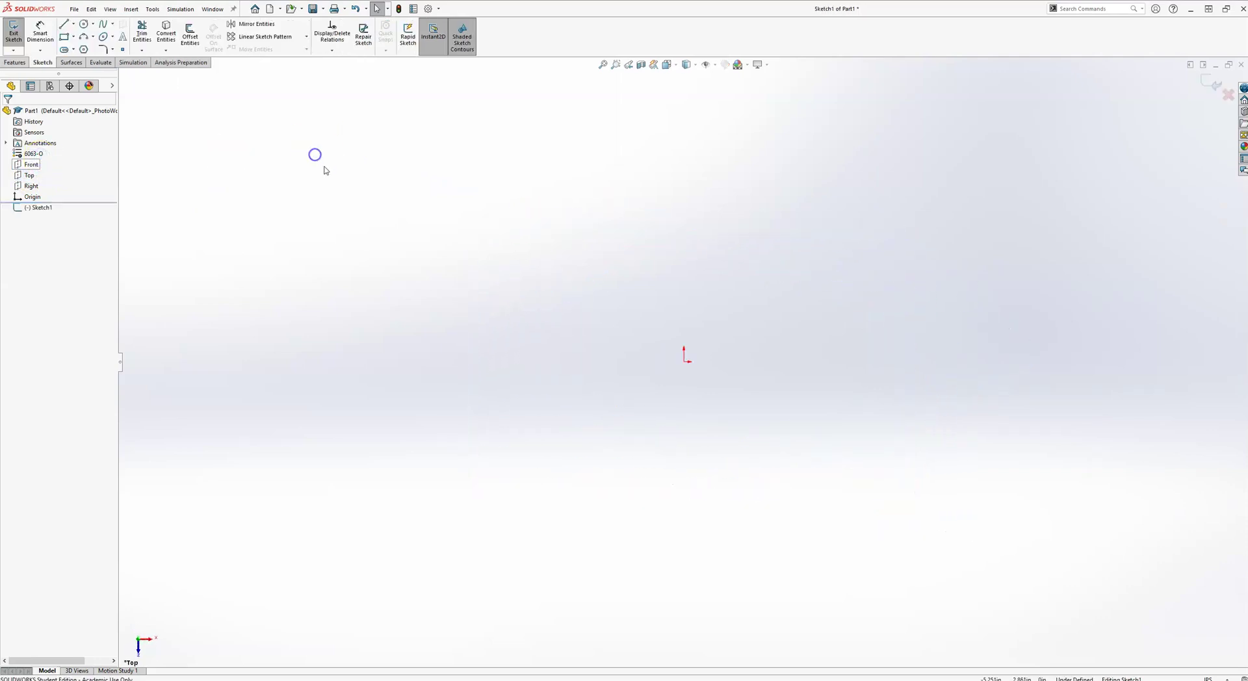
{"action": "right_click_drag", "start_coordinate": [573, 183], "coordinate": [560, 228]}
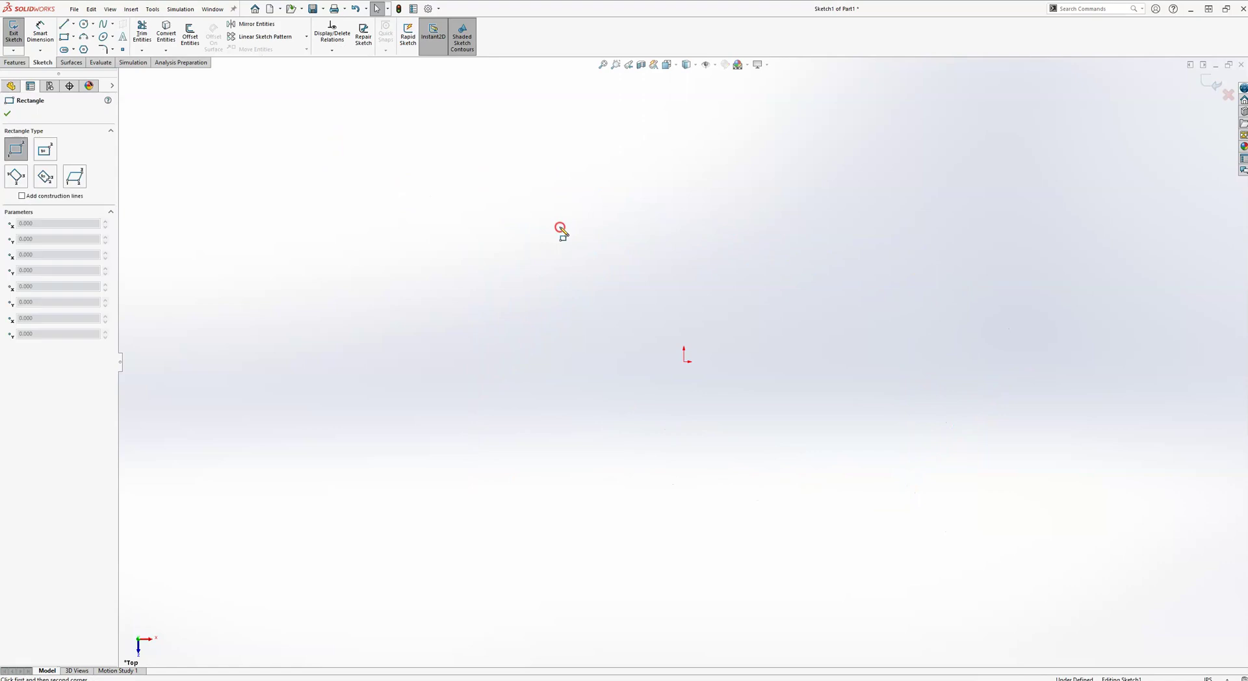
{"action": "left_click", "coordinate": [575, 362]}
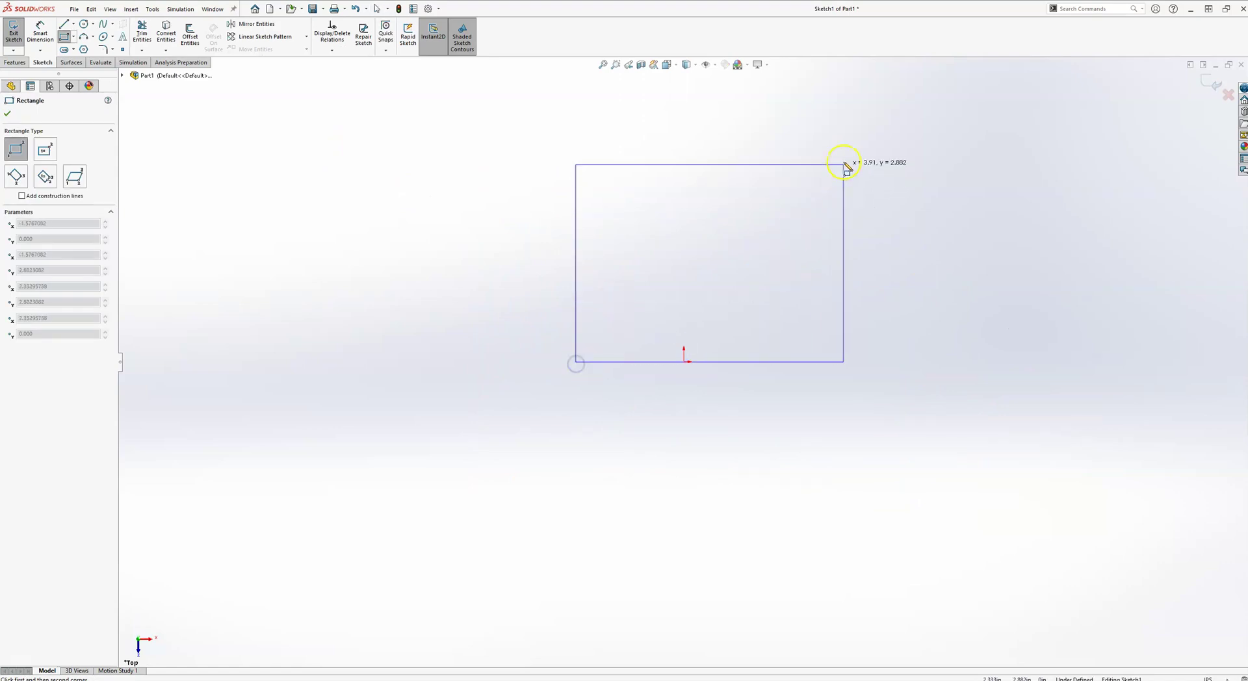
{"action": "left_click", "coordinate": [848, 115]}
{"action": "key", "text": "Escape"}
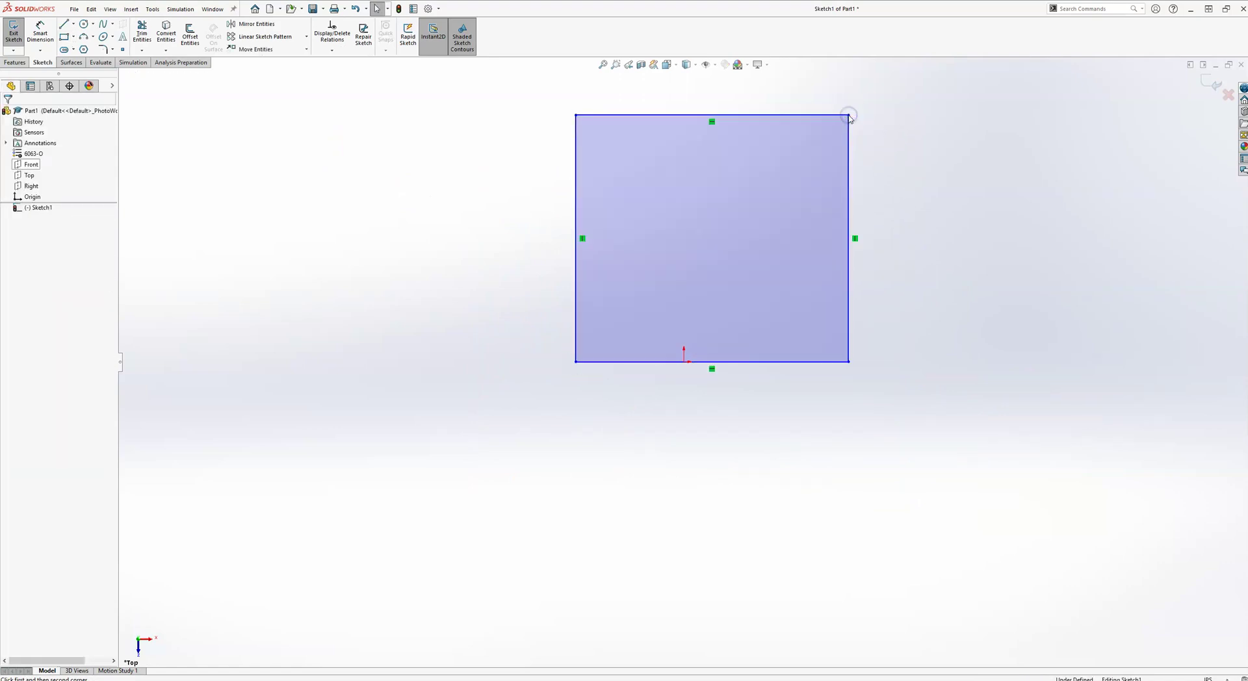
- Constrain the origin to the midpoint of the rectangle's lower edge and widen the rectangle by pulling its lower corner outward
{"action": "left_click", "coordinate": [687, 363]}
{"action": "left_click", "coordinate": [763, 387]}
{"action": "left_click", "coordinate": [690, 364]}
{"action": "left_click", "coordinate": [684, 362]}
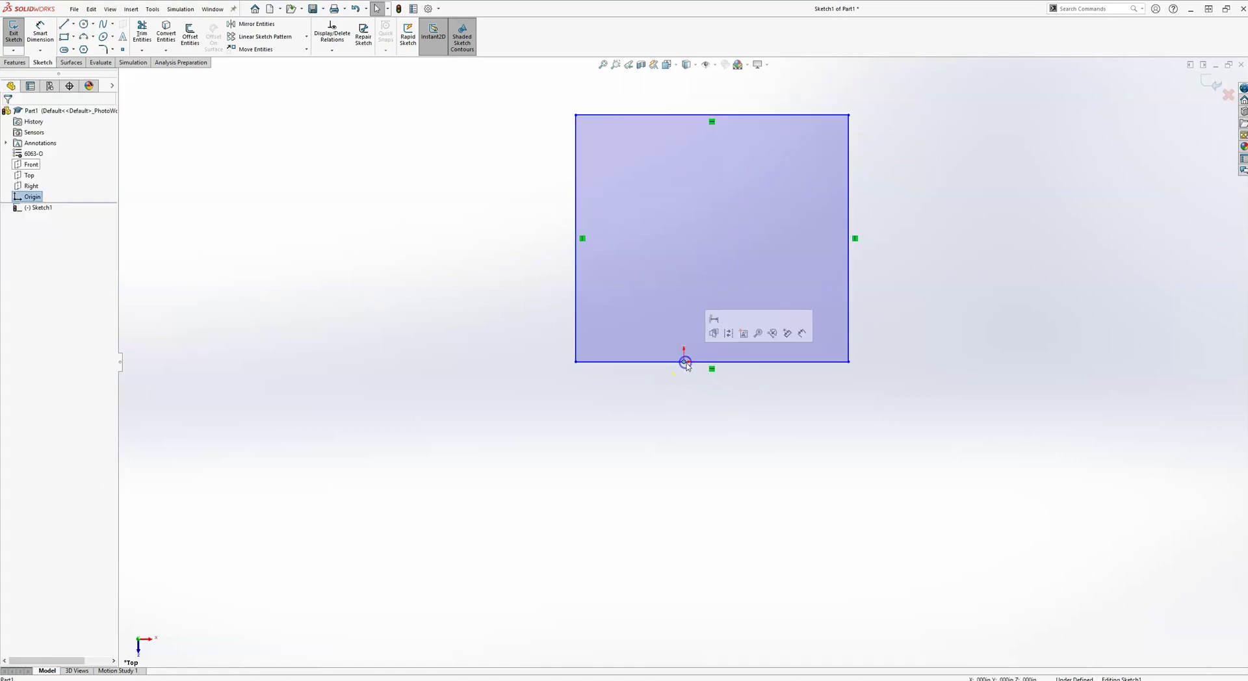
{"action": "left_click", "coordinate": [733, 362], "text": "ctrl"}
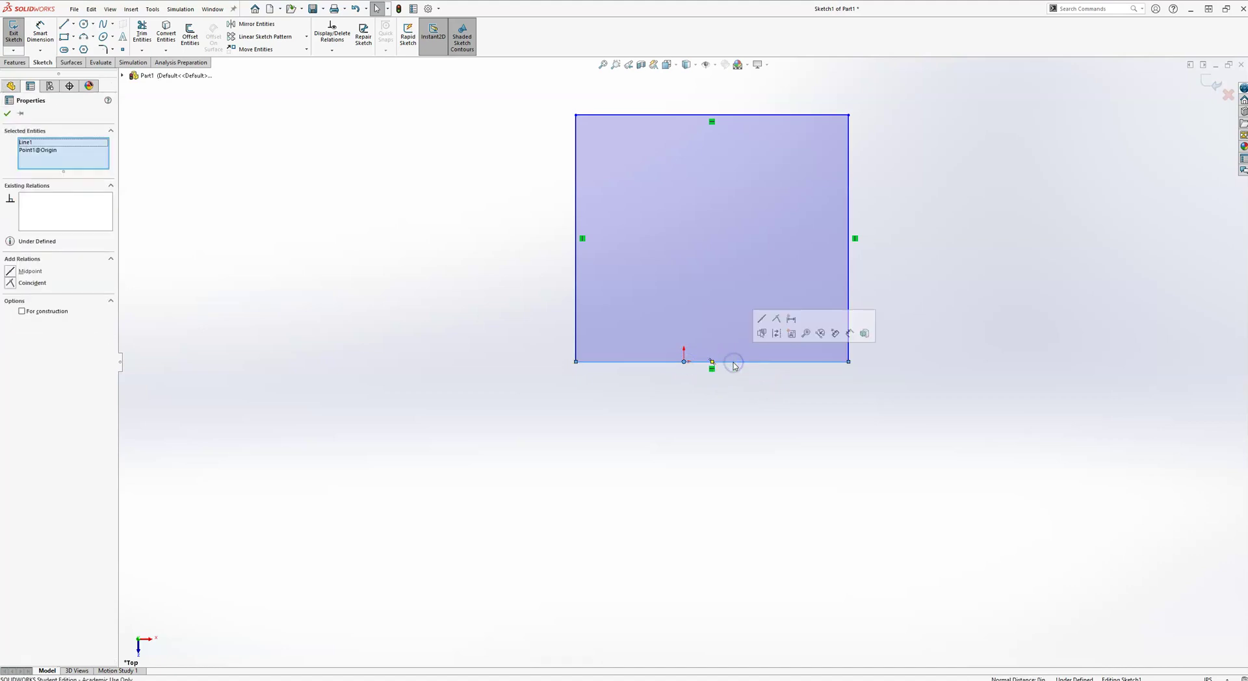
{"action": "left_click", "coordinate": [762, 318]}
{"action": "left_click", "coordinate": [791, 390]}
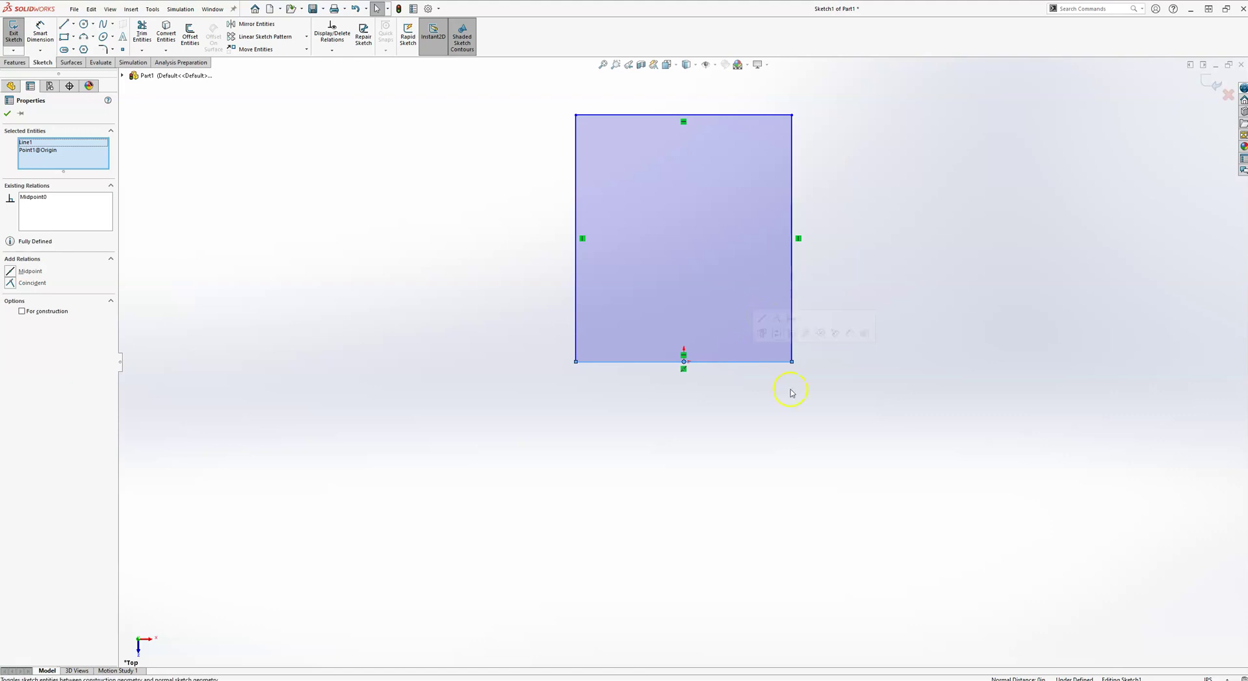
{"action": "left_click_drag", "start_coordinate": [792, 362], "coordinate": [898, 362]}
{"action": "left_click", "coordinate": [839, 400]}
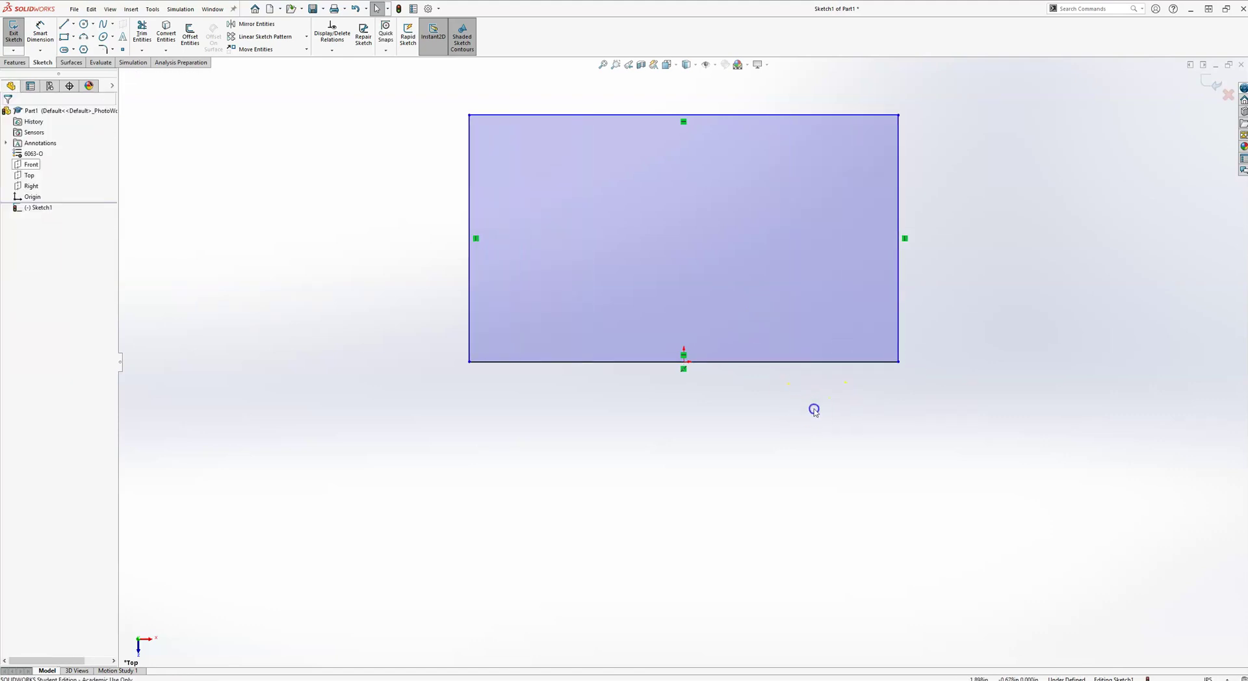
- Add an Equal relation between the rectangle's lower edge and its adjacent vertical edge to make it square
{"action": "left_click", "coordinate": [852, 362]}
{"action": "left_click", "coordinate": [900, 321]}
{"action": "left_click", "coordinate": [901, 320], "text": "ctrl"}
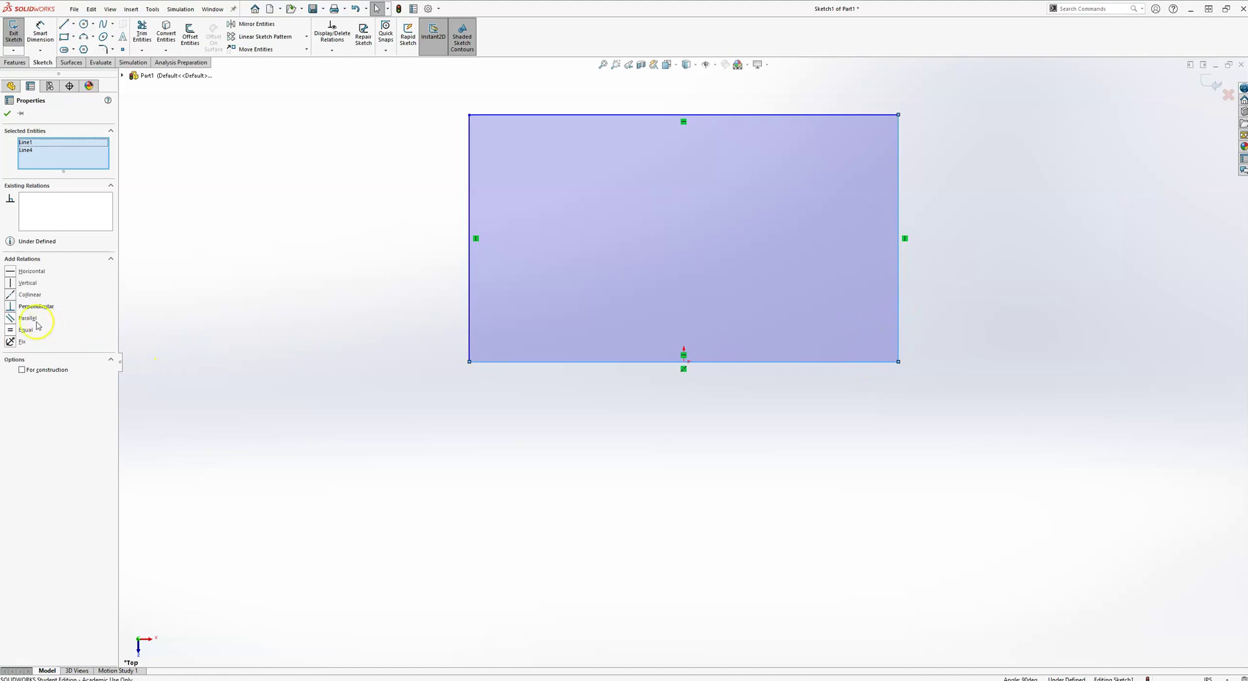
{"action": "left_click", "coordinate": [14, 330]}
{"action": "left_click", "coordinate": [233, 350]}
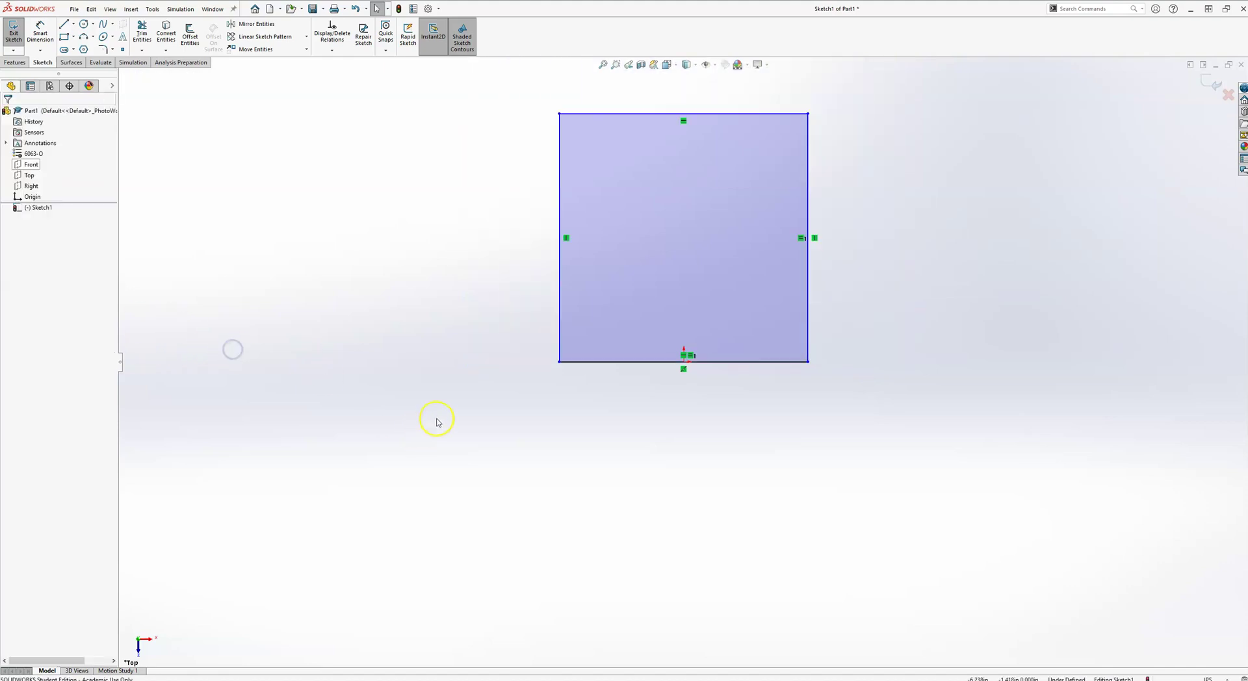
- Dimension the square's lower edge to 3.125 in
{"action": "key", "text": "f"}
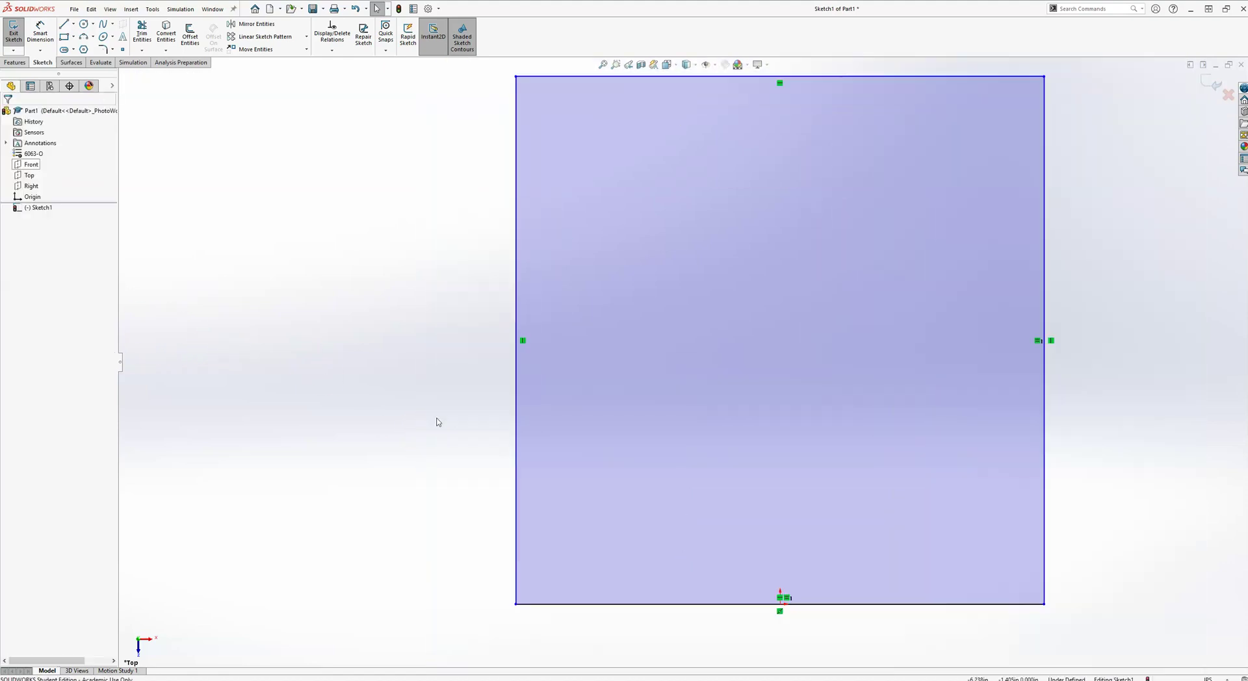
{"action": "scroll", "coordinate": [440, 422], "scroll_direction": "up", "scroll_amount": 1}
{"action": "scroll", "coordinate": [926, 385], "scroll_direction": "up", "scroll_amount": 2}
{"action": "scroll", "coordinate": [1115, 309], "scroll_direction": "down", "scroll_amount": 1}
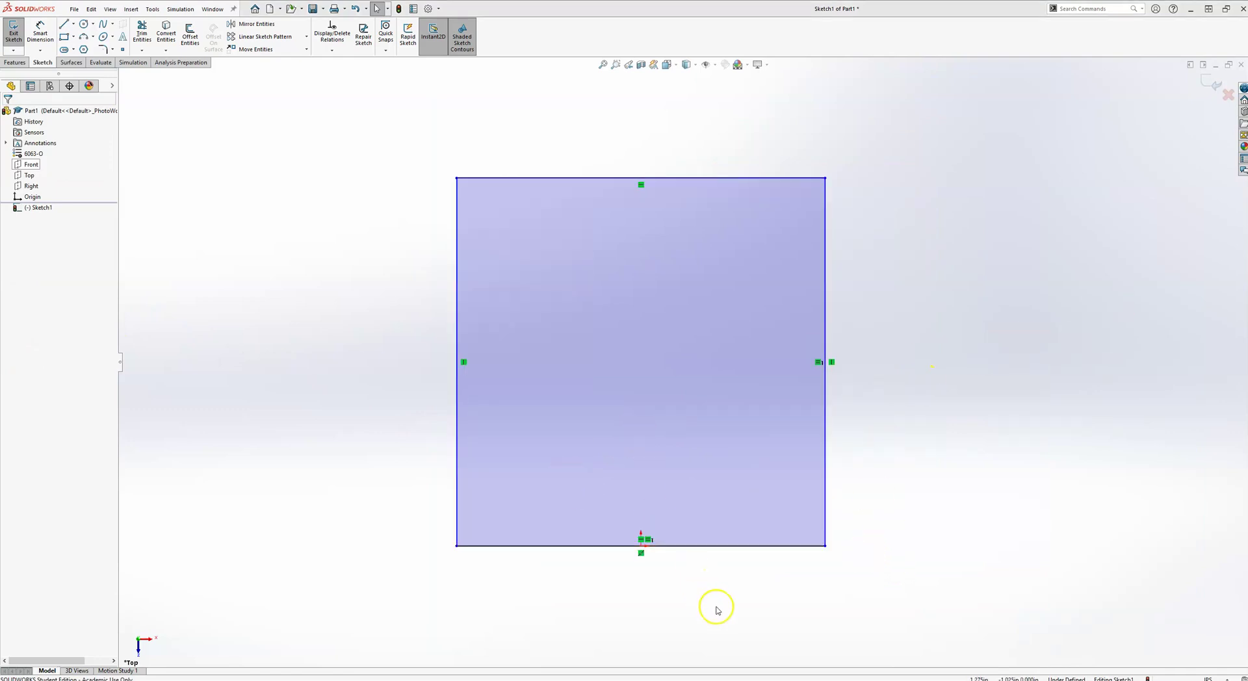
{"action": "right_click_drag", "start_coordinate": [757, 604], "coordinate": [754, 564]}
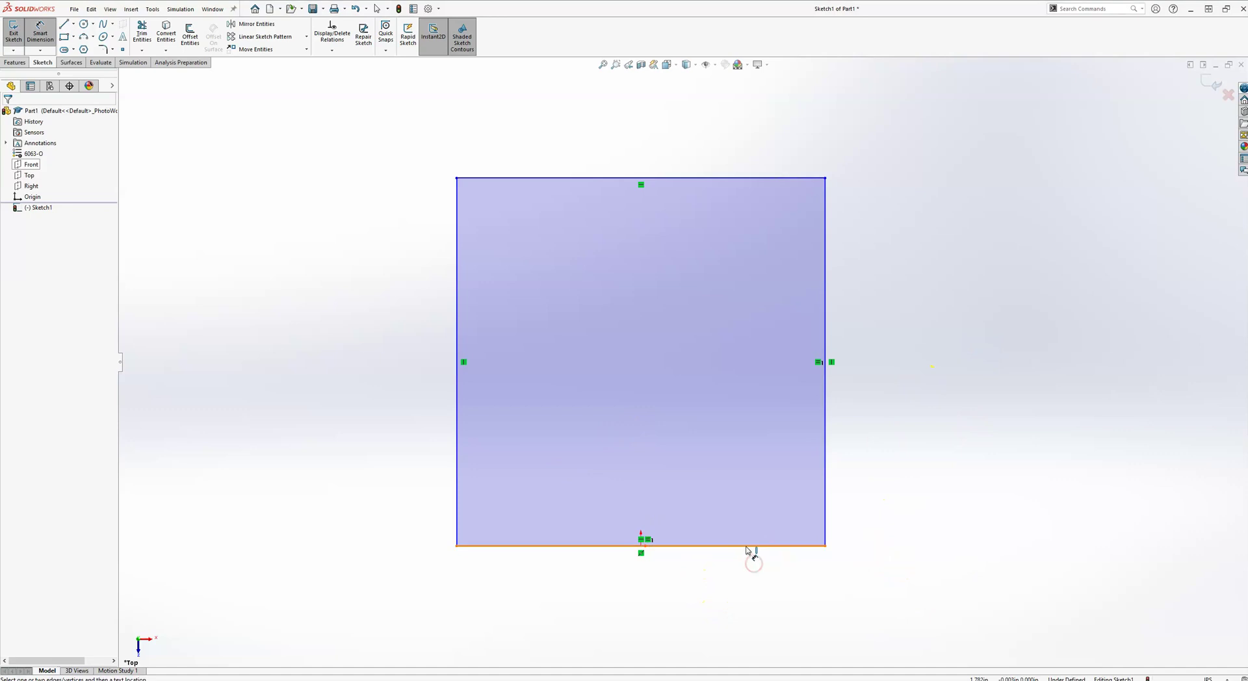
{"action": "left_click", "coordinate": [747, 550]}
{"action": "left_click", "coordinate": [719, 579]}
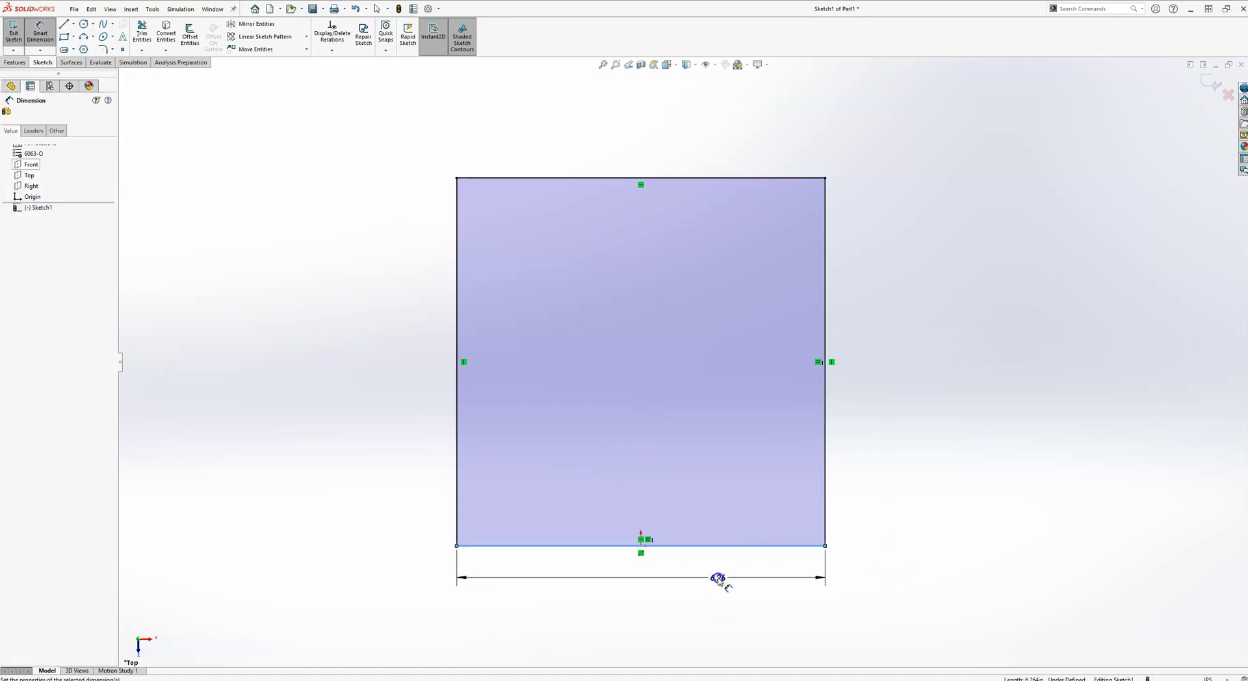
{"action": "type", "text": "3.125"}
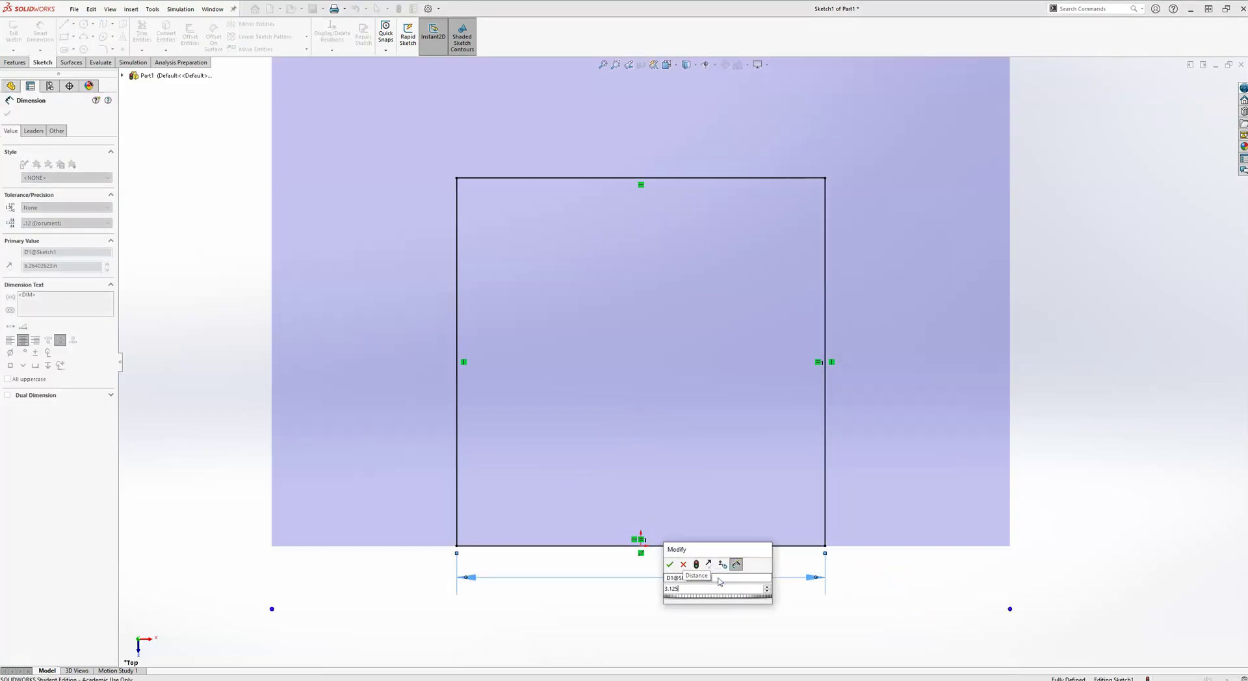
{"action": "key", "text": "Return"}
{"action": "key", "text": "Escape"}
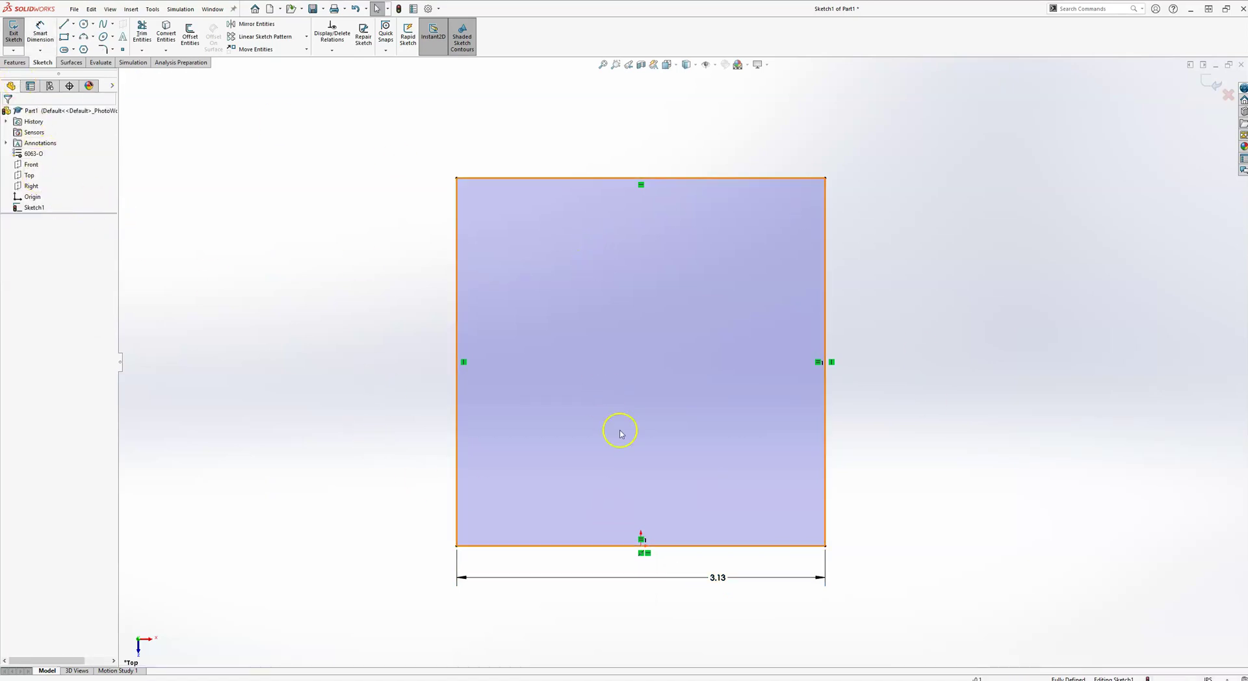
- Extrude the square sketch 0.125 in with a blind depth to form the base plate
{"action": "left_click", "coordinate": [14, 61]}
{"action": "left_click", "coordinate": [17, 33]}
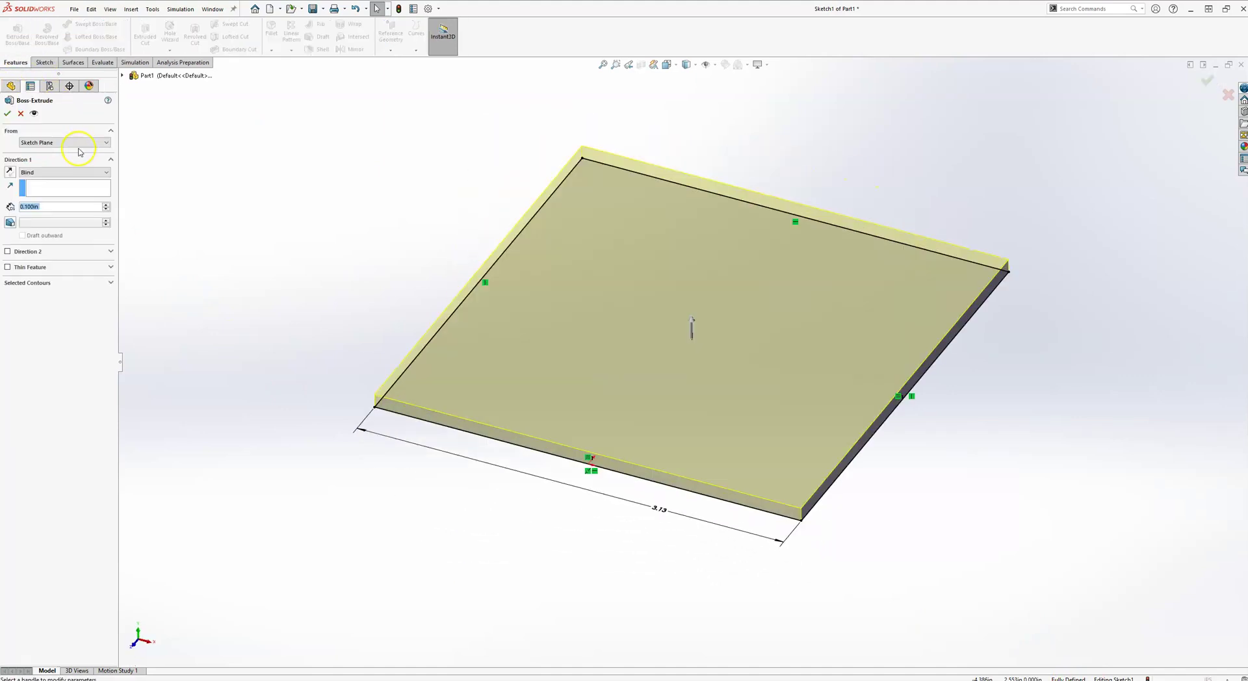
{"action": "type", "text": ".125"}
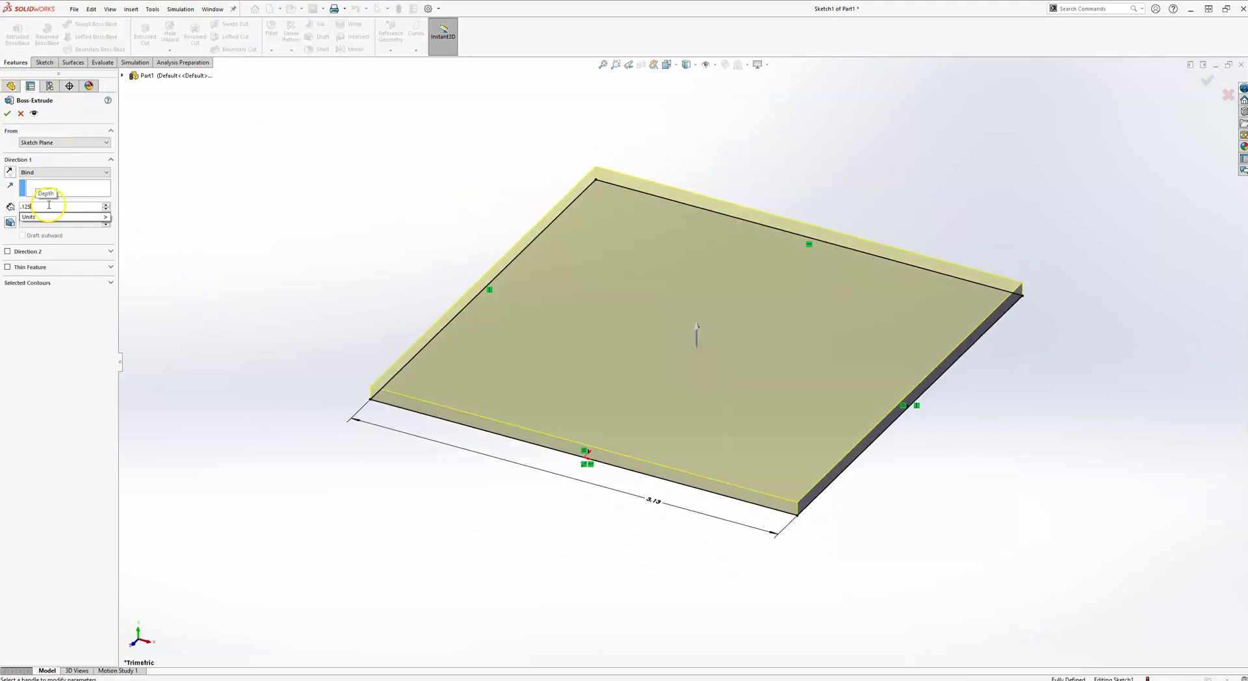
{"action": "key", "text": "Return"}
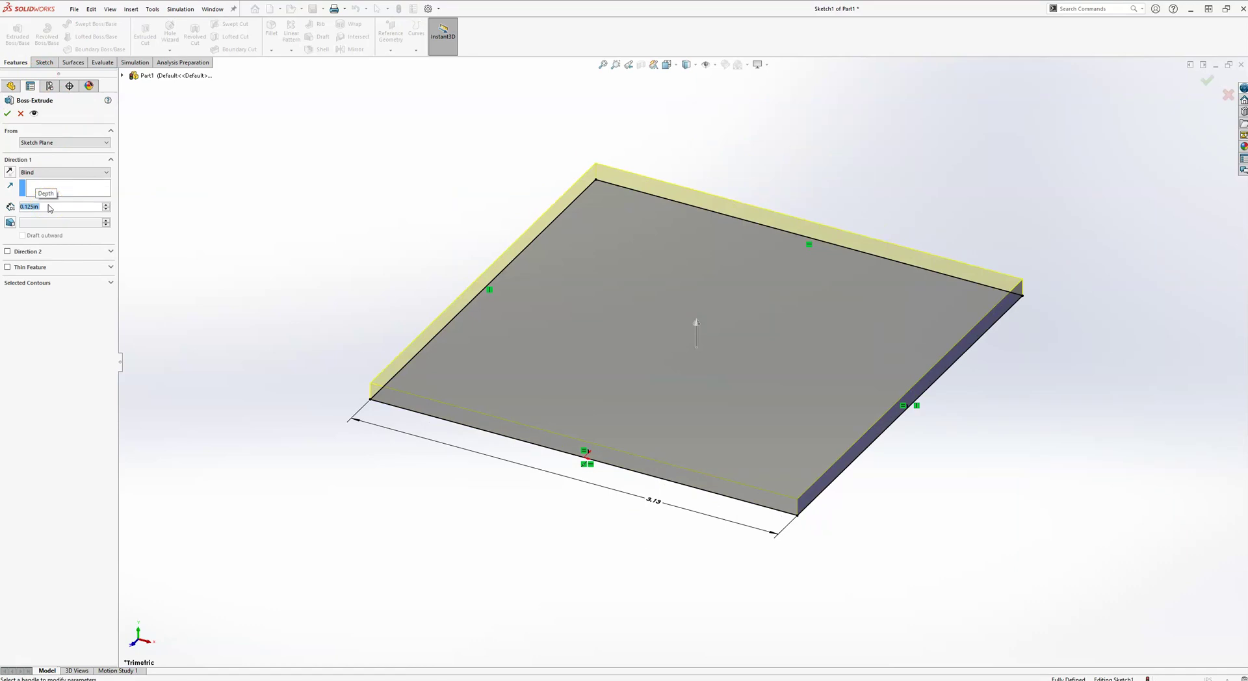
{"action": "key", "text": "Return"}
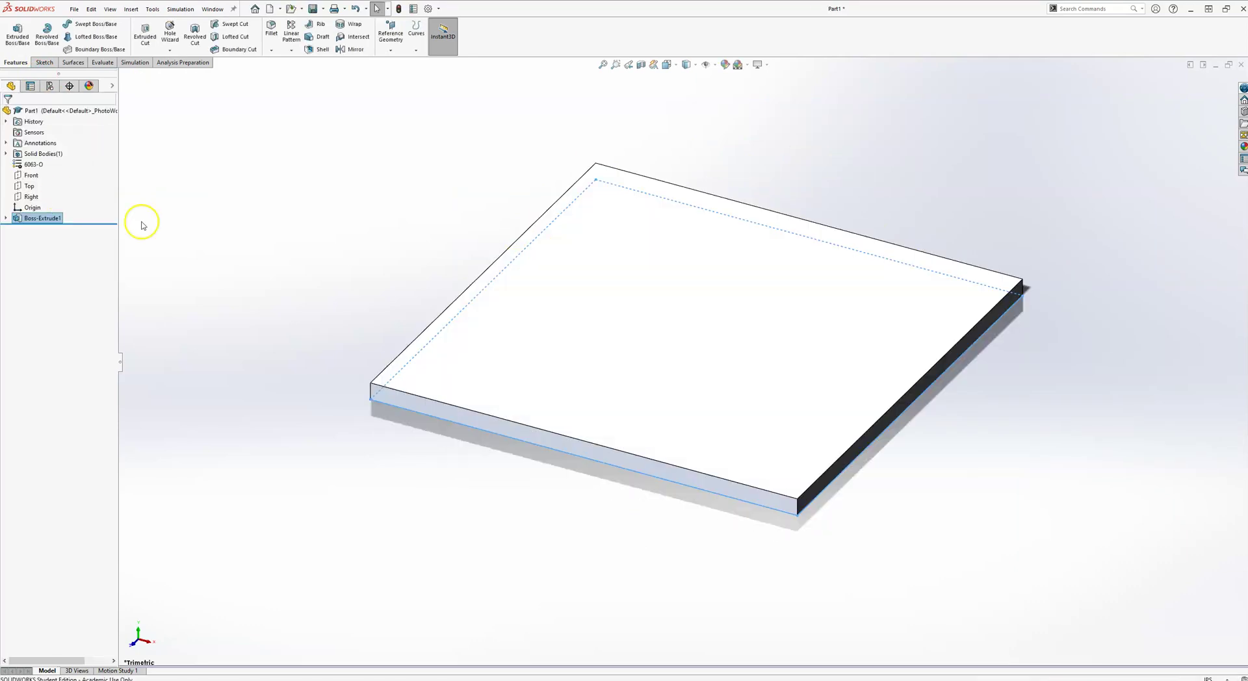
- Compare the origin's location on the base plate with the isometric view in the PDF drawing
{"action": "left_click", "coordinate": [263, 676]}
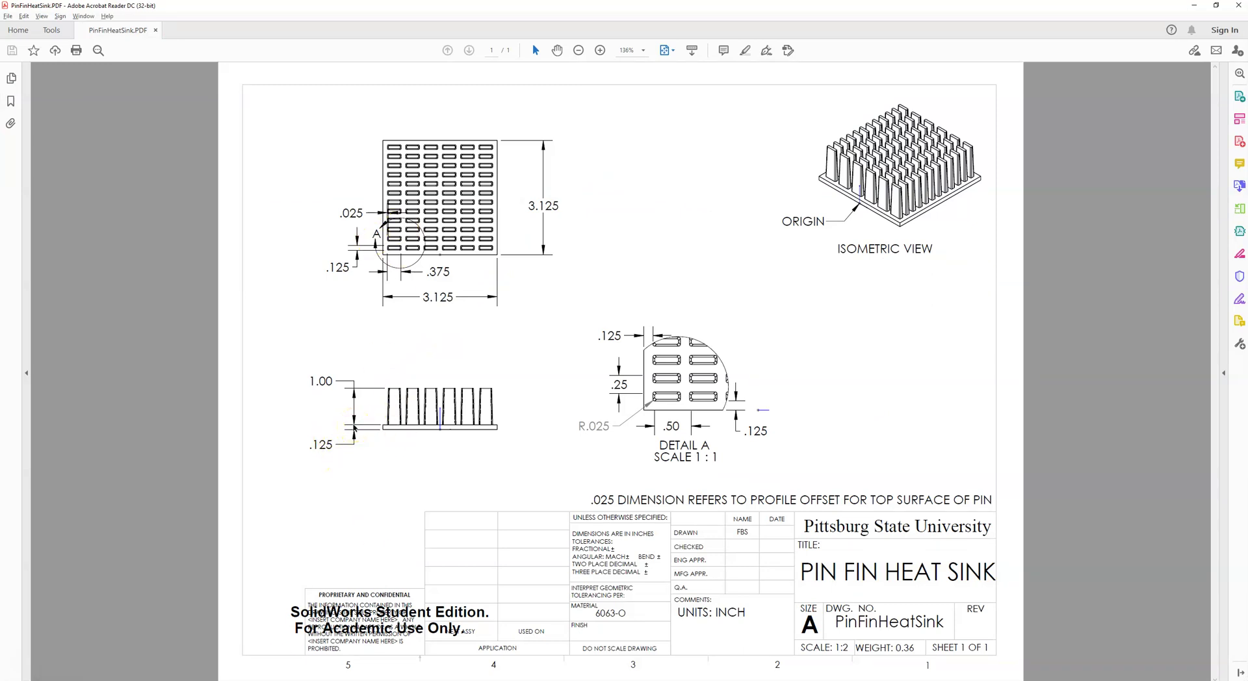
{"action": "key", "text": "alt+Tab"}
{"action": "key", "text": "ctrl+7"}
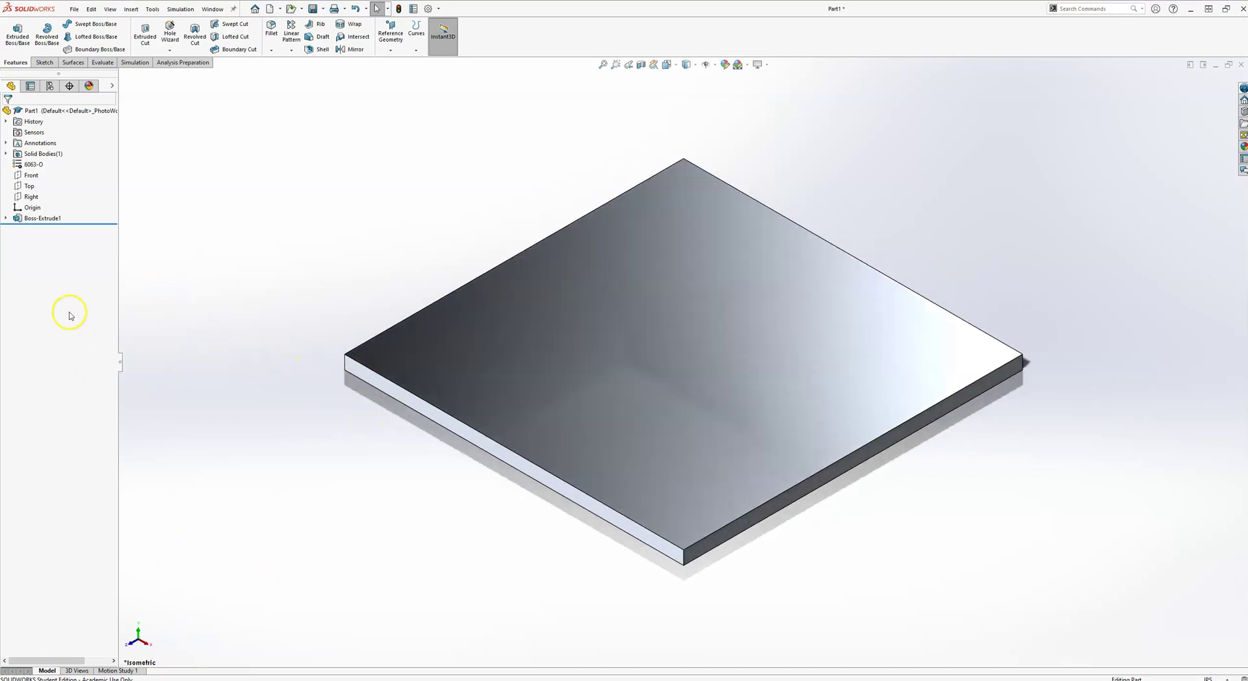
{"action": "left_click", "coordinate": [30, 207]}
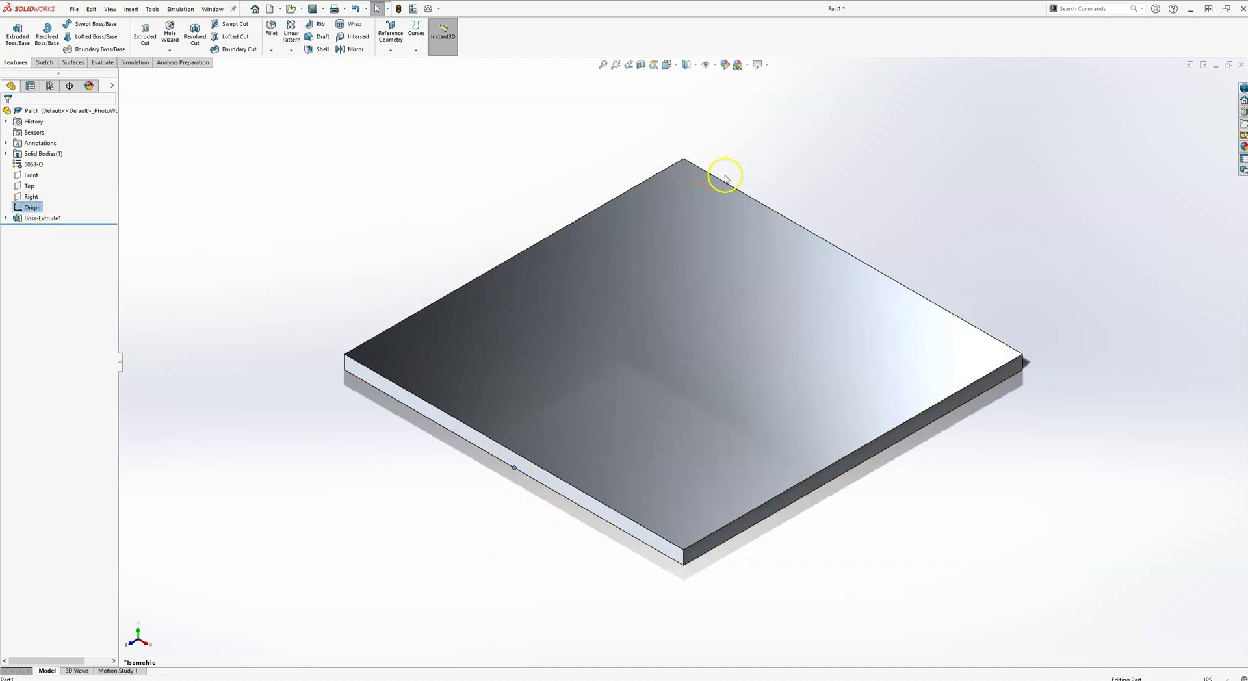
{"action": "left_click", "coordinate": [329, 401]}
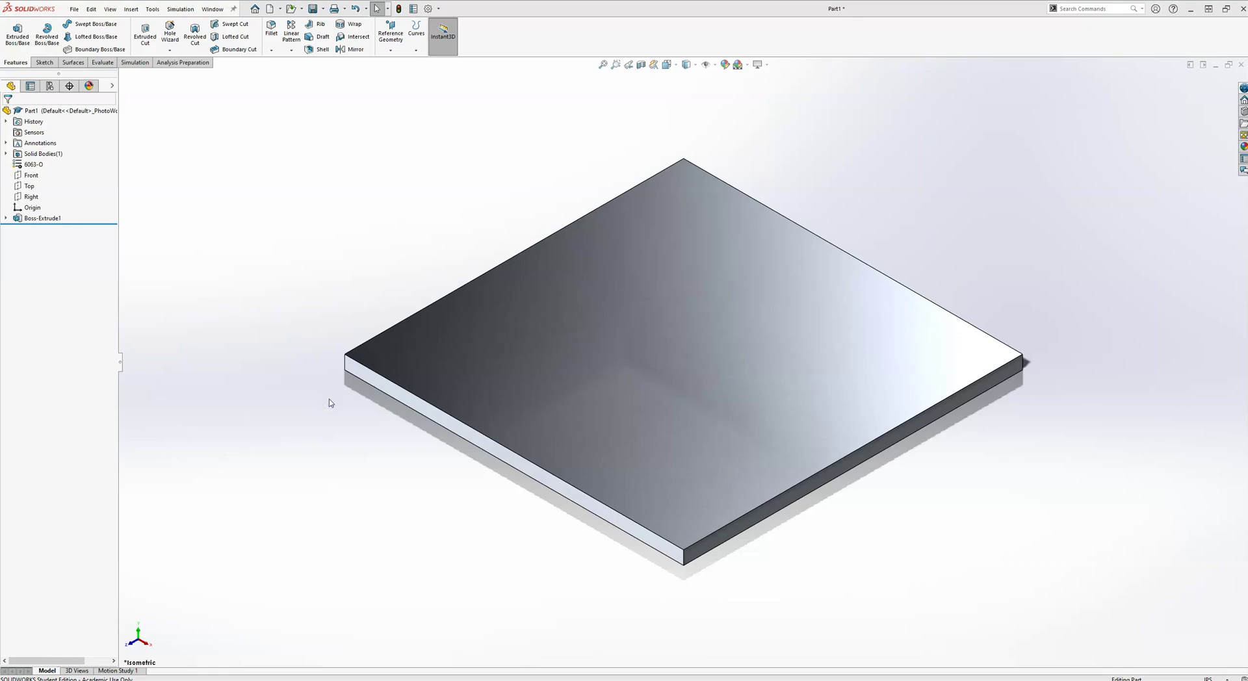
{"action": "key", "text": "alt+Tab"}
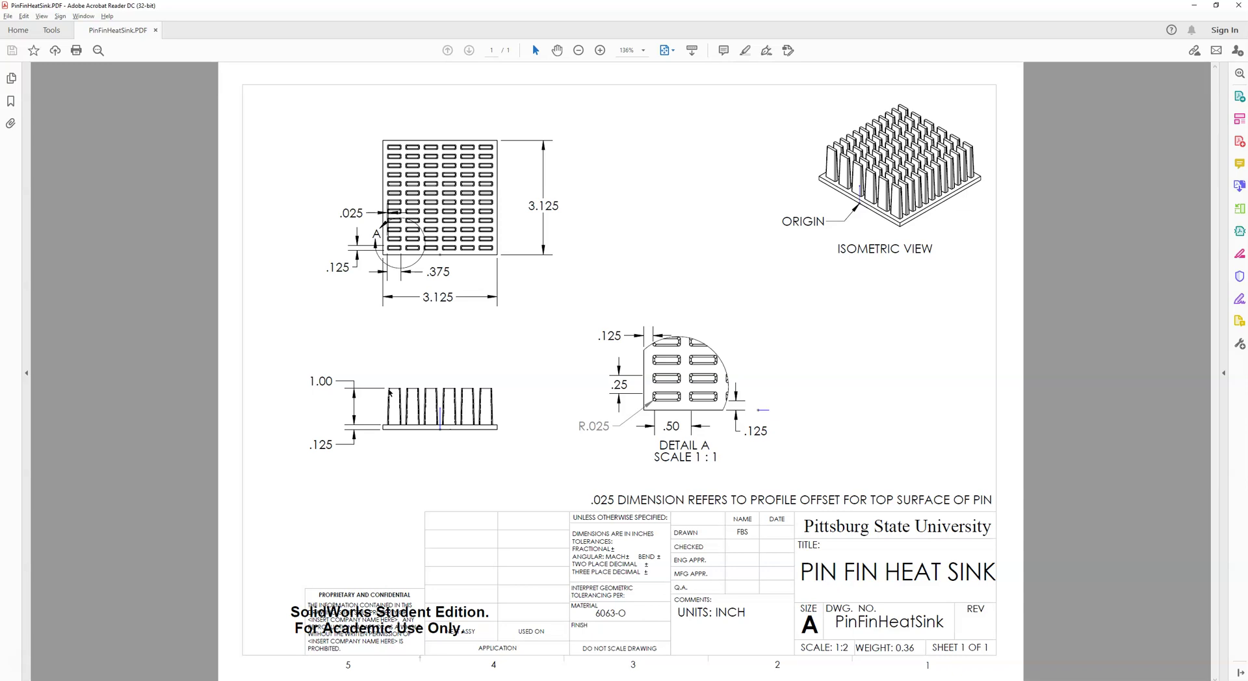
{"action": "key", "text": "alt+Tab"}
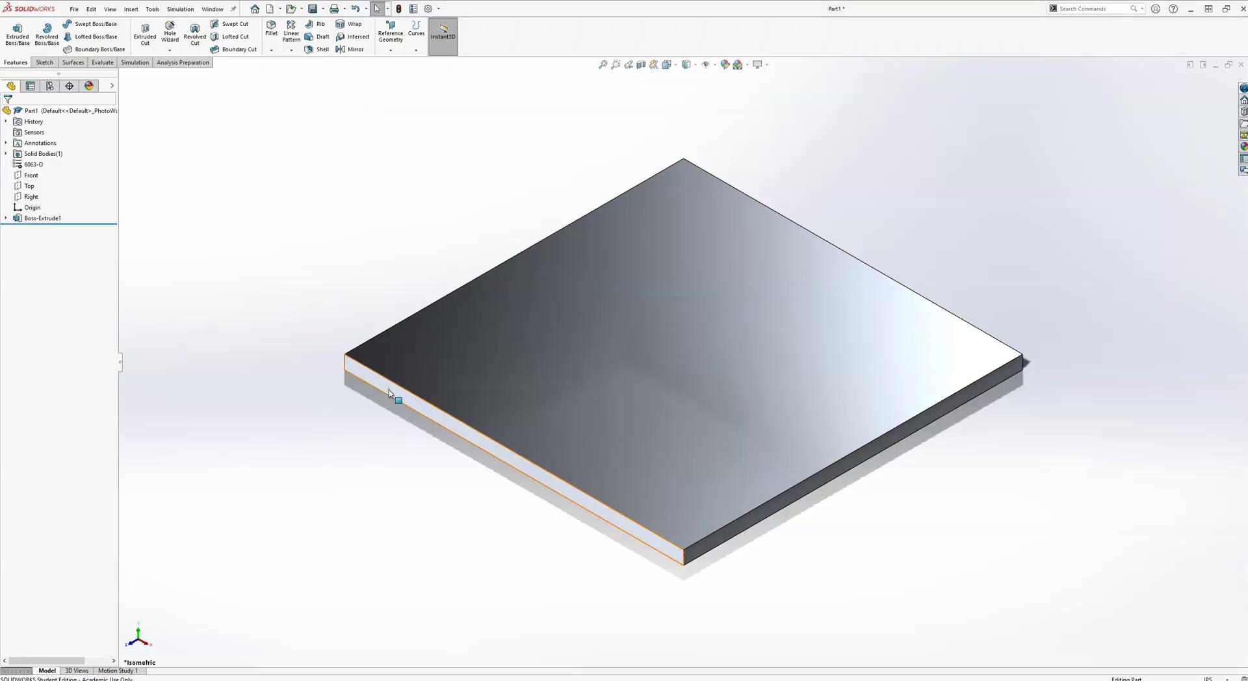
- Start a sketch on the base plate's top face and draw a corner rectangle about 0.59 in wide near its lower-left corner
{"action": "left_click", "coordinate": [362, 444]}
{"action": "left_click", "coordinate": [455, 360]}
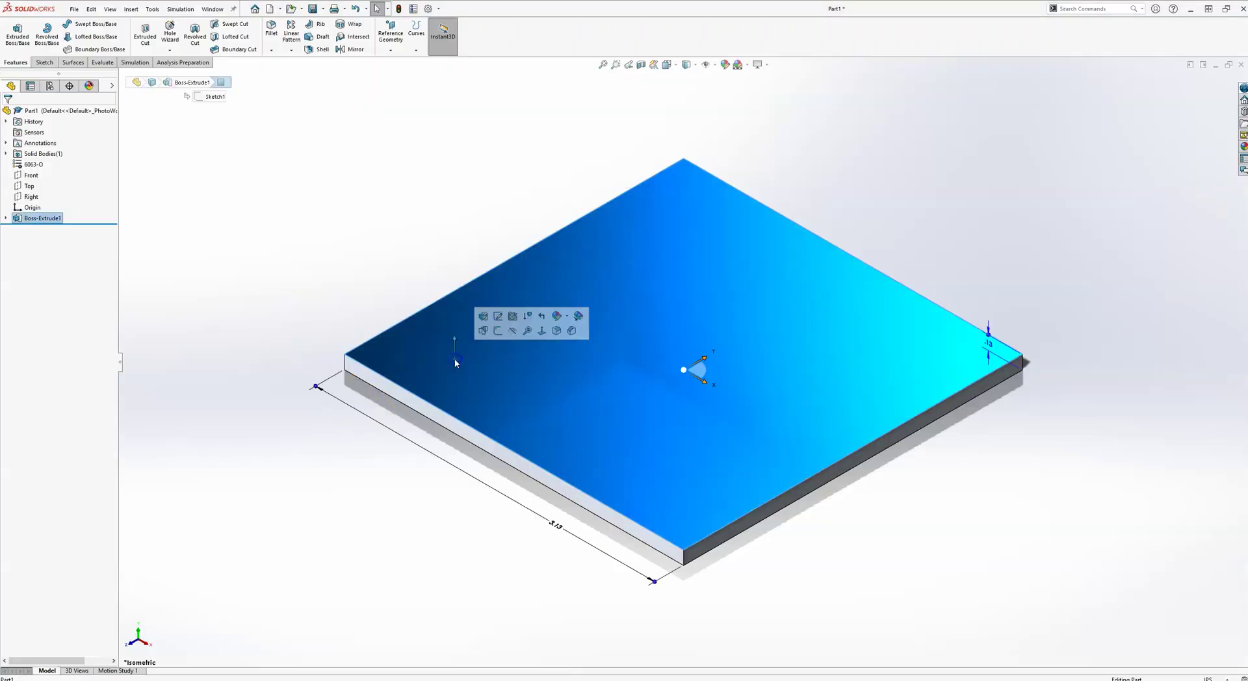
{"action": "left_click", "coordinate": [497, 332]}
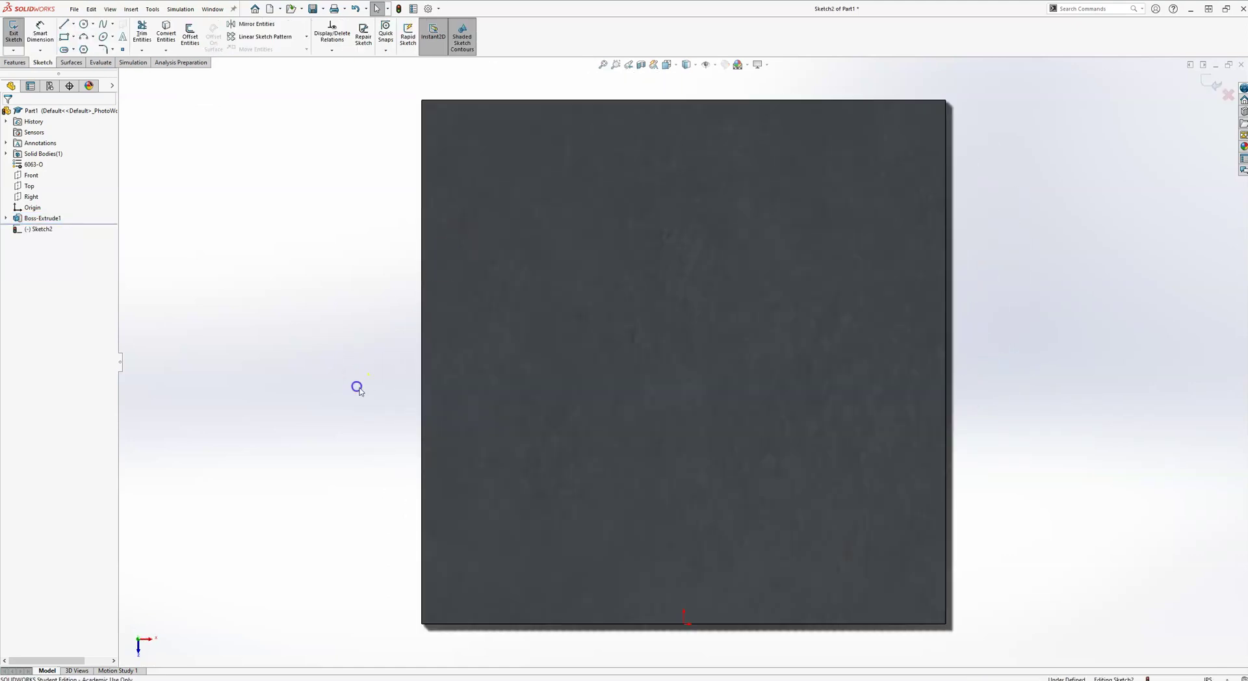
{"action": "scroll", "coordinate": [357, 388], "scroll_direction": "up", "scroll_amount": 3}
{"action": "right_click_drag", "start_coordinate": [413, 479], "coordinate": [552, 484]}
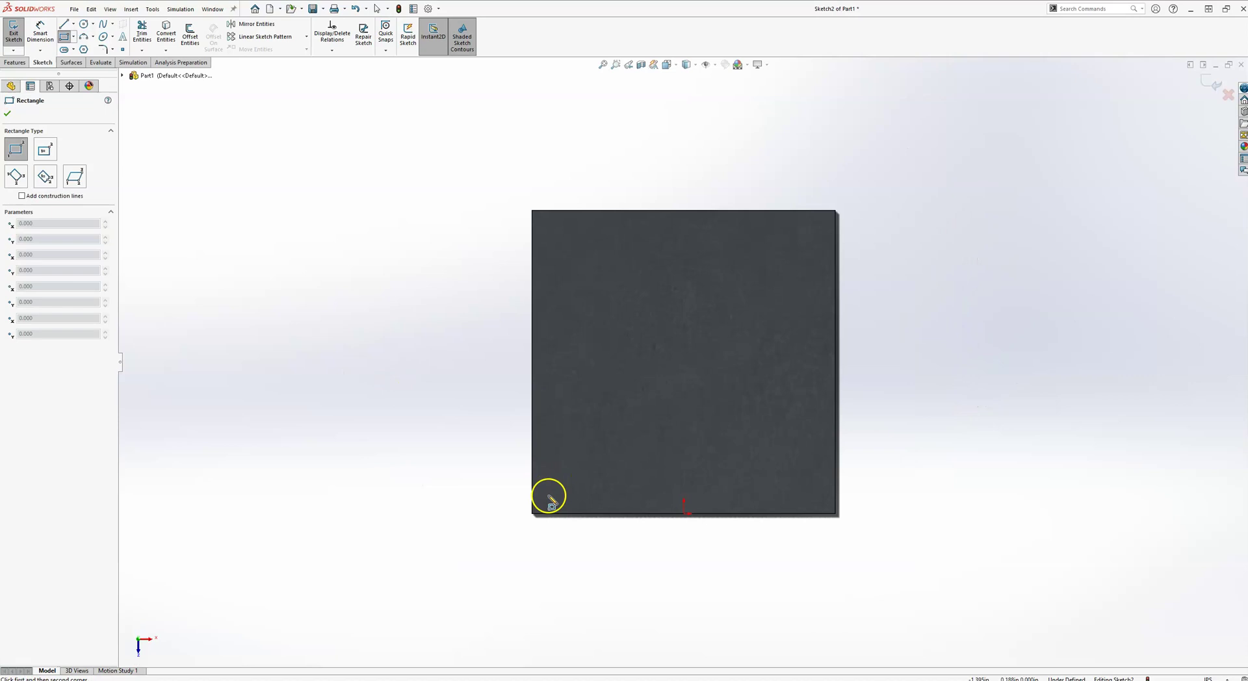
{"action": "left_click", "coordinate": [548, 497]}
{"action": "left_click", "coordinate": [560, 485]}
{"action": "key", "text": "Escape"}
{"action": "left_click_drag", "start_coordinate": [559, 485], "coordinate": [606, 469]}
{"action": "left_click", "coordinate": [577, 517]}
- Check Detail A in the PDF drawing and dimension the rectangle's left side 0.125 in from the plate's left edge
{"action": "key", "text": "alt+Tab"}
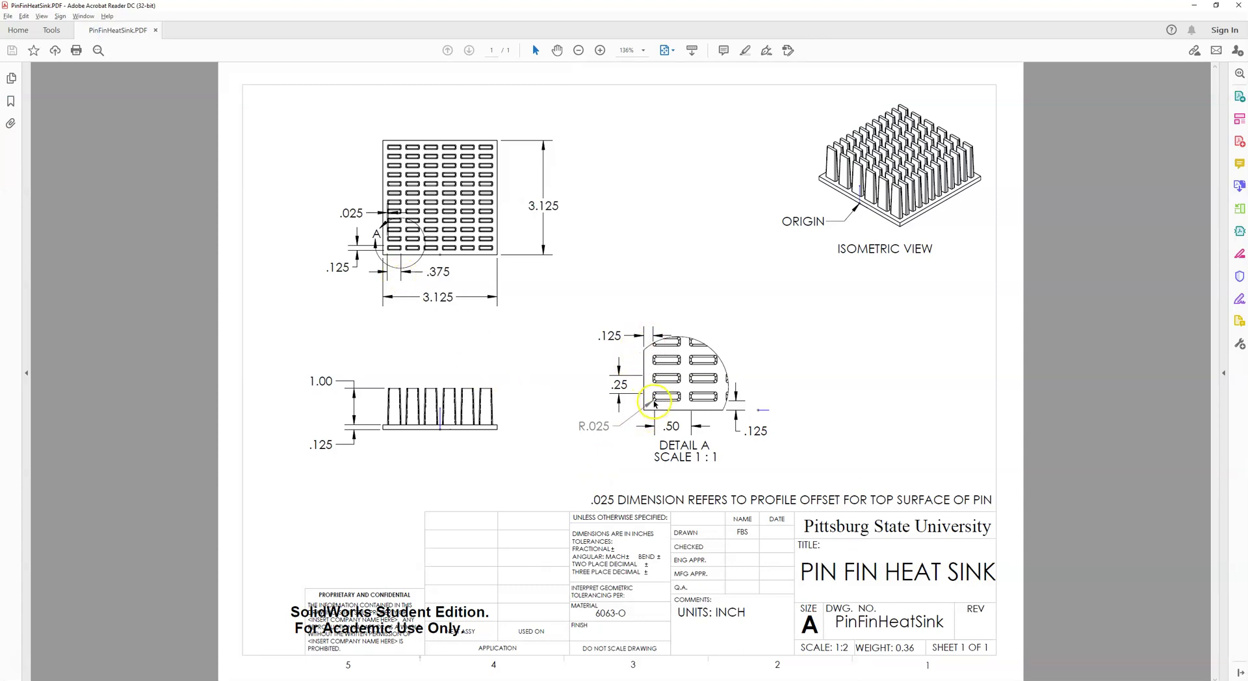
{"action": "key", "text": "alt+Tab"}
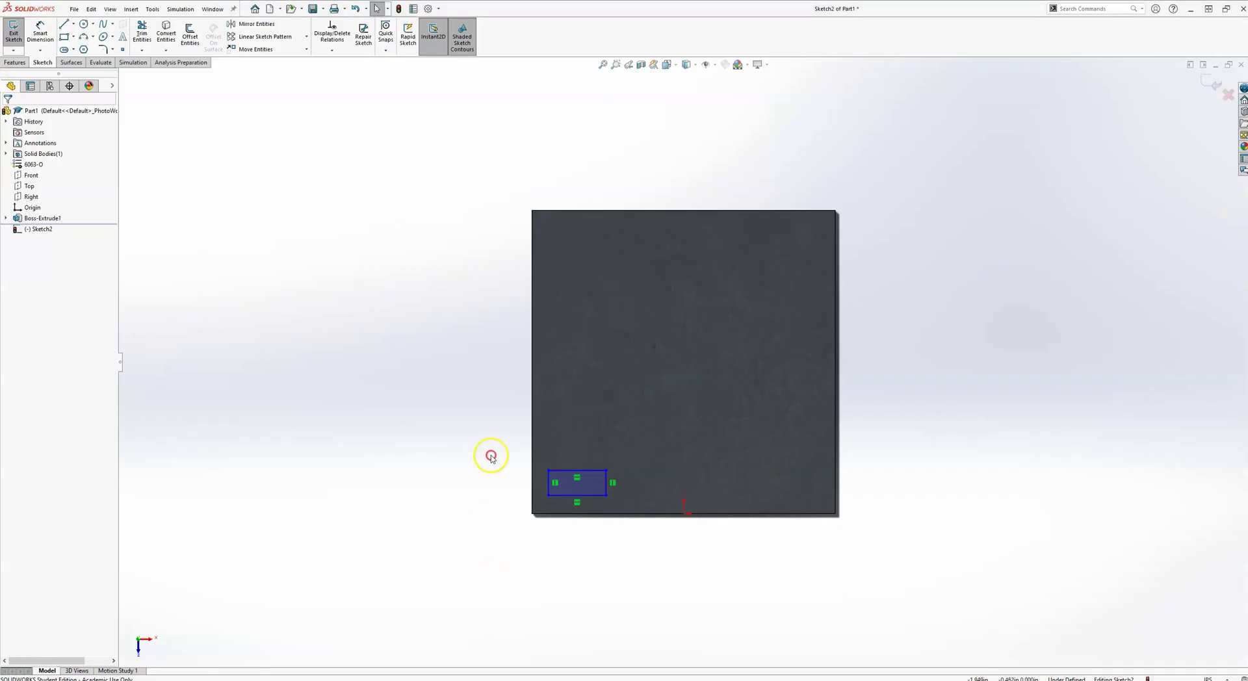
{"action": "right_click_drag", "start_coordinate": [491, 455], "coordinate": [501, 449]}
{"action": "scroll", "coordinate": [554, 498], "scroll_direction": "down", "scroll_amount": 5}
{"action": "left_click", "coordinate": [585, 434]}
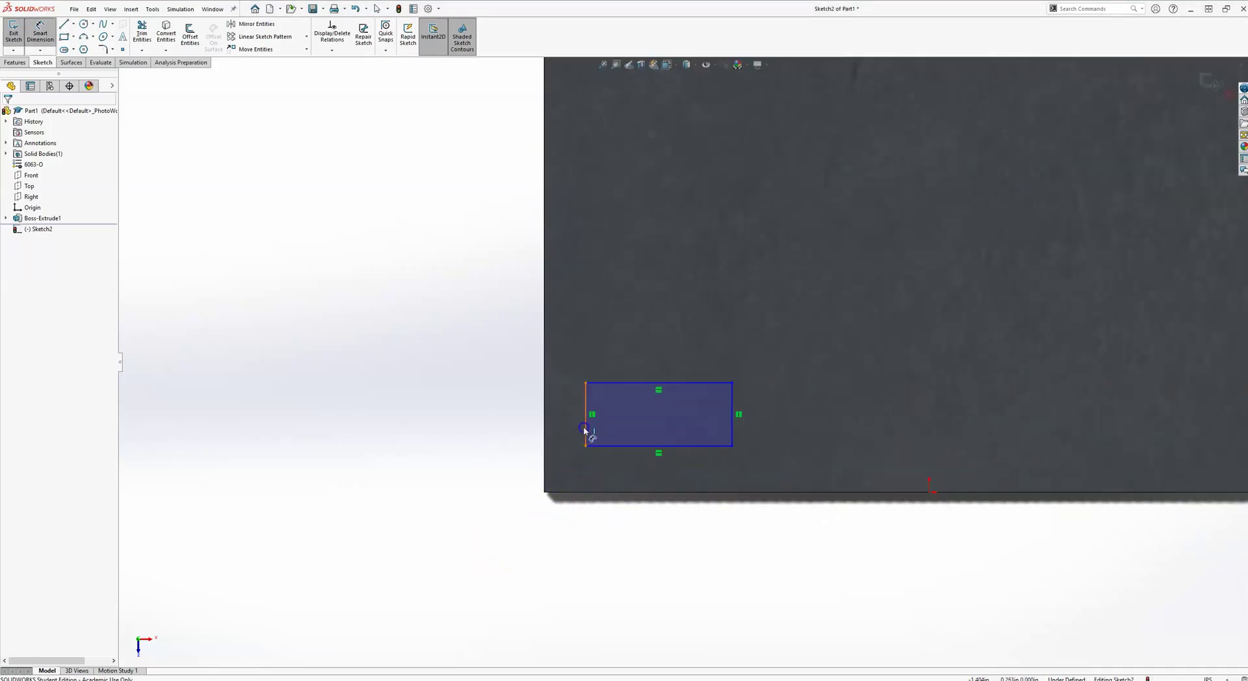
{"action": "left_click", "coordinate": [545, 423]}
{"action": "left_click", "coordinate": [468, 405]}
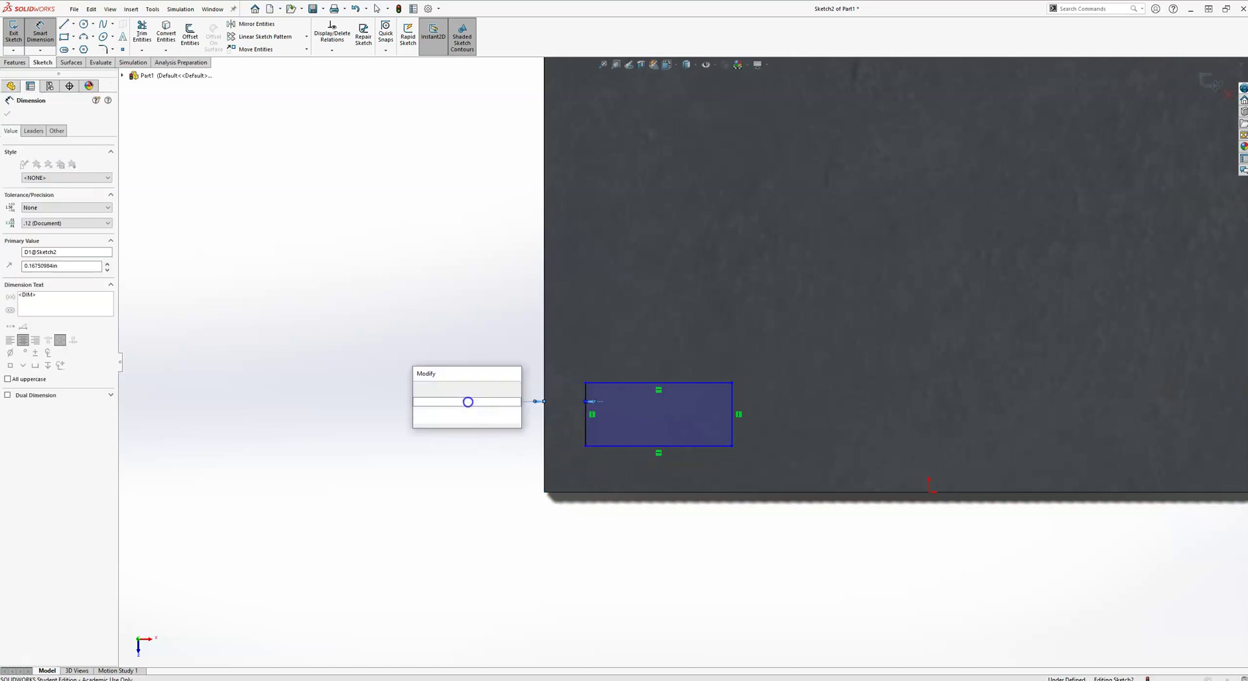
{"action": "type", "text": ".125"}
{"action": "key", "text": "Return"}
- Dimension the rectangle's lower side 0.125 in from the plate's lower edge
{"action": "left_click_drag", "start_coordinate": [613, 446], "coordinate": [620, 497]}
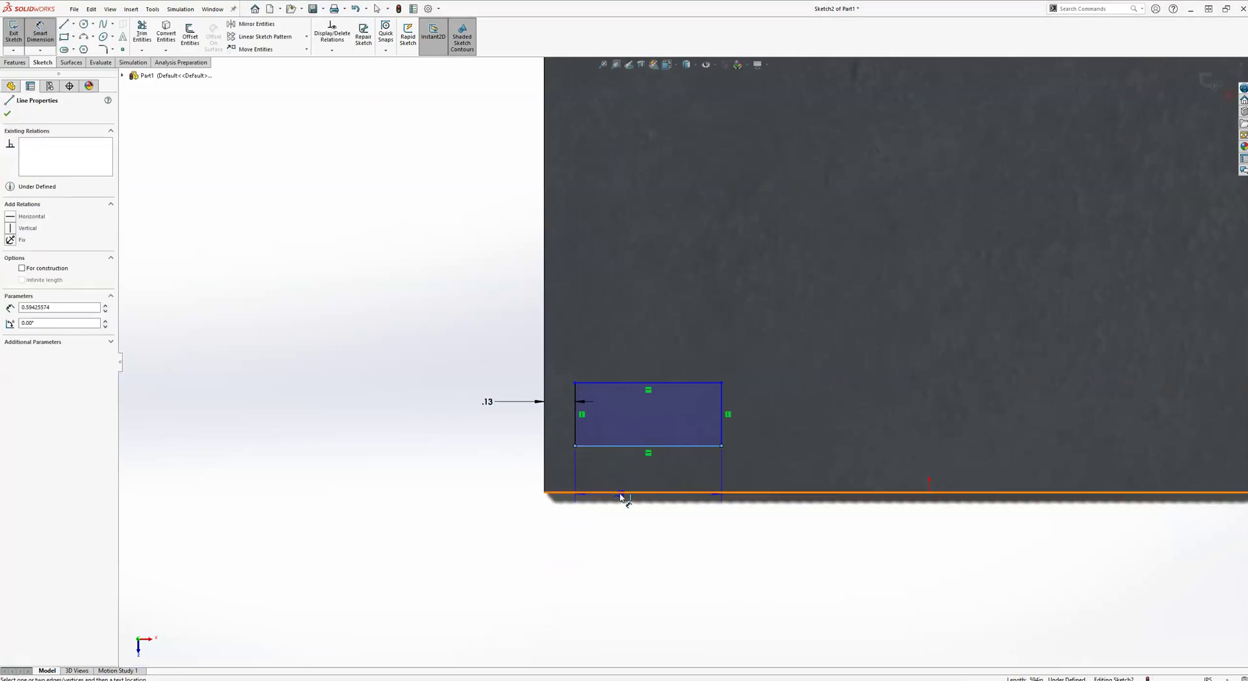
{"action": "left_click", "coordinate": [623, 496]}
{"action": "left_click", "coordinate": [614, 546]}
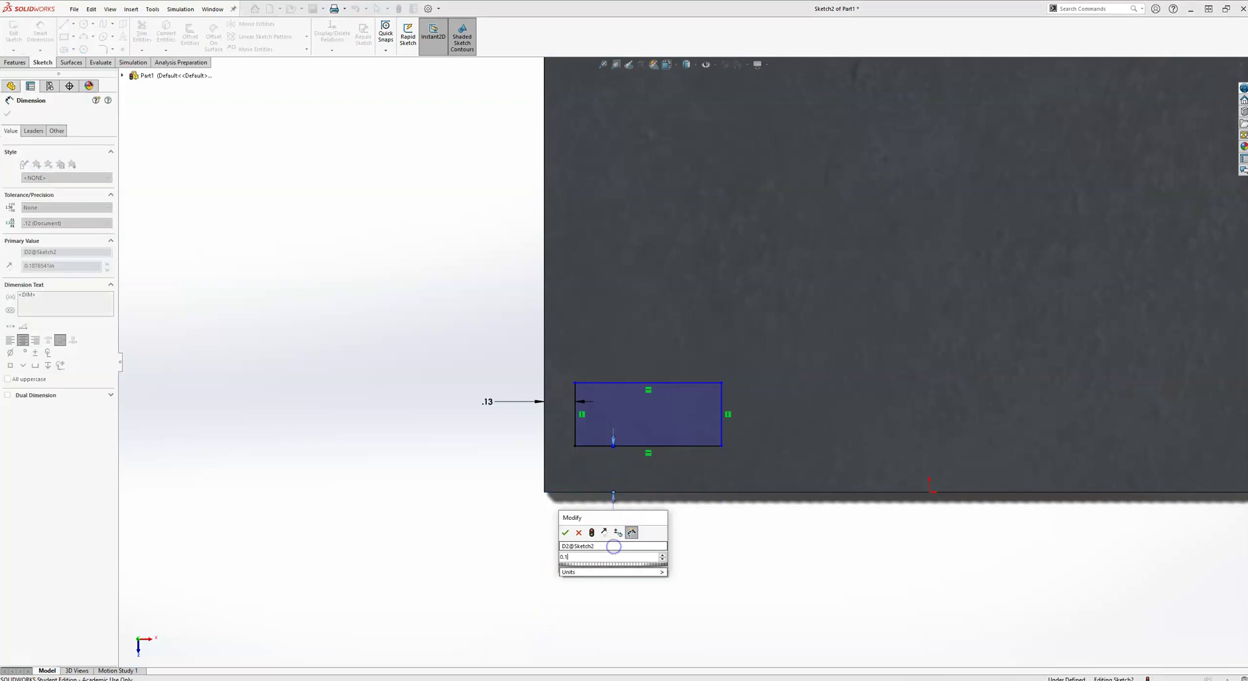
{"action": "type", "text": ".125"}
{"action": "key", "text": "Return"}
- Look up the pin width in the PDF drawing and dimension the rectangle's width to 0.375 in
{"action": "key", "text": "alt+Tab"}
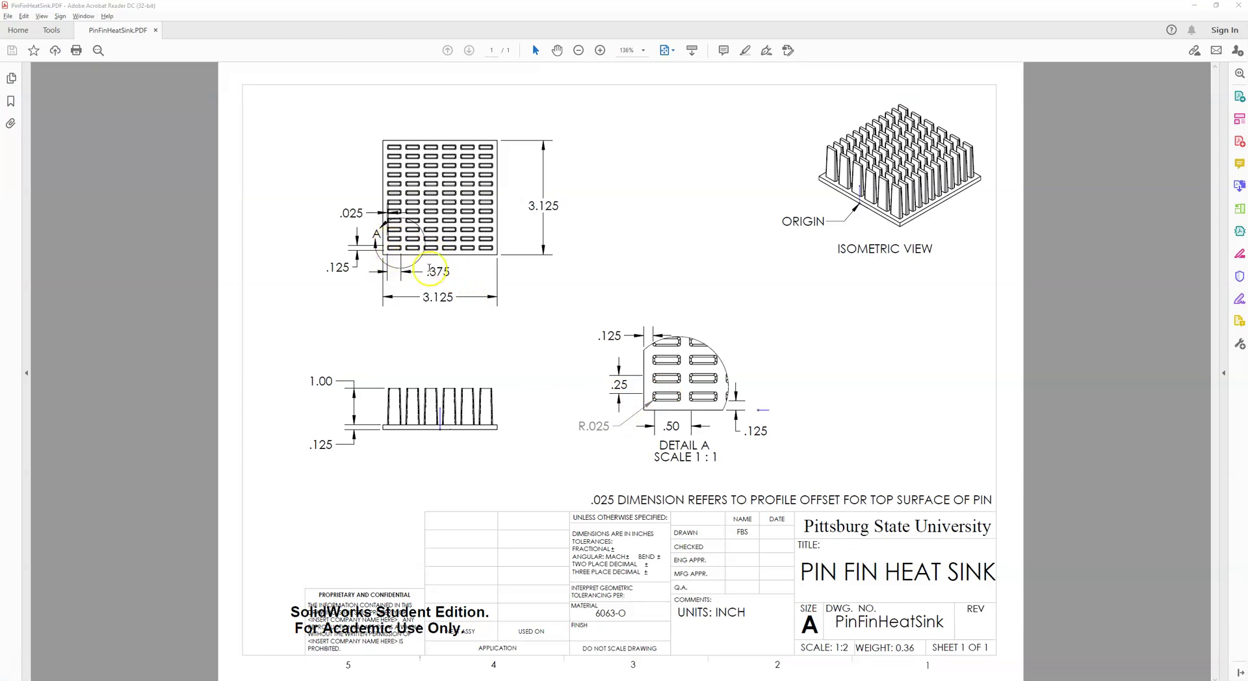
{"action": "key", "text": "alt+Tab"}
{"action": "left_click", "coordinate": [681, 461]}
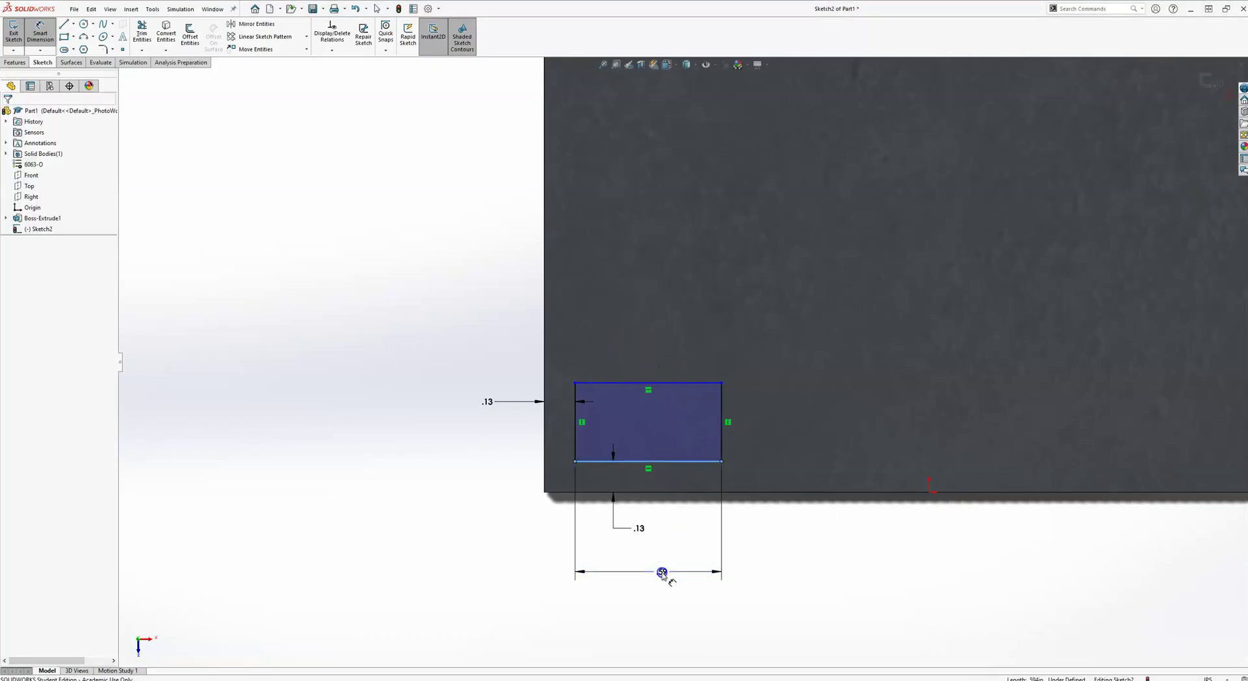
{"action": "left_click", "coordinate": [663, 574]}
{"action": "type", "text": "0.375"}
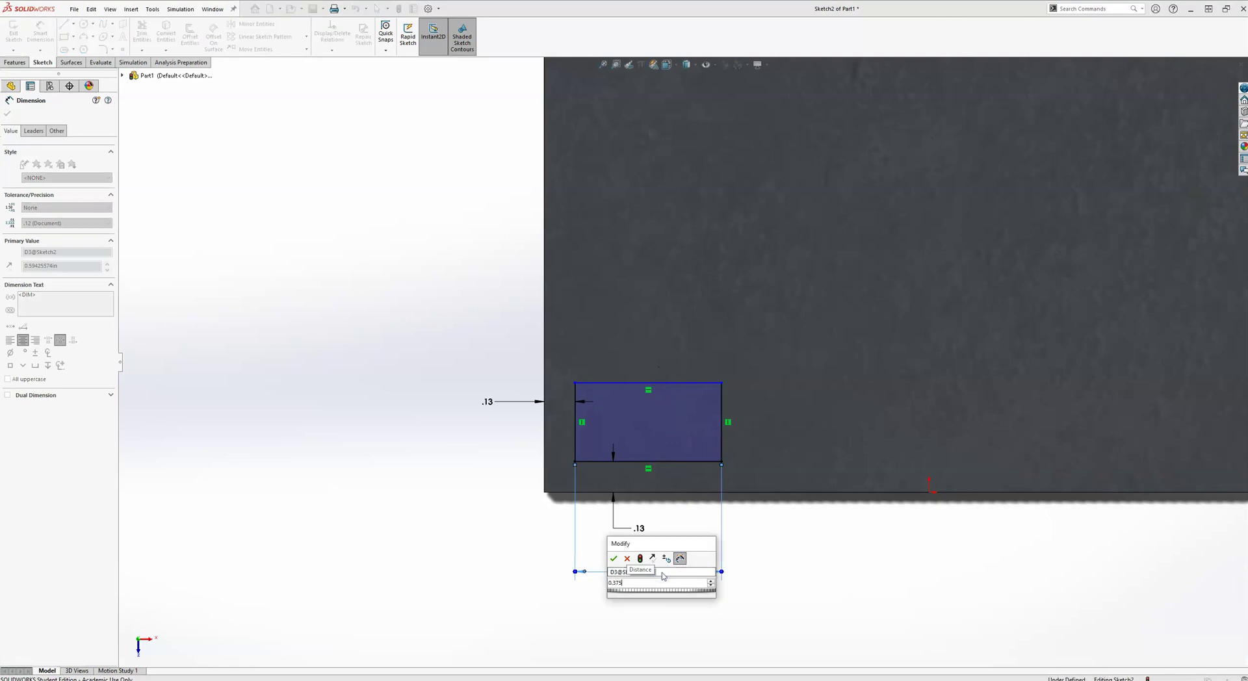
{"action": "key", "text": "Return"}
- Dimension the rectangle's height to 0.125 in
{"action": "left_click", "coordinate": [575, 435]}
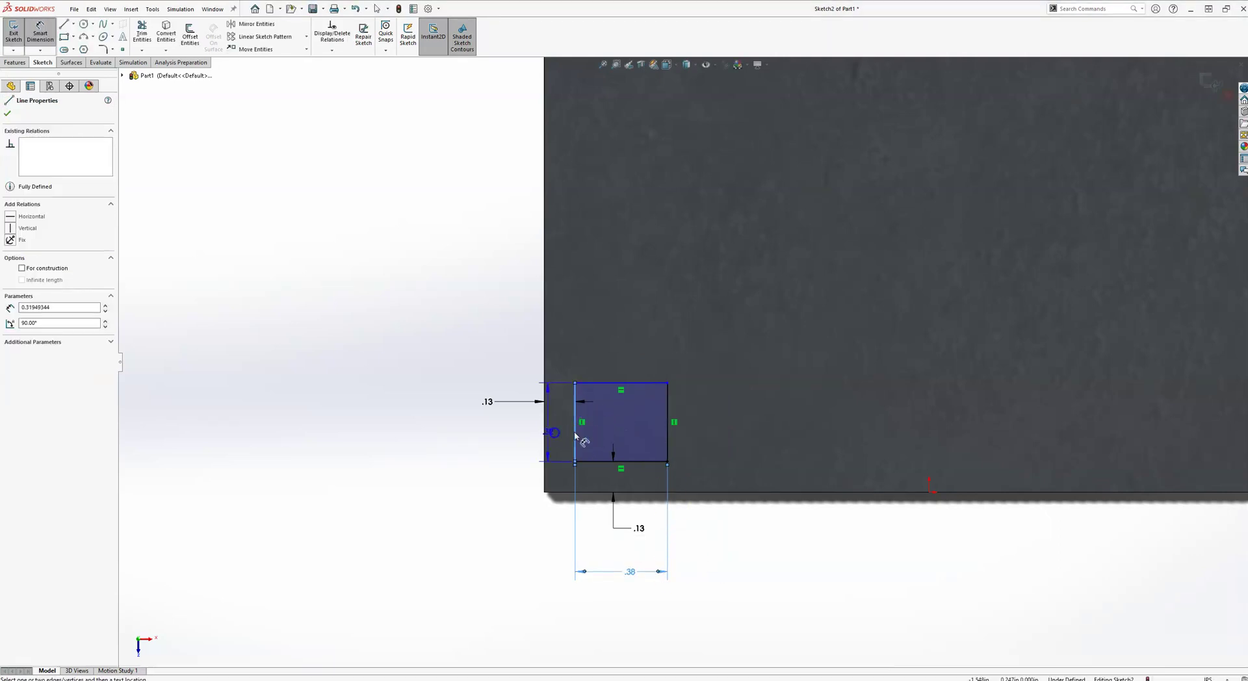
{"action": "left_click", "coordinate": [440, 436]}
{"action": "type", "text": "0.125"}
{"action": "key", "text": "Return"}
{"action": "key", "text": "Escape"}
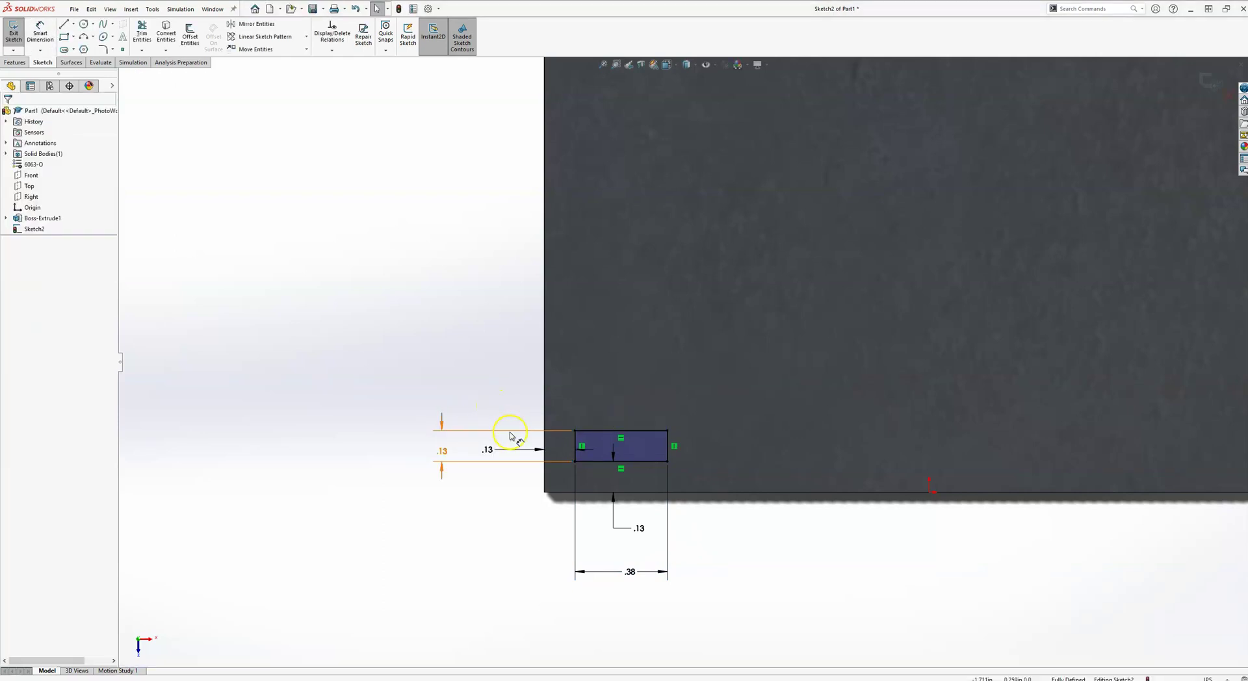
- Move the left-edge offset dimension above the rectangle, exit the sketch and show the part in isometric view
{"action": "left_click_drag", "start_coordinate": [493, 421], "coordinate": [493, 391]}
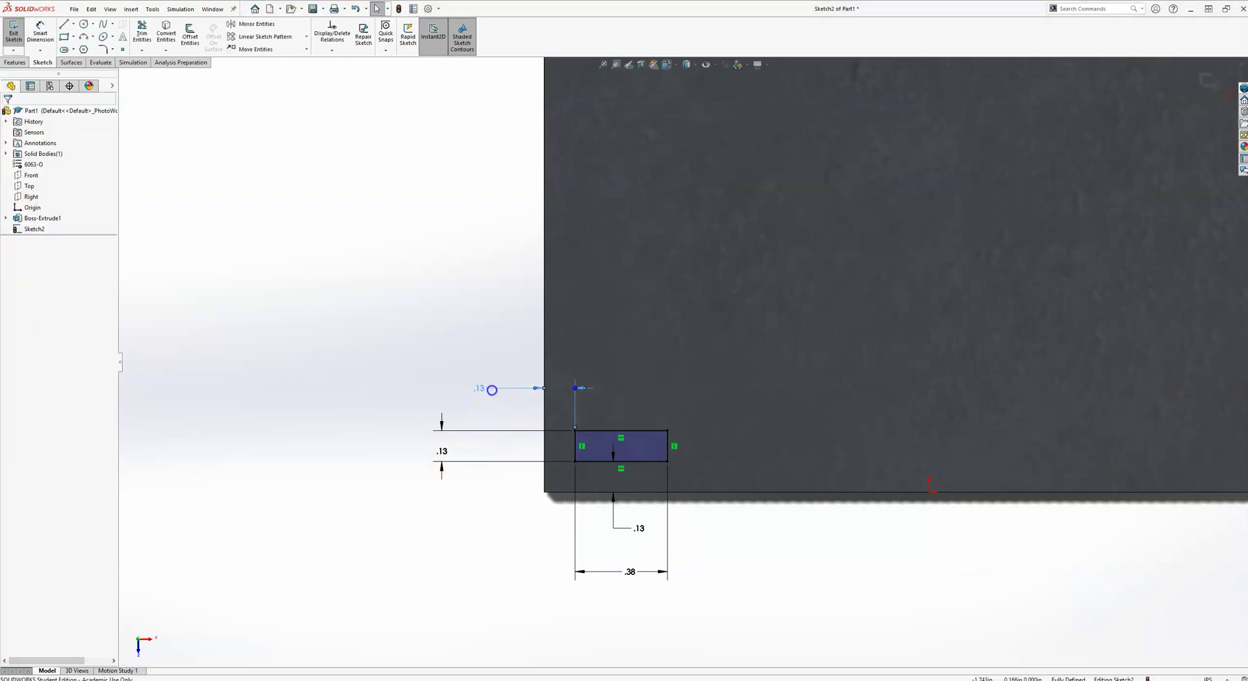
{"action": "left_click", "coordinate": [398, 365]}
{"action": "scroll", "coordinate": [658, 410], "scroll_direction": "up", "scroll_amount": 3}
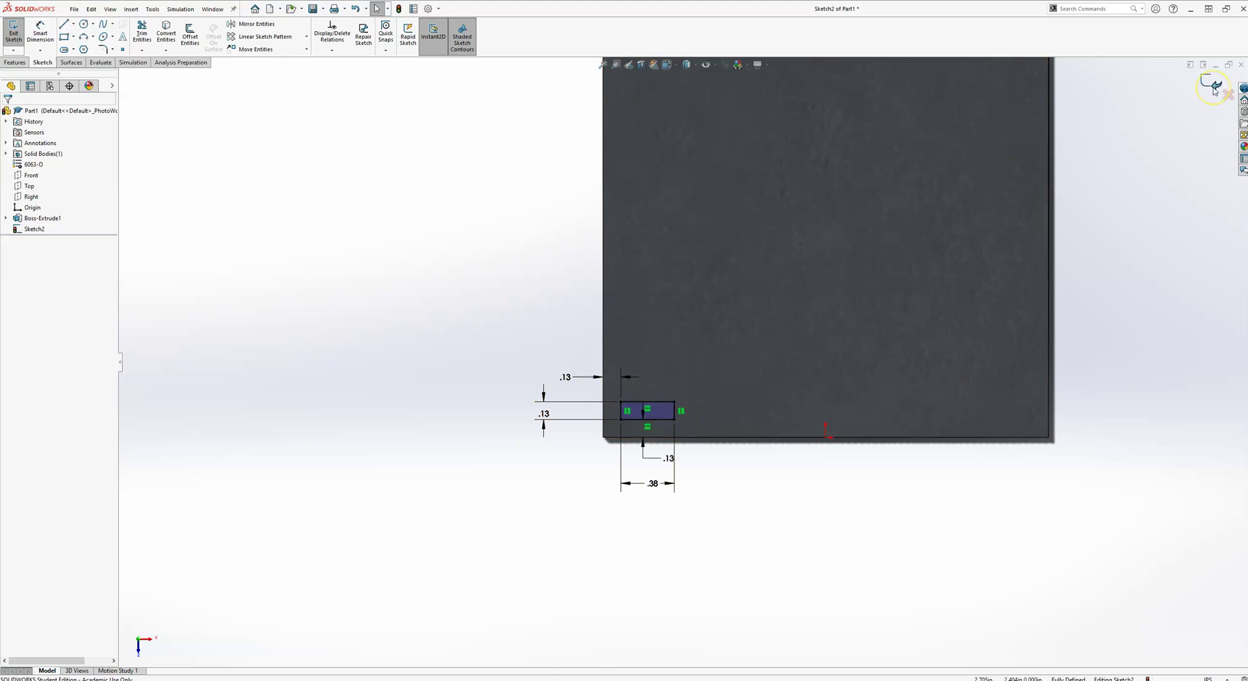
{"action": "left_click", "coordinate": [1213, 89]}
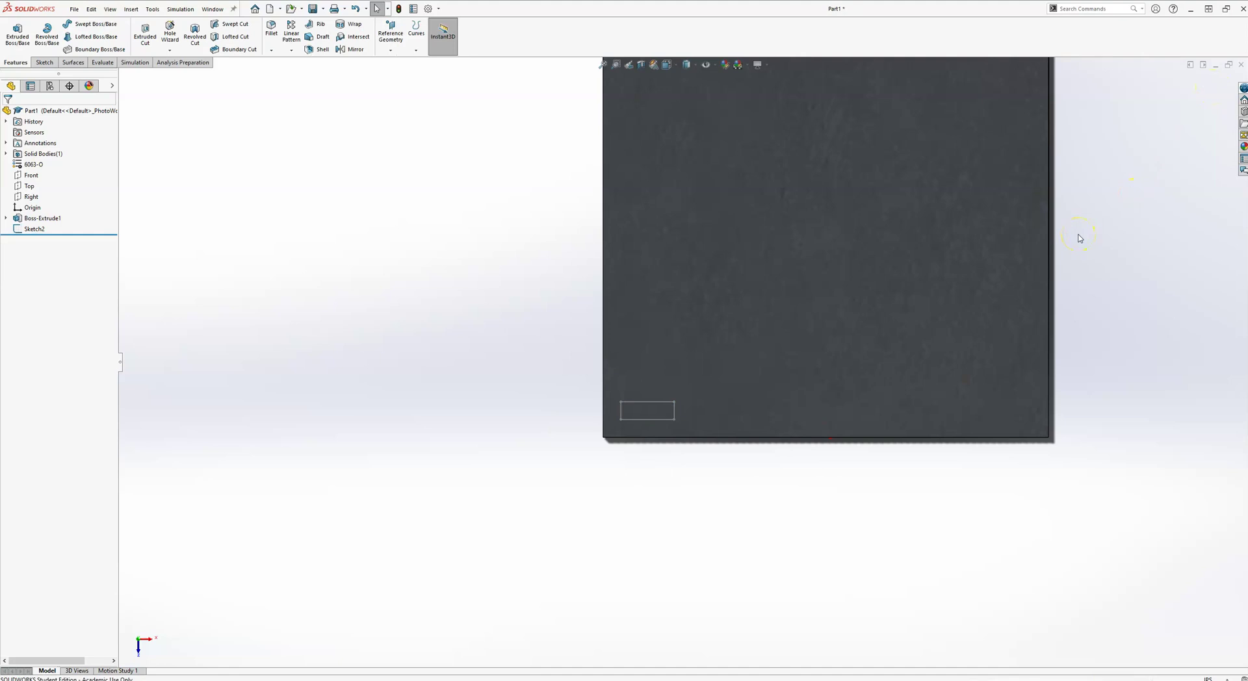
{"action": "key", "text": "ctrl+7"}
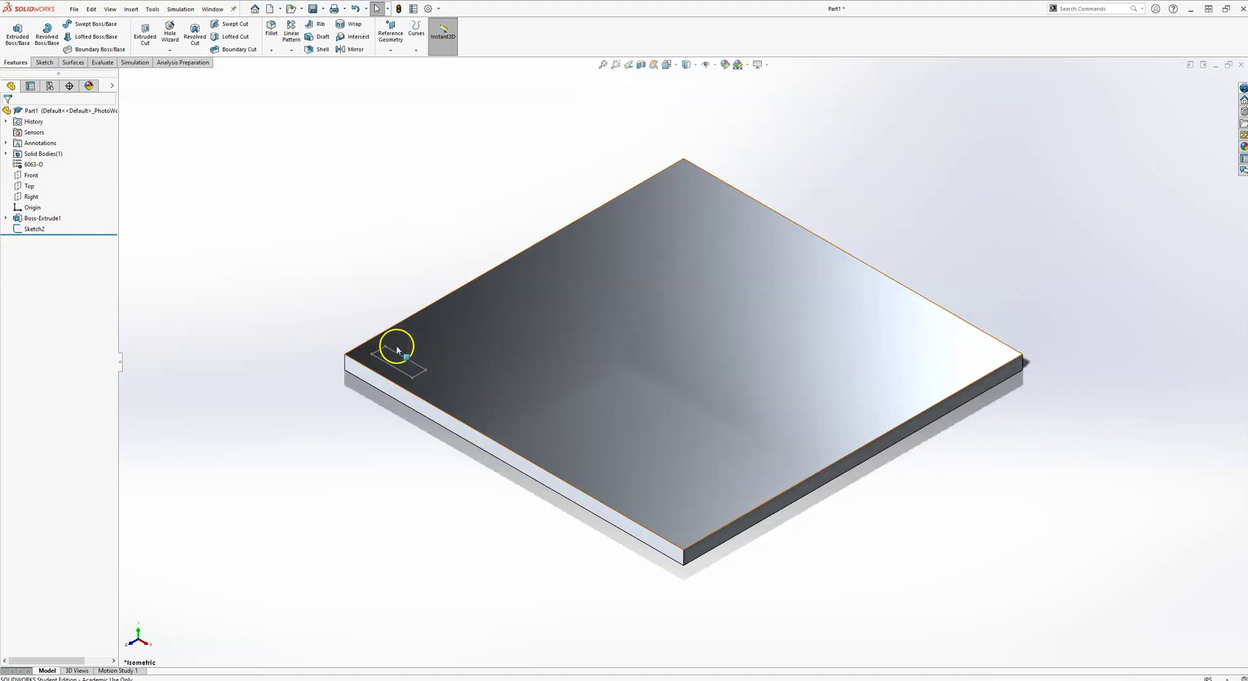
- Check the pin height in the PDF drawing and start a reference plane offset from the base plate's top face
{"action": "left_click", "coordinate": [480, 355]}
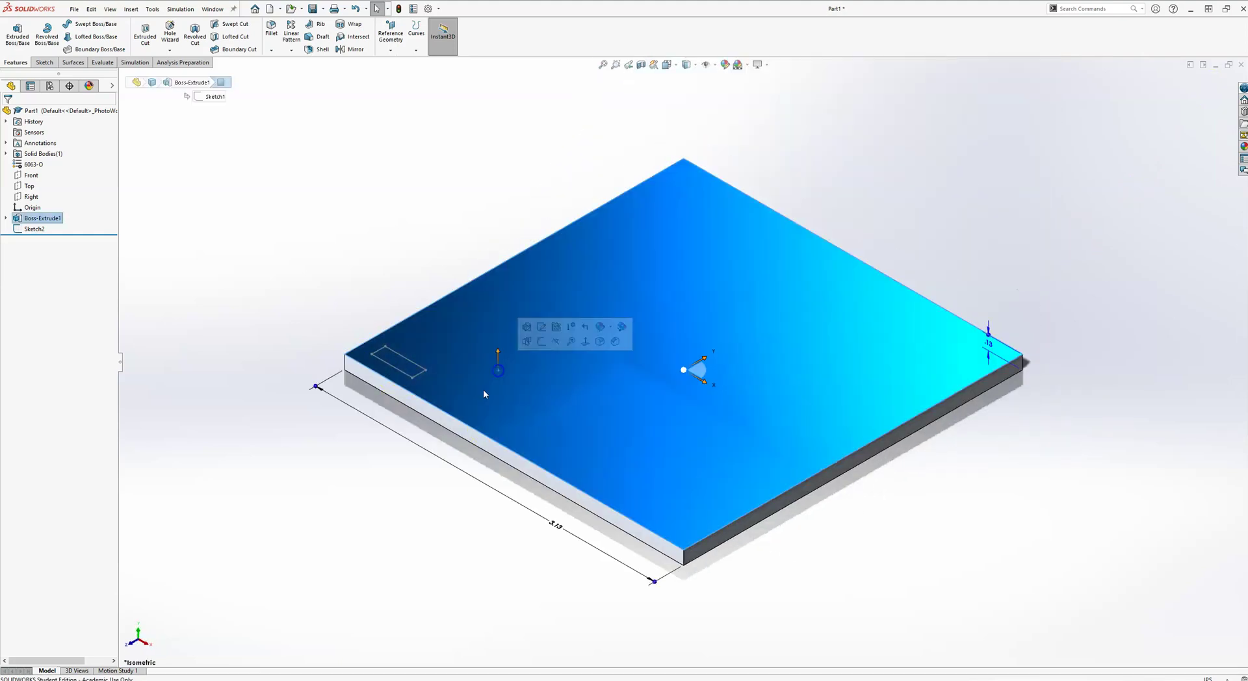
{"action": "left_click", "coordinate": [363, 464]}
{"action": "key", "text": "alt+Tab"}
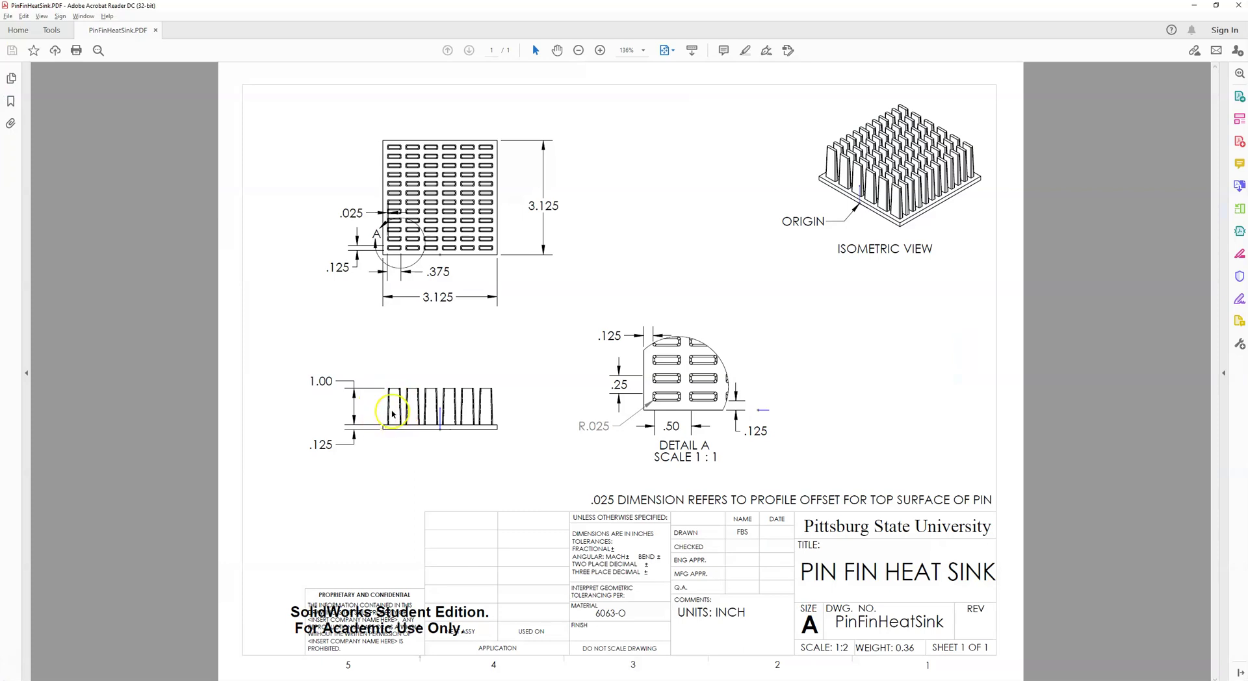
{"action": "key", "text": "alt+Tab"}
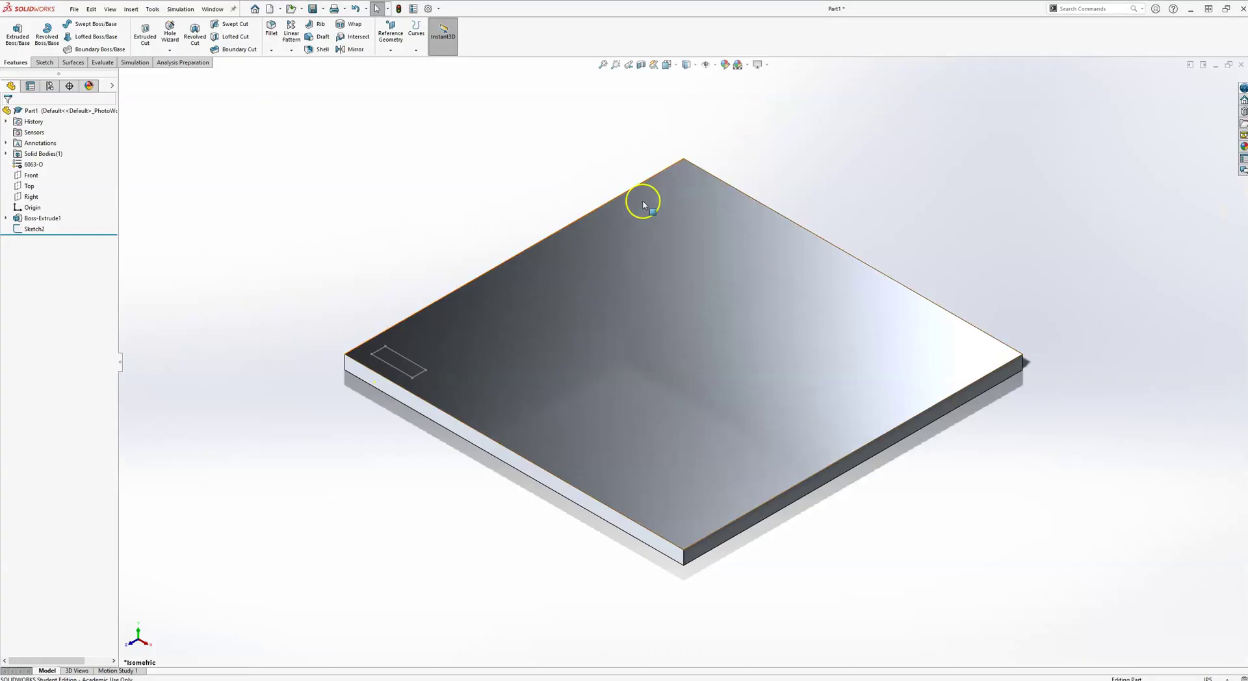
{"action": "scroll", "coordinate": [642, 203], "scroll_direction": "up", "scroll_amount": 3}
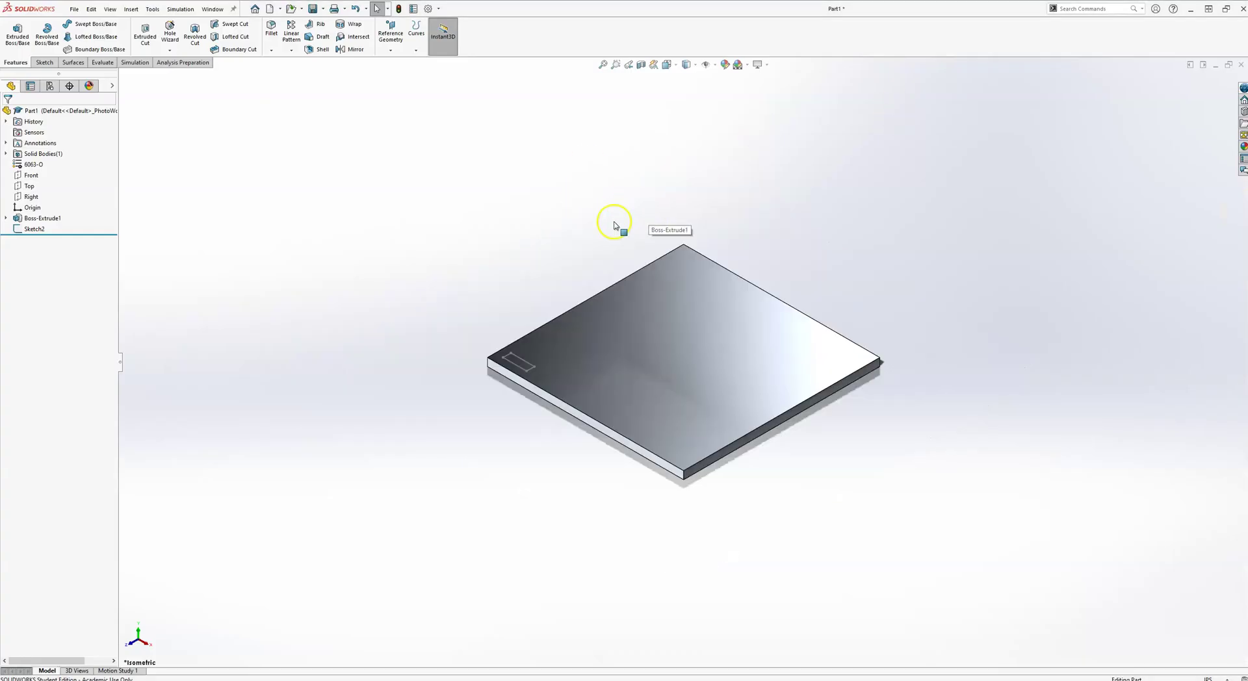
{"action": "left_click", "coordinate": [391, 50]}
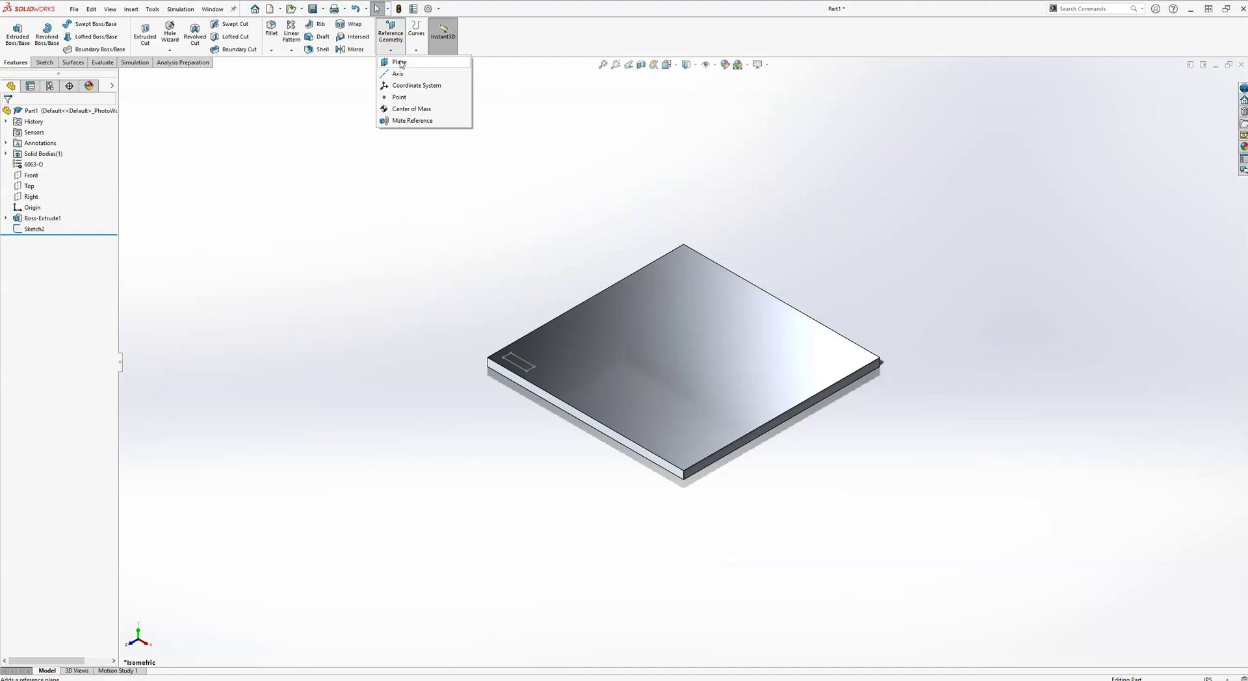
{"action": "left_click", "coordinate": [399, 63]}
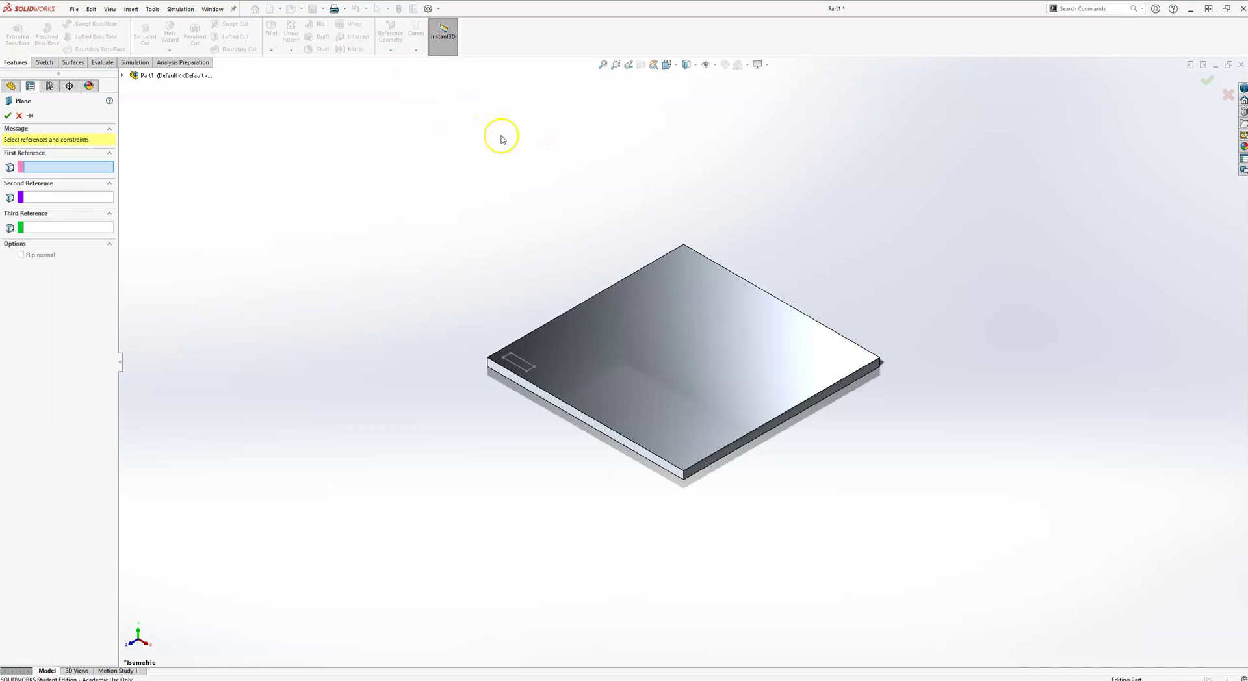
{"action": "left_click", "coordinate": [621, 335]}
{"action": "left_click", "coordinate": [618, 341]}
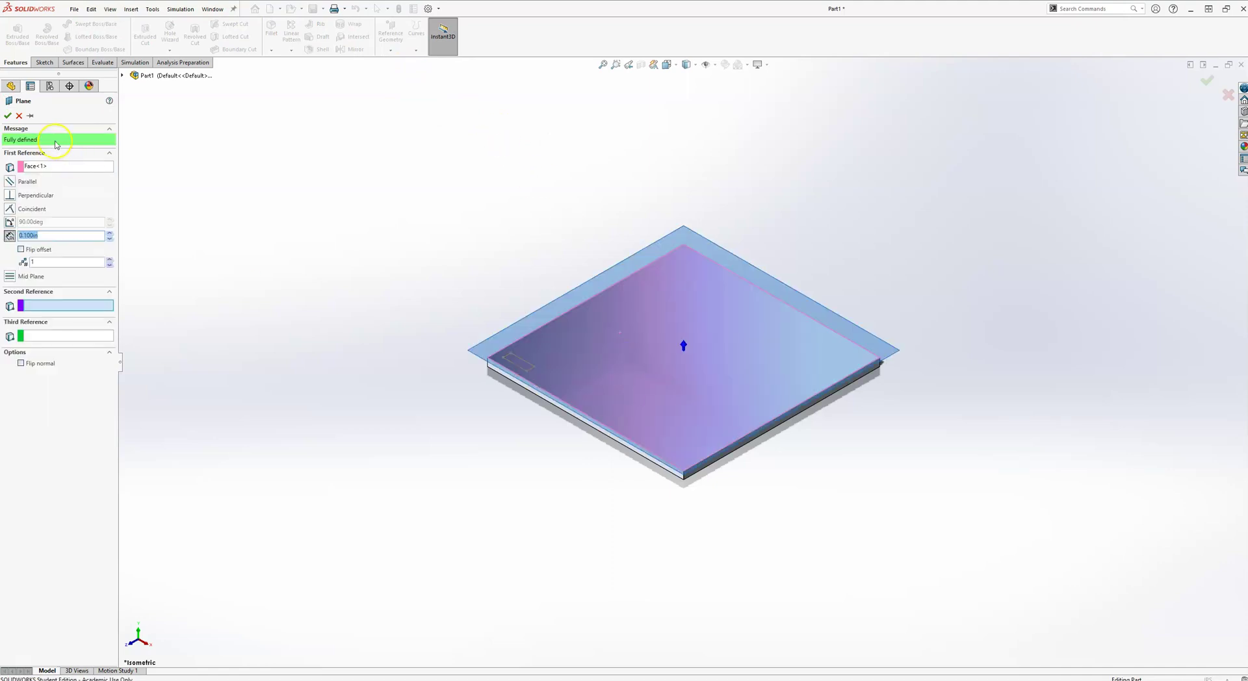
- Recheck the pin height in the PDF drawing, set the plane's offset above the plate to 1.00 in and create it
{"action": "middle_click_drag", "start_coordinate": [392, 377], "coordinate": [411, 270]}
{"action": "scroll", "coordinate": [644, 372], "scroll_direction": "down", "scroll_amount": 5}
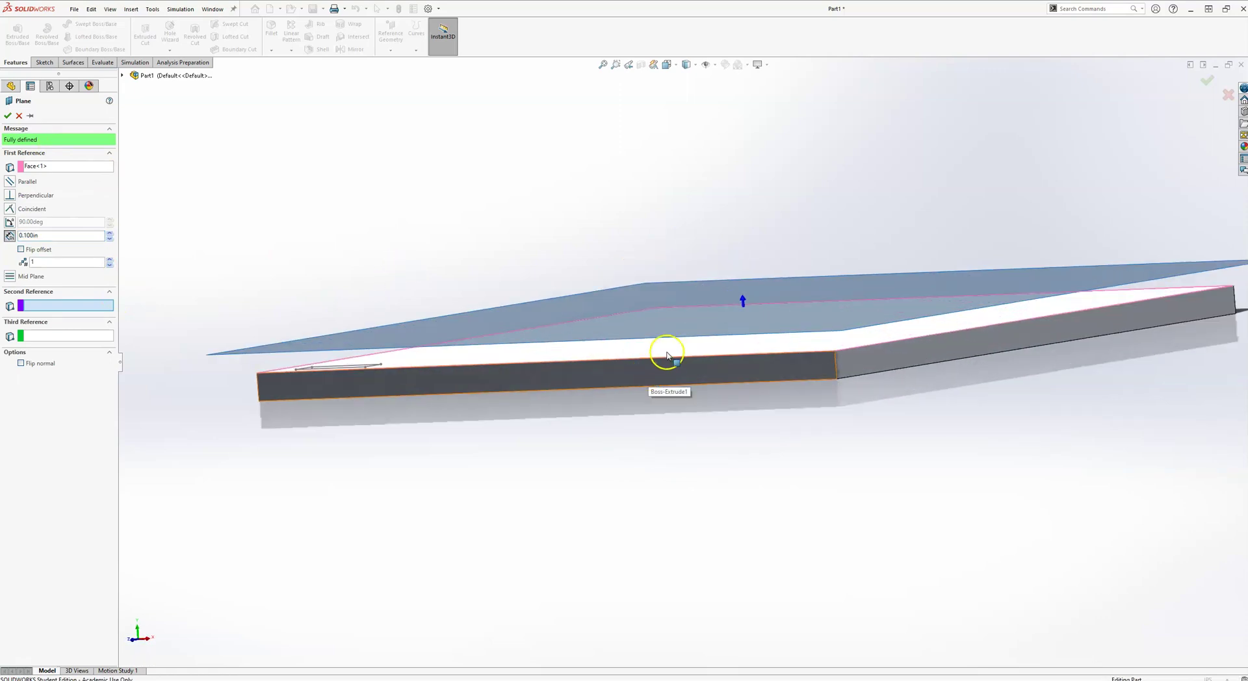
{"action": "middle_click_drag", "start_coordinate": [677, 347], "coordinate": [691, 331]}
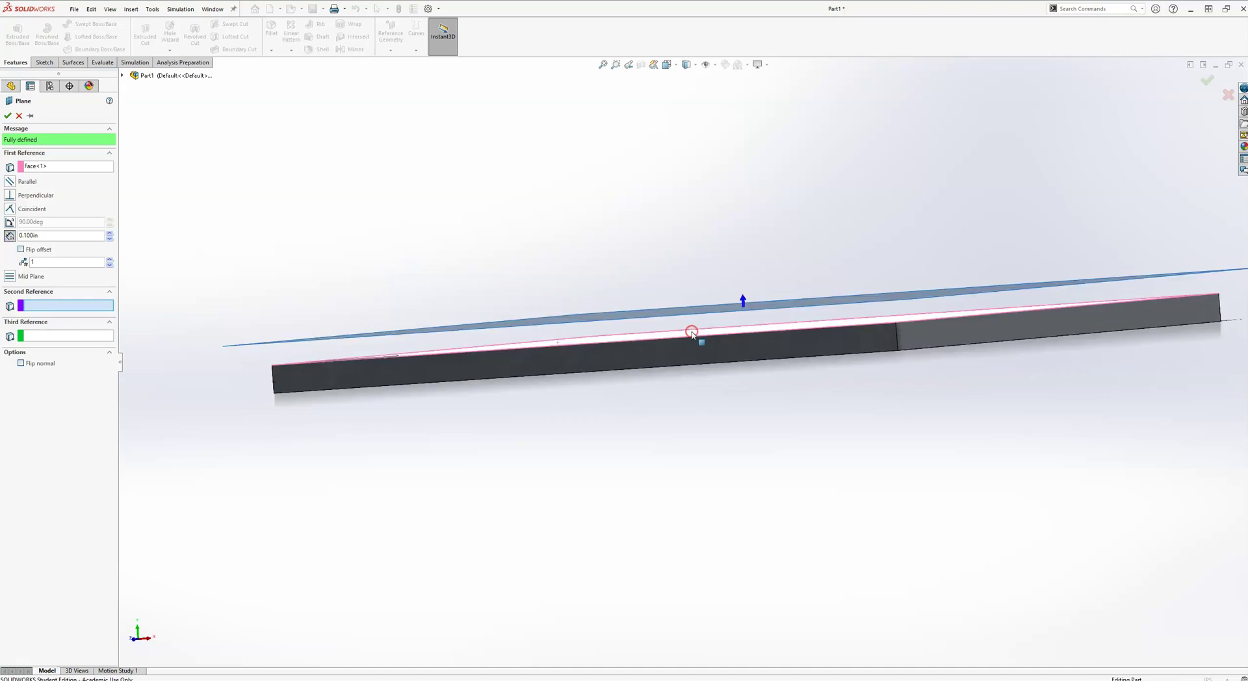
{"action": "mouse_move", "coordinate": [705, 332]}
{"action": "middle_mouse_down"}
{"action": "mouse_move", "coordinate": [692, 358]}
{"action": "mouse_move", "coordinate": [704, 339]}
{"action": "middle_mouse_up"}
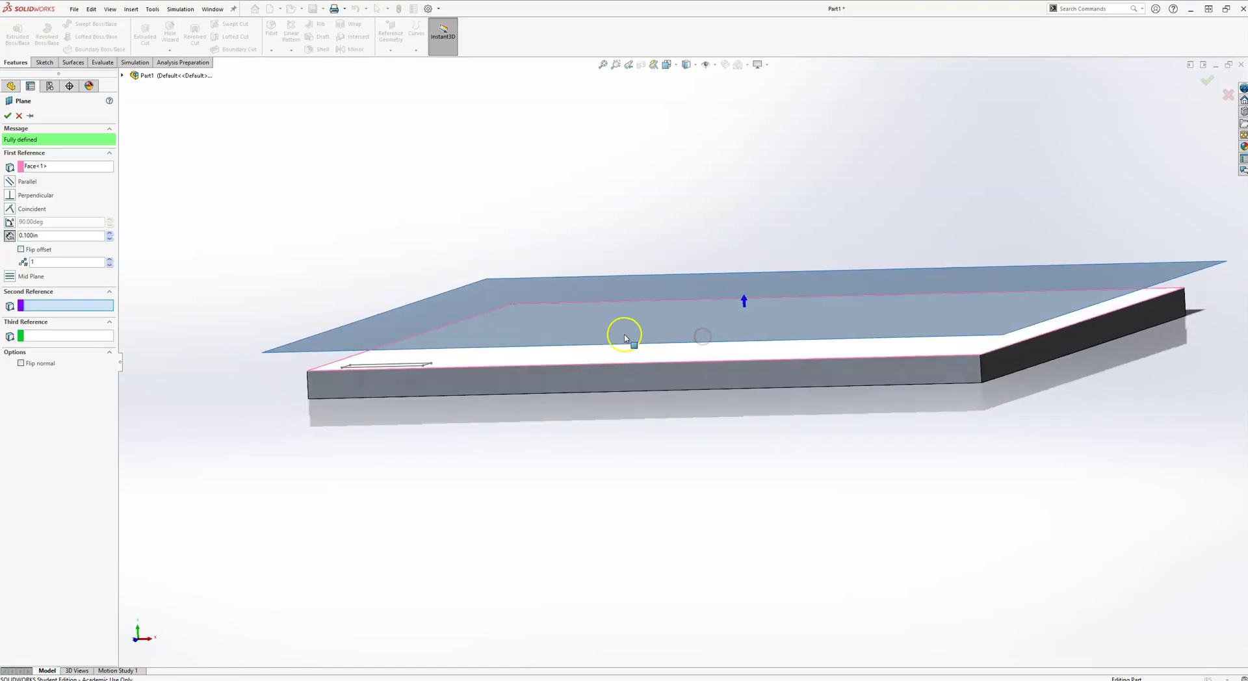
{"action": "key", "text": "alt+Tab"}
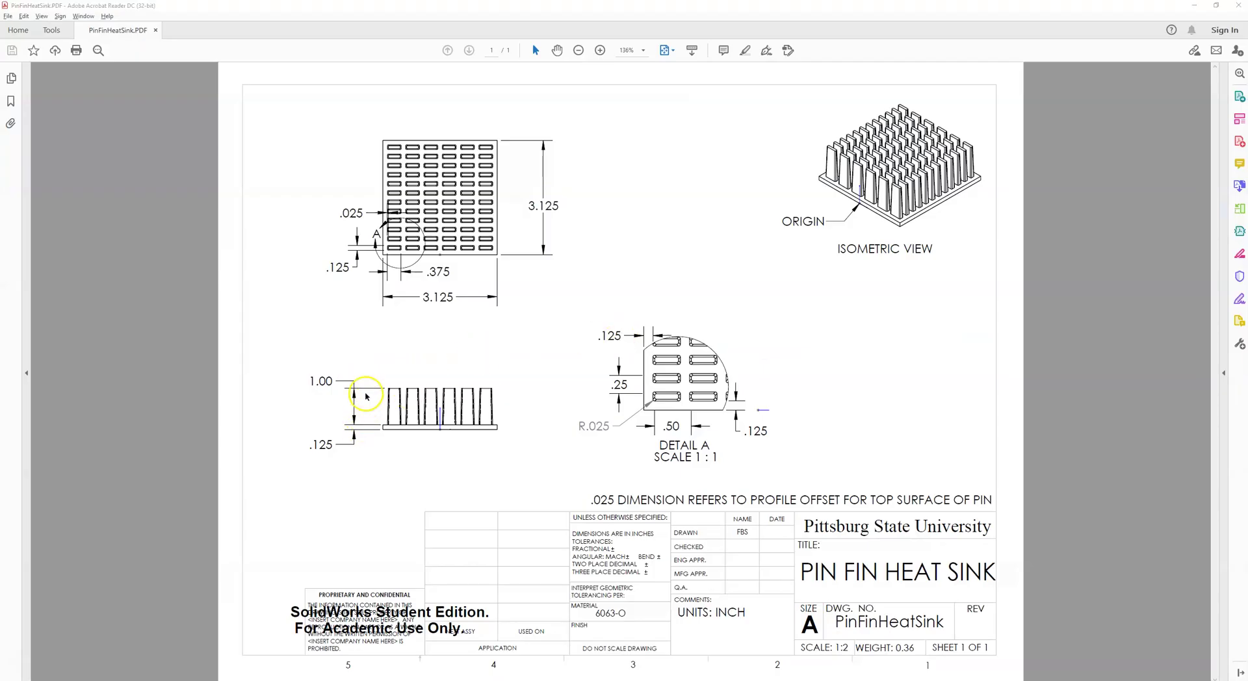
{"action": "key", "text": "alt+Tab"}
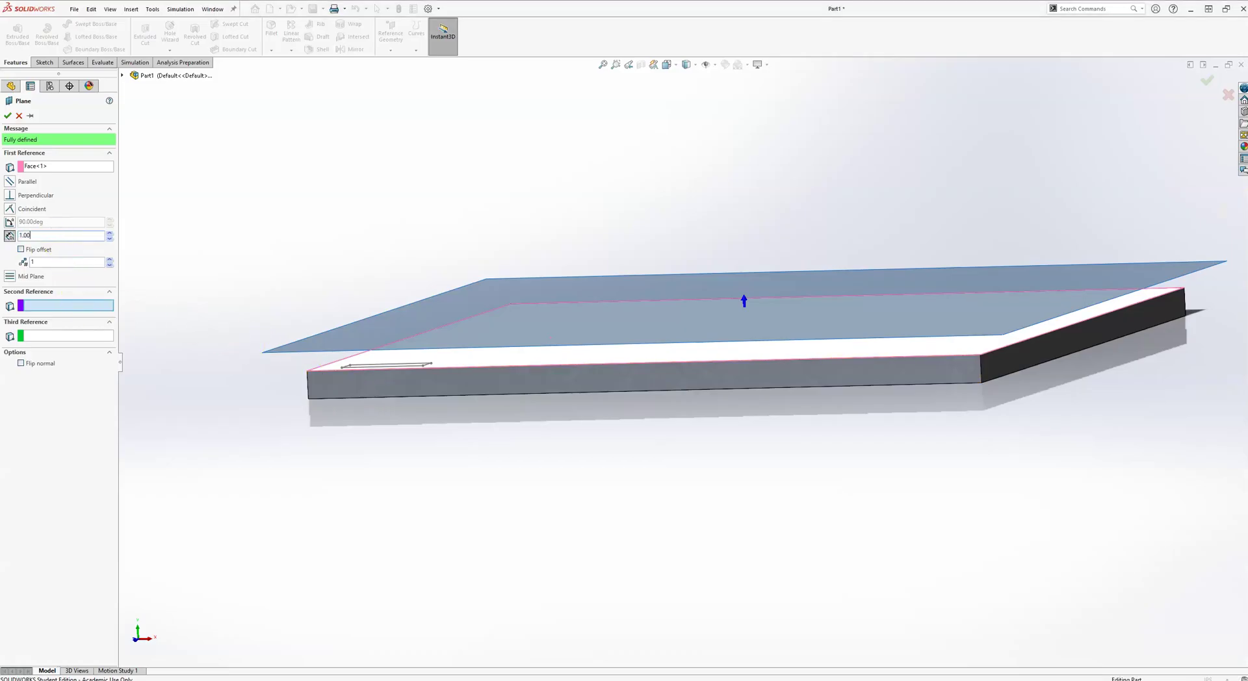
{"action": "type", "text": "1.00"}
{"action": "key", "text": "Return"}
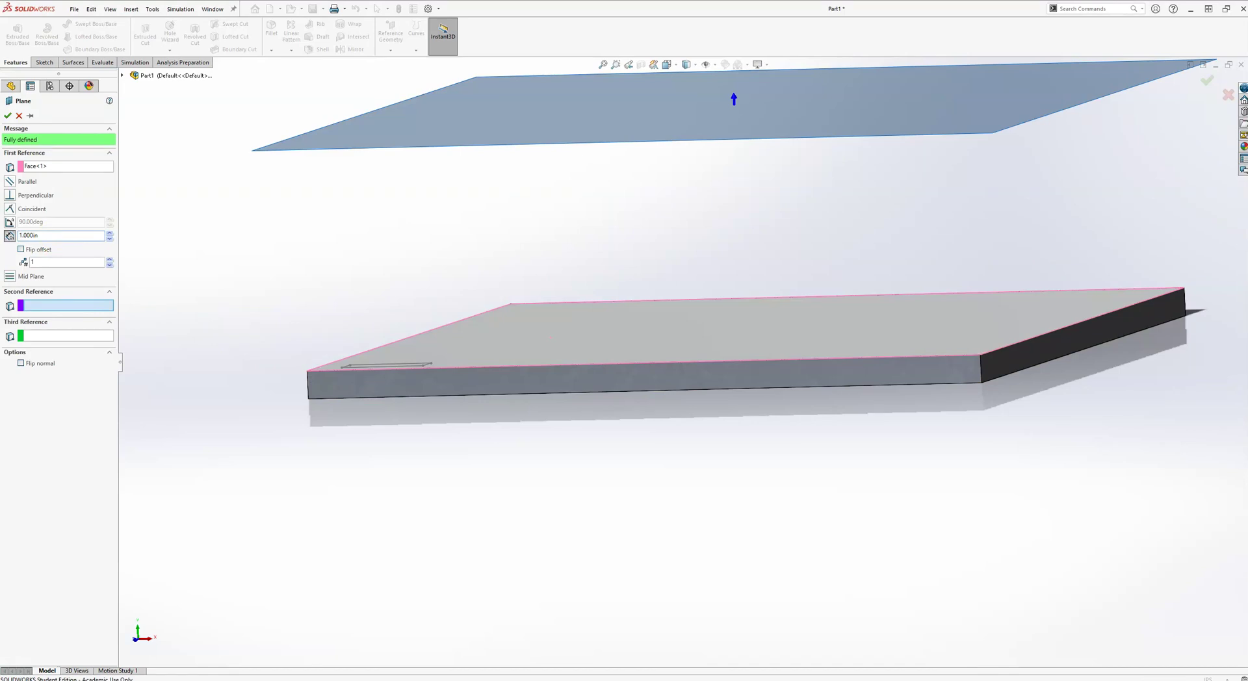
{"action": "key", "text": "Return"}
{"action": "left_click", "coordinate": [147, 247]}
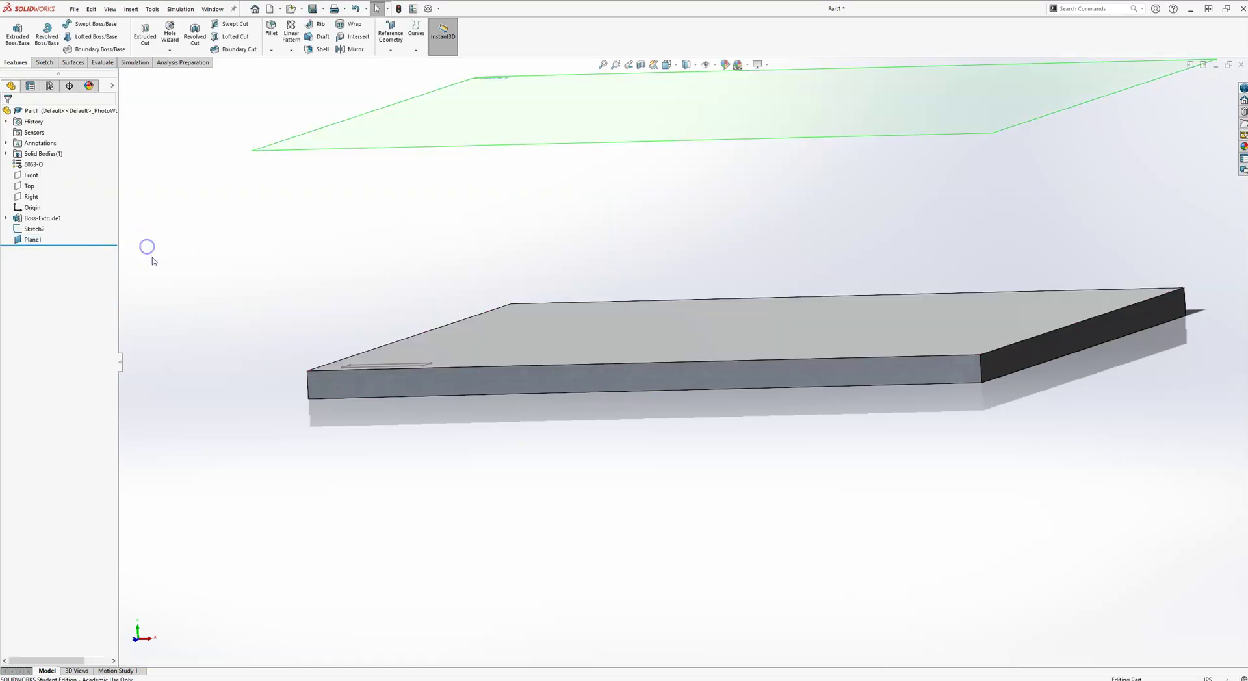
{"action": "key", "text": "ctrl+7"}
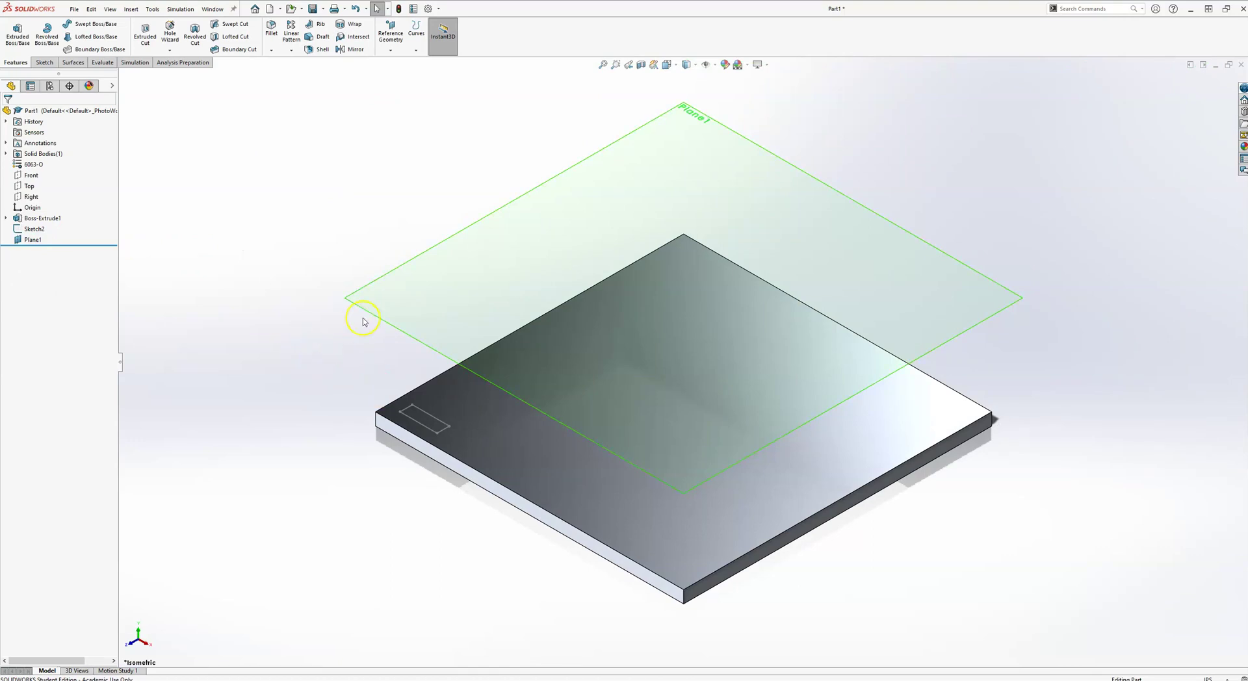
{"action": "middle_click_drag", "start_coordinate": [390, 406], "coordinate": [388, 325]}
{"action": "key", "text": "ctrl+7"}
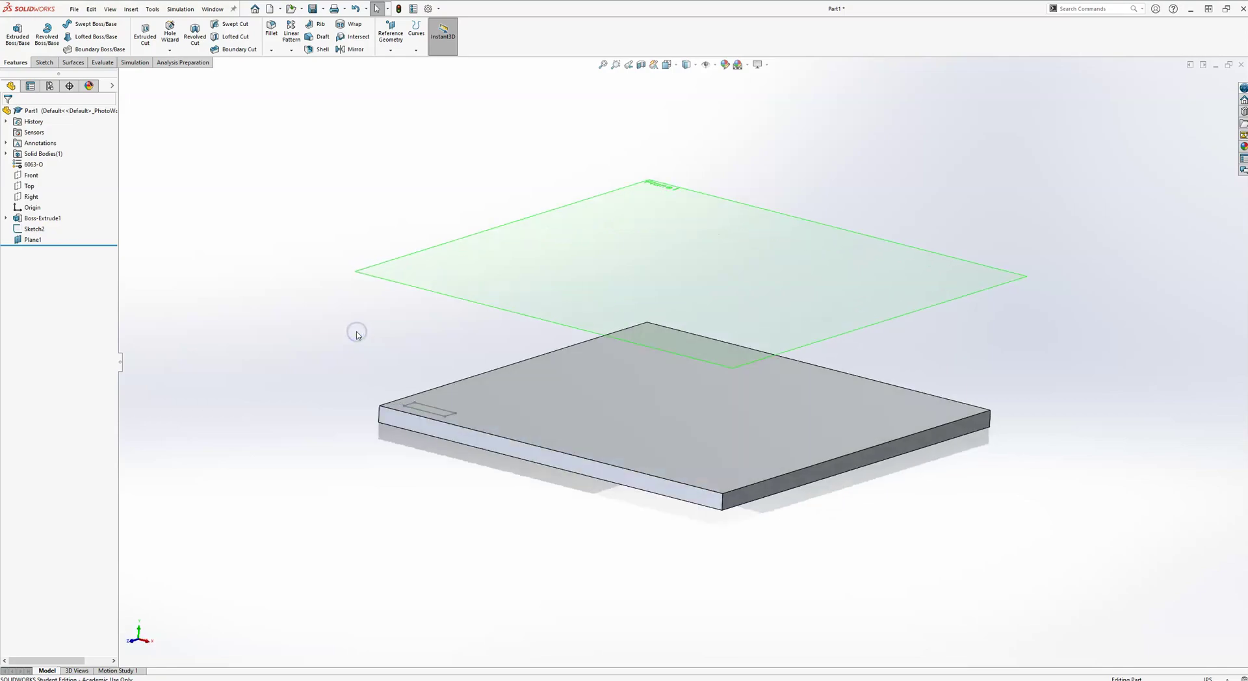
- Look up the top profile offset in the PDF drawing and open a sketch on the new plane above the plate
{"action": "key", "text": "alt+Tab"}
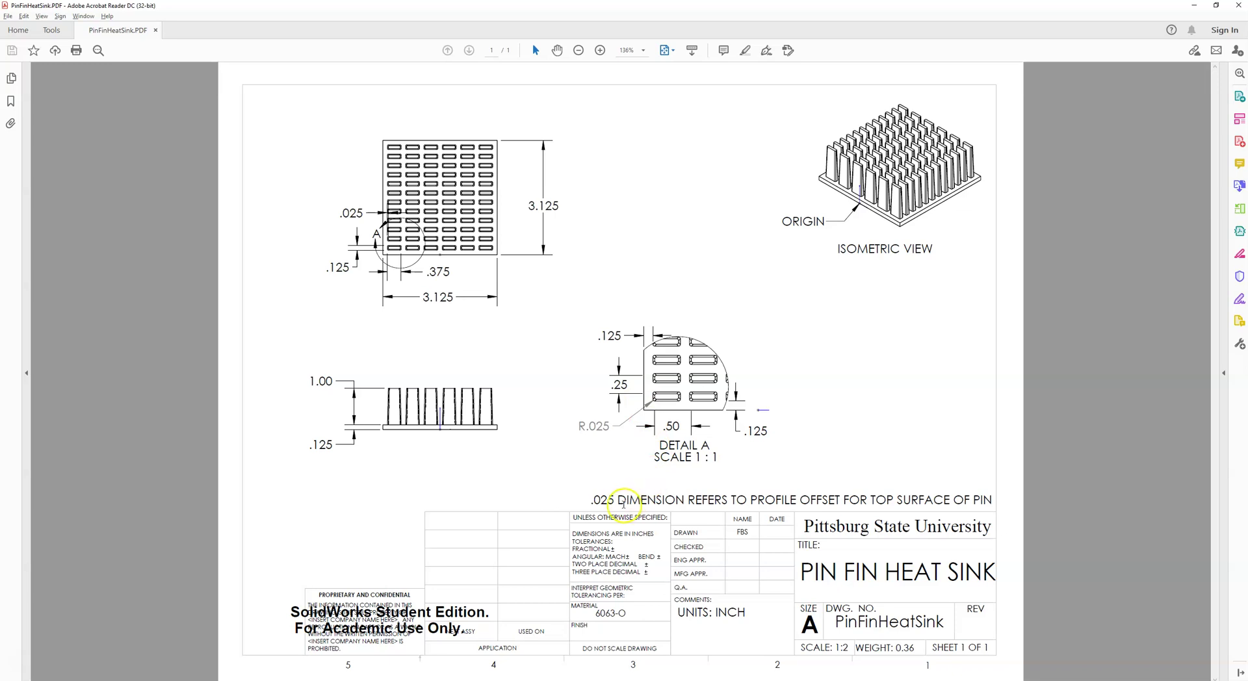
{"action": "double_click", "coordinate": [597, 501]}
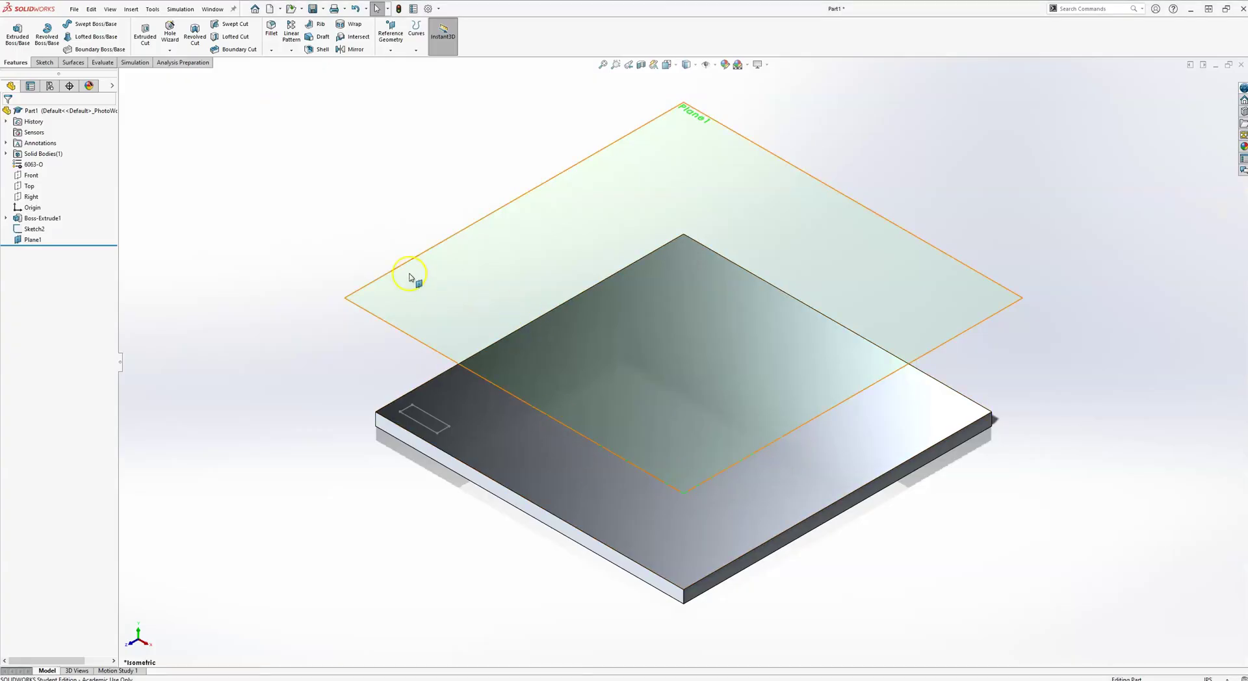
{"action": "left_click", "coordinate": [409, 273]}
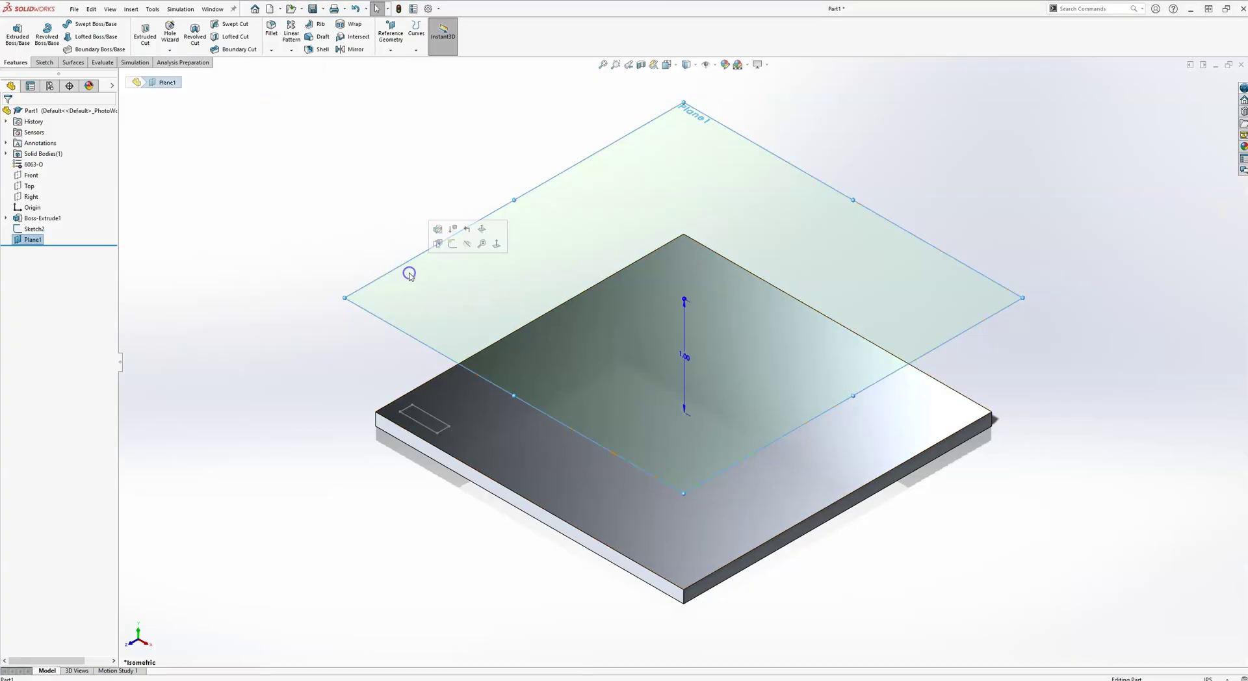
{"action": "left_click", "coordinate": [452, 245]}
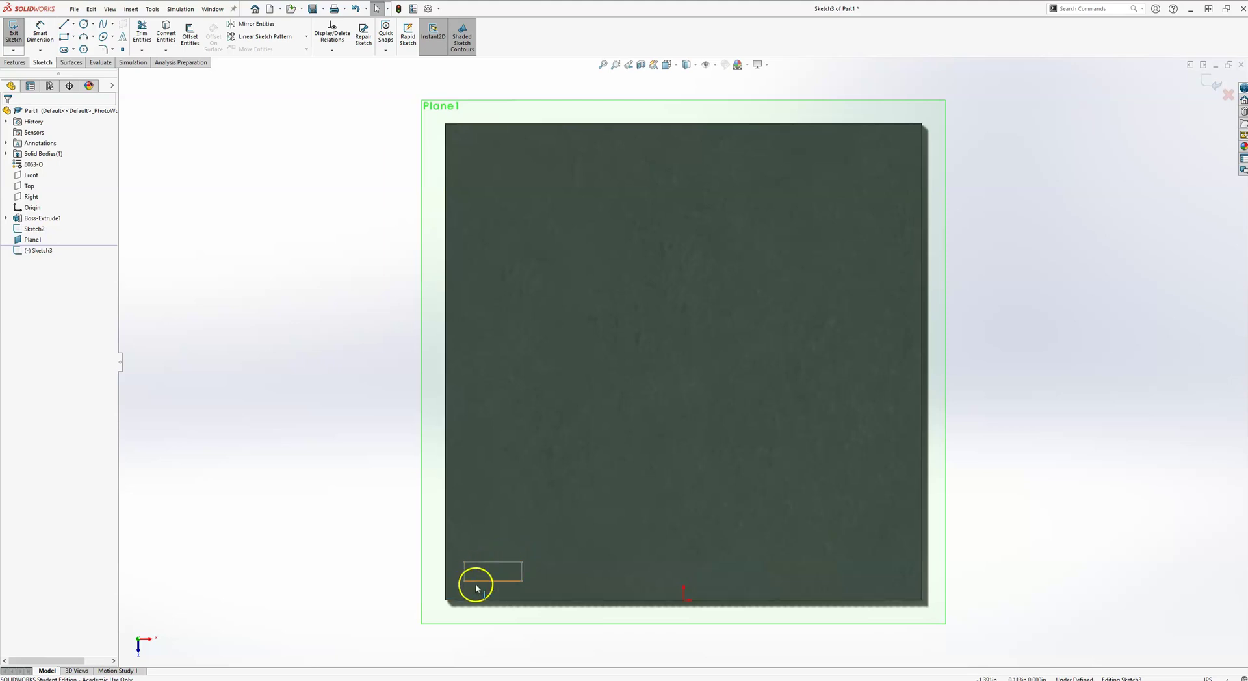
- Offset the pin's base rectangle inward by 0.025 in, using the reversed direction and the whole chain, in the new sketch
{"action": "scroll", "coordinate": [494, 564], "scroll_direction": "down", "scroll_amount": 5}
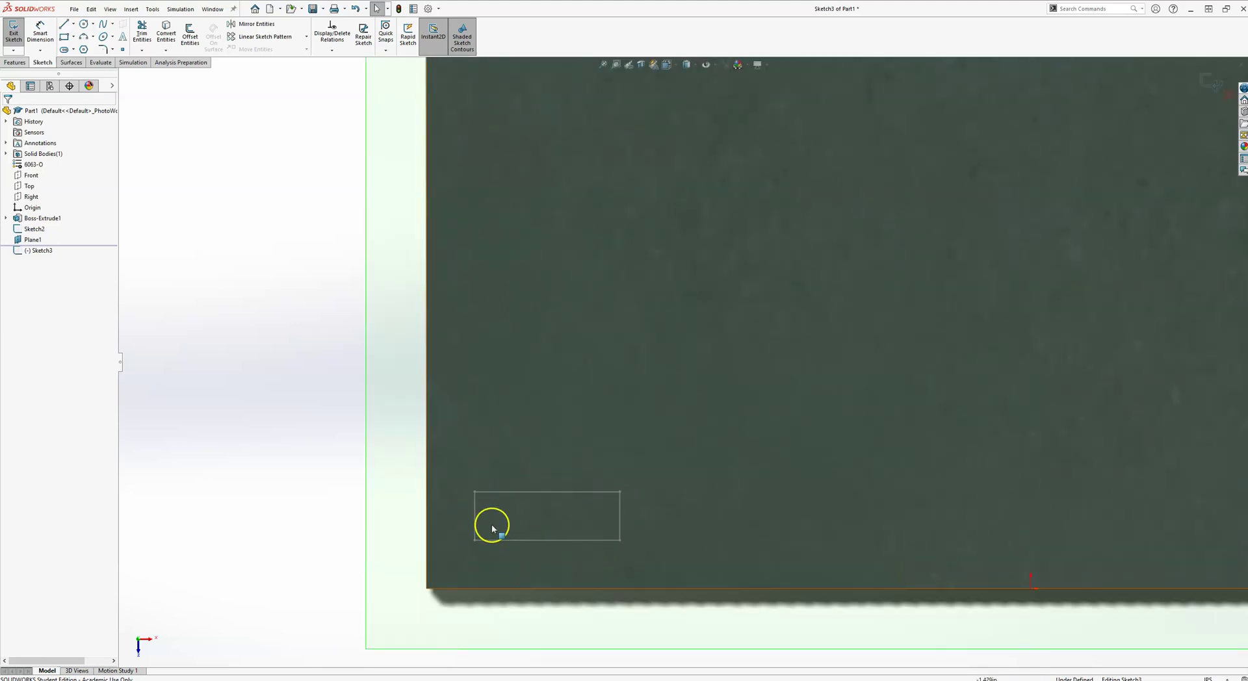
{"action": "left_click", "coordinate": [190, 32]}
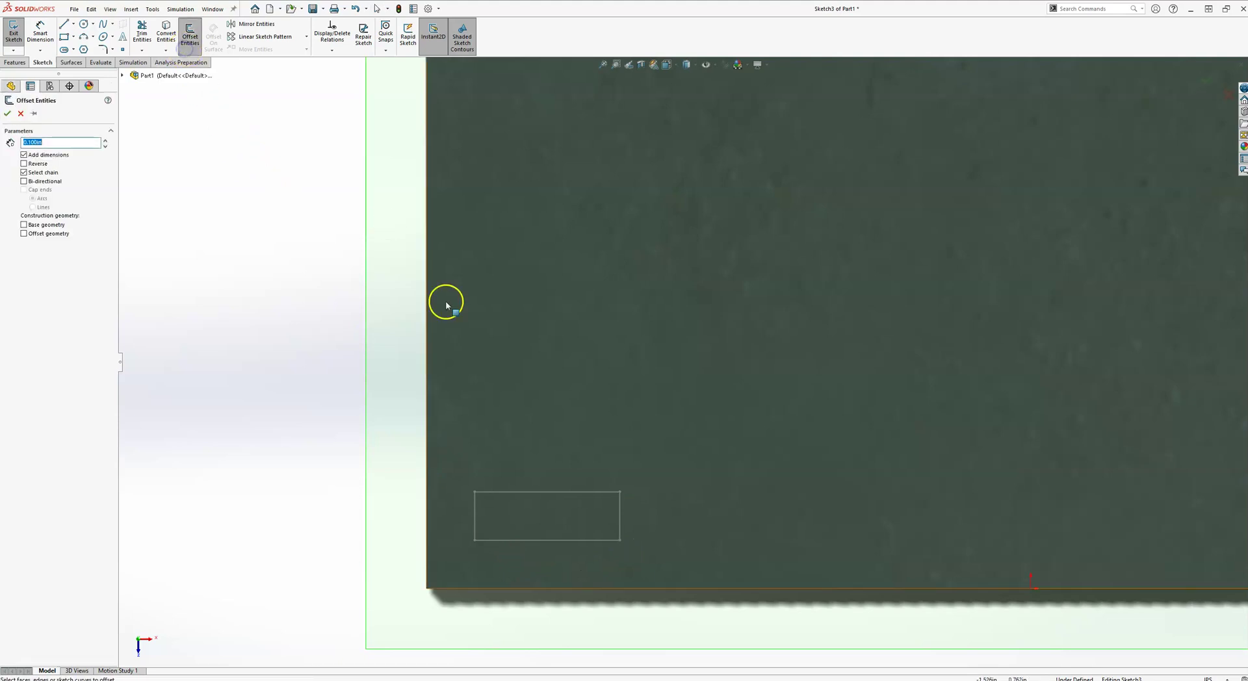
{"action": "left_click", "coordinate": [535, 491]}
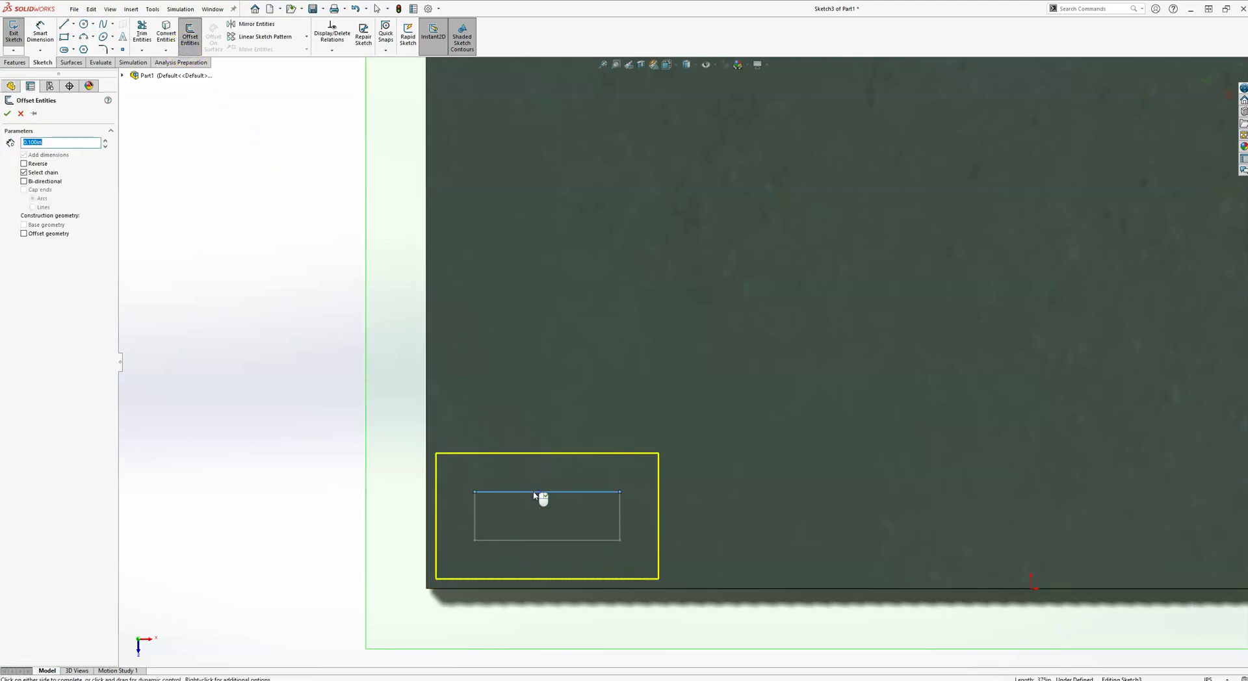
{"action": "left_click", "coordinate": [35, 164]}
{"action": "left_click", "coordinate": [62, 142]}
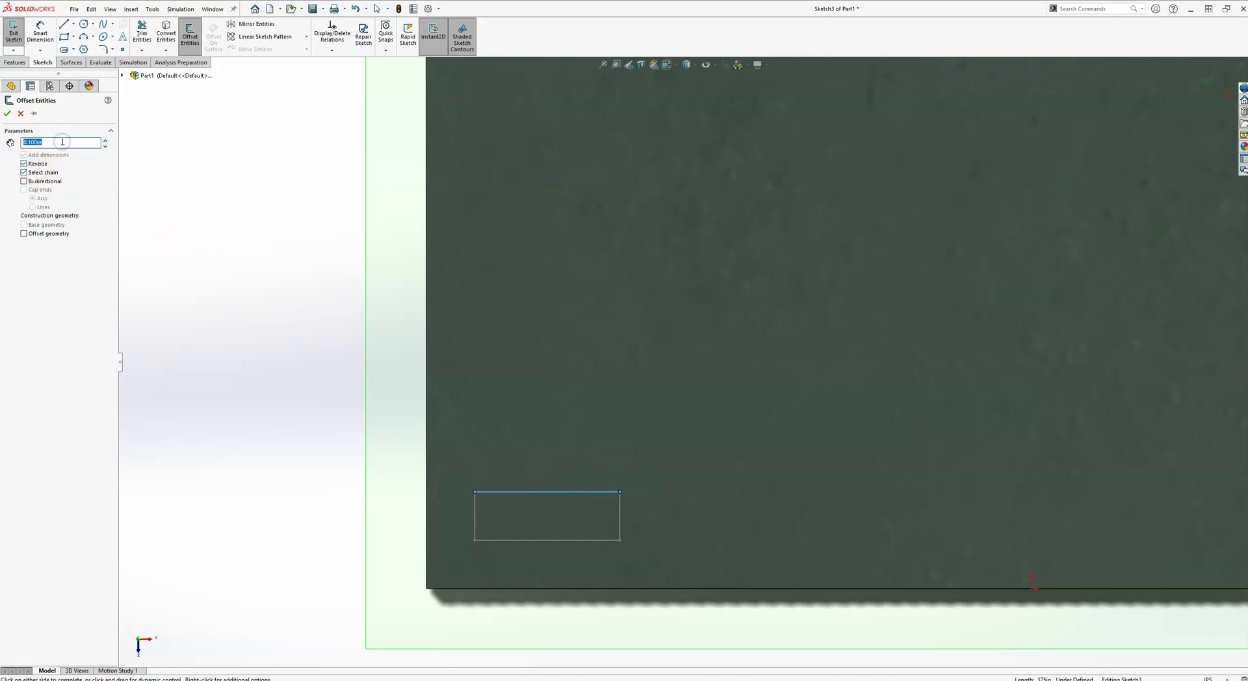
{"action": "type", "text": ".025"}
{"action": "key", "text": "Return"}
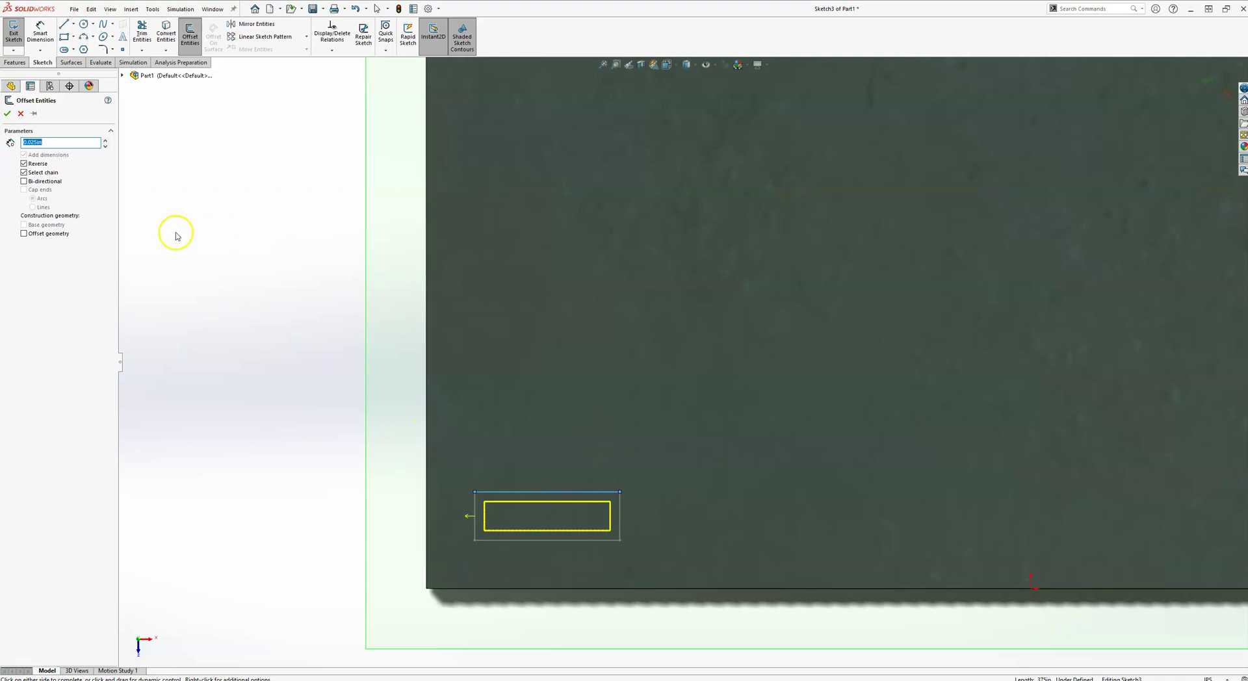
{"action": "left_click", "coordinate": [7, 113]}
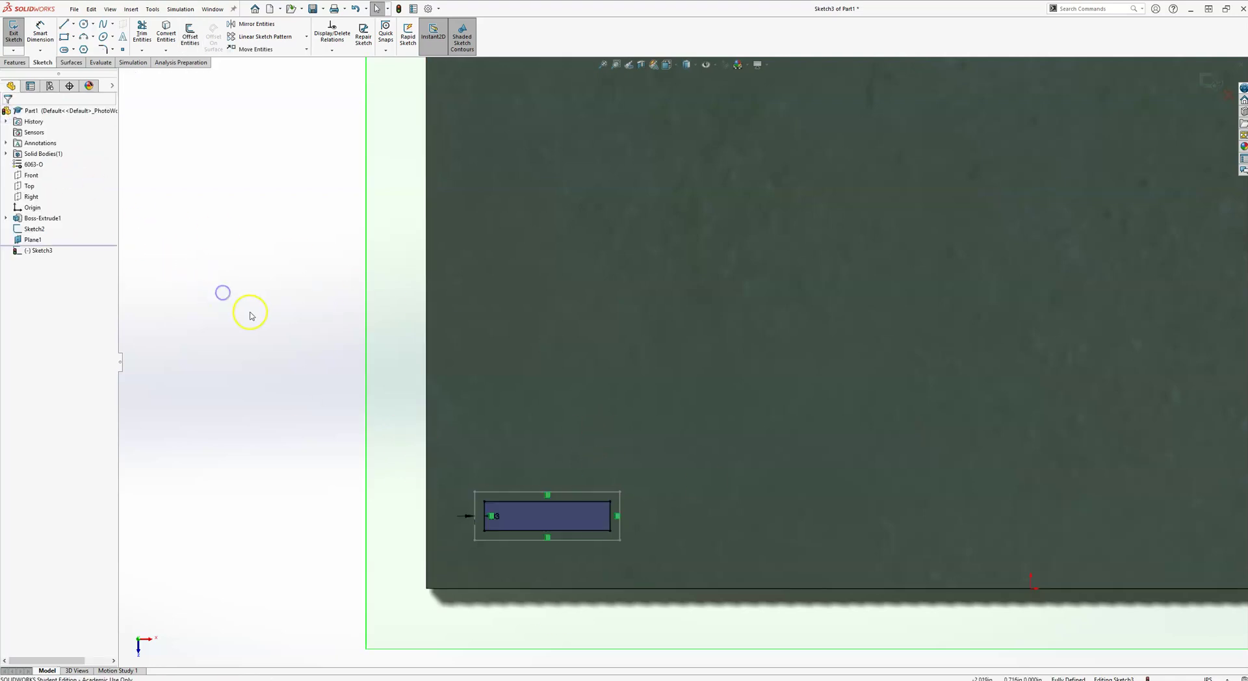
- Exit the top profile sketch and show the part in isometric view
{"action": "scroll", "coordinate": [576, 459], "scroll_direction": "up", "scroll_amount": 3}
{"action": "mouse_move", "coordinate": [576, 459]}
{"action": "middle_mouse_down"}
{"action": "mouse_move", "coordinate": [554, 219]}
{"action": "mouse_move", "coordinate": [470, 203]}
{"action": "mouse_move", "coordinate": [610, 297]}
{"action": "middle_mouse_up"}
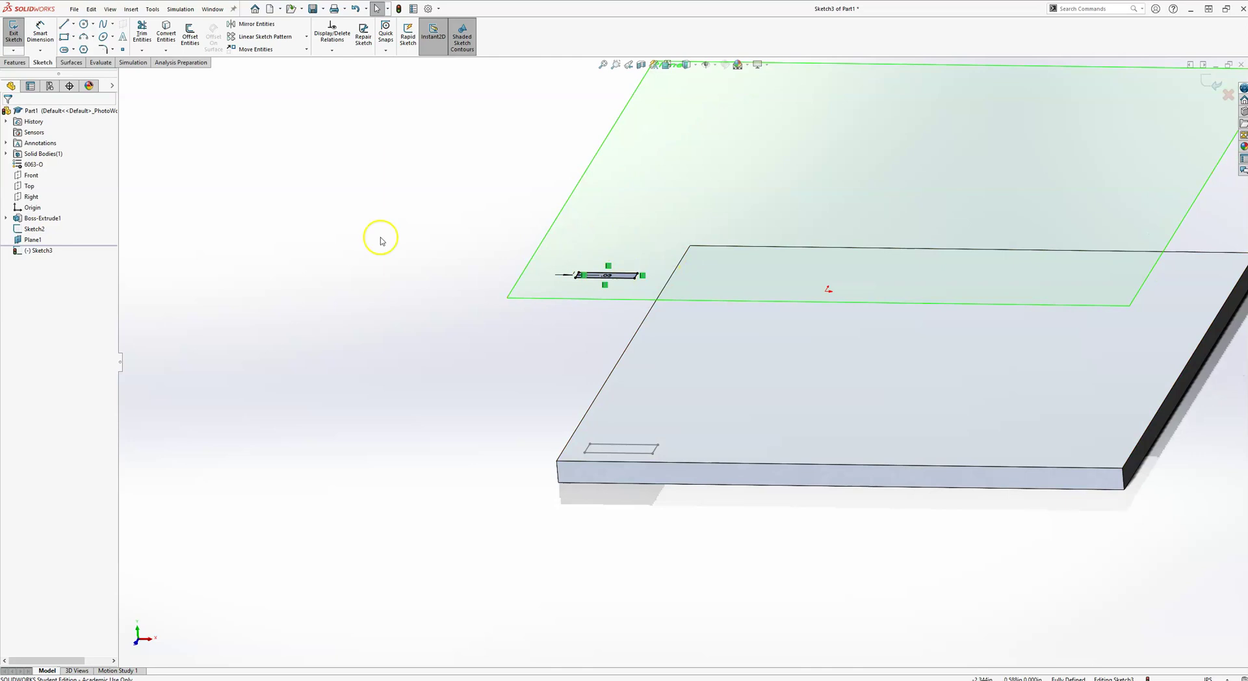
{"action": "left_click", "coordinate": [8, 29]}
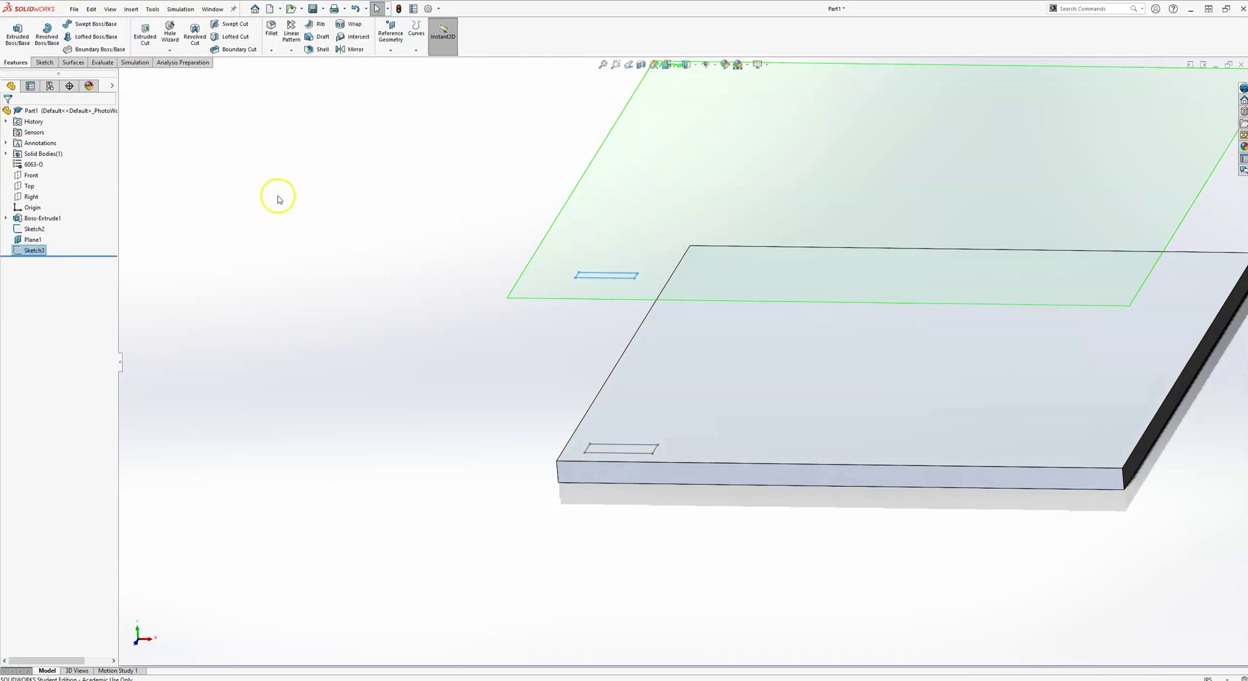
{"action": "key", "text": "ctrl+7"}
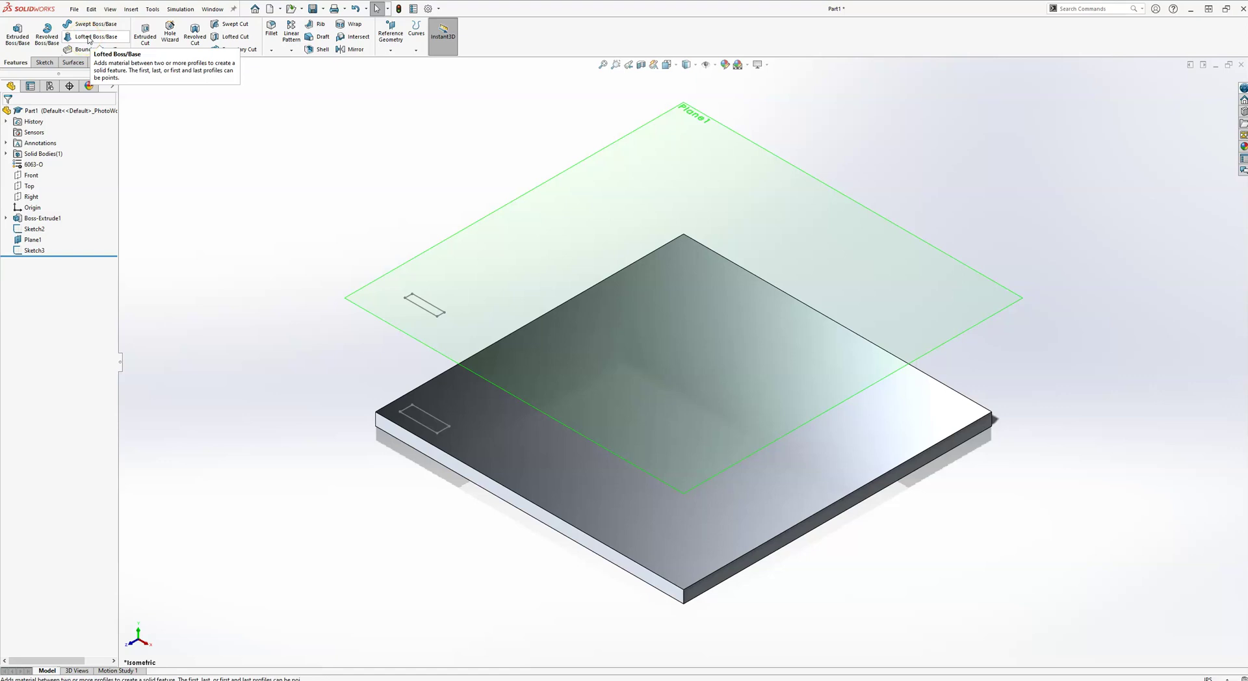
- Set up a lofted boss from the base rectangle on the plate to the smaller rectangle on the offset plane
{"action": "left_click", "coordinate": [120, 41]}
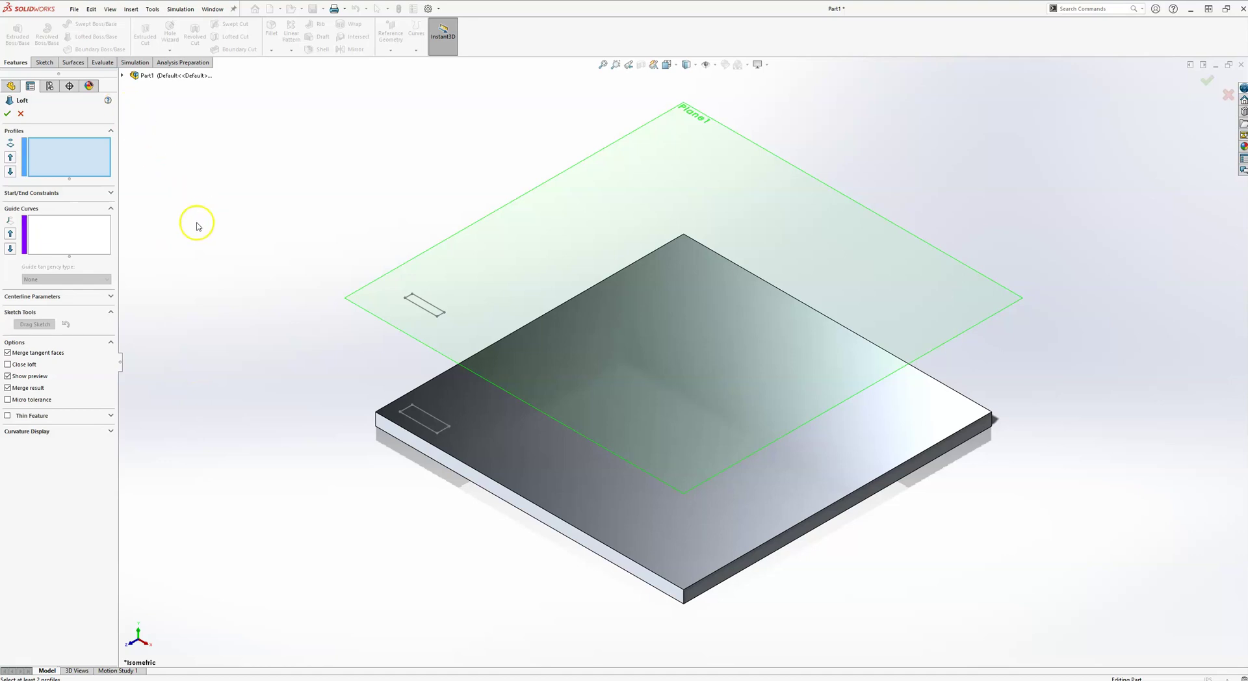
{"action": "left_click", "coordinate": [443, 427]}
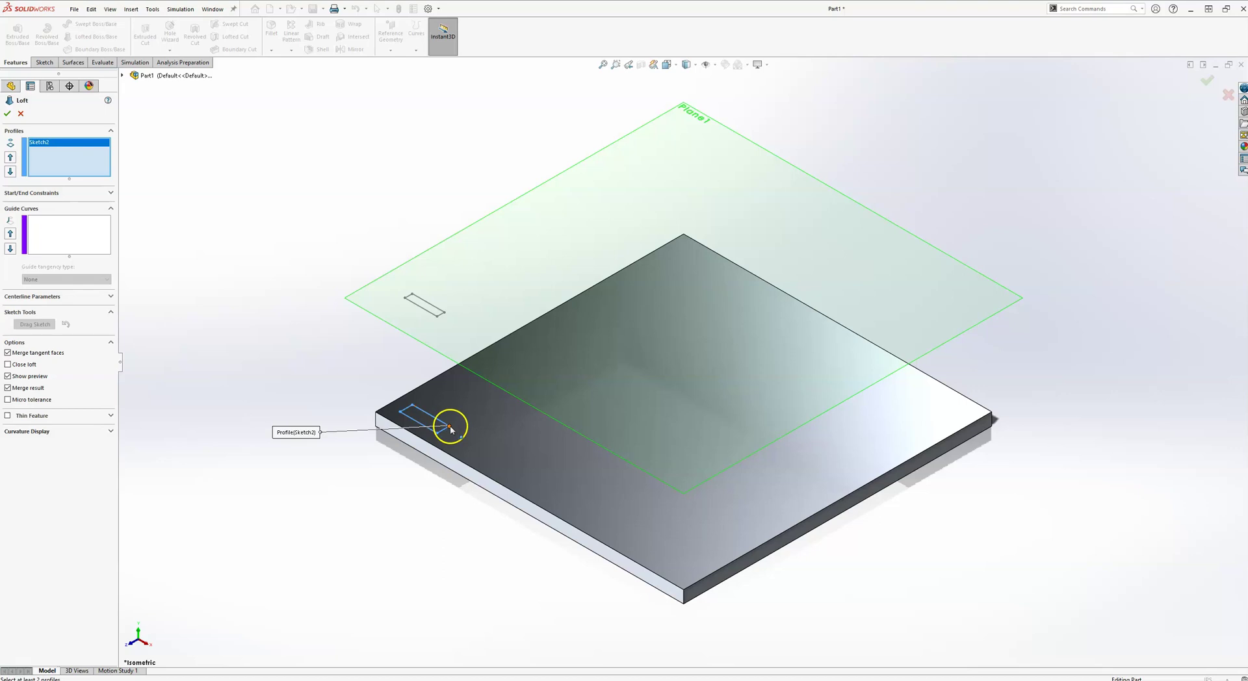
{"action": "left_click", "coordinate": [440, 314]}
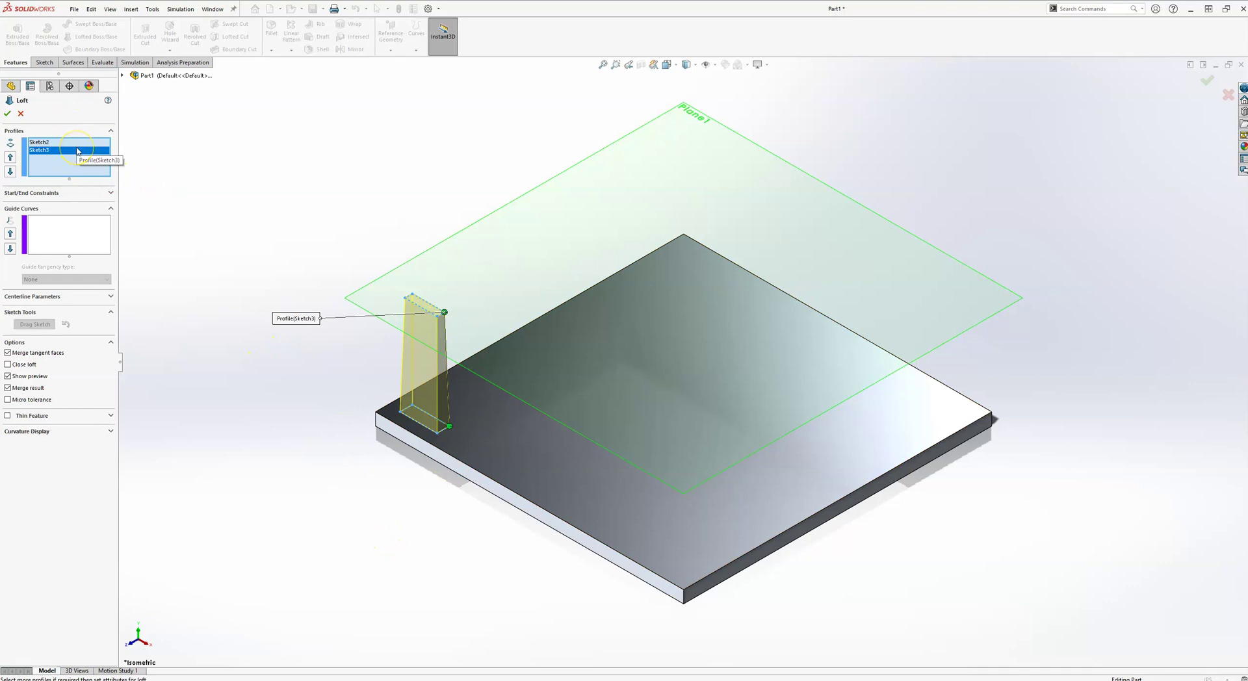
- Show all connectors on the pin loft preview and accept the loft from the base rectangle to the smaller top rectangle
{"action": "middle_click_drag", "start_coordinate": [488, 436], "coordinate": [480, 400]}
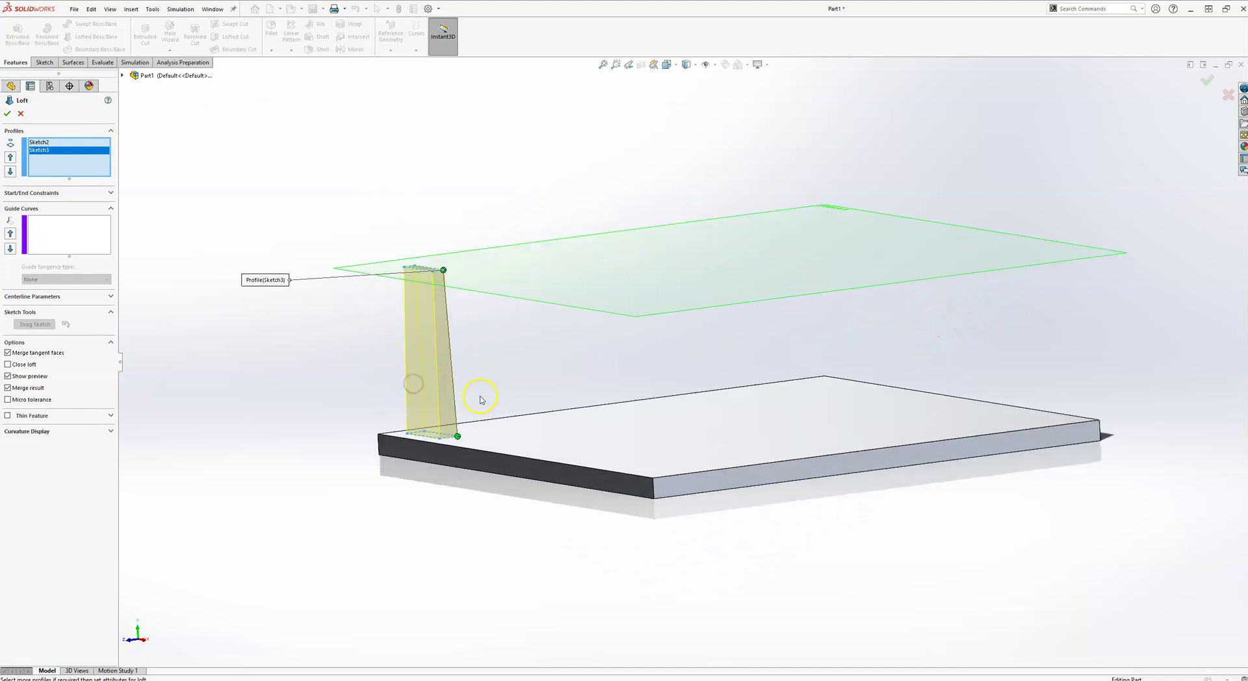
{"action": "scroll", "coordinate": [481, 400], "scroll_direction": "down", "scroll_amount": 2}
{"action": "scroll", "coordinate": [457, 316], "scroll_direction": "up", "scroll_amount": 3}
{"action": "middle_click_drag", "start_coordinate": [454, 312], "coordinate": [568, 309]}
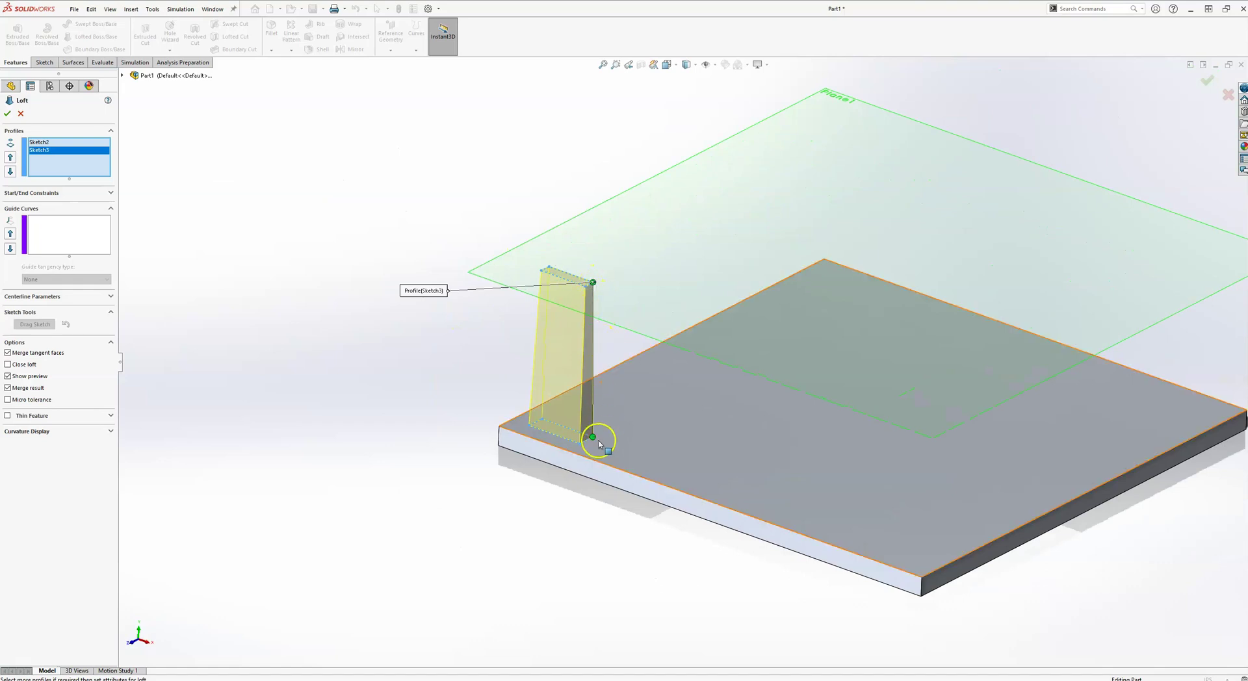
{"action": "right_click", "coordinate": [570, 318]}
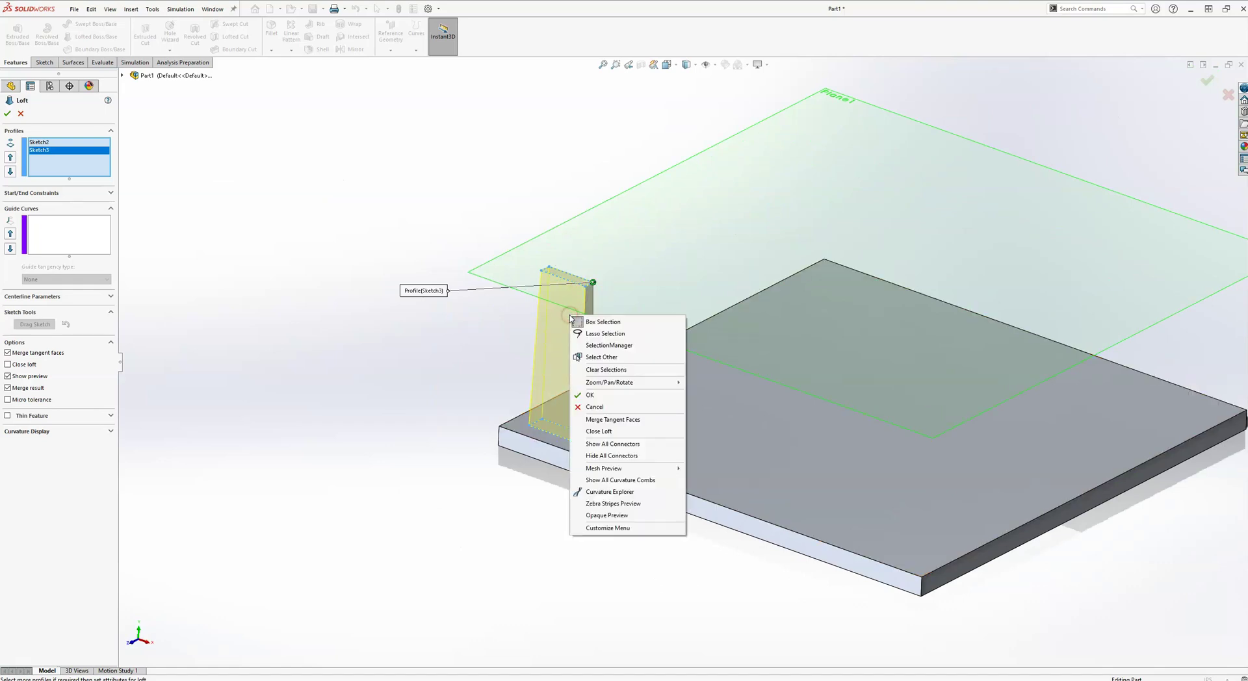
{"action": "left_click", "coordinate": [644, 445]}
{"action": "middle_click_drag", "start_coordinate": [479, 337], "coordinate": [454, 336]}
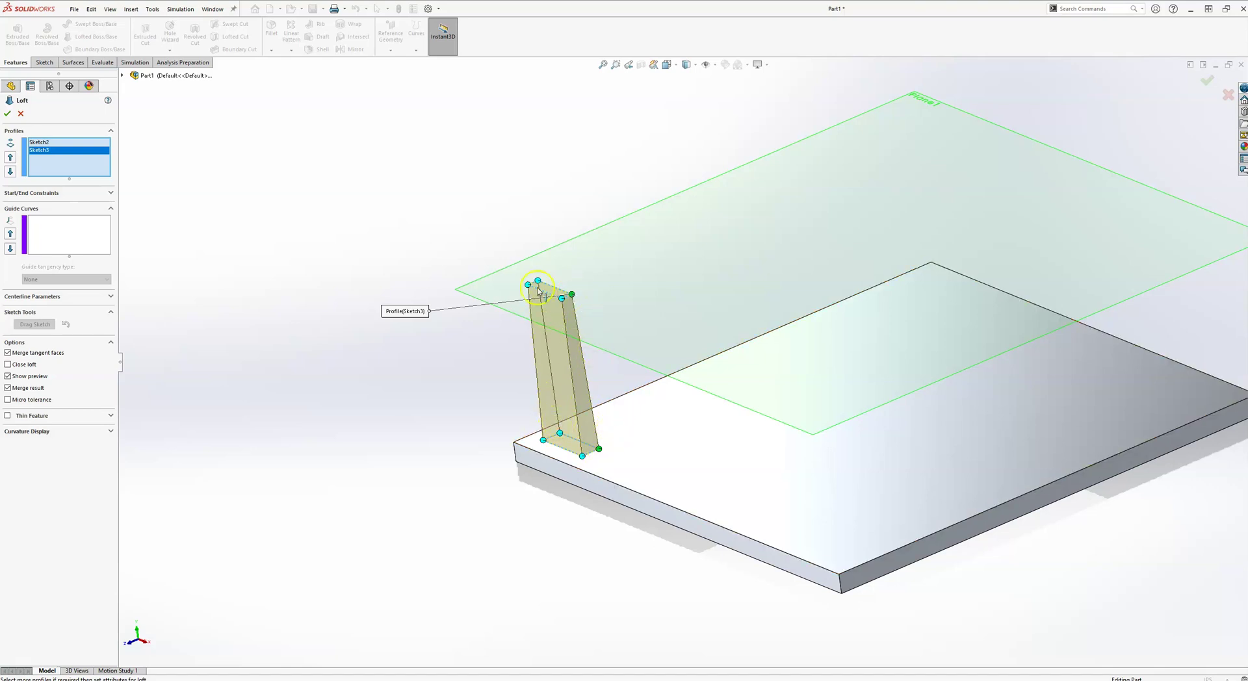
{"action": "middle_click_drag", "start_coordinate": [524, 291], "coordinate": [548, 309]}
{"action": "scroll", "coordinate": [548, 309], "scroll_direction": "up", "scroll_amount": 1}
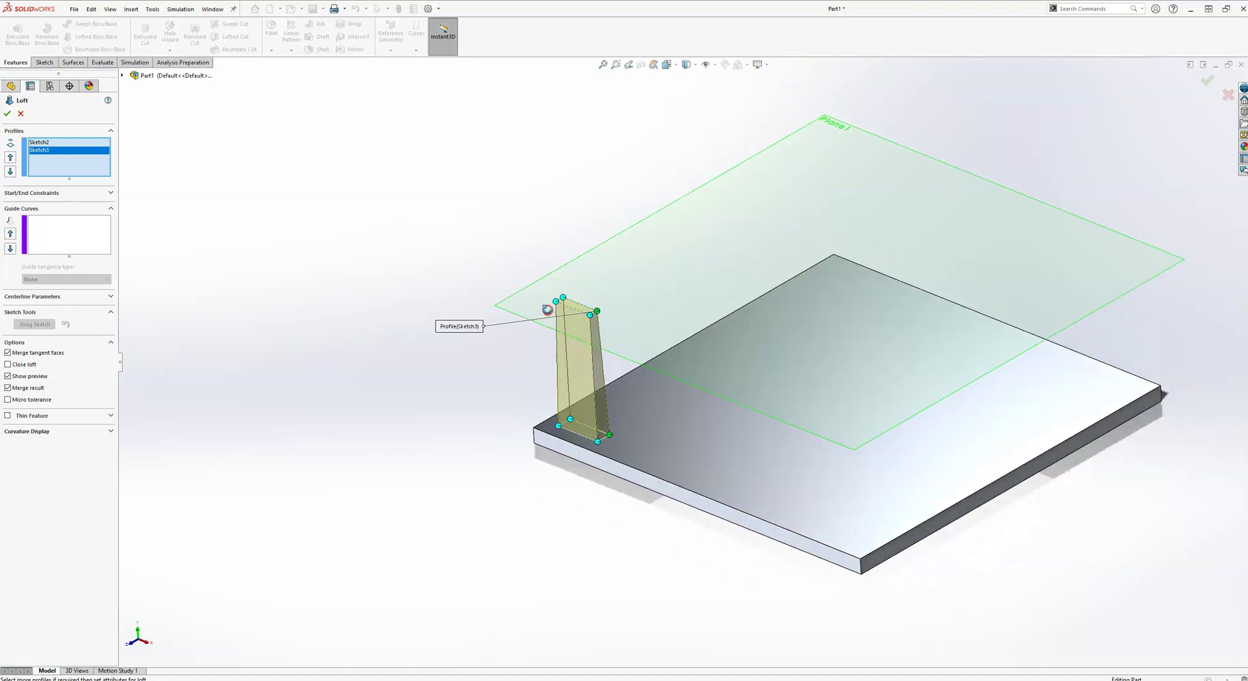
{"action": "scroll", "coordinate": [566, 323], "scroll_direction": "down", "scroll_amount": 3}
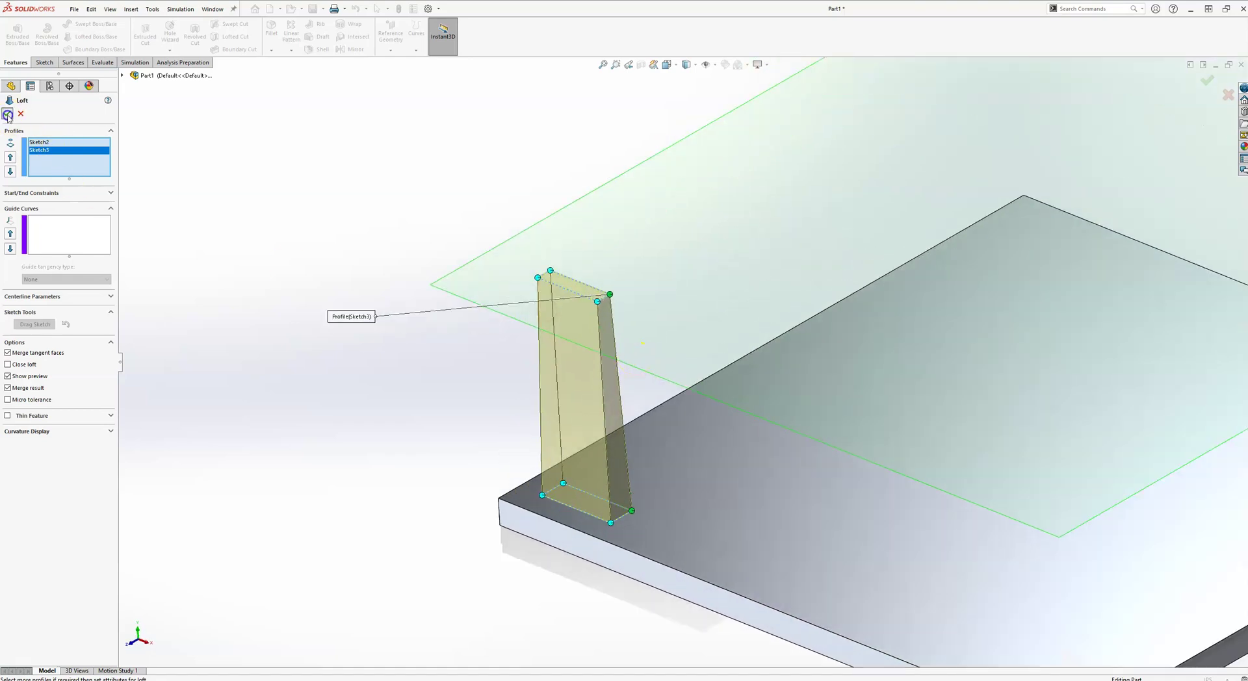
{"action": "left_click", "coordinate": [8, 115]}
- Edit the pin loft by moving the top connector to the diagonally opposite corner, with all connectors shown, and accept it
{"action": "middle_click_drag", "start_coordinate": [278, 219], "coordinate": [734, 394]}
{"action": "scroll", "coordinate": [1066, 437], "scroll_direction": "down", "scroll_amount": 4}
{"action": "scroll", "coordinate": [361, 372], "scroll_direction": "up", "scroll_amount": 2}
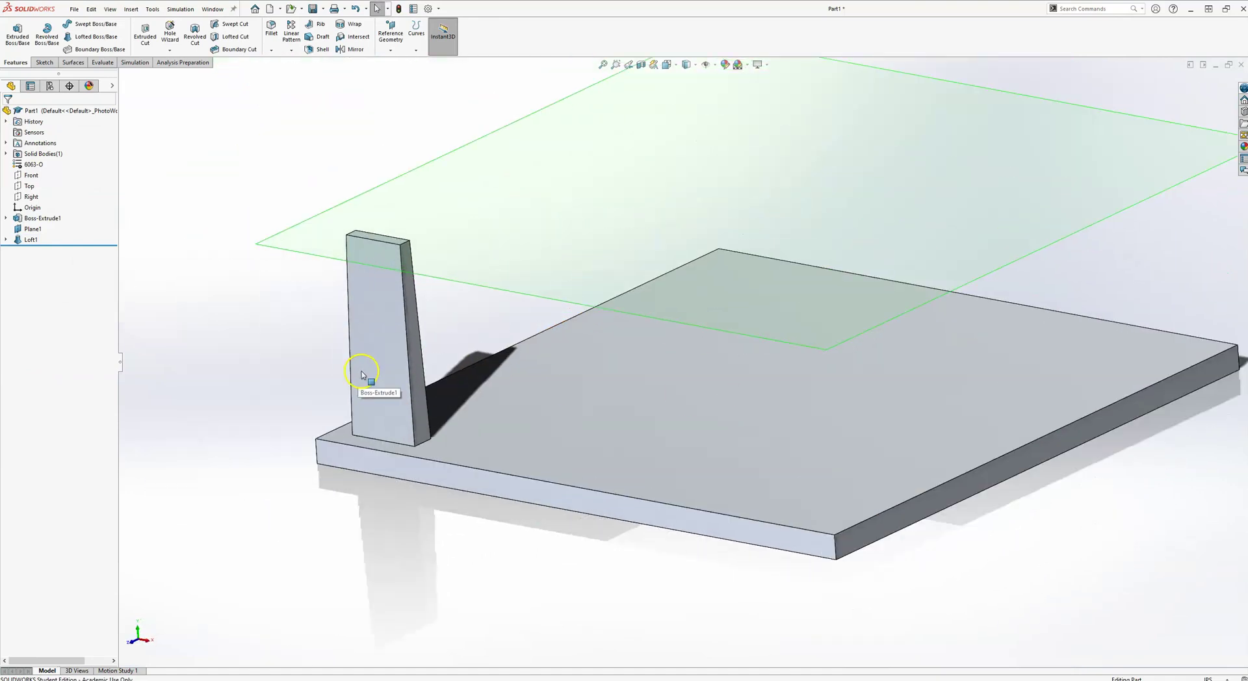
{"action": "scroll", "coordinate": [363, 373], "scroll_direction": "down", "scroll_amount": 1}
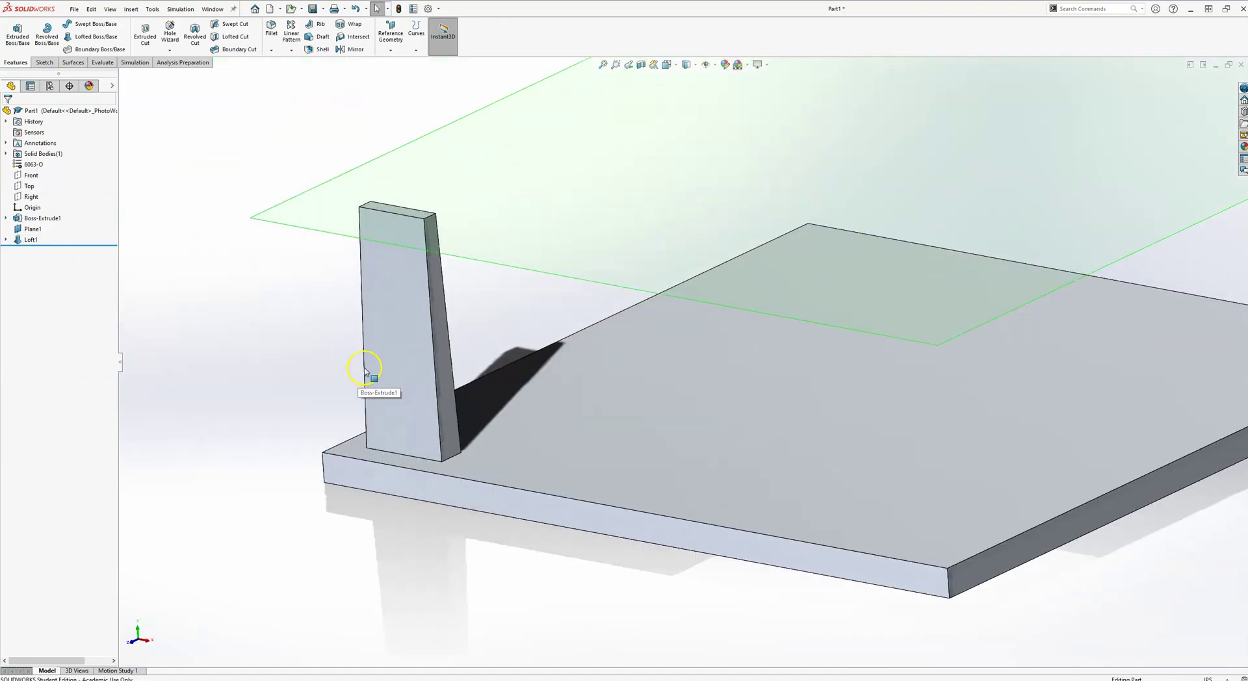
{"action": "right_click", "coordinate": [30, 239]}
{"action": "left_click", "coordinate": [33, 212]}
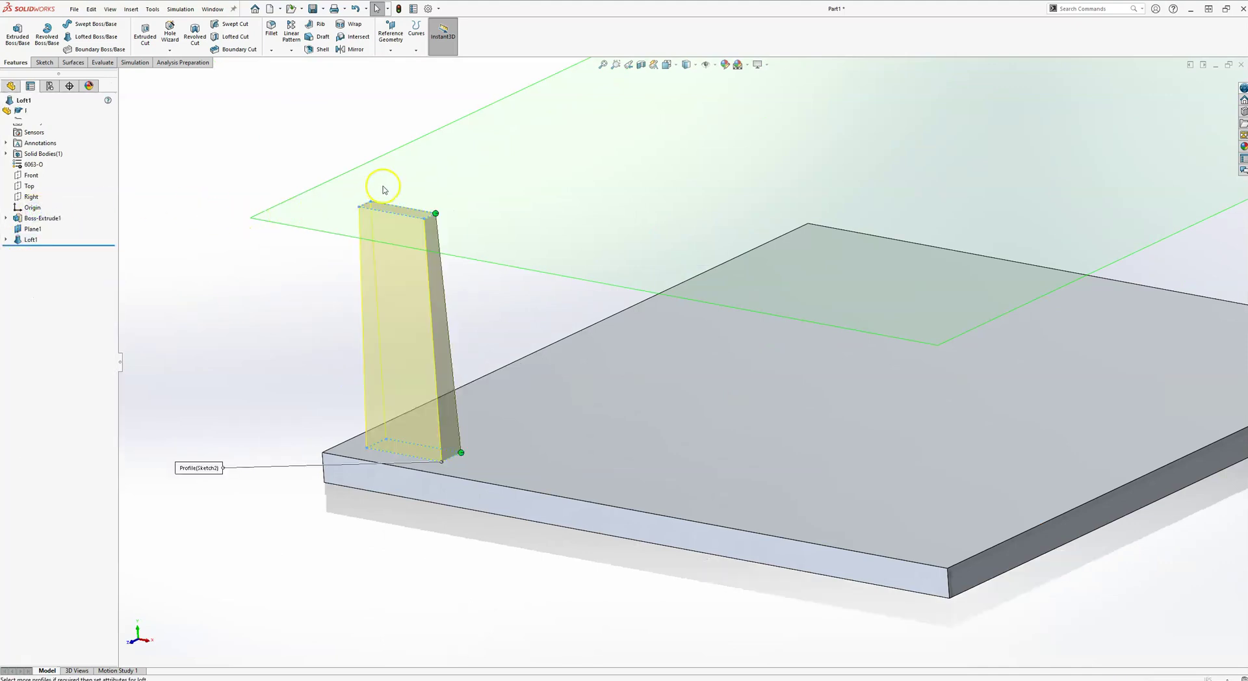
{"action": "left_click_drag", "start_coordinate": [436, 213], "coordinate": [370, 201]}
{"action": "left_click", "coordinate": [40, 166]}
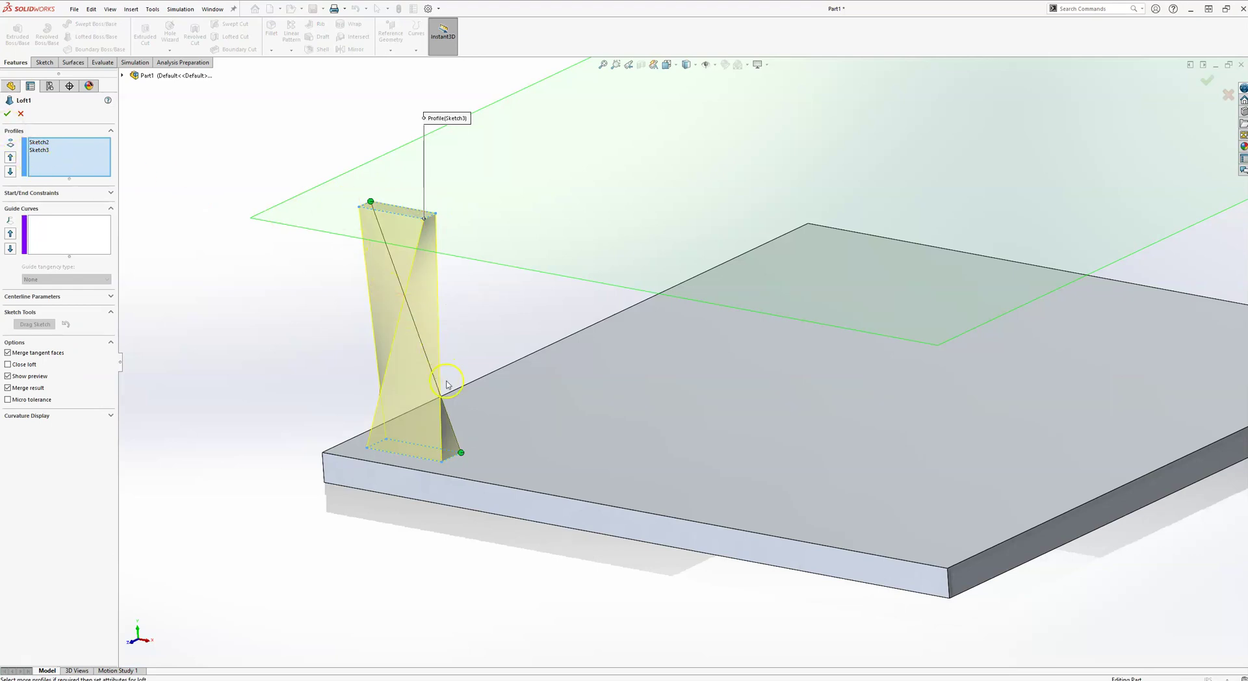
{"action": "right_click", "coordinate": [423, 302]}
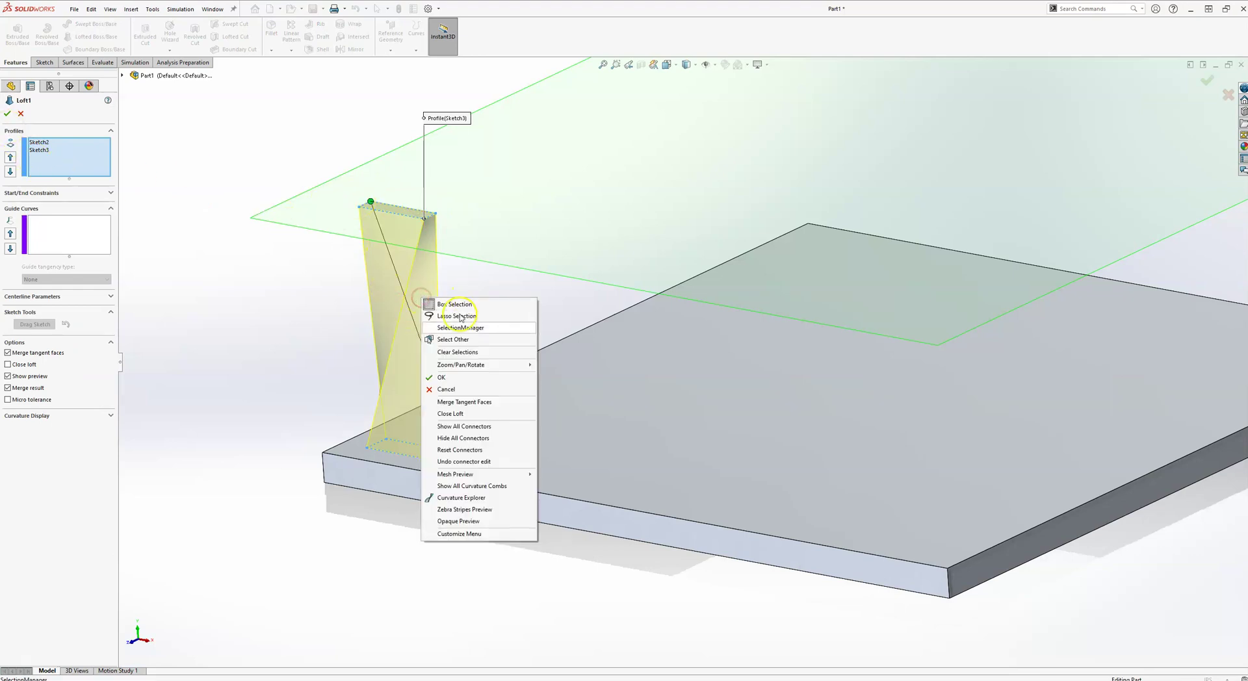
{"action": "left_click", "coordinate": [474, 425]}
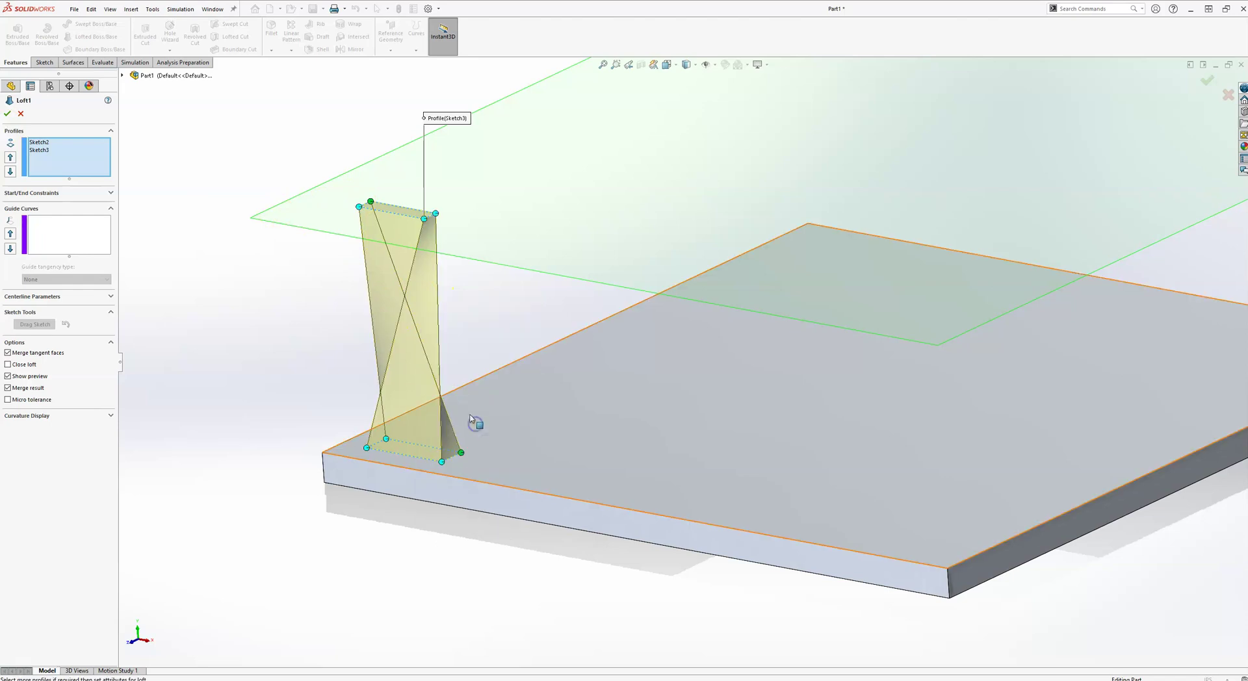
{"action": "middle_click_drag", "start_coordinate": [334, 236], "coordinate": [299, 247]}
{"action": "left_click", "coordinate": [6, 114]}
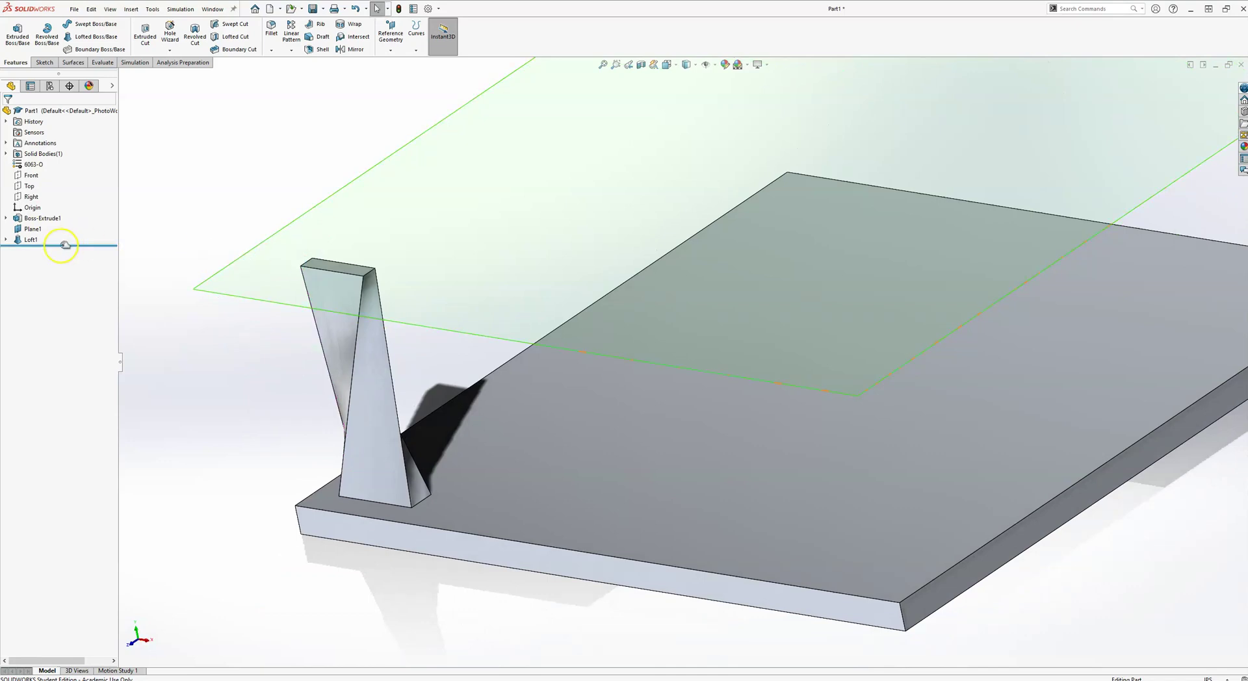
- Try to move the pin loft's top connector to the neighbouring corner of the upper rectangle
{"action": "left_click", "coordinate": [31, 240]}
{"action": "right_click", "coordinate": [31, 239]}
{"action": "left_click", "coordinate": [30, 214]}
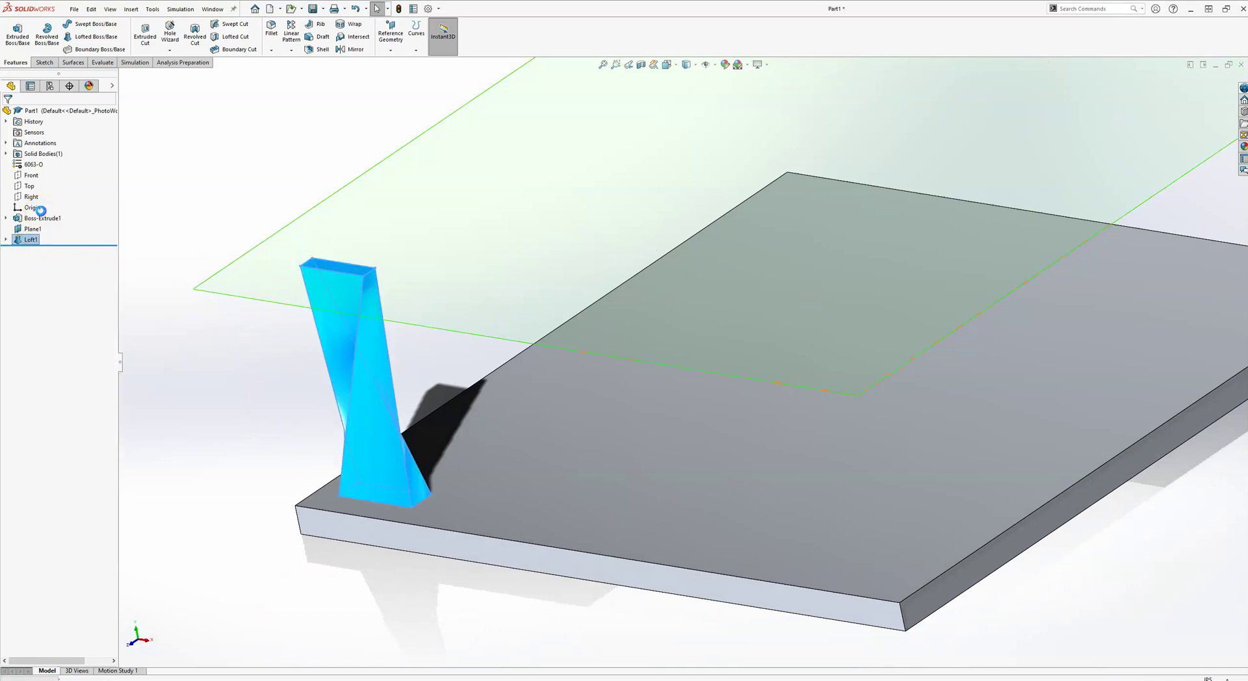
{"action": "left_click_drag", "start_coordinate": [312, 258], "coordinate": [301, 266]}
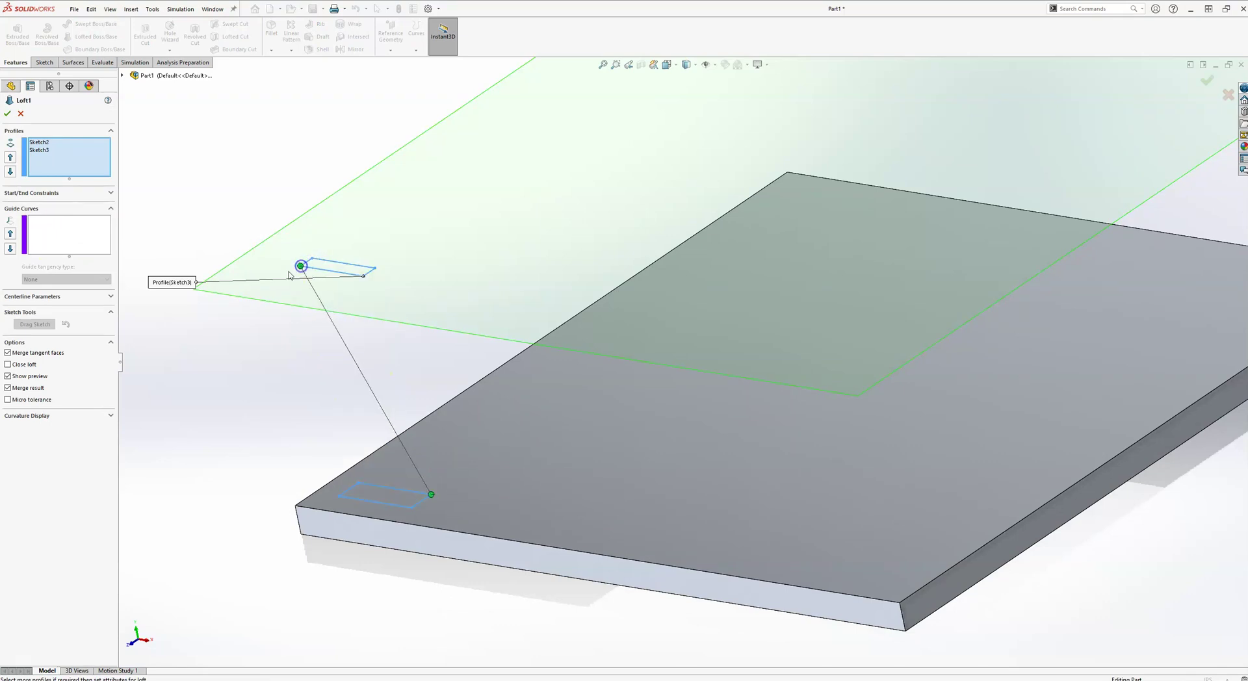
{"action": "left_click", "coordinate": [8, 115]}
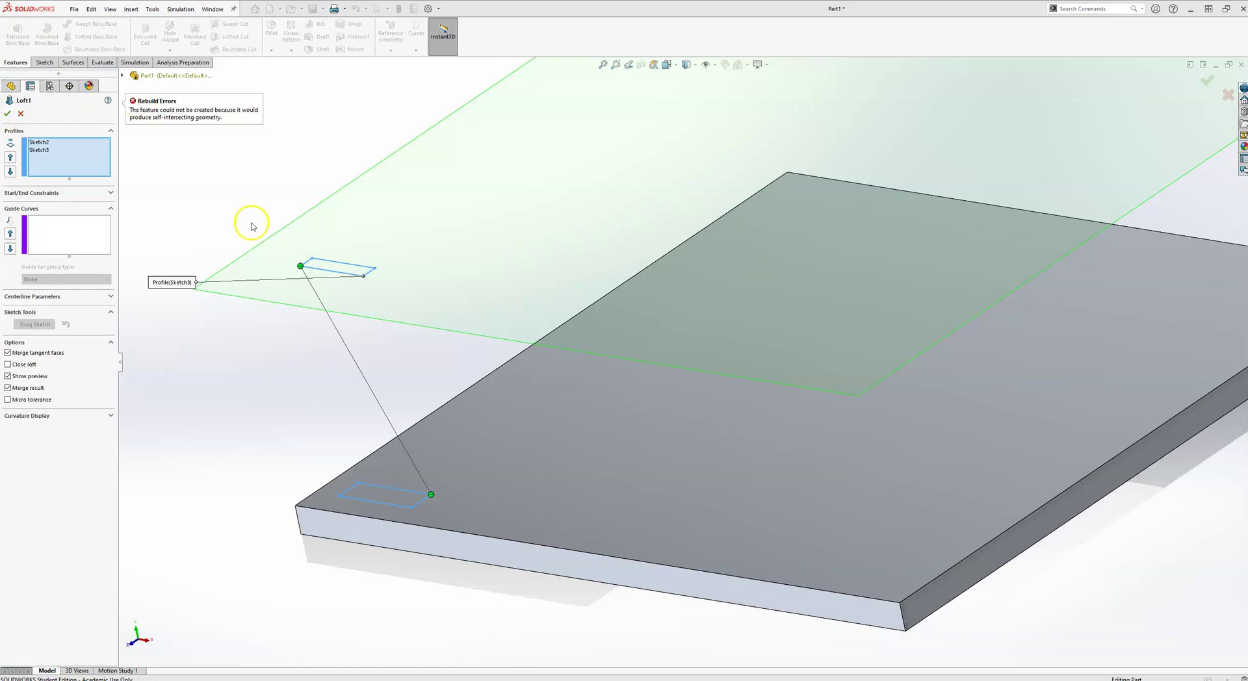
{"action": "left_click_drag", "start_coordinate": [301, 266], "coordinate": [396, 273]}
{"action": "left_click", "coordinate": [362, 272]}
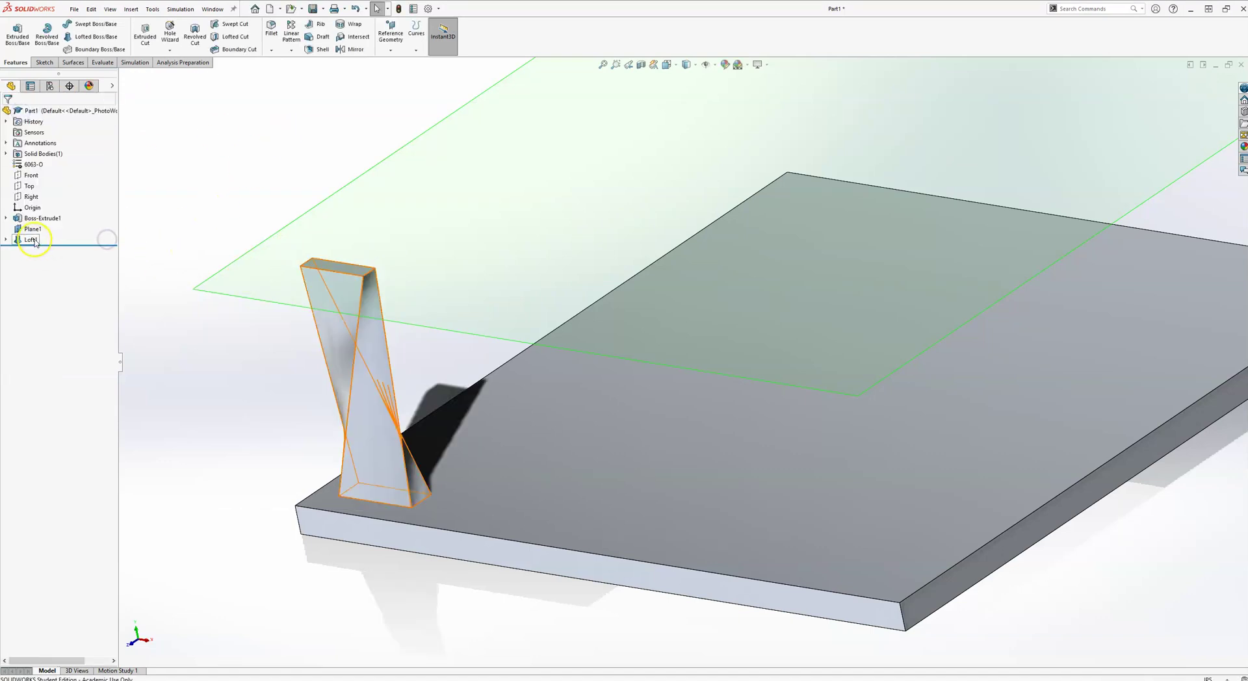
- Delete the twisted pin loft feature while keeping its two profile sketches
{"action": "right_click", "coordinate": [34, 240]}
{"action": "left_click", "coordinate": [66, 291]}
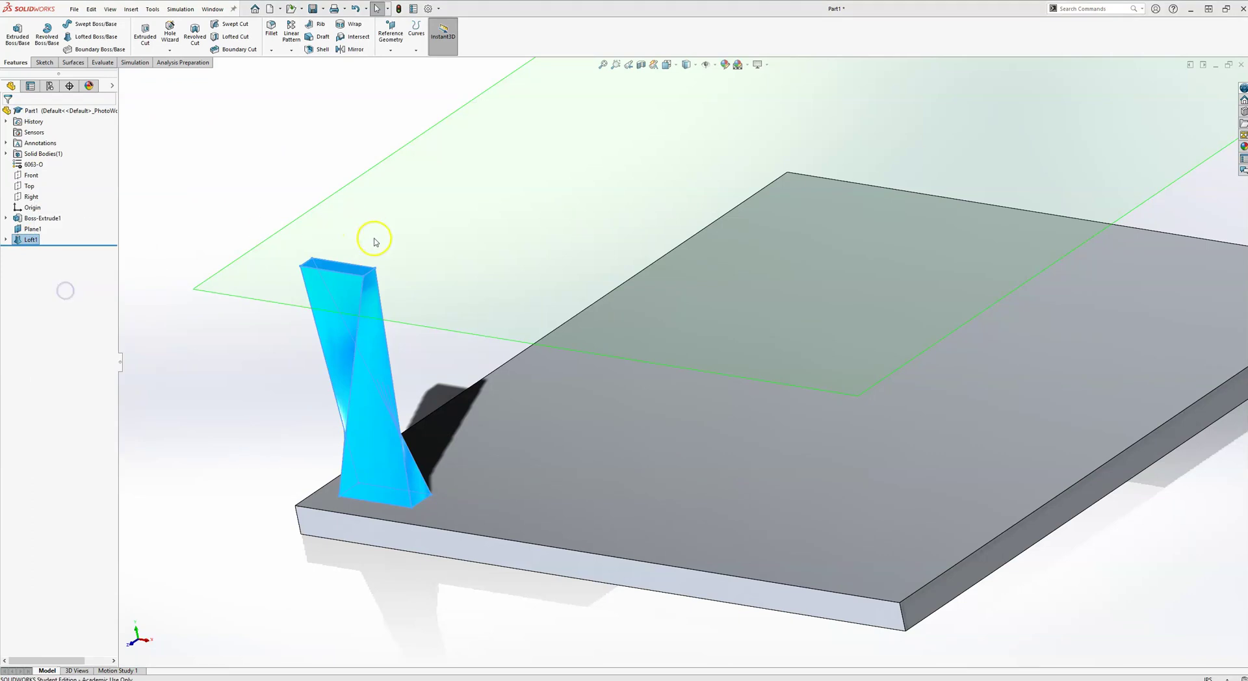
{"action": "left_click_drag", "start_coordinate": [498, 162], "coordinate": [388, 193]}
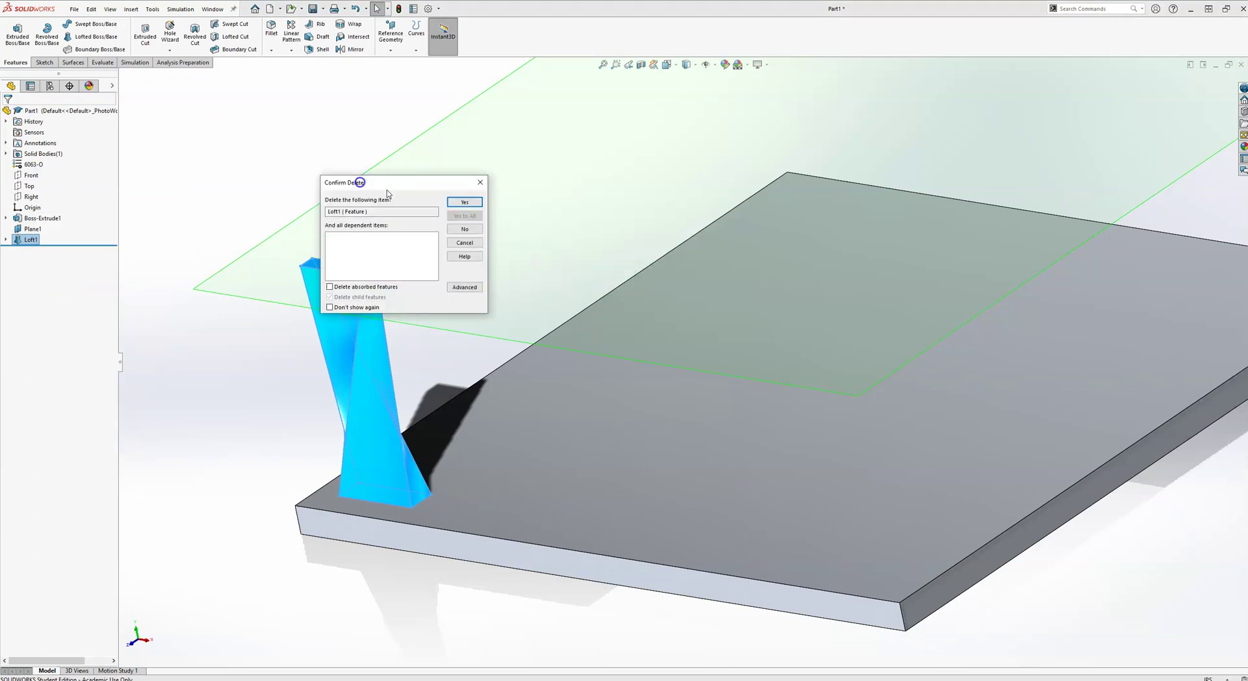
{"action": "left_click", "coordinate": [464, 201]}
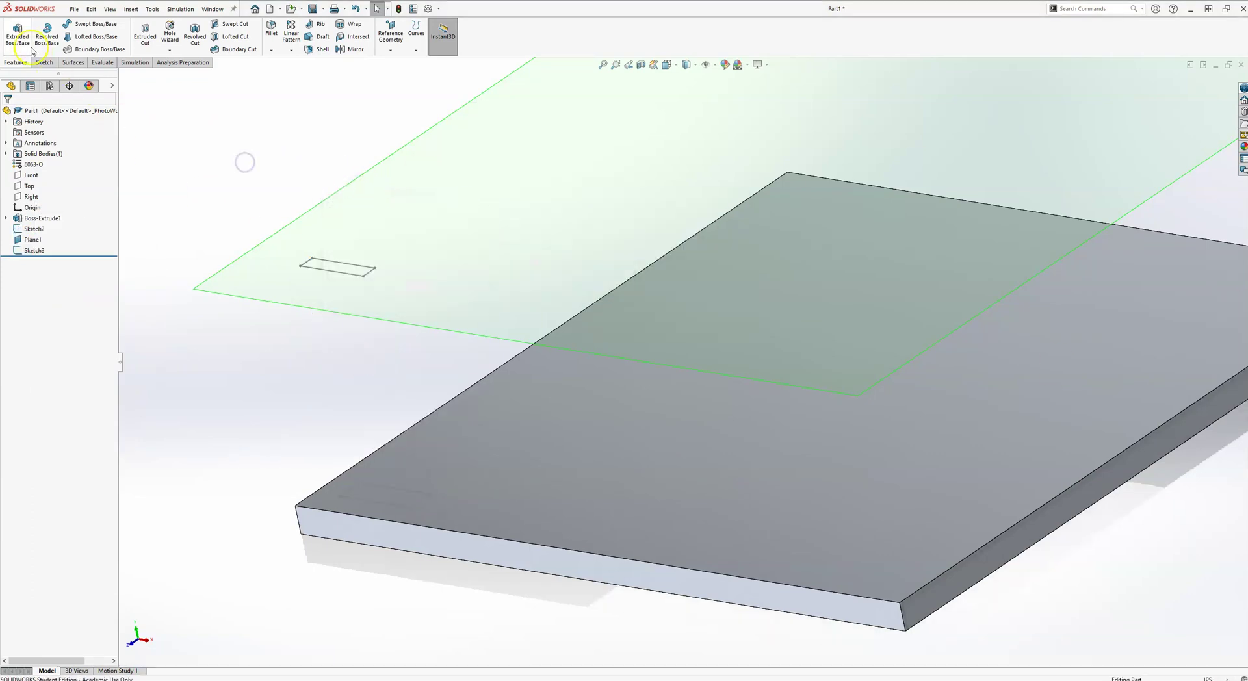
{"action": "left_click", "coordinate": [91, 37]}
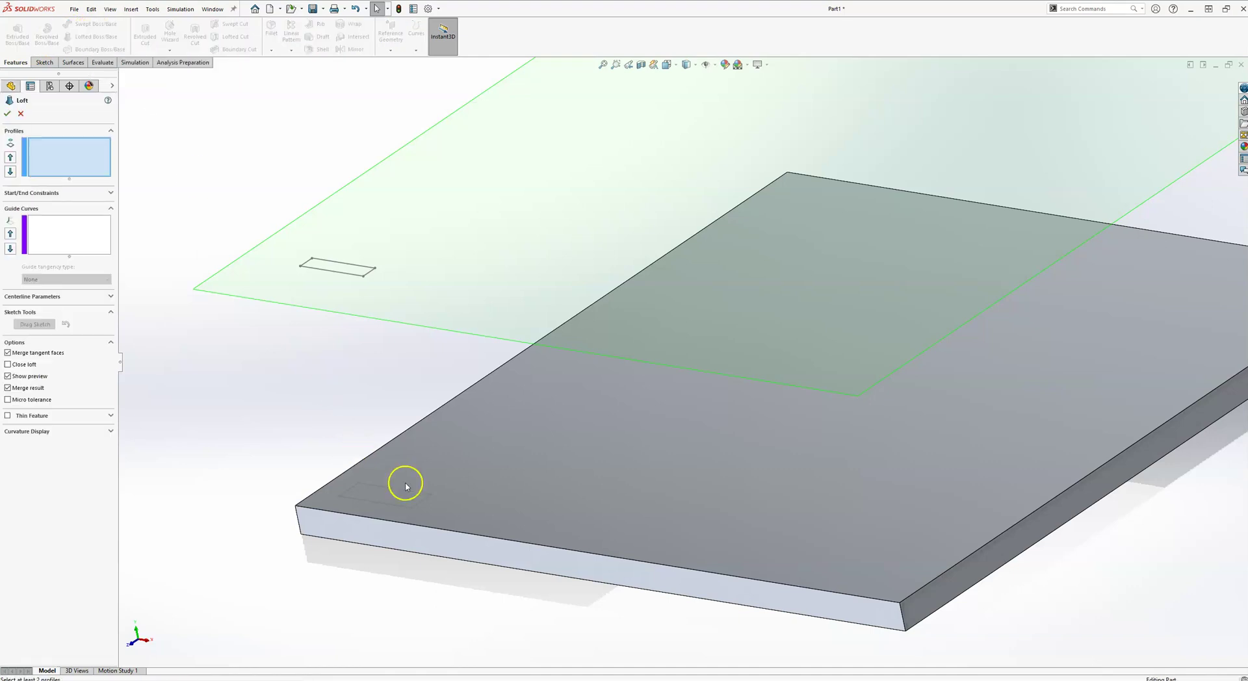
{"action": "left_click", "coordinate": [423, 496]}
{"action": "left_click", "coordinate": [367, 271]}
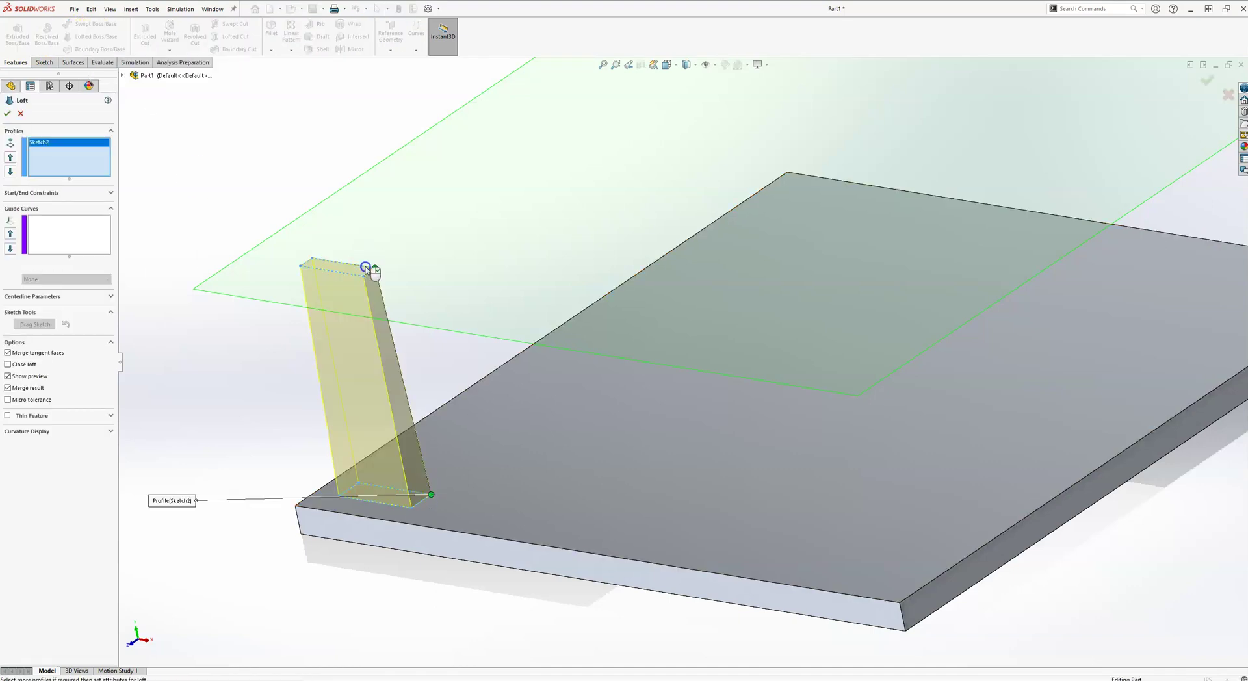
{"action": "middle_click_drag", "start_coordinate": [389, 316], "coordinate": [399, 343]}
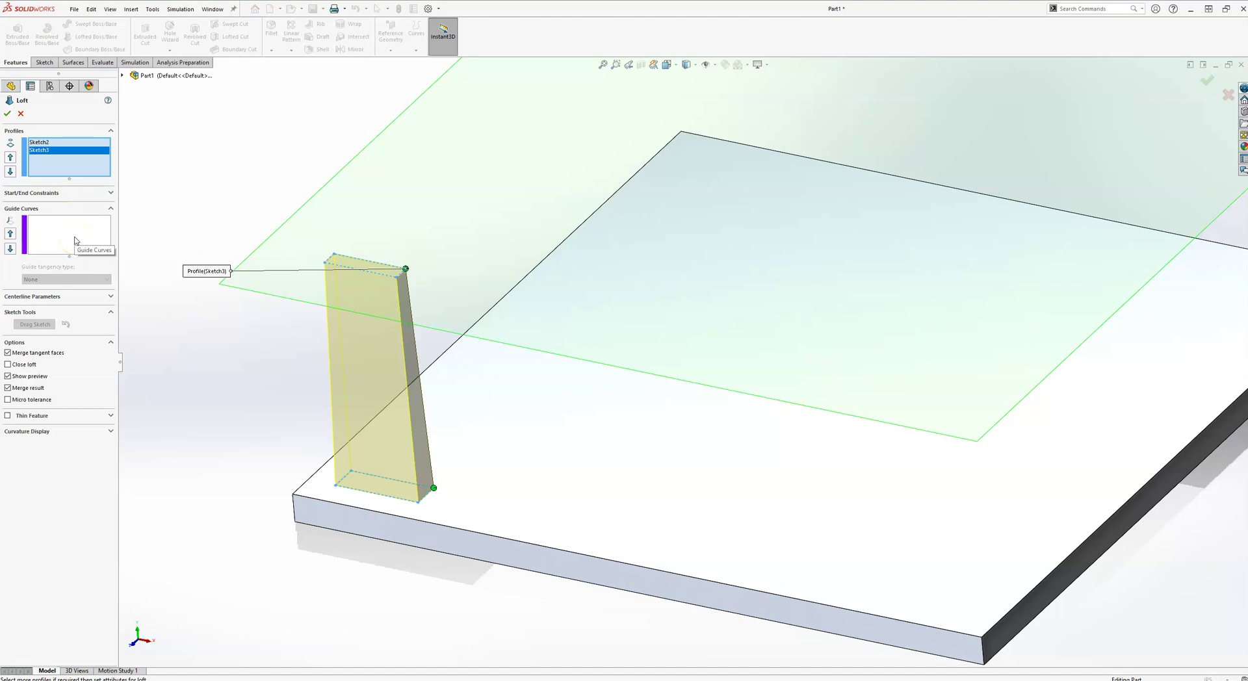
{"action": "key", "text": "Escape"}
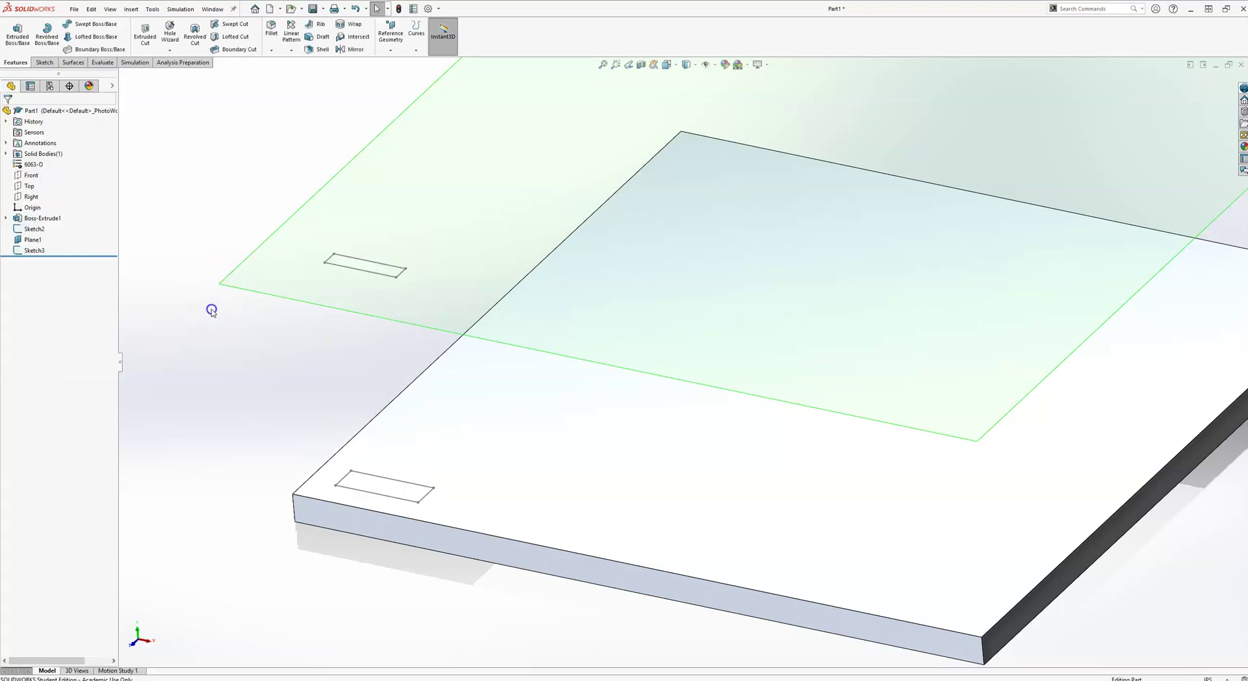
- Add a construction centerline joining the midpoints of the long edges in the pin's base rectangle sketch, and exit the sketch
{"action": "key", "text": "f"}
{"action": "middle_click_drag", "start_coordinate": [437, 498], "coordinate": [468, 509]}
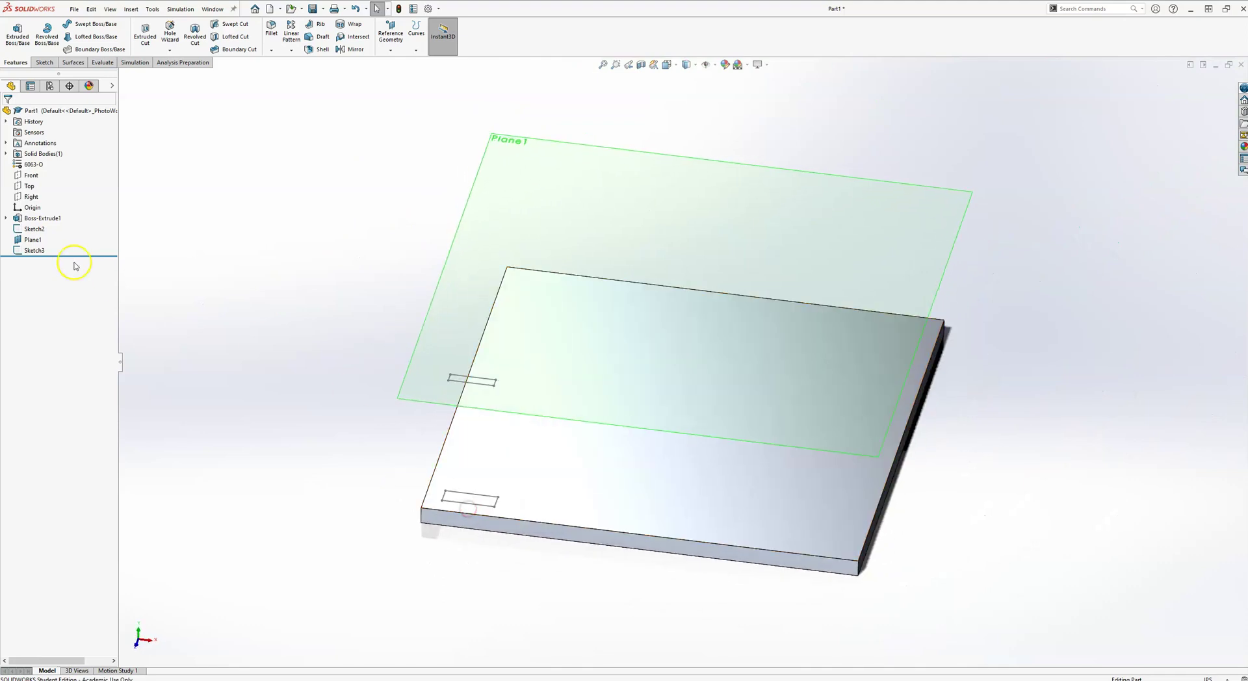
{"action": "left_click", "coordinate": [41, 252]}
{"action": "left_click", "coordinate": [33, 230]}
{"action": "left_click", "coordinate": [33, 230]}
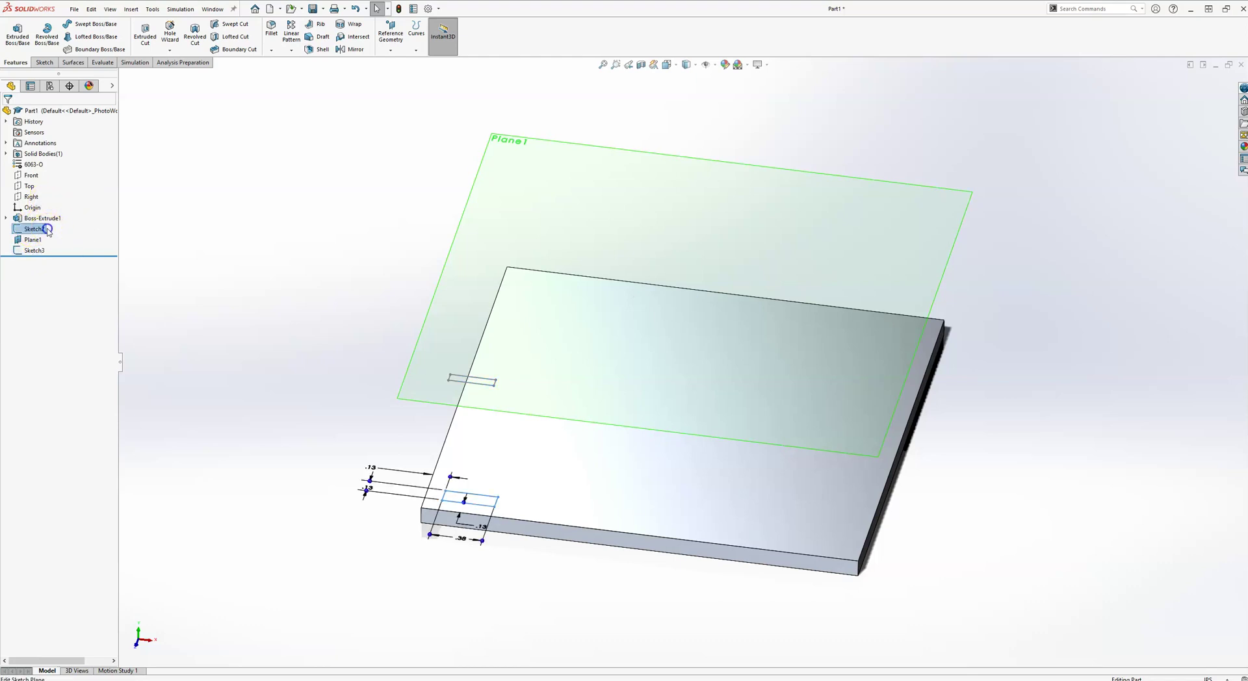
{"action": "left_click", "coordinate": [39, 229]}
{"action": "left_click", "coordinate": [48, 198]}
{"action": "scroll", "coordinate": [482, 500], "scroll_direction": "down", "scroll_amount": 5}
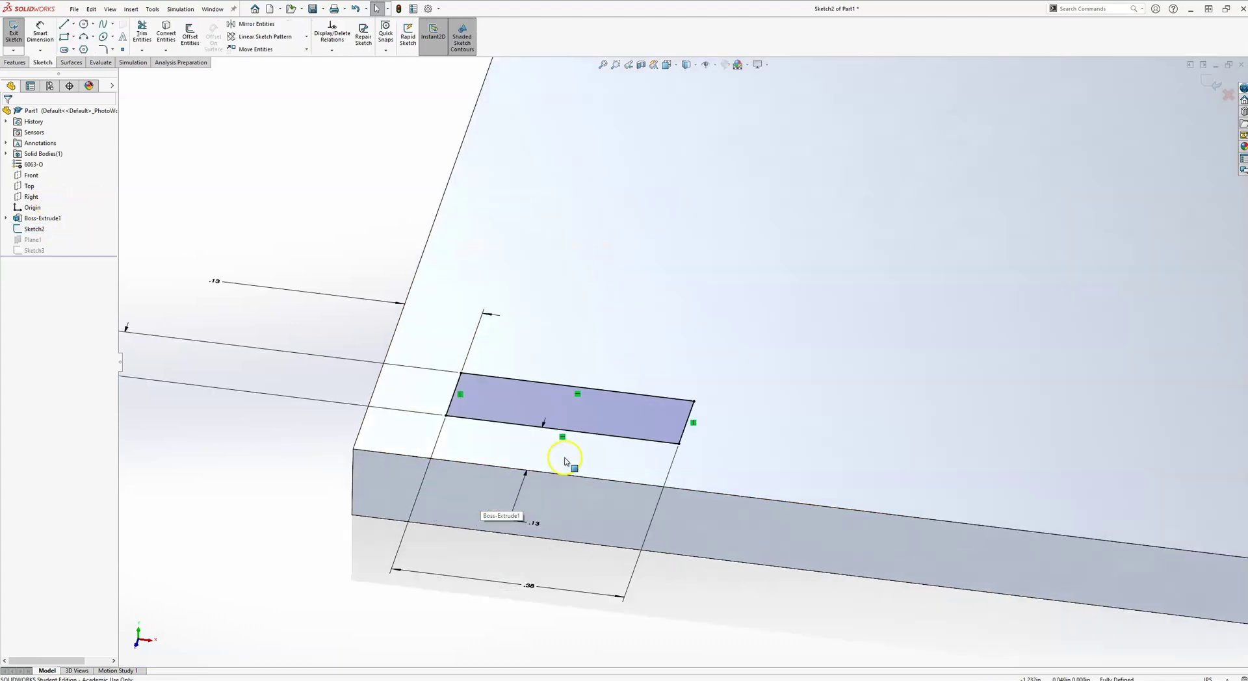
{"action": "left_click", "coordinate": [72, 24]}
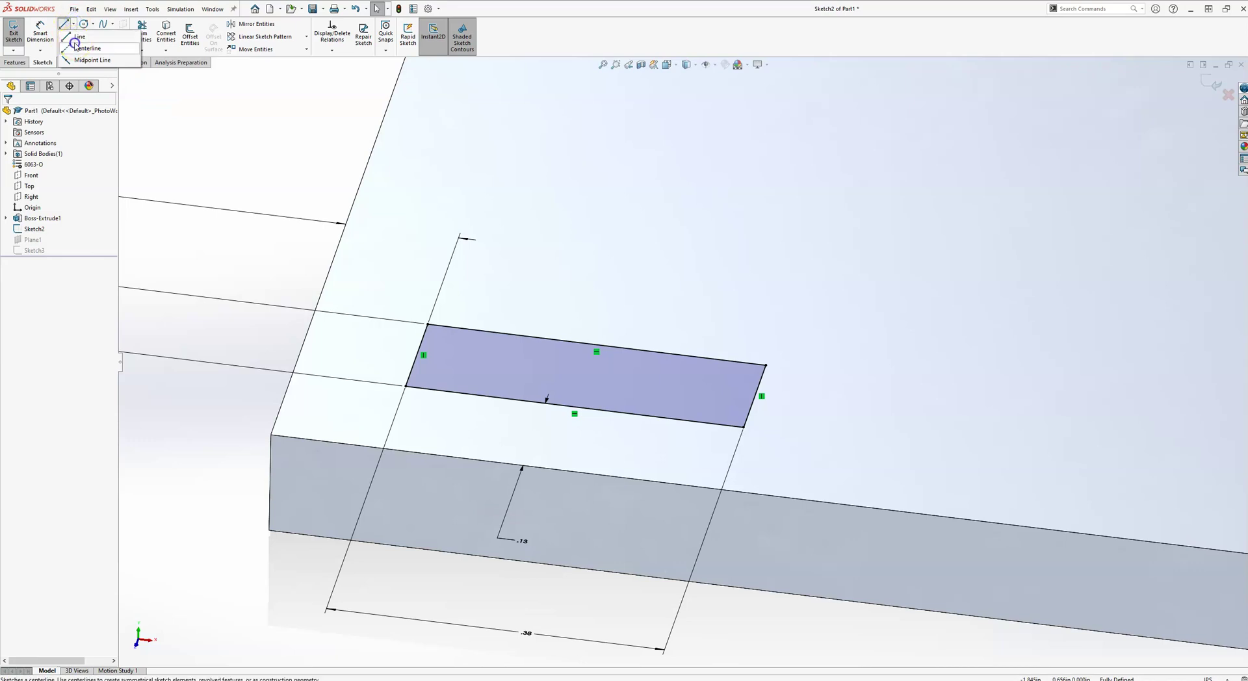
{"action": "left_click", "coordinate": [87, 48]}
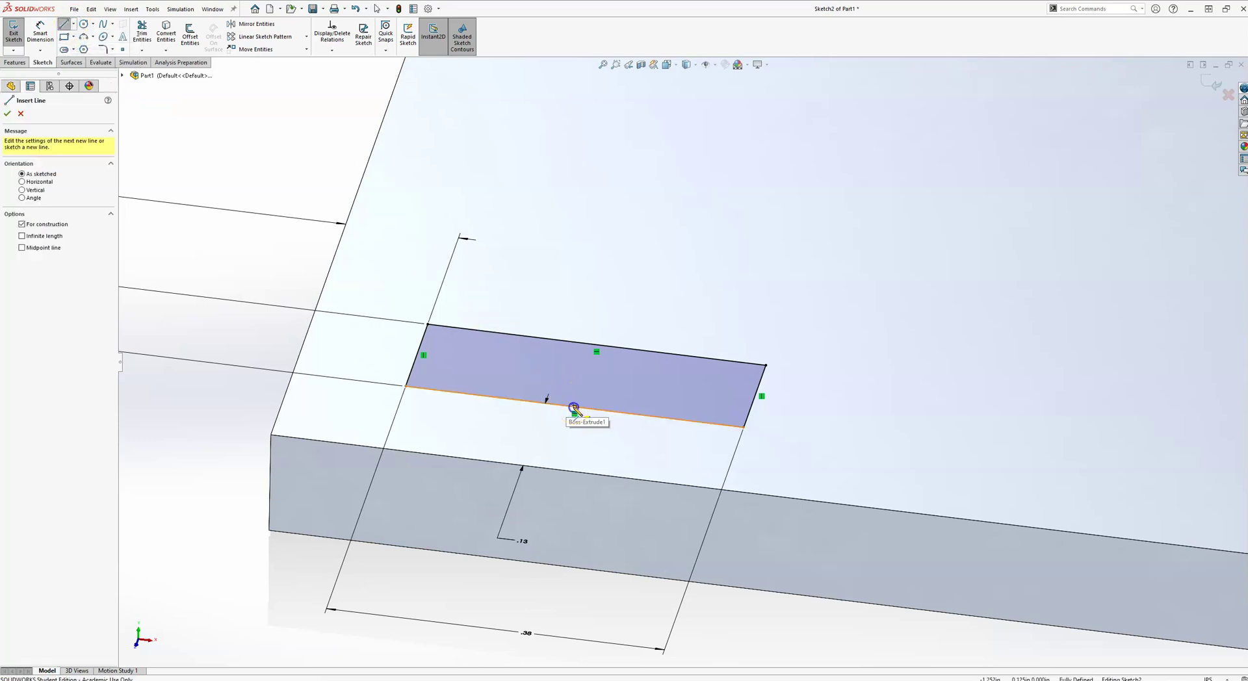
{"action": "left_click_drag", "start_coordinate": [574, 408], "coordinate": [596, 345]}
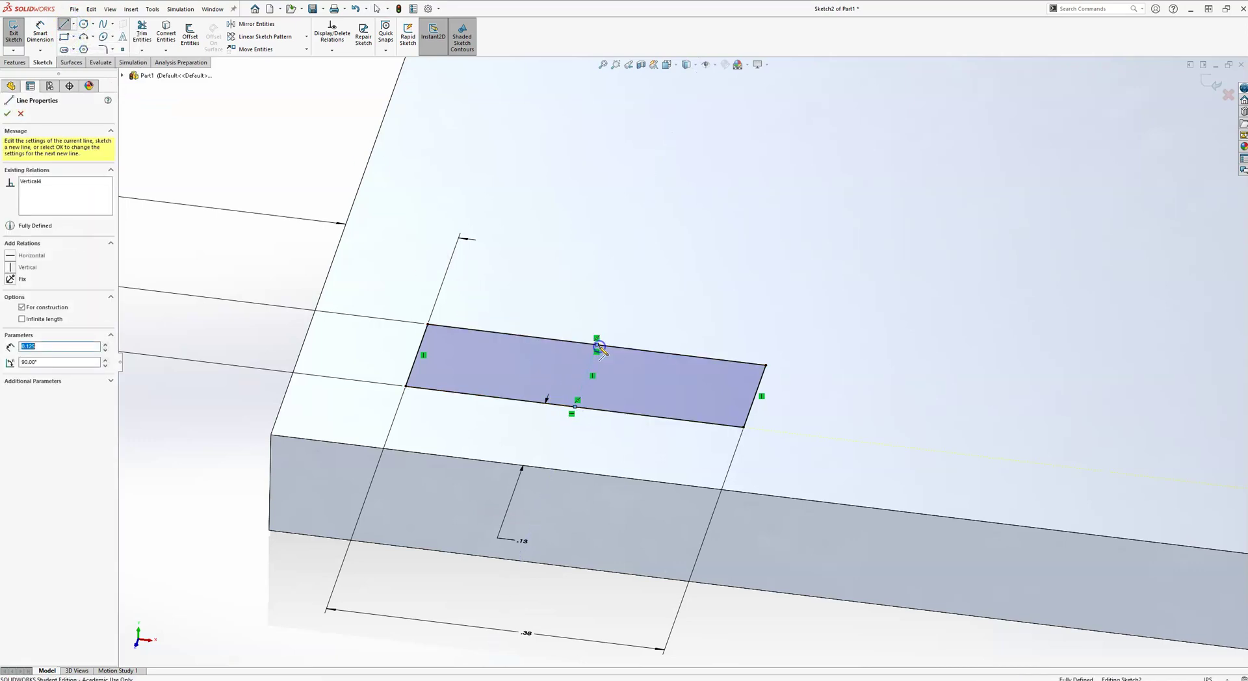
{"action": "key", "text": "Escape"}
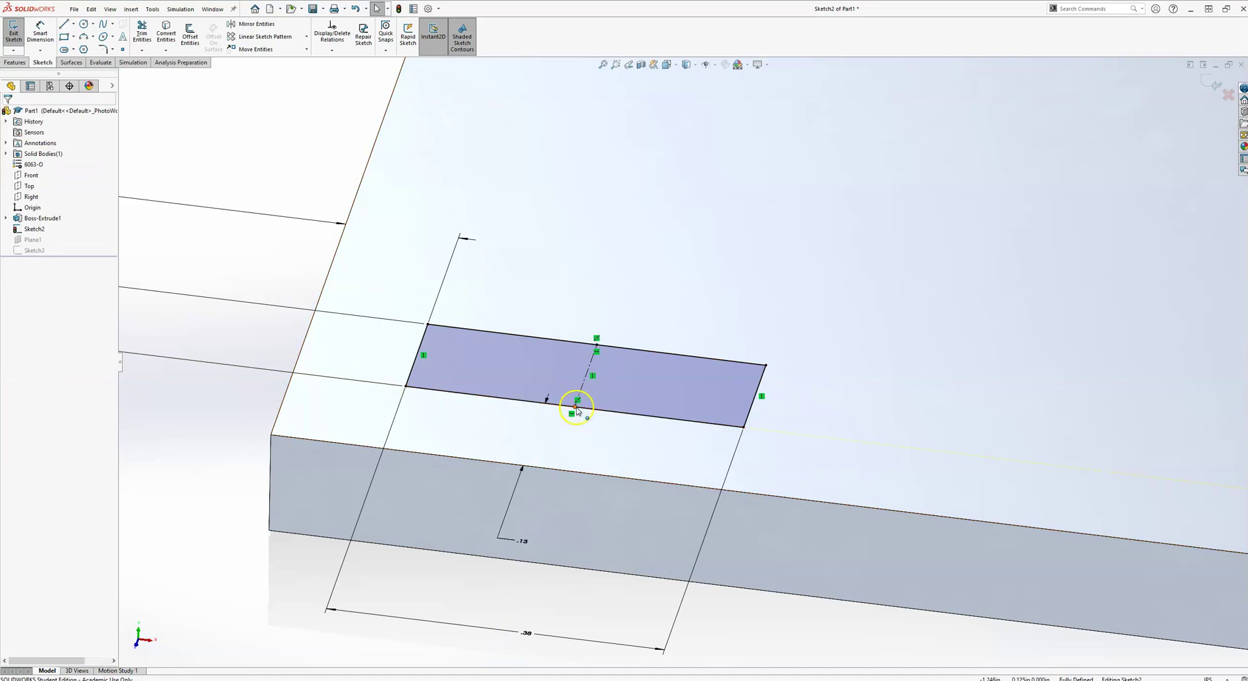
{"action": "left_click", "coordinate": [6, 37]}
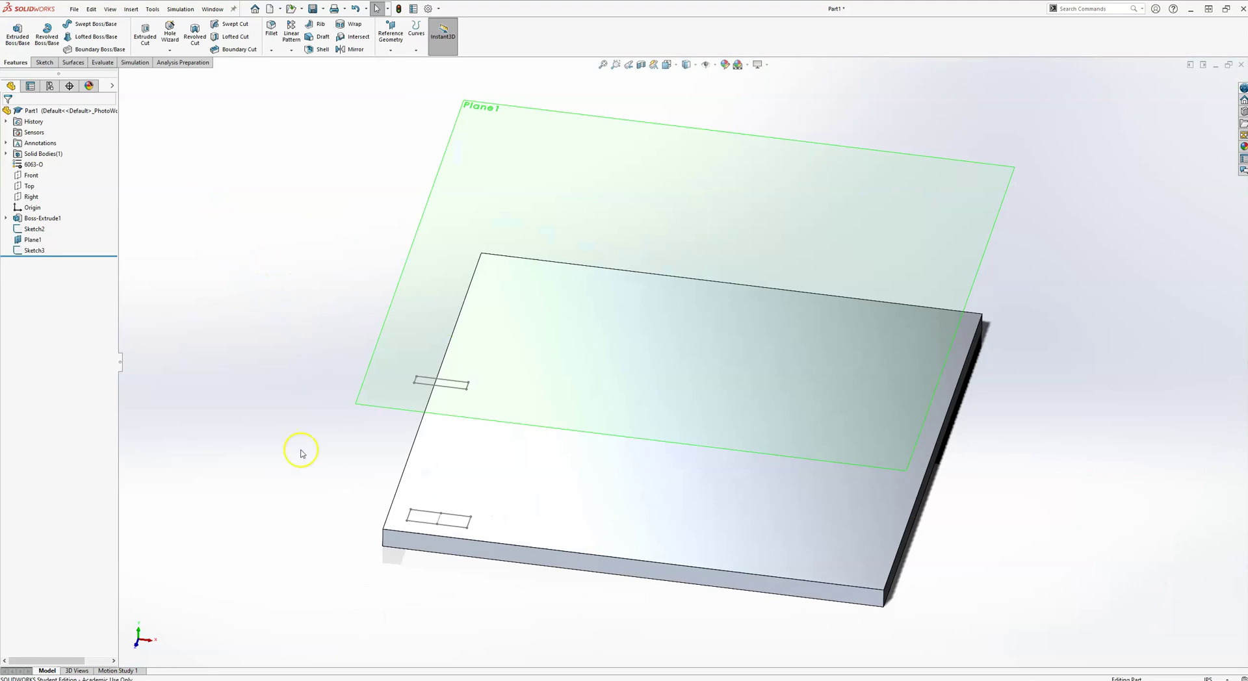
- Define a reference plane from both endpoints of the base rectangle's centerline and the plate's side face nearest the pin
{"action": "middle_click_drag", "start_coordinate": [445, 479], "coordinate": [451, 360]}
{"action": "middle_click_drag", "start_coordinate": [451, 409], "coordinate": [229, 638]}
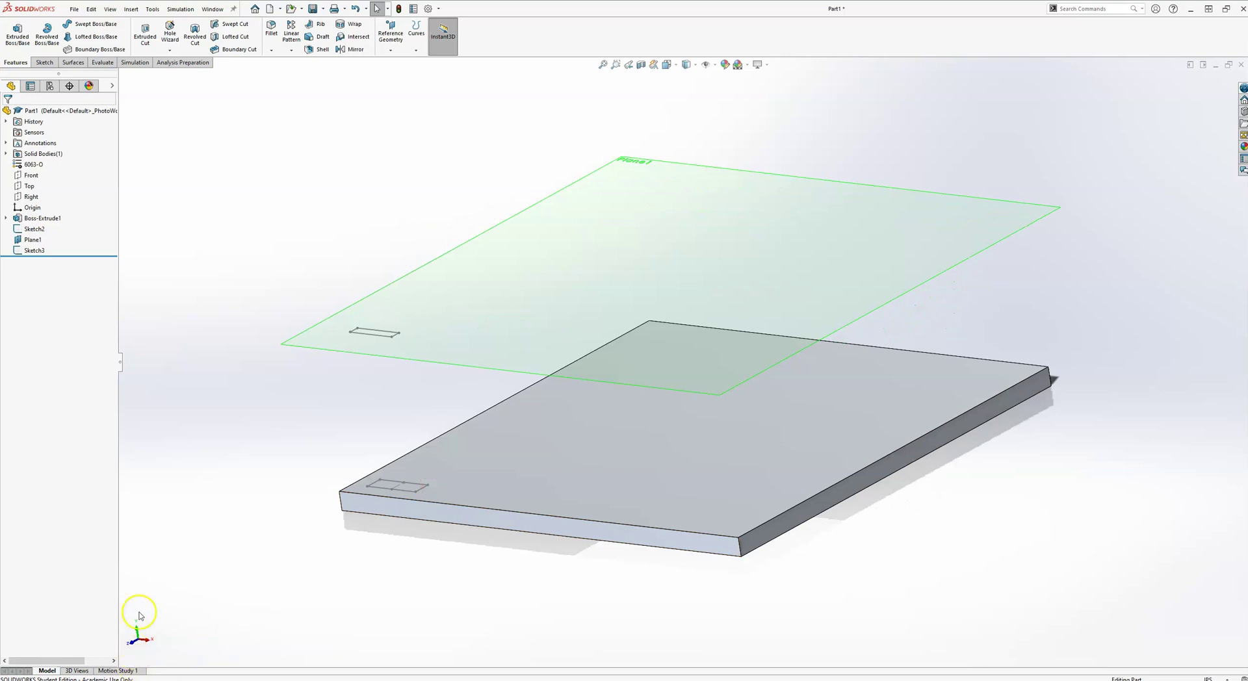
{"action": "middle_click_drag", "start_coordinate": [282, 470], "coordinate": [412, 529]}
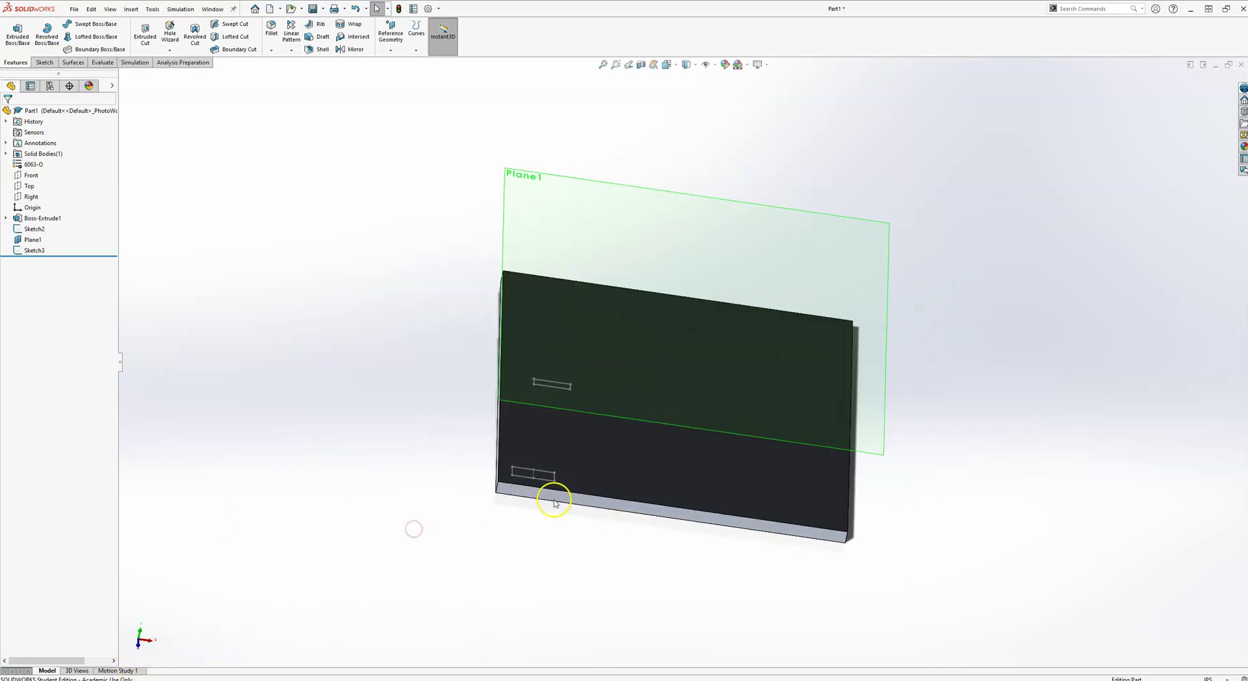
{"action": "left_click", "coordinate": [392, 41]}
{"action": "left_click", "coordinate": [396, 61]}
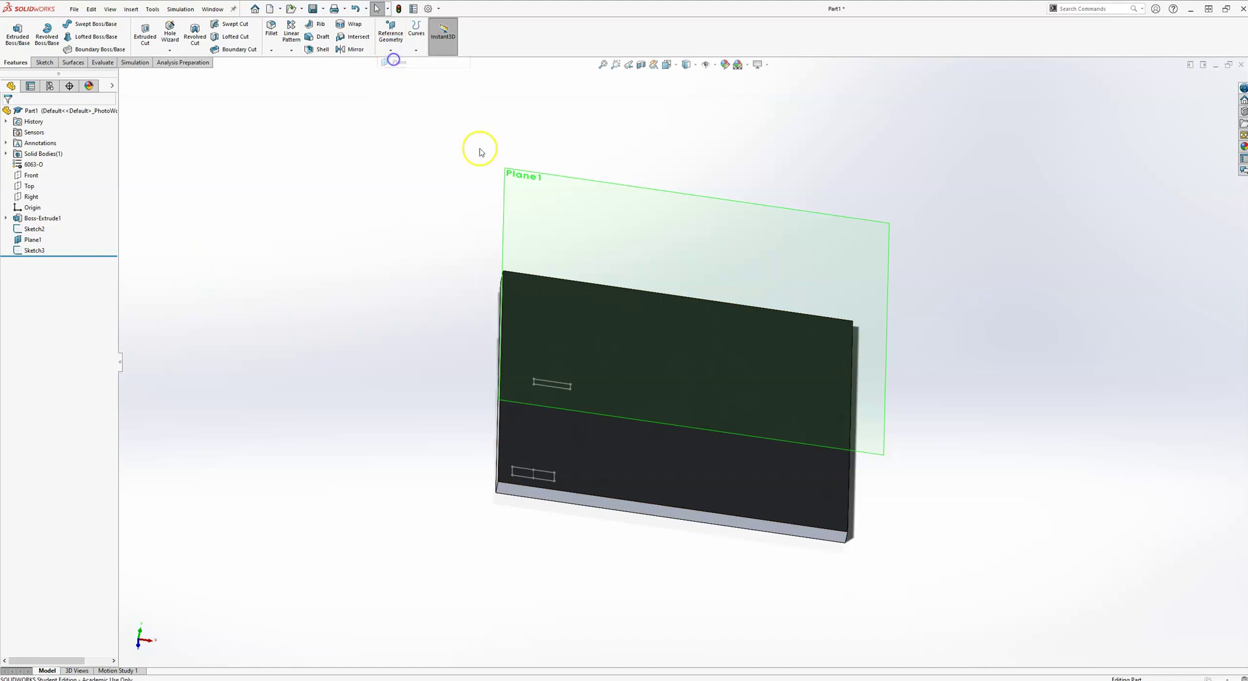
{"action": "left_click", "coordinate": [533, 480]}
{"action": "left_click", "coordinate": [535, 471]}
{"action": "middle_click_drag", "start_coordinate": [547, 485], "coordinate": [560, 468]}
{"action": "scroll", "coordinate": [560, 471], "scroll_direction": "down", "scroll_amount": 3}
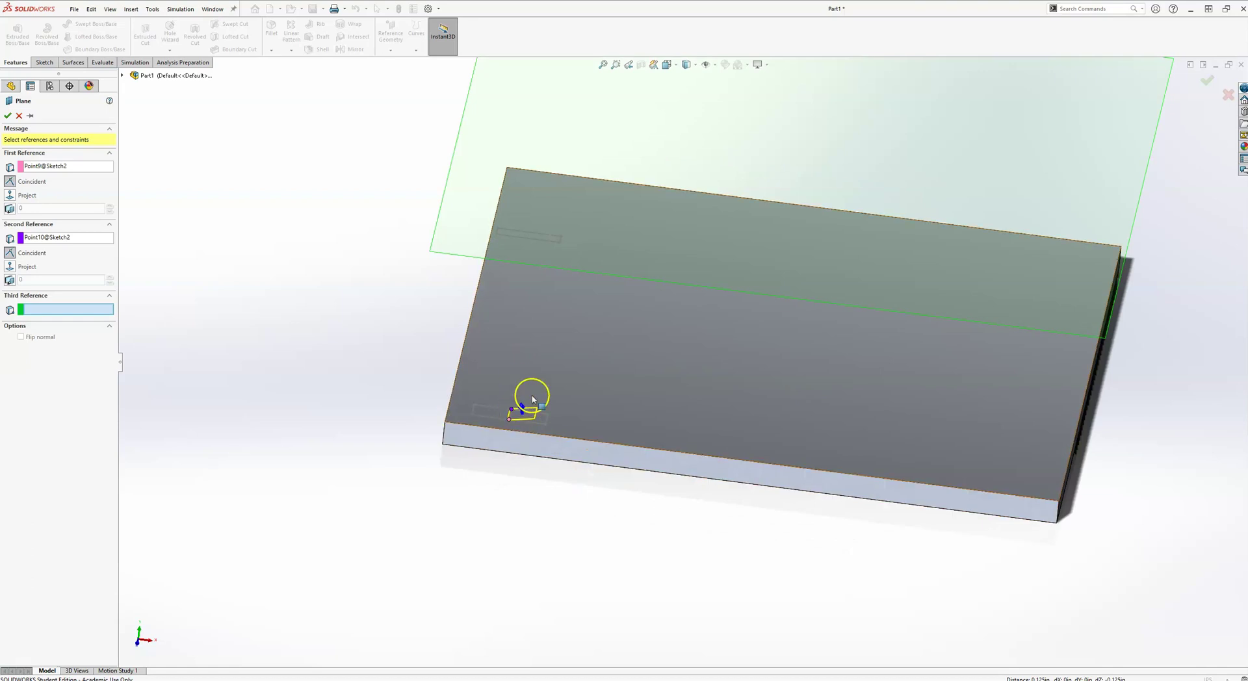
{"action": "middle_click_drag", "start_coordinate": [481, 345], "coordinate": [473, 381]}
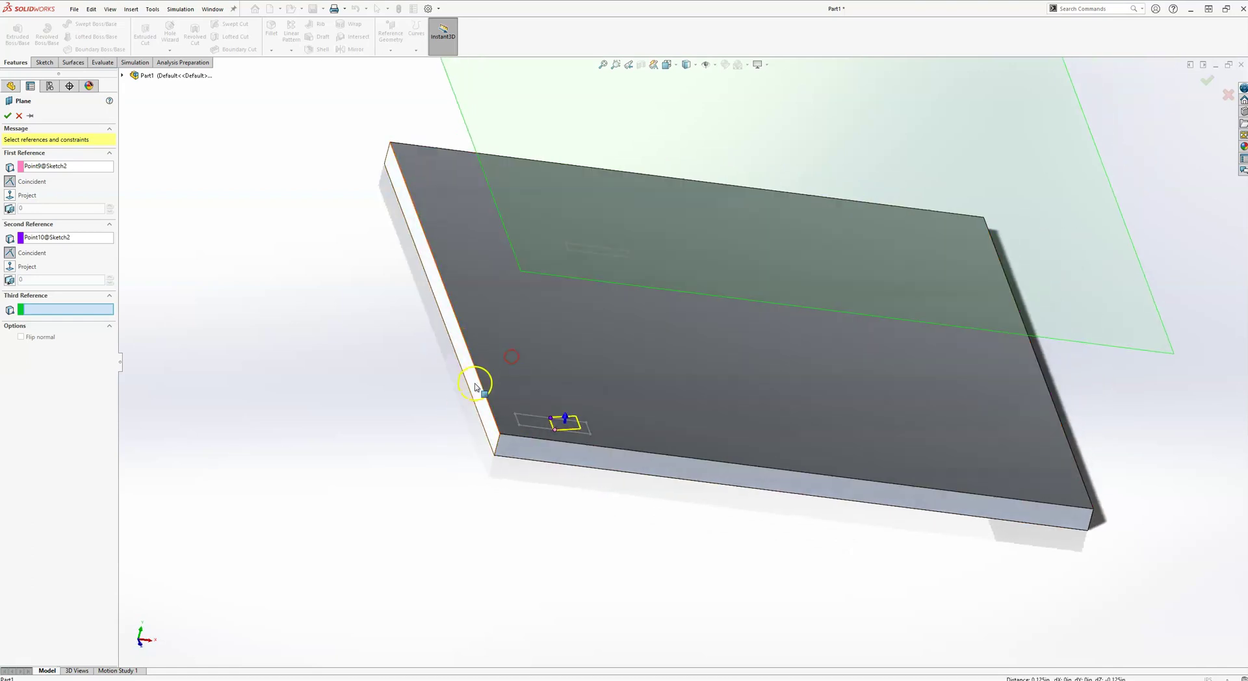
{"action": "left_click", "coordinate": [475, 388]}
{"action": "middle_click_drag", "start_coordinate": [509, 437], "coordinate": [375, 395]}
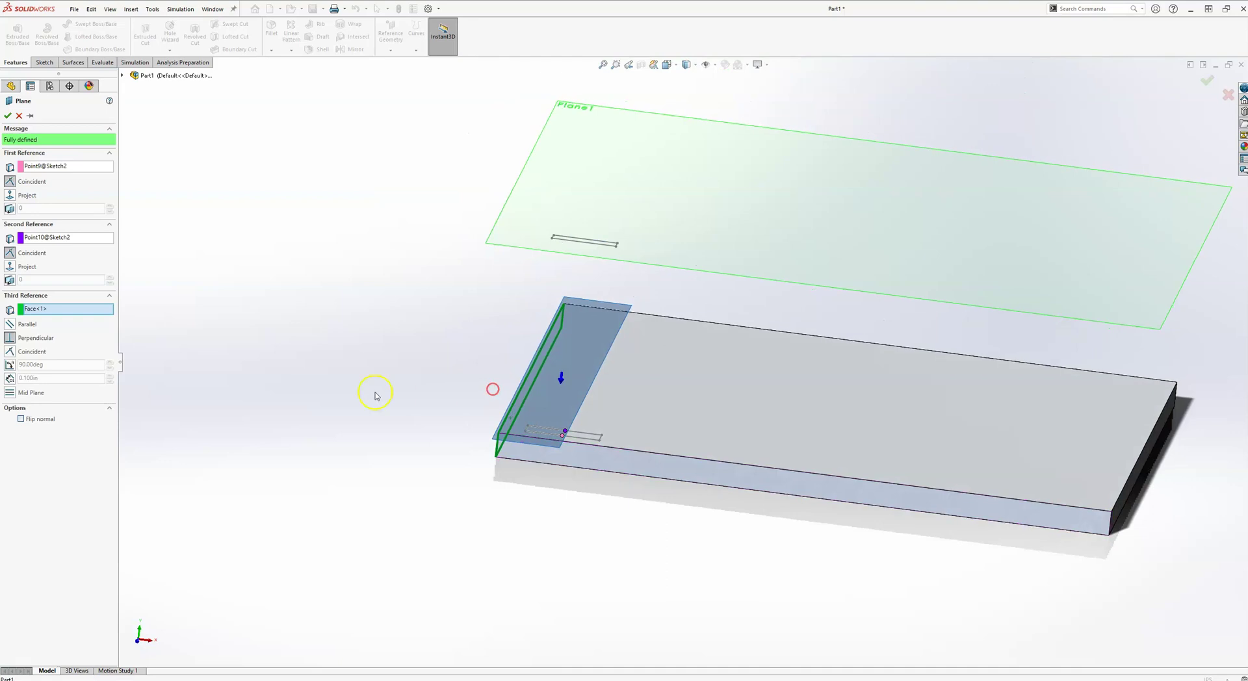
- Set the plane parallel to the plate's side face, remove its first point reference, and accept it
{"action": "left_click", "coordinate": [11, 324]}
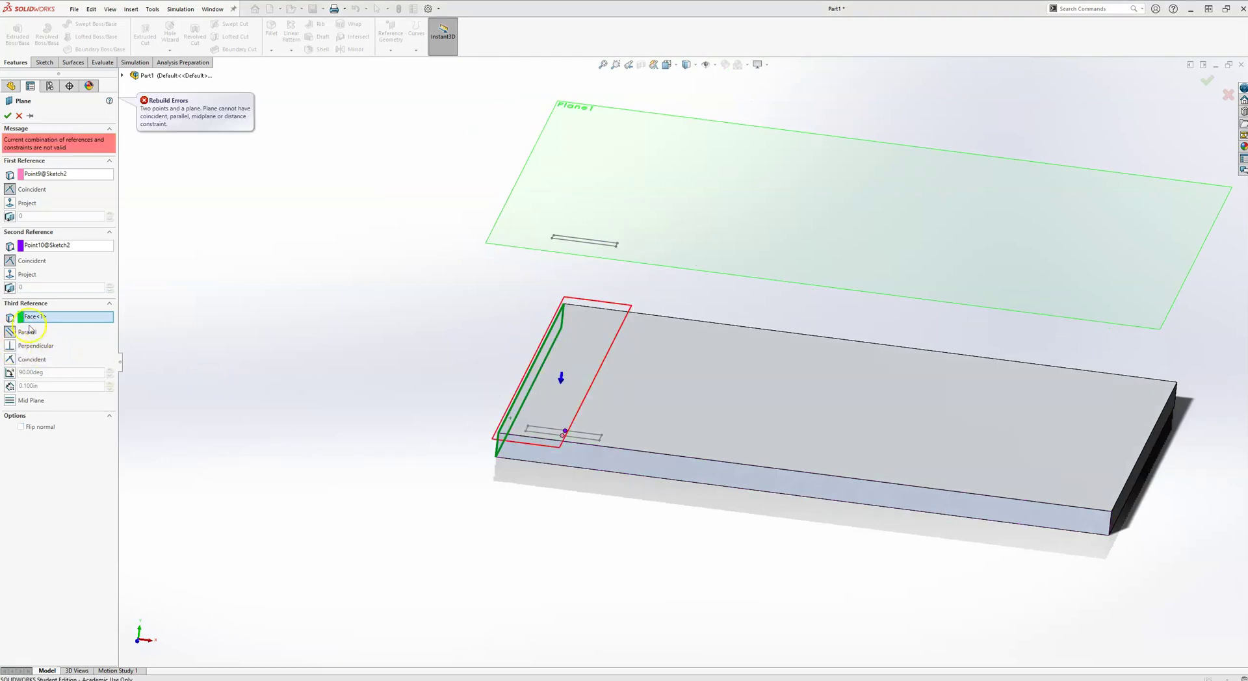
{"action": "right_click", "coordinate": [80, 174]}
{"action": "left_click", "coordinate": [91, 185]}
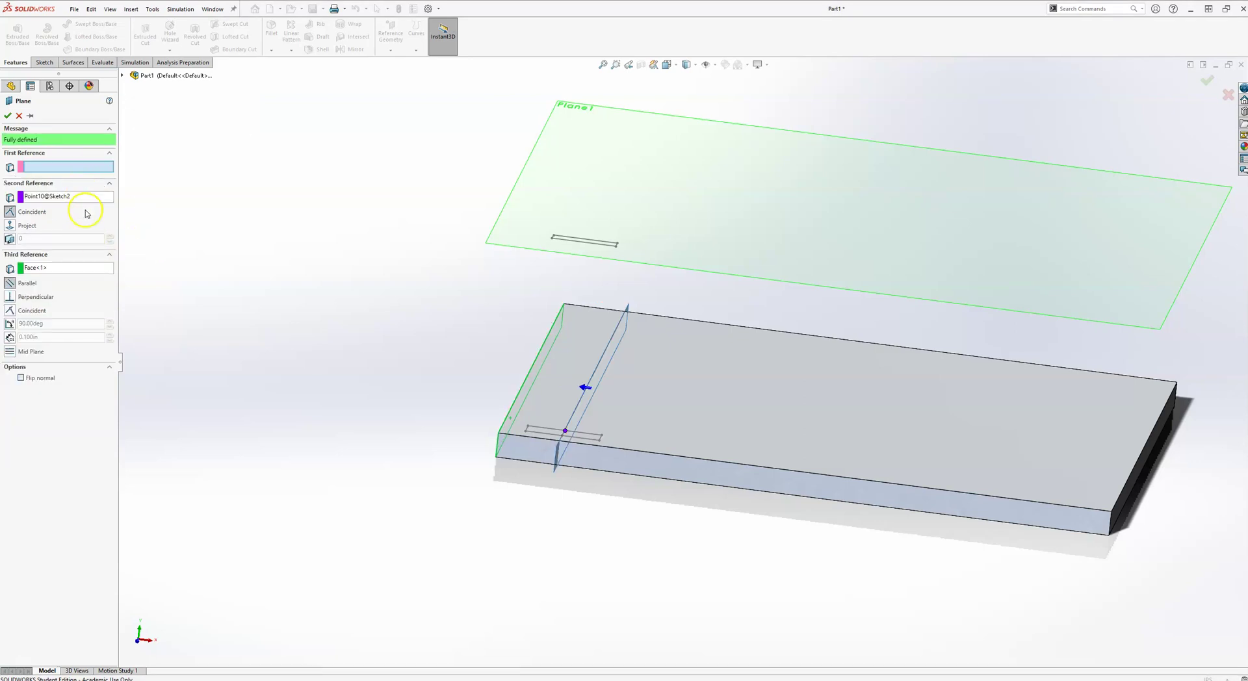
{"action": "mouse_move", "coordinate": [563, 455]}
{"action": "middle_mouse_down"}
{"action": "mouse_move", "coordinate": [572, 430]}
{"action": "mouse_move", "coordinate": [560, 444]}
{"action": "middle_mouse_up"}
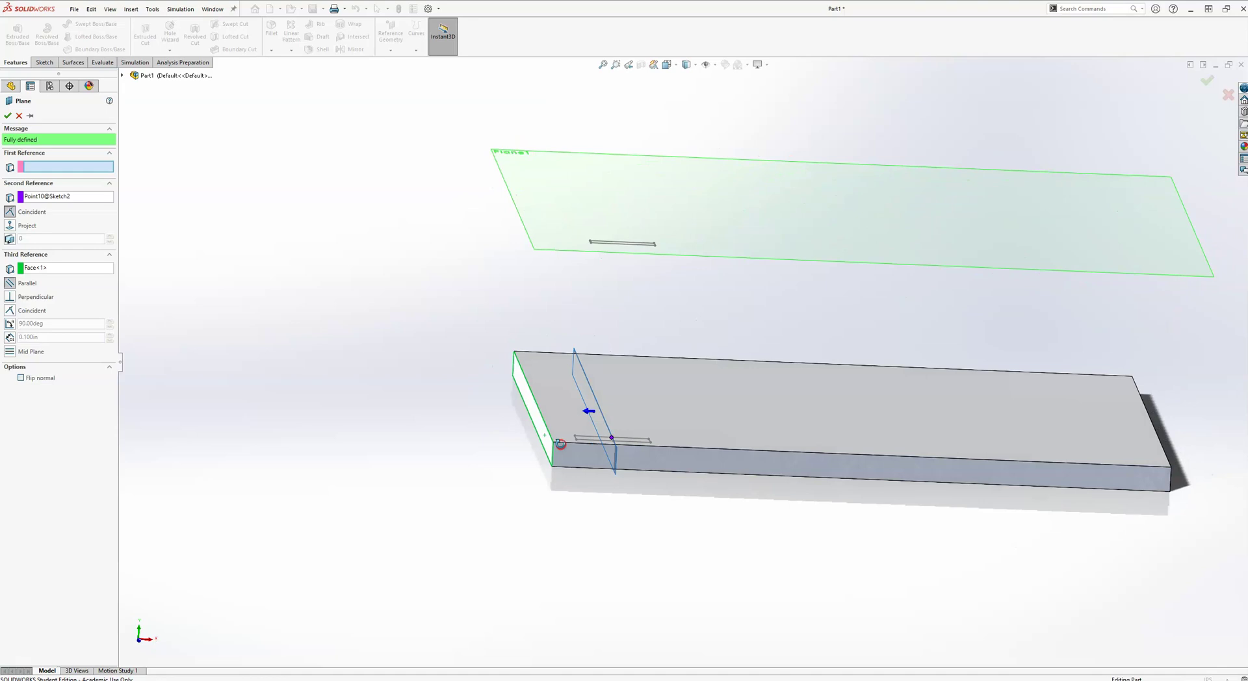
{"action": "left_click", "coordinate": [9, 116]}
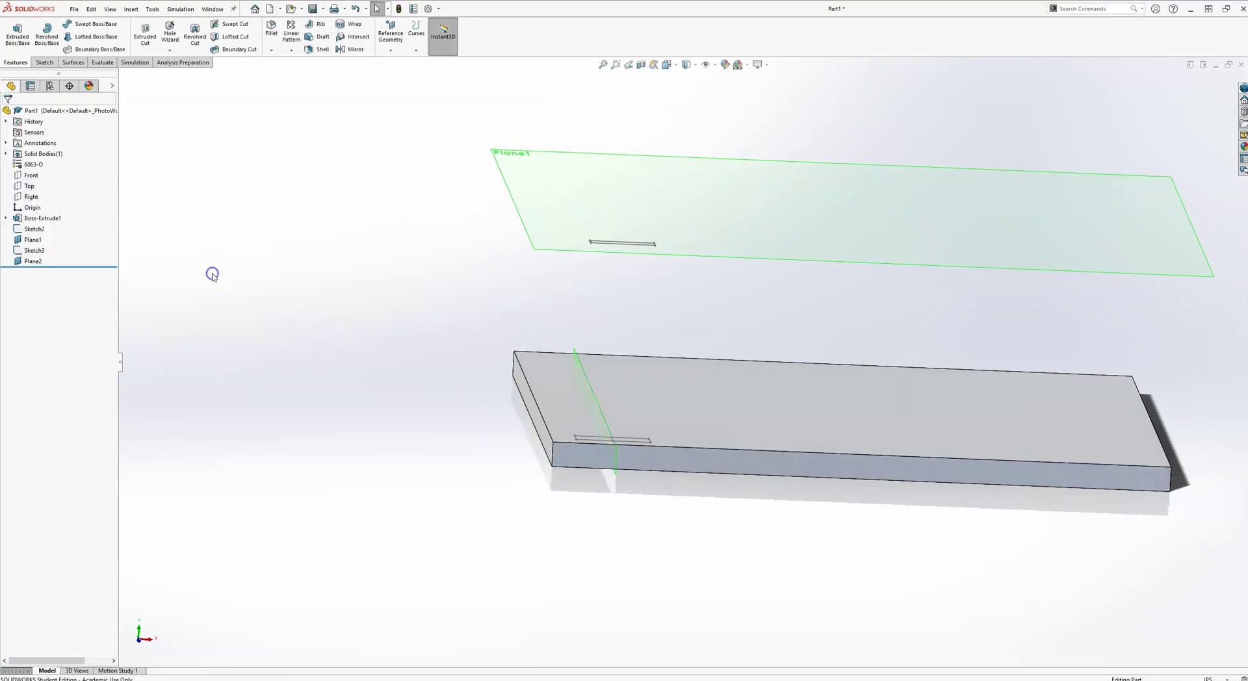
- Stretch the new vertical plane's border upward until it extends past the upper rectangle's plane
{"action": "left_click", "coordinate": [584, 370]}
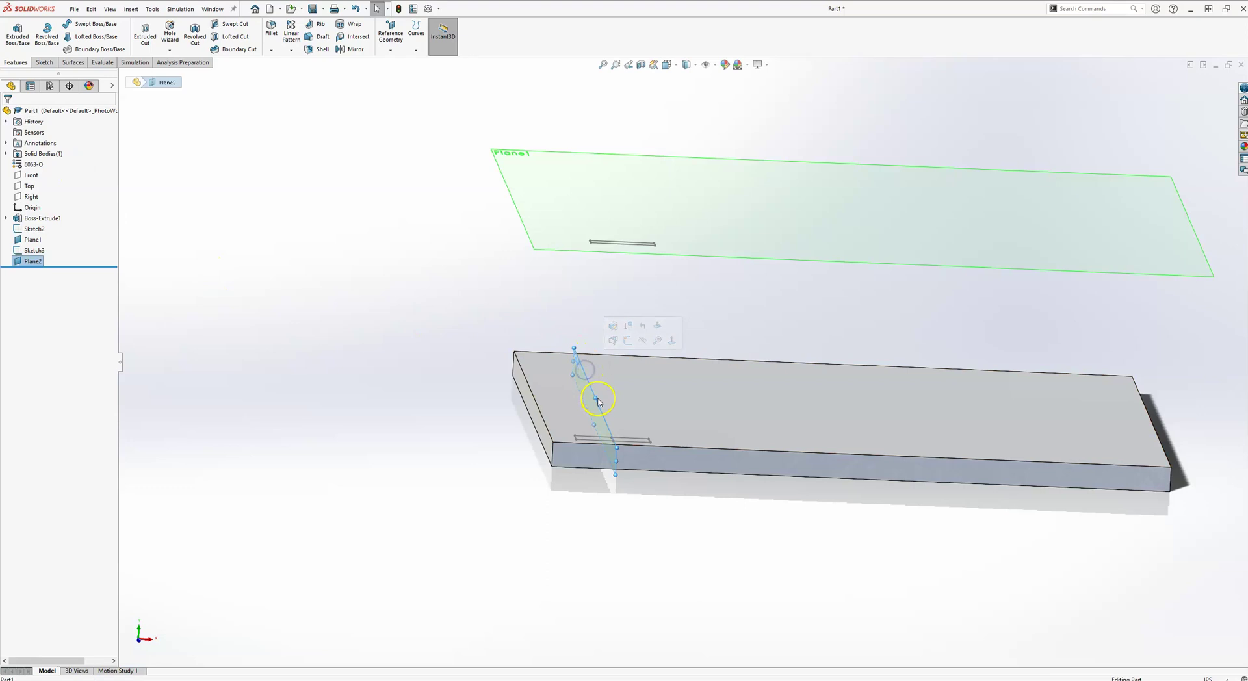
{"action": "left_click_drag", "start_coordinate": [596, 402], "coordinate": [634, 179]}
{"action": "left_click", "coordinate": [392, 323]}
{"action": "middle_click_drag", "start_coordinate": [458, 357], "coordinate": [402, 414]}
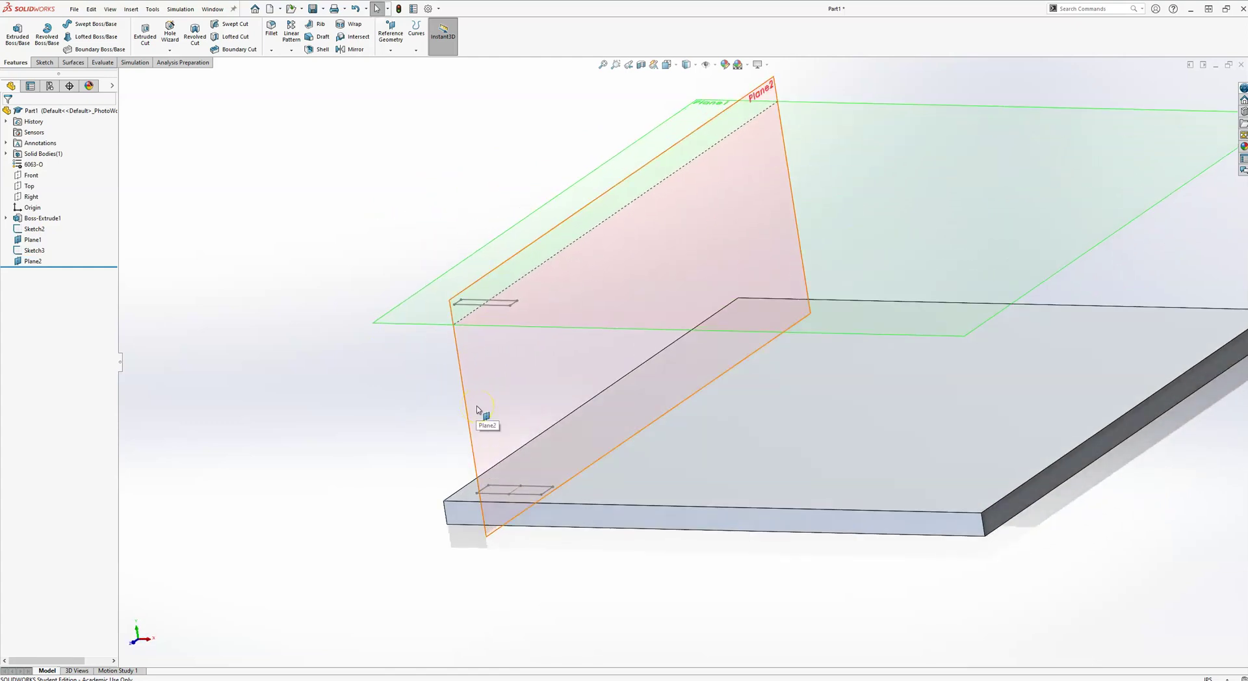
- On the new vertical plane, sketch a three-point arc of about 2.6 in radius, bowing outward between the outer edges of the two rectangles
{"action": "left_click", "coordinate": [478, 410]}
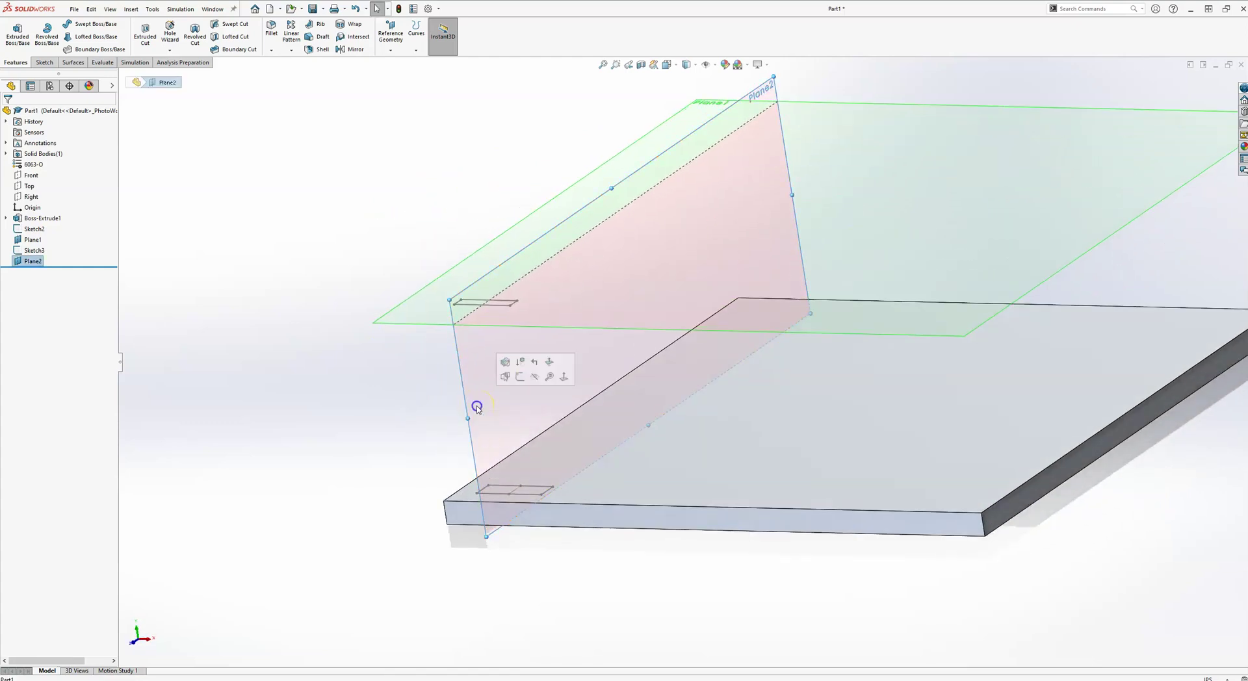
{"action": "left_click", "coordinate": [519, 377]}
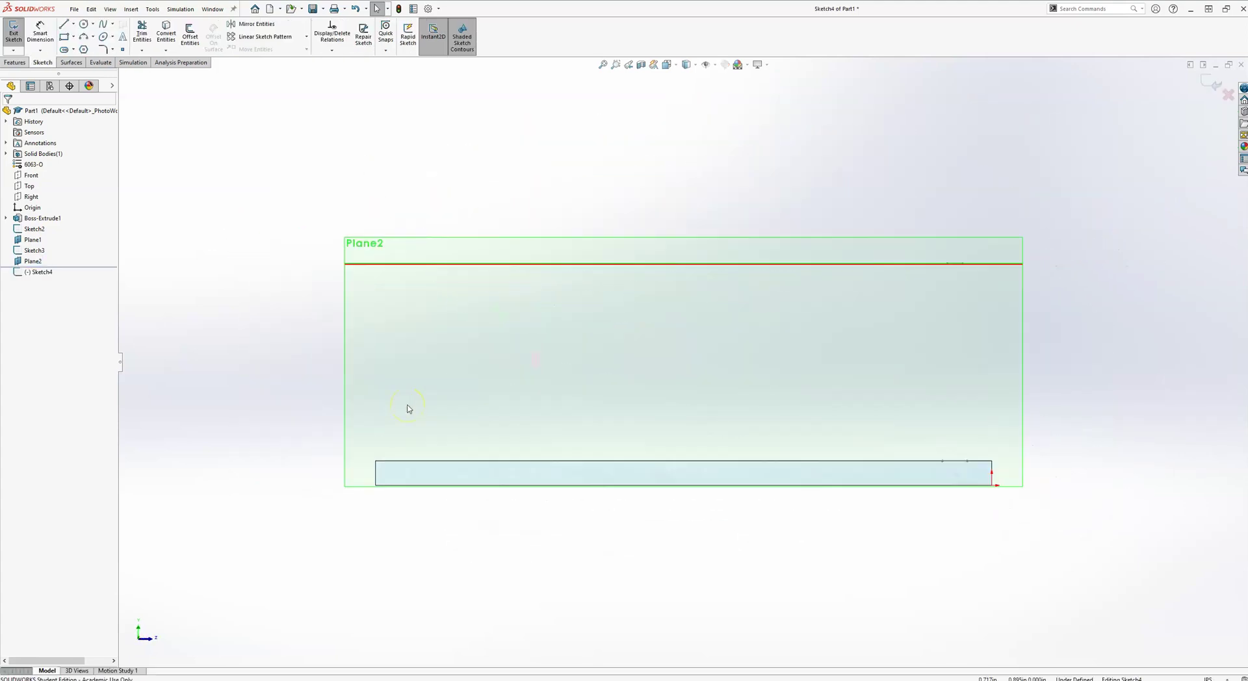
{"action": "key", "text": "ctrl+8"}
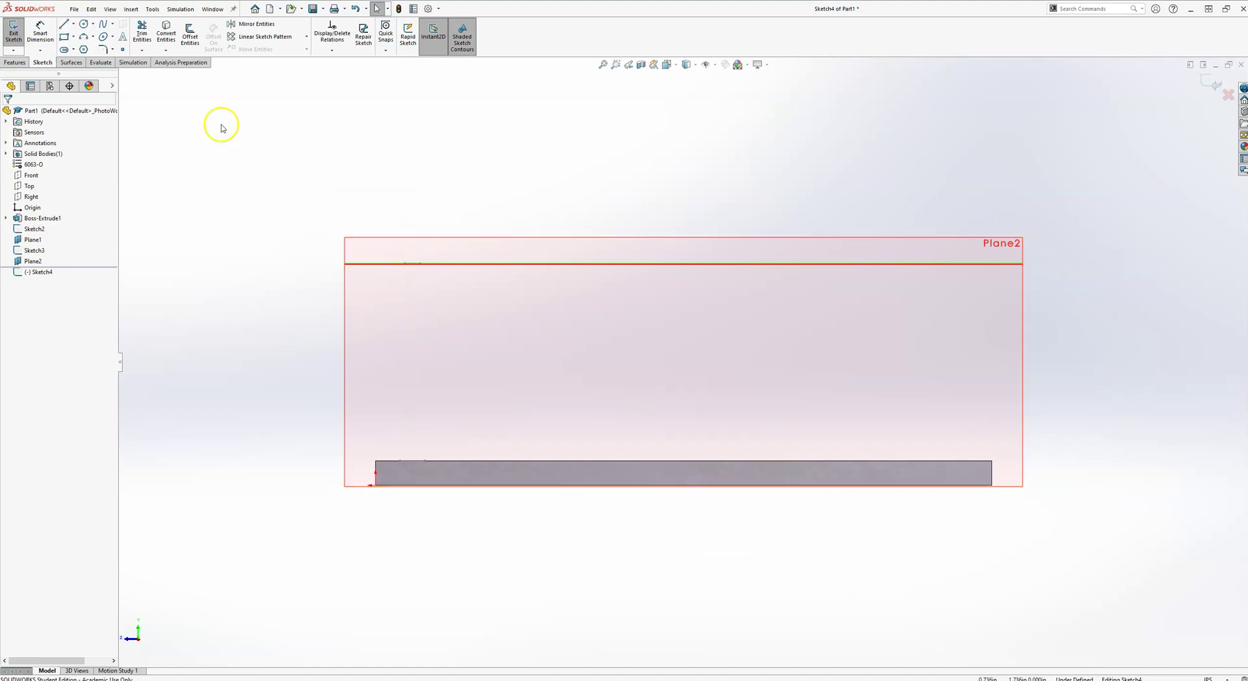
{"action": "left_click", "coordinate": [82, 40]}
{"action": "middle_click_drag", "start_coordinate": [406, 384], "coordinate": [411, 397]}
{"action": "scroll", "coordinate": [395, 421], "scroll_direction": "down", "scroll_amount": 2}
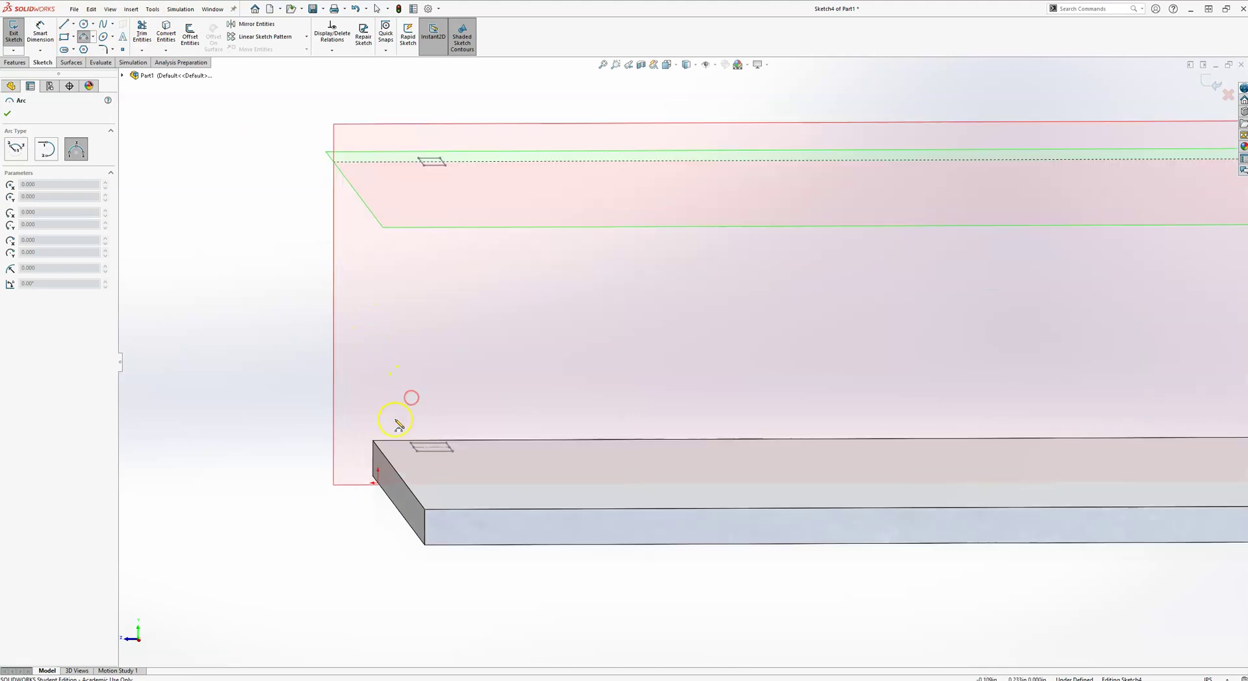
{"action": "left_click", "coordinate": [415, 449]}
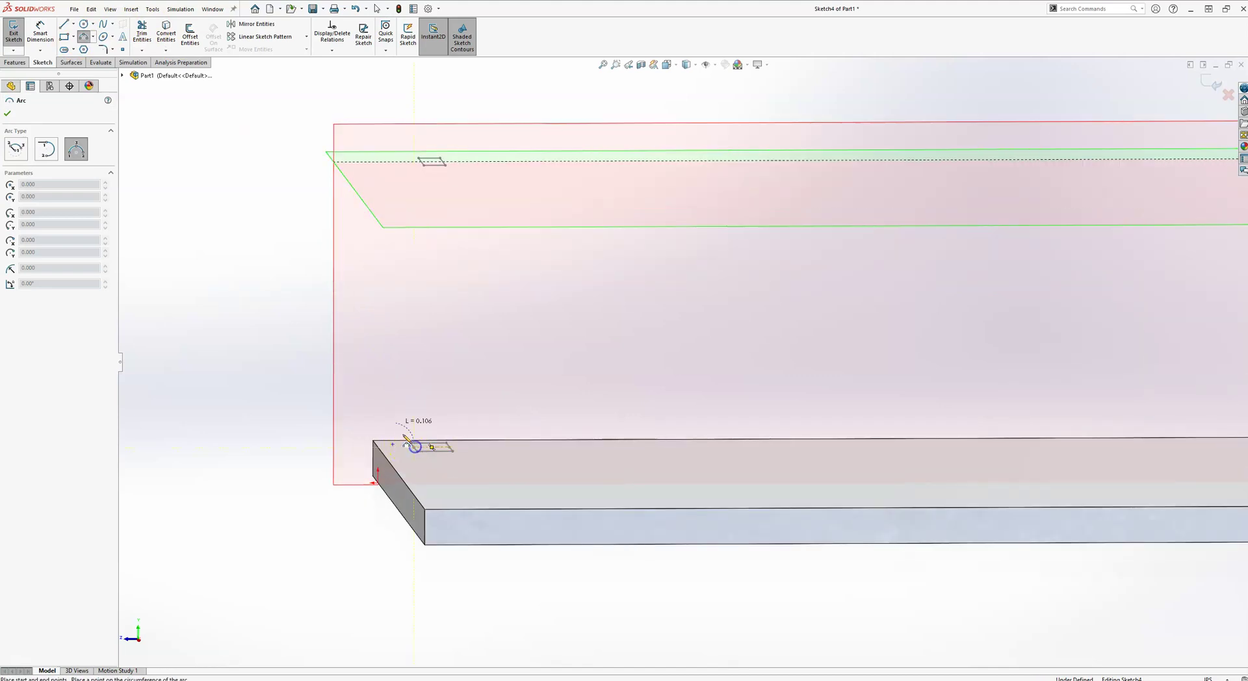
{"action": "left_click", "coordinate": [421, 161]}
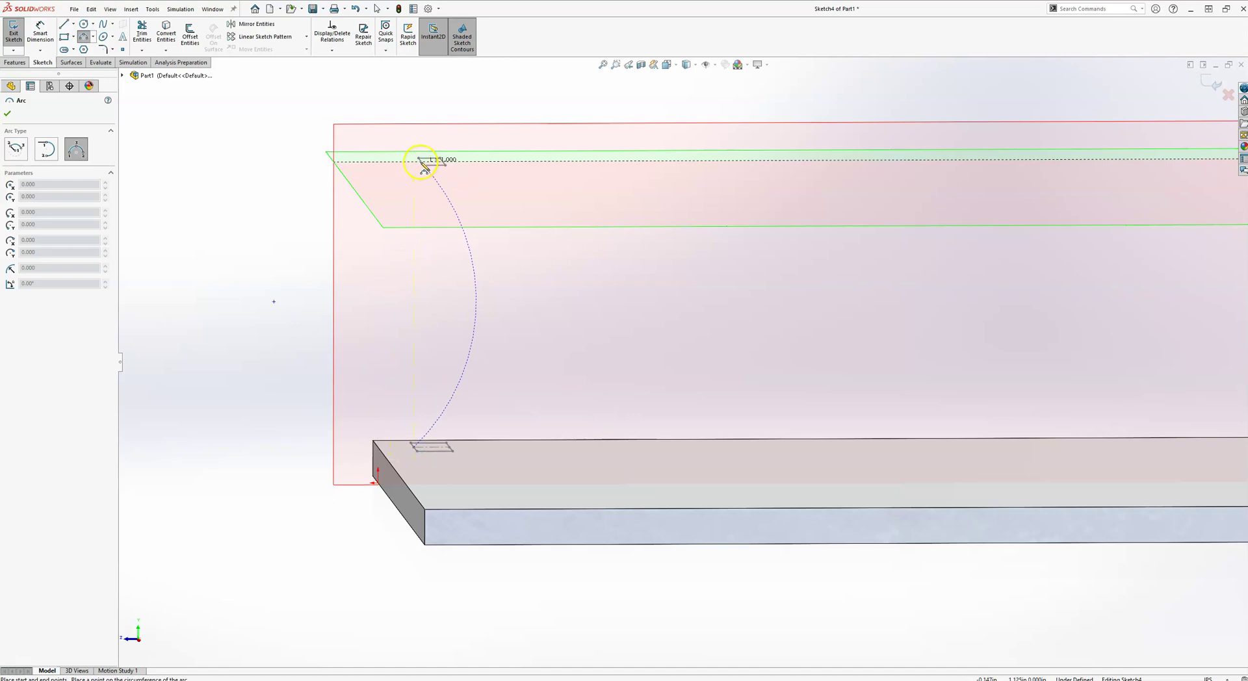
{"action": "left_click", "coordinate": [417, 208]}
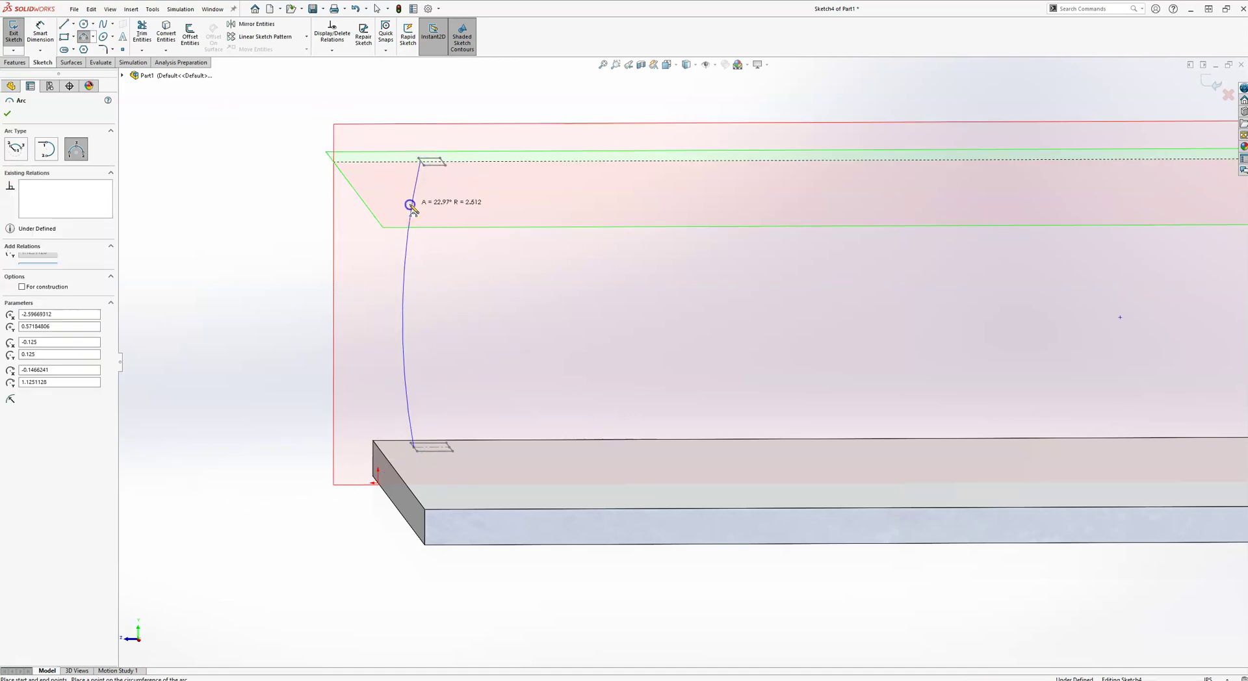
{"action": "key", "text": "Escape"}
- Add a Pierce relation between the arc's top endpoint and the upper rectangle's outer edge
{"action": "scroll", "coordinate": [348, 130], "scroll_direction": "up", "scroll_amount": 5}
{"action": "middle_click_drag", "start_coordinate": [515, 209], "coordinate": [529, 242]}
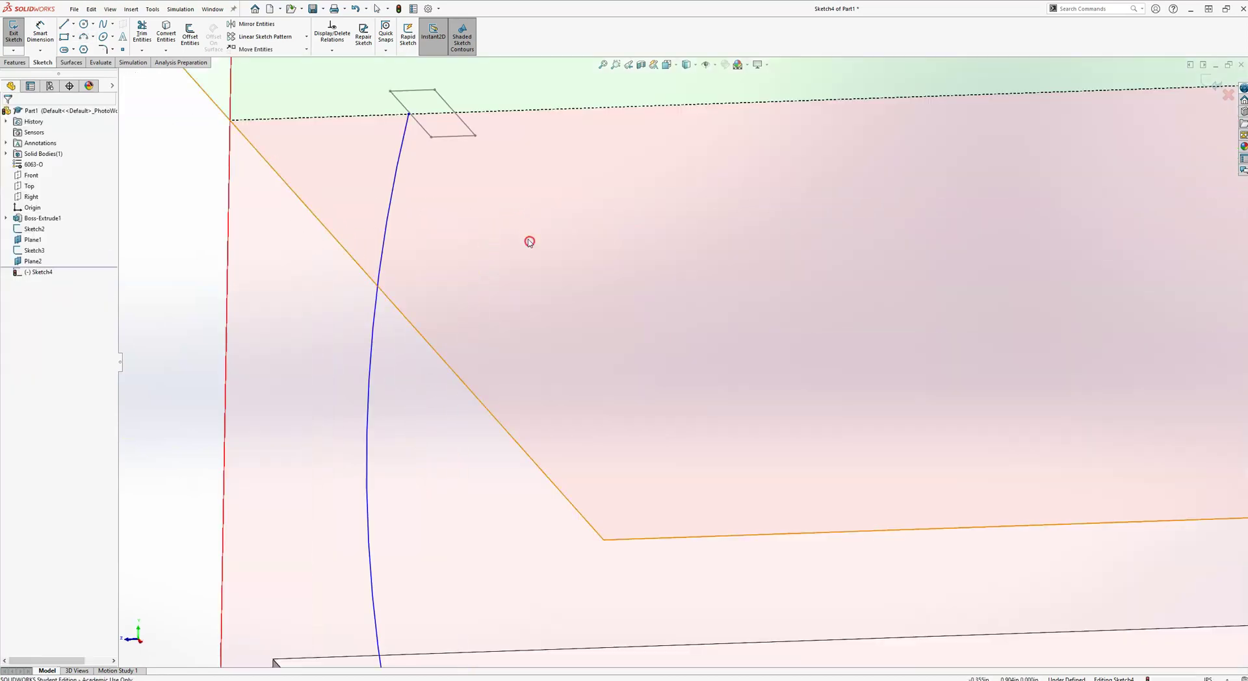
{"action": "left_click", "coordinate": [409, 117]}
{"action": "left_click", "coordinate": [420, 126], "text": "ctrl"}
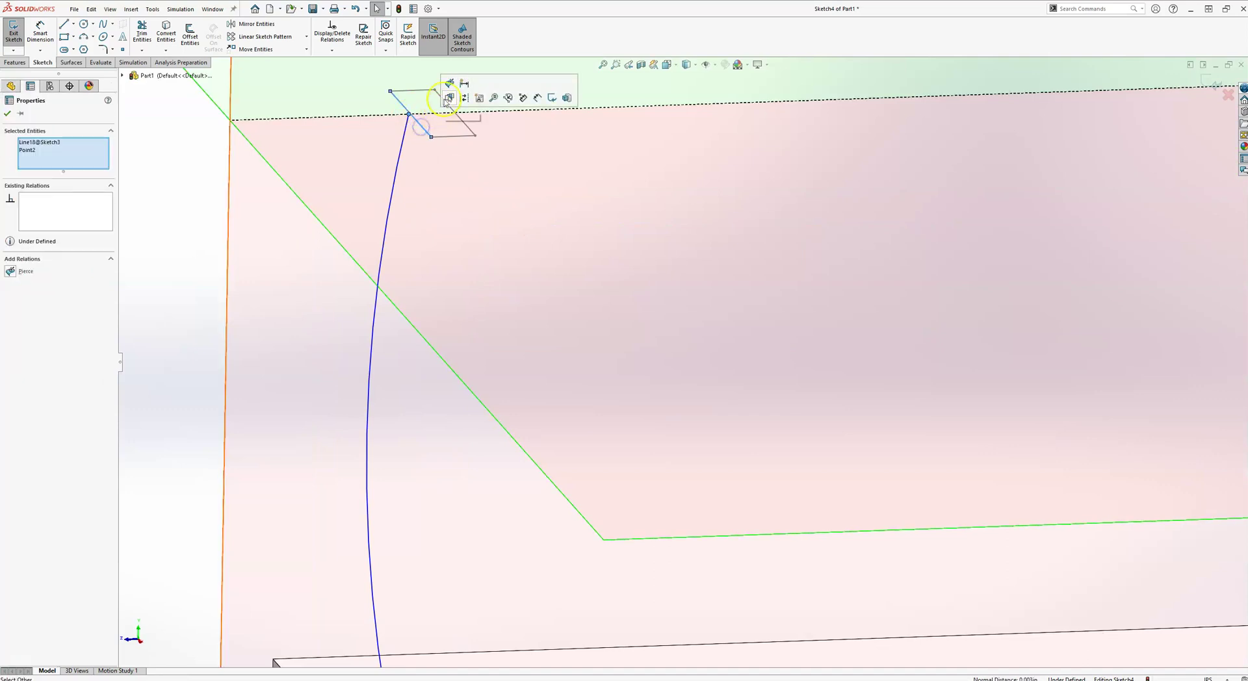
{"action": "left_click", "coordinate": [449, 87]}
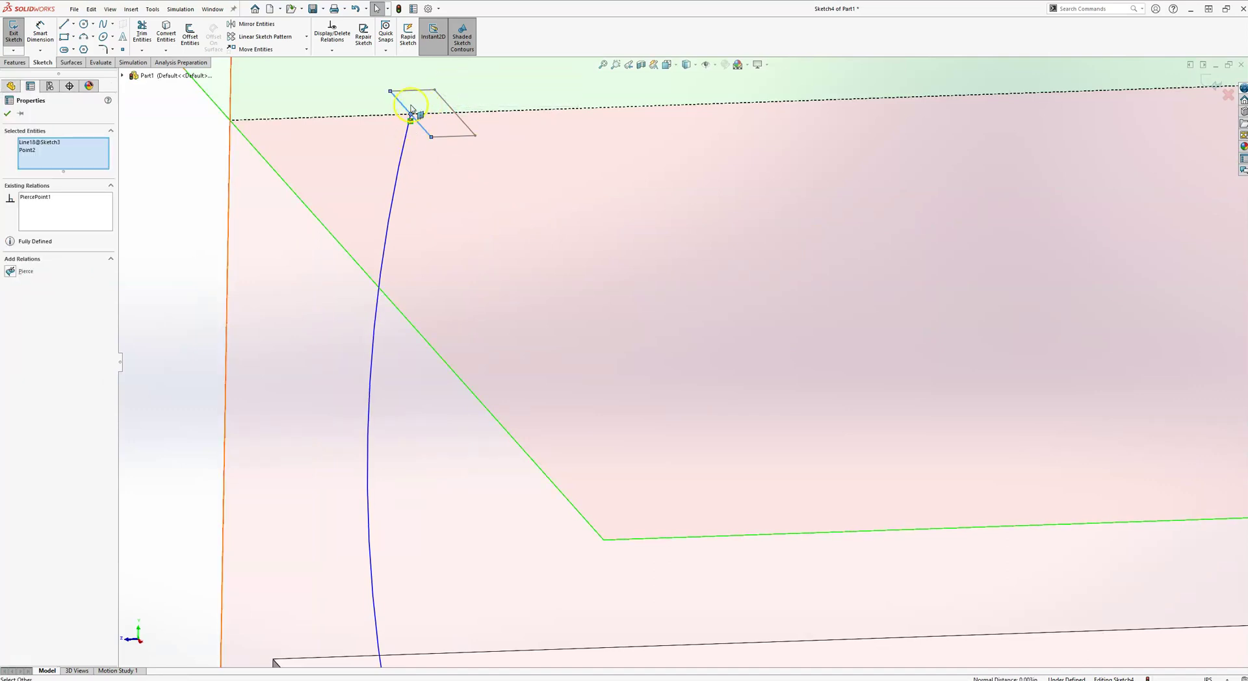
{"action": "scroll", "coordinate": [414, 174], "scroll_direction": "up", "scroll_amount": 4}
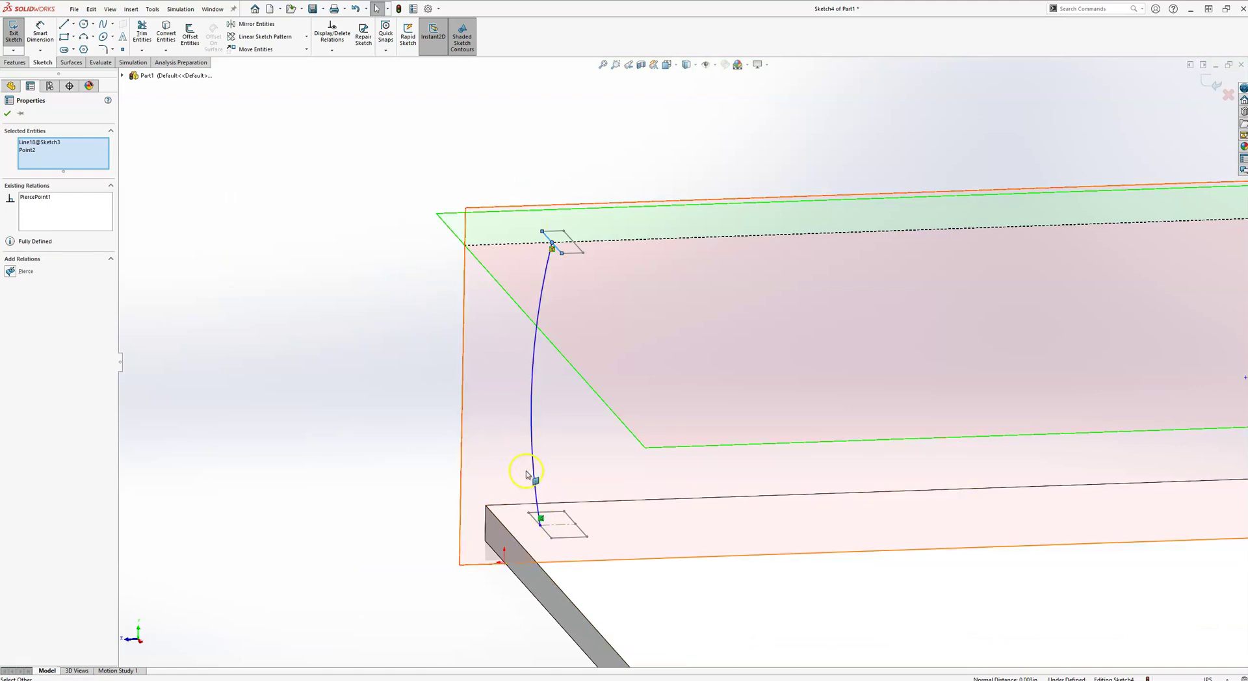
{"action": "left_click", "coordinate": [426, 447]}
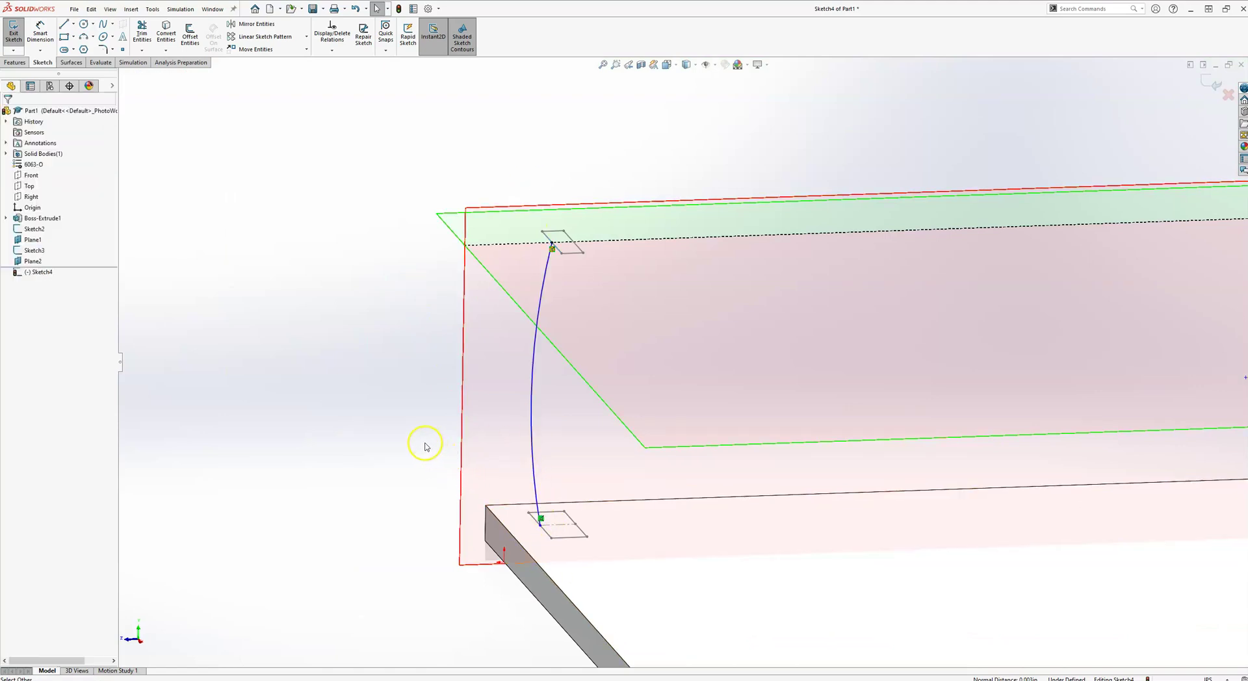
- Dimension the arc's radius as 2 in
{"action": "left_click", "coordinate": [667, 64]}
{"action": "left_click", "coordinate": [722, 120]}
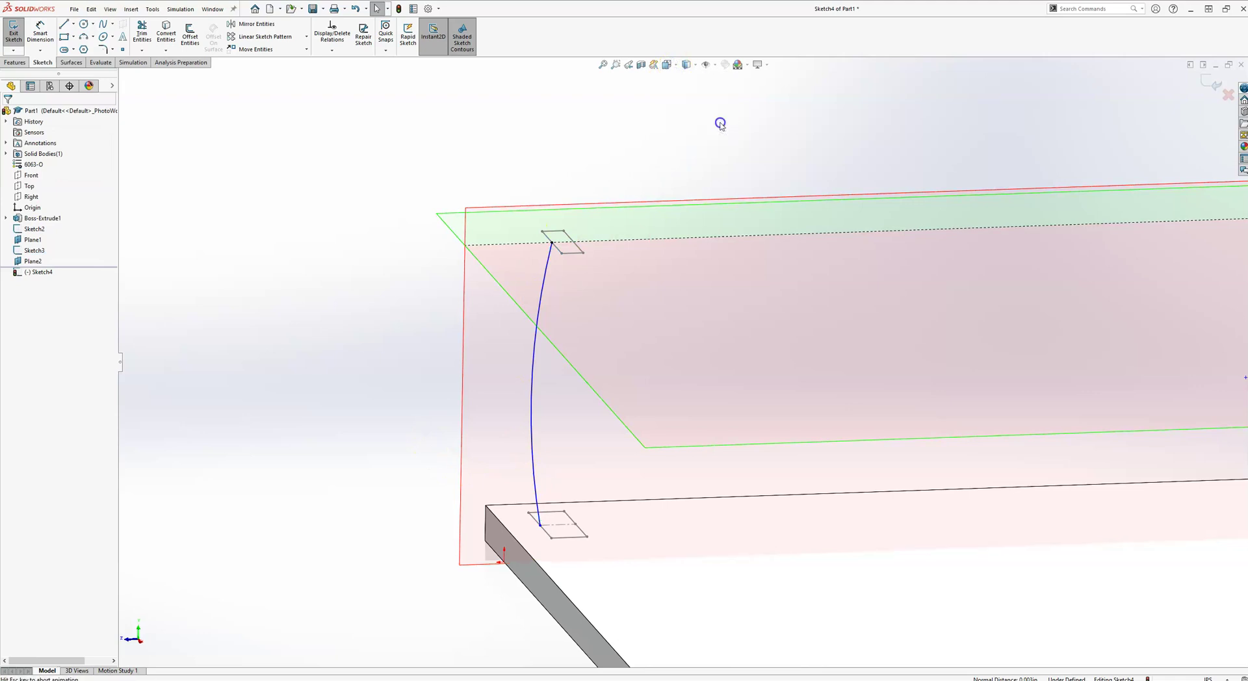
{"action": "left_click", "coordinate": [675, 67]}
{"action": "left_click", "coordinate": [718, 121]}
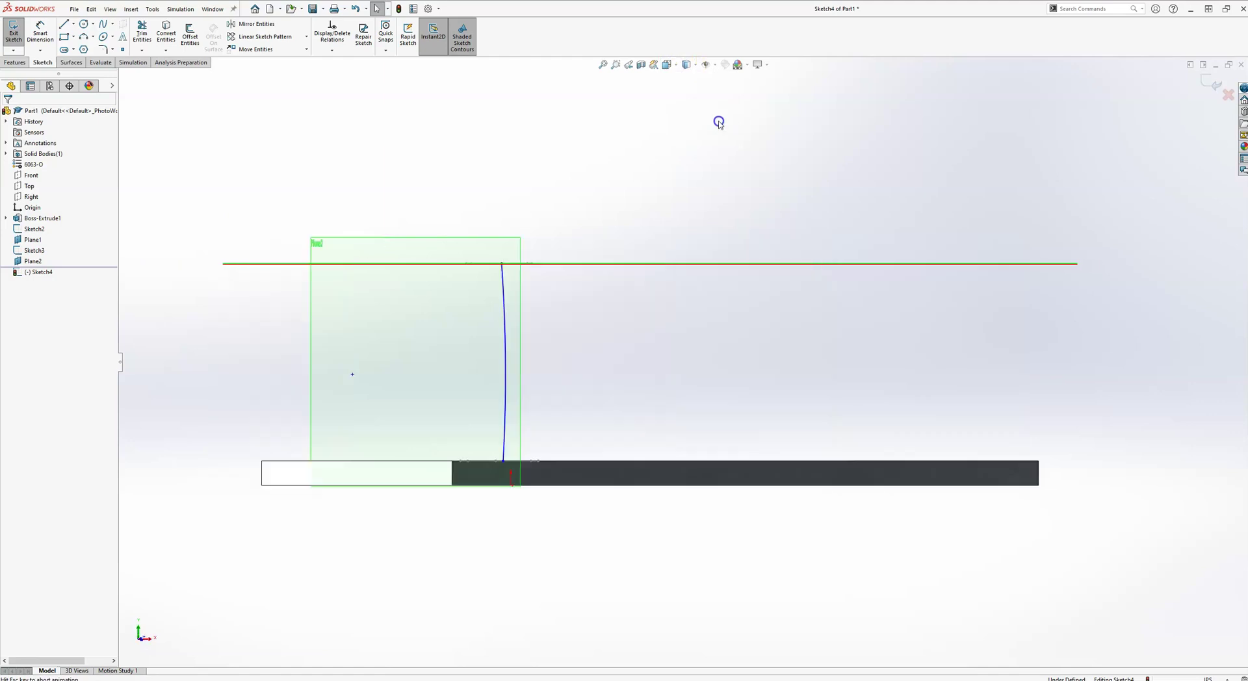
{"action": "right_click_drag", "start_coordinate": [331, 469], "coordinate": [333, 352]}
{"action": "left_click", "coordinate": [392, 347]}
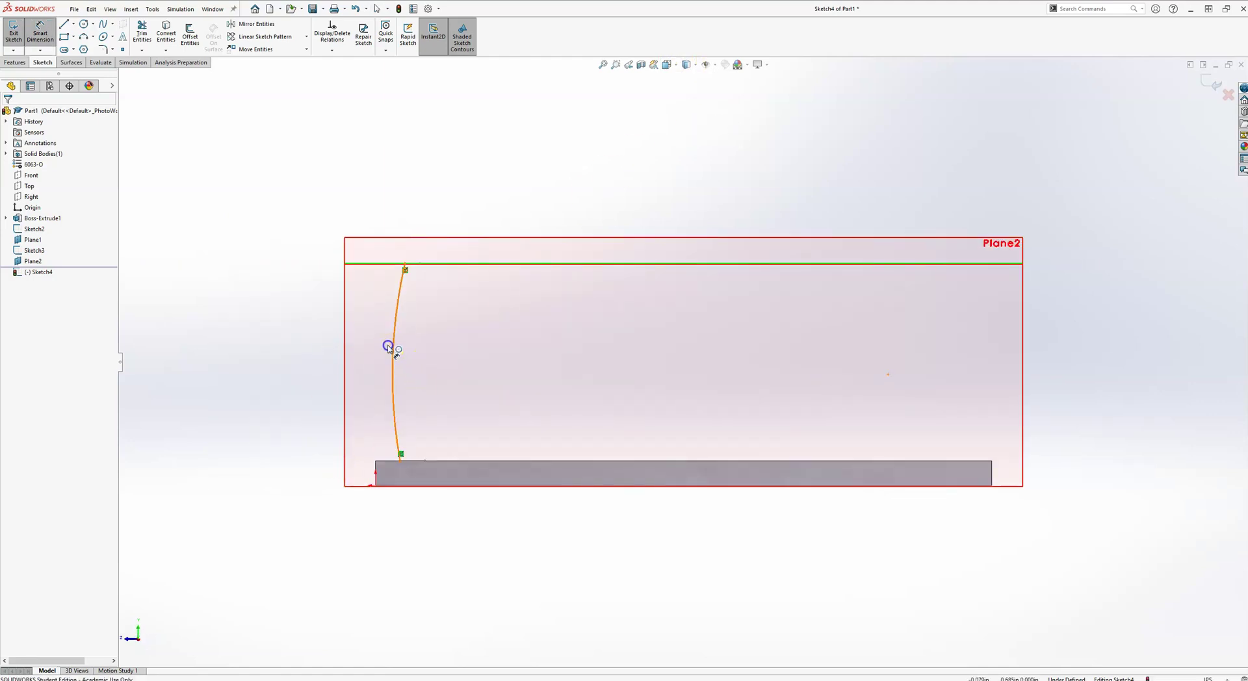
{"action": "left_click", "coordinate": [326, 307]}
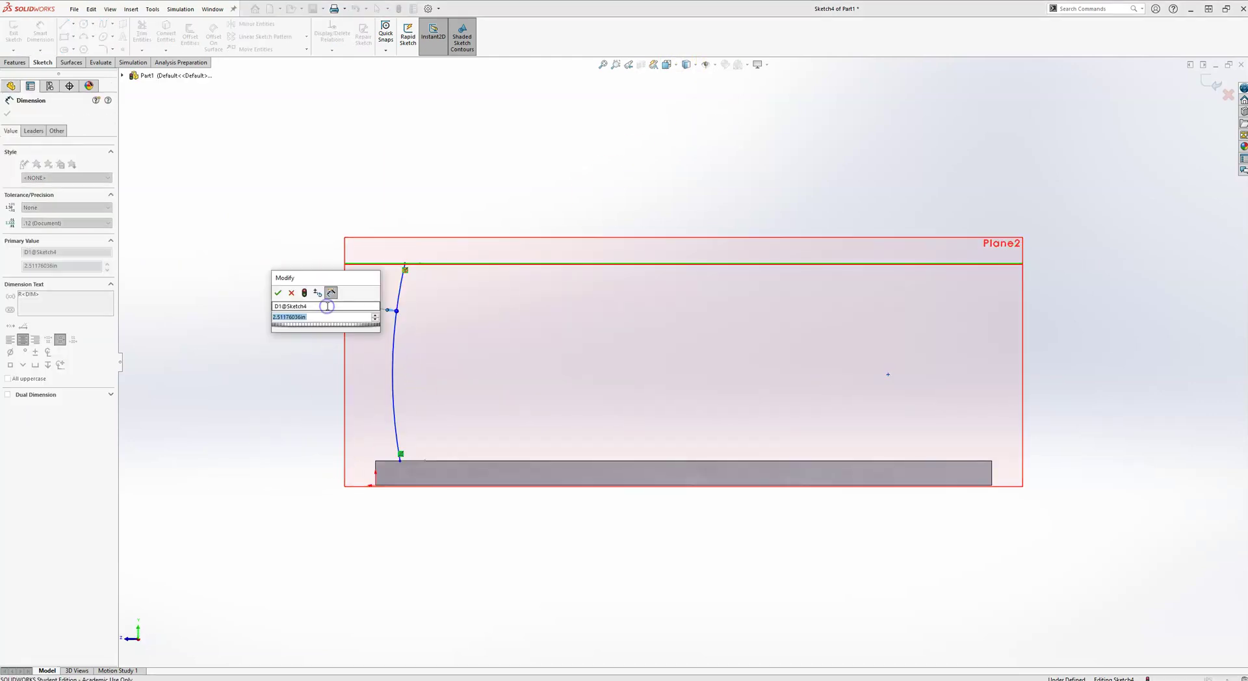
{"action": "type", "text": "2"}
{"action": "key", "text": "Return"}
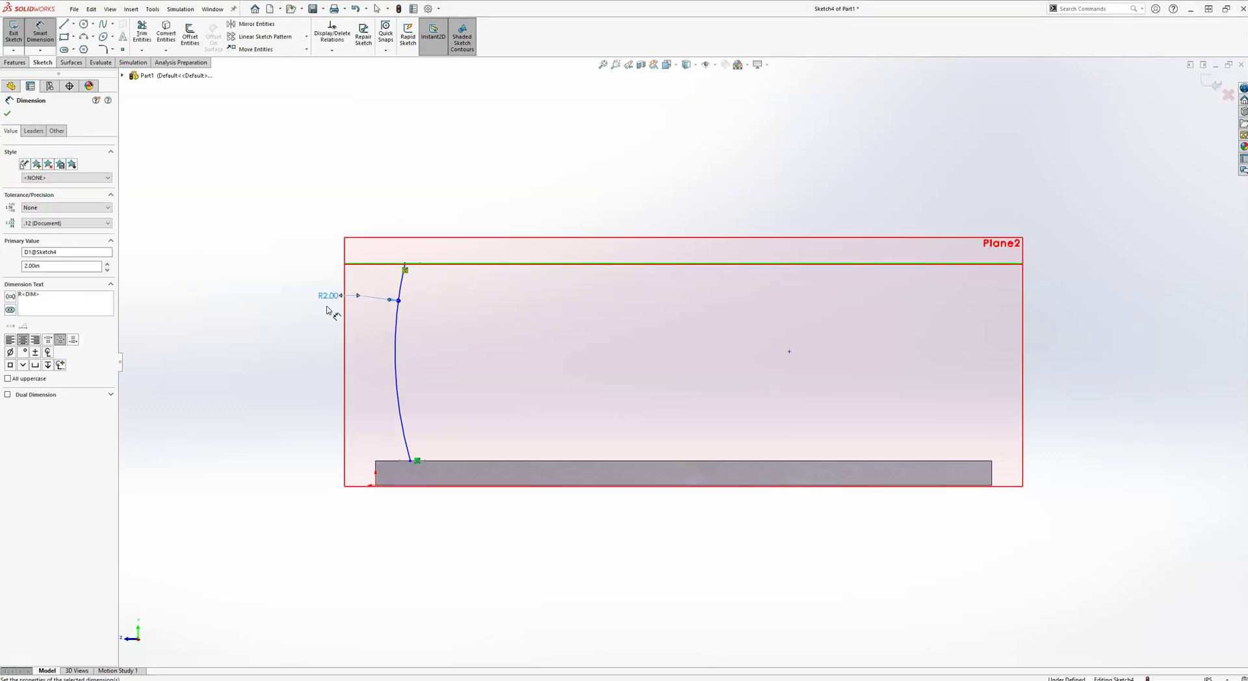
{"action": "key", "text": "Escape"}
- Add a Pierce relation between the arc's bottom endpoint and the base rectangle's outer edge
{"action": "mouse_move", "coordinate": [340, 316]}
{"action": "middle_mouse_down"}
{"action": "mouse_move", "coordinate": [407, 384]}
{"action": "mouse_move", "coordinate": [399, 417]}
{"action": "middle_mouse_up"}
{"action": "scroll", "coordinate": [399, 418], "scroll_direction": "down", "scroll_amount": 3}
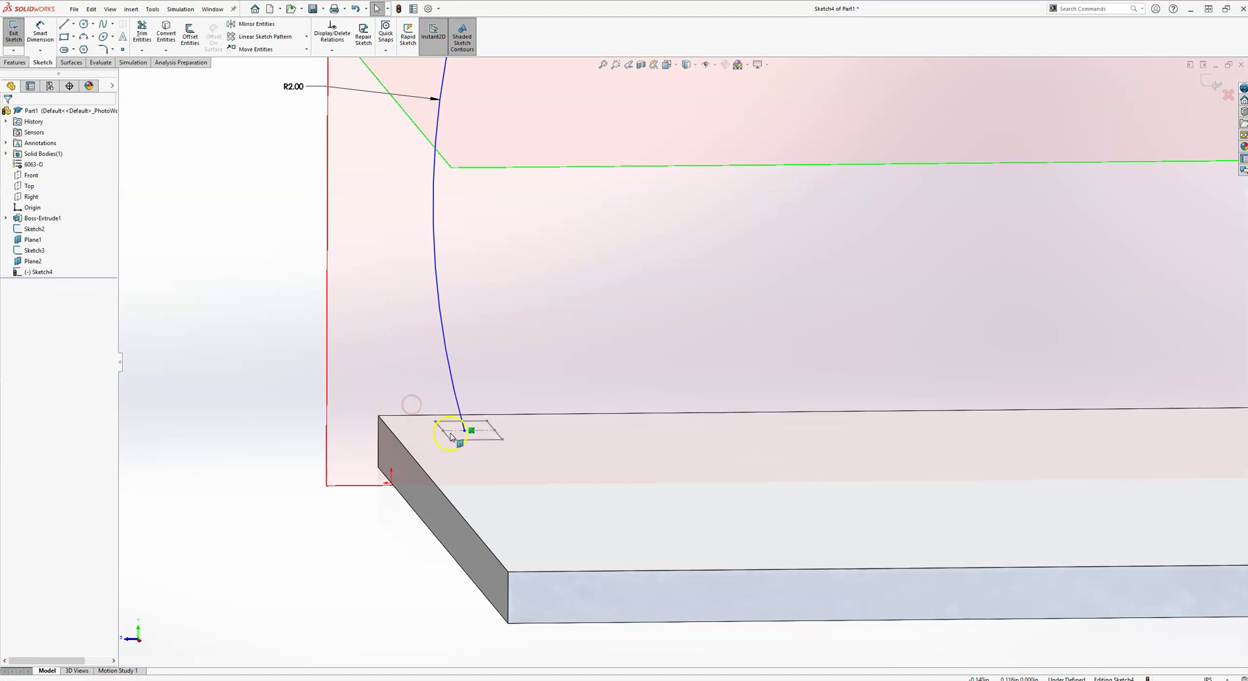
{"action": "left_click", "coordinate": [464, 430]}
{"action": "left_click", "coordinate": [446, 435], "text": "ctrl"}
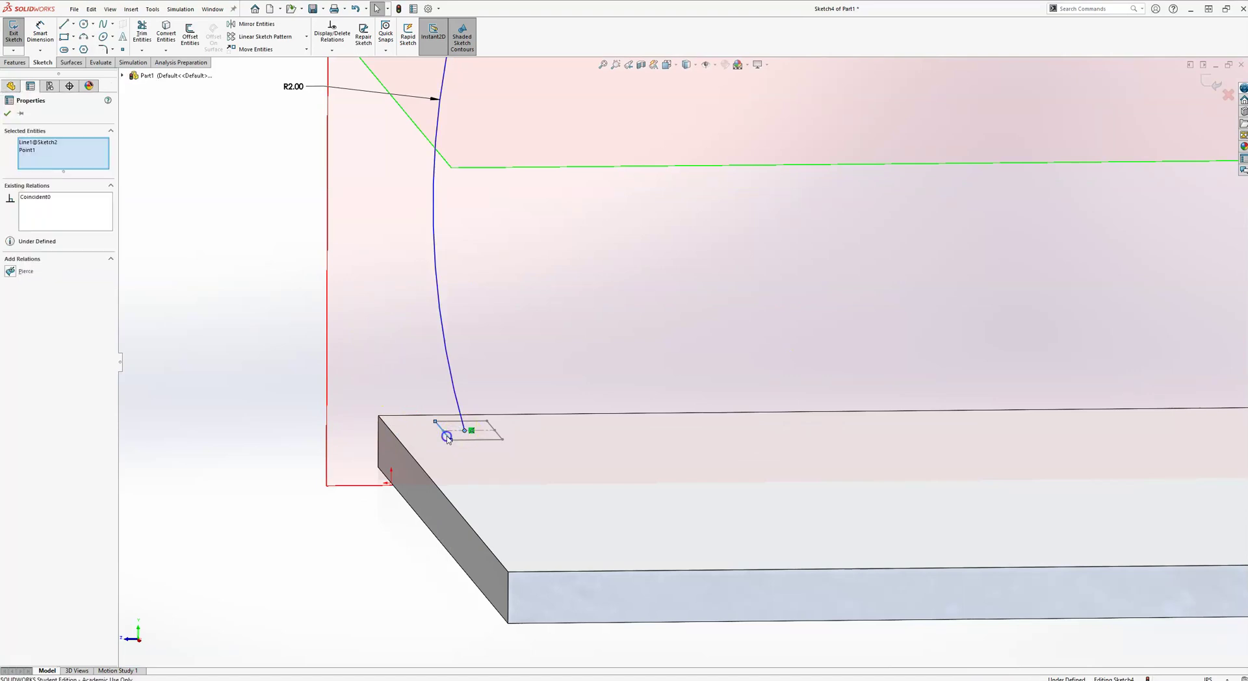
{"action": "left_click", "coordinate": [475, 393]}
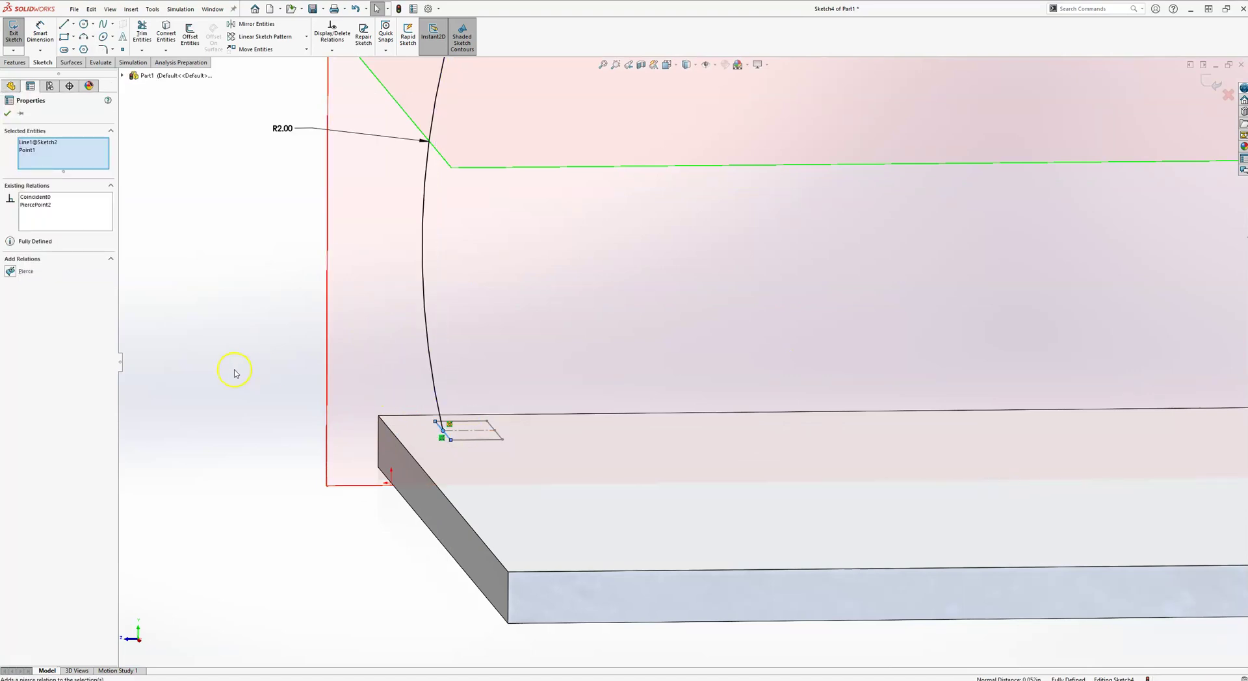
{"action": "left_click", "coordinate": [234, 370]}
{"action": "scroll", "coordinate": [235, 371], "scroll_direction": "up", "scroll_amount": 3}
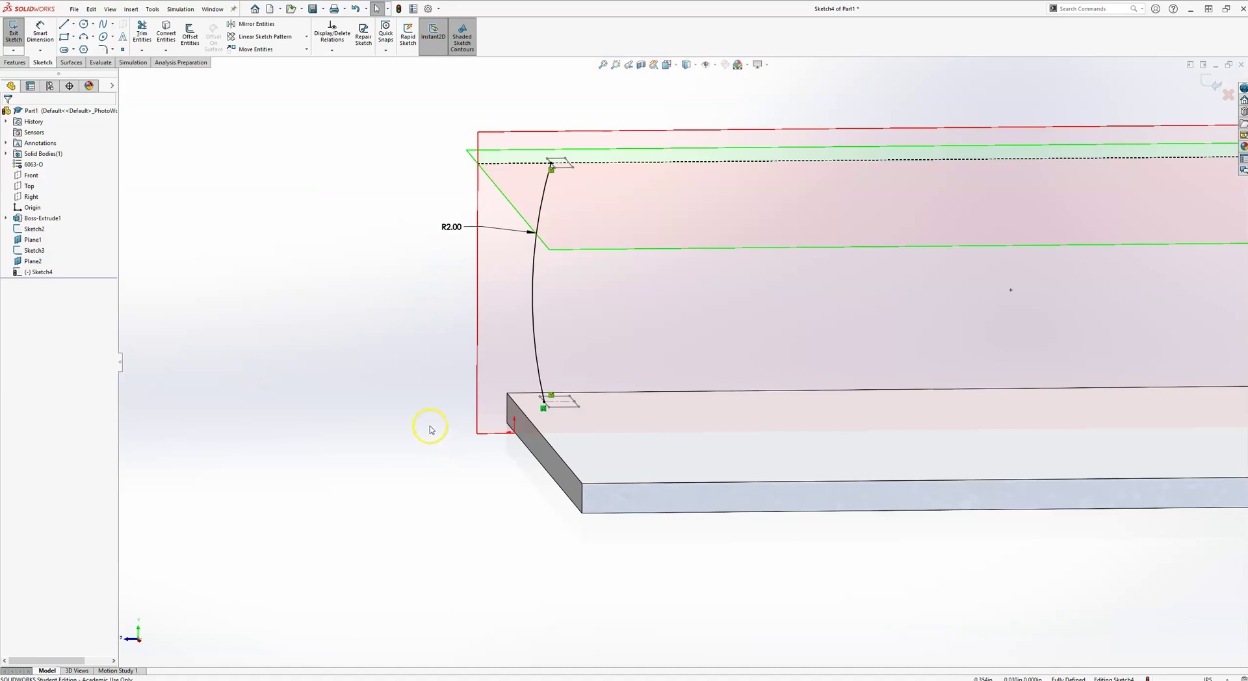
- Sketch a second three-point arc inside the first one, bowing outward between the inner edges of the upper and base rectangles
{"action": "key", "text": "ctrl+8"}
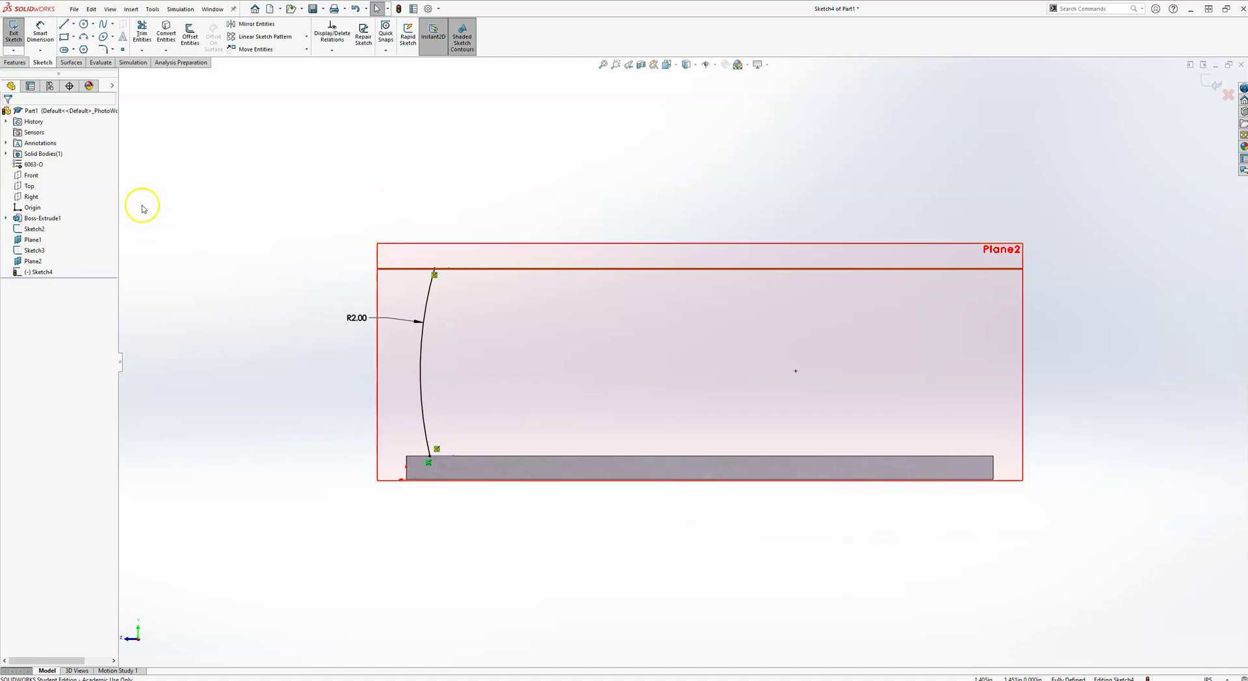
{"action": "left_click", "coordinate": [84, 37]}
{"action": "left_click", "coordinate": [473, 269]}
{"action": "left_click", "coordinate": [462, 452]}
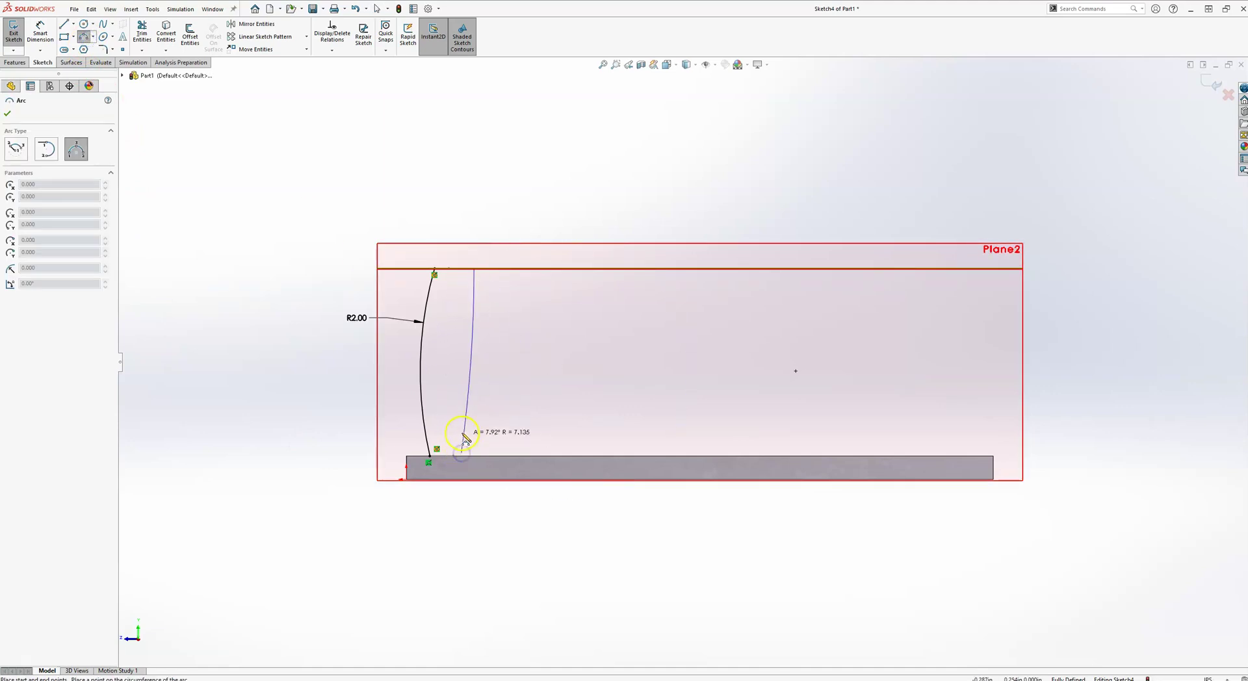
{"action": "left_click", "coordinate": [454, 419]}
{"action": "key", "text": "Escape"}
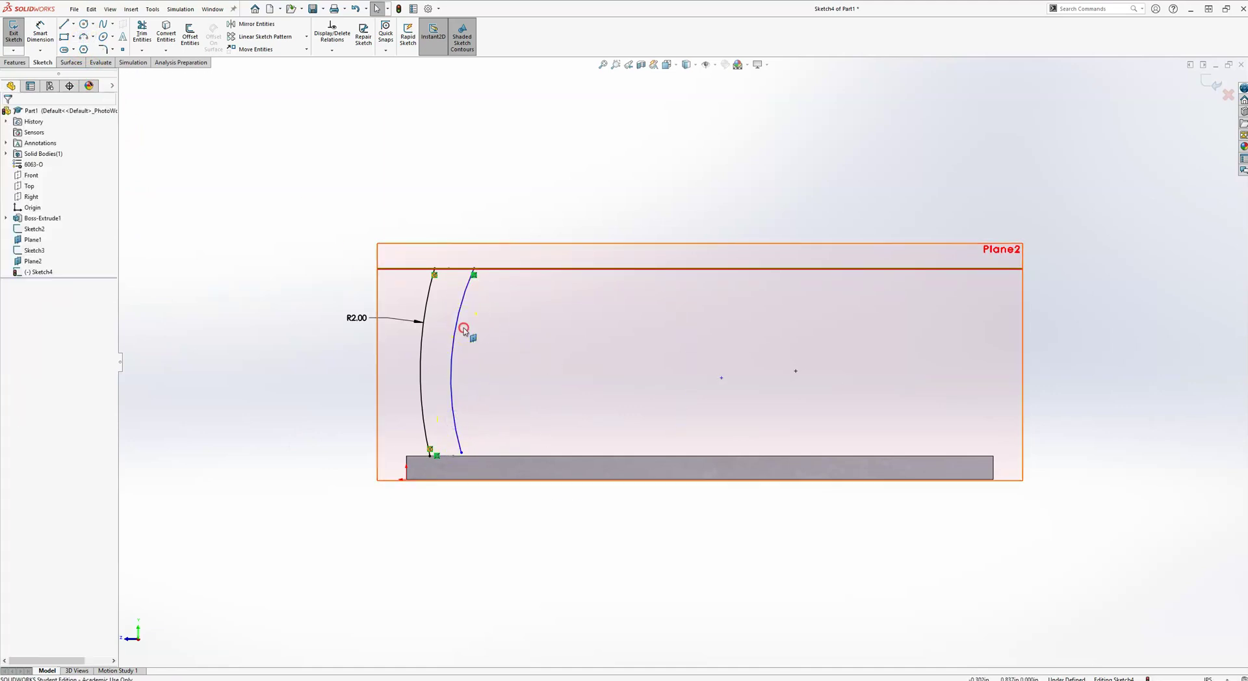
- Add a Pierce relation between the second arc's top endpoint and the upper rectangle's inner edge
{"action": "middle_click_drag", "start_coordinate": [464, 329], "coordinate": [452, 378]}
{"action": "scroll", "coordinate": [483, 169], "scroll_direction": "down", "scroll_amount": 4}
{"action": "left_click", "coordinate": [505, 264]}
{"action": "left_click", "coordinate": [556, 255], "text": "ctrl"}
{"action": "left_click", "coordinate": [587, 211]}
{"action": "scroll", "coordinate": [579, 471], "scroll_direction": "up", "scroll_amount": 2}
{"action": "scroll", "coordinate": [578, 479], "scroll_direction": "down", "scroll_amount": 2}
{"action": "key", "text": "Escape"}
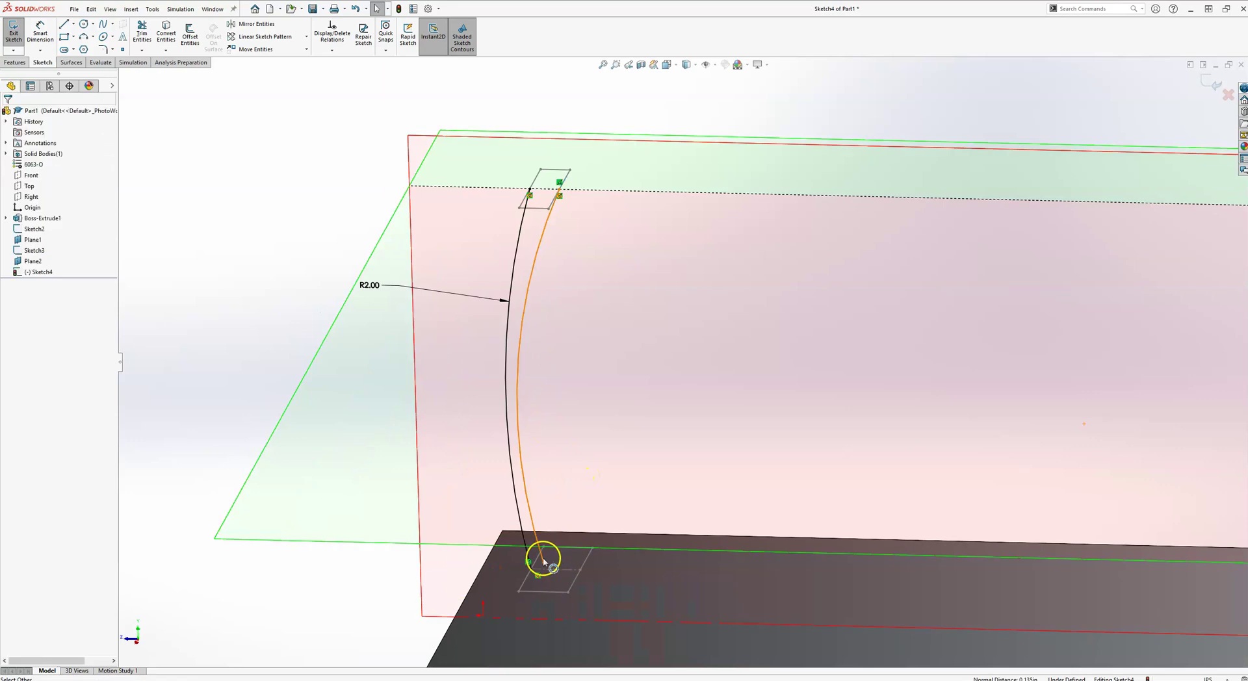
- Add a Pierce relation between the second arc's bottom endpoint and the base rectangle's inner edge
{"action": "left_click", "coordinate": [557, 567]}
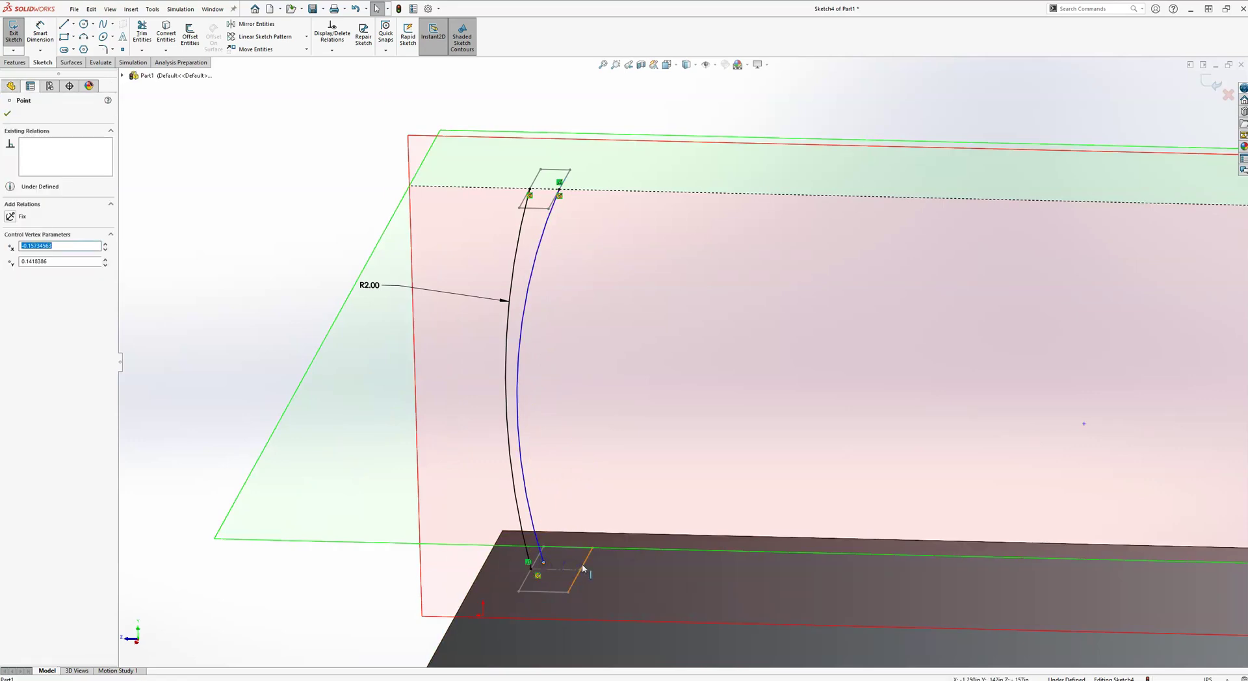
{"action": "left_click", "coordinate": [580, 569], "text": "ctrl"}
{"action": "left_click", "coordinate": [611, 522]}
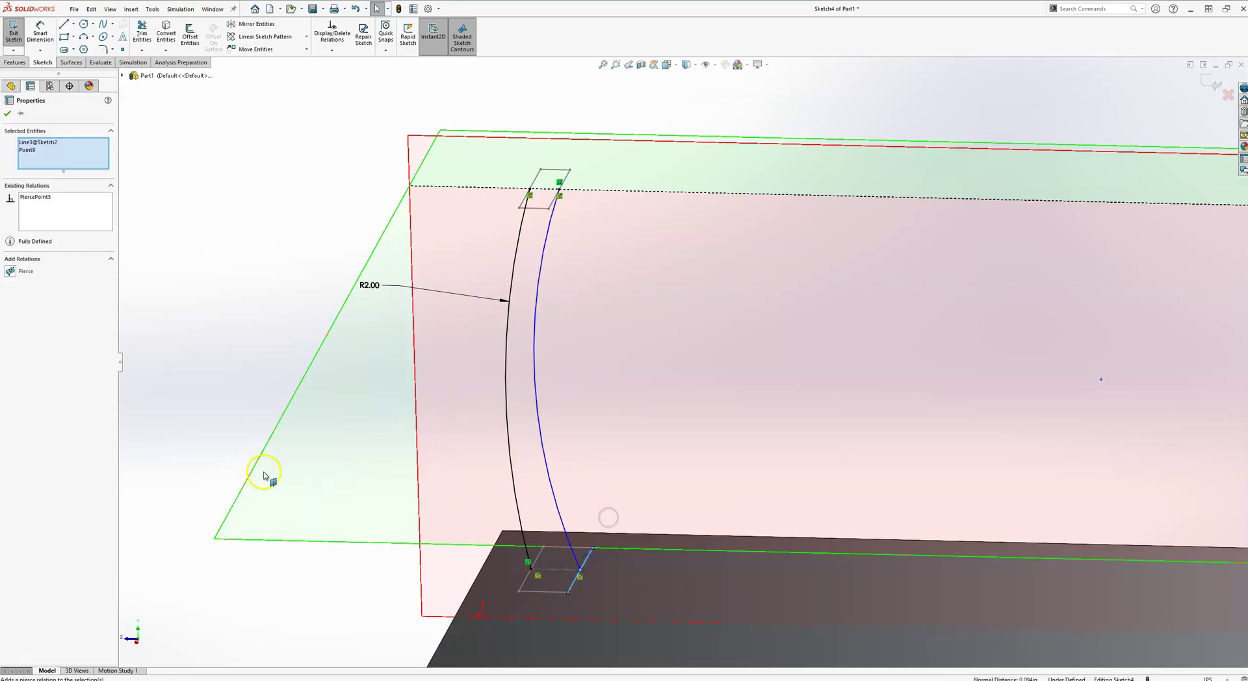
{"action": "left_click", "coordinate": [232, 426]}
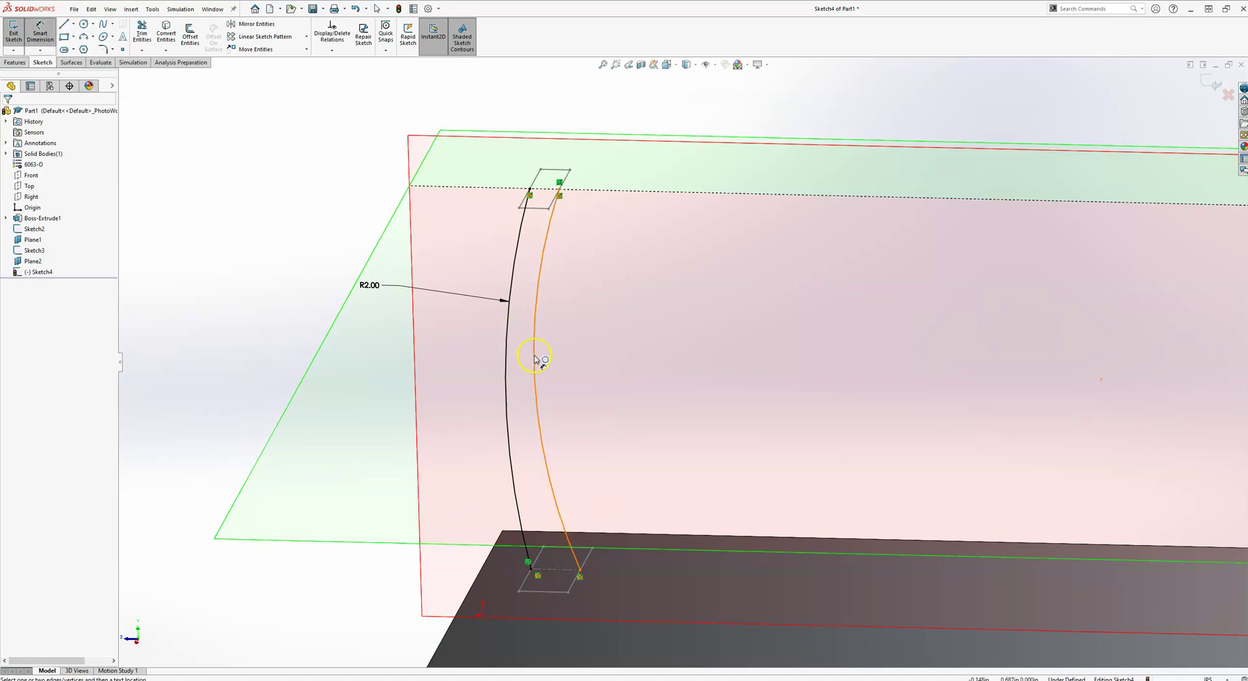
- Dimension the second arc's radius as 1.25 in and exit the sketch
{"action": "key", "text": "Escape"}
{"action": "right_click_drag", "start_coordinate": [246, 409], "coordinate": [248, 295]}
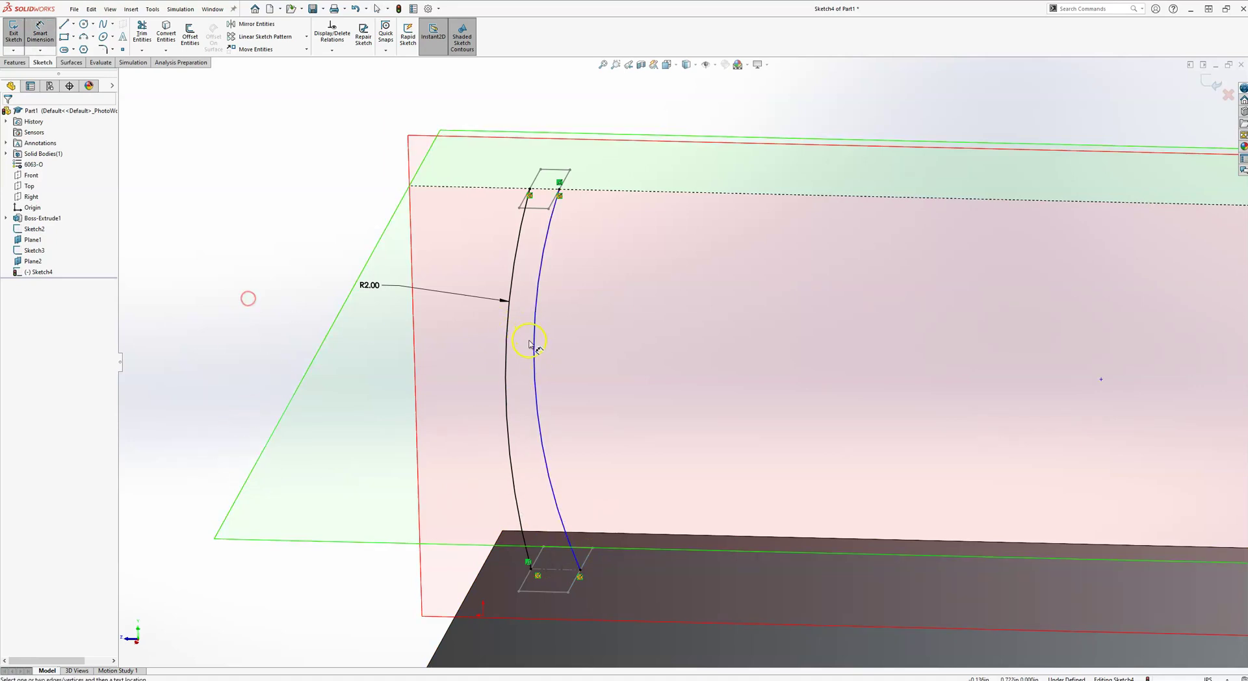
{"action": "left_click", "coordinate": [533, 339]}
{"action": "left_click", "coordinate": [424, 376]}
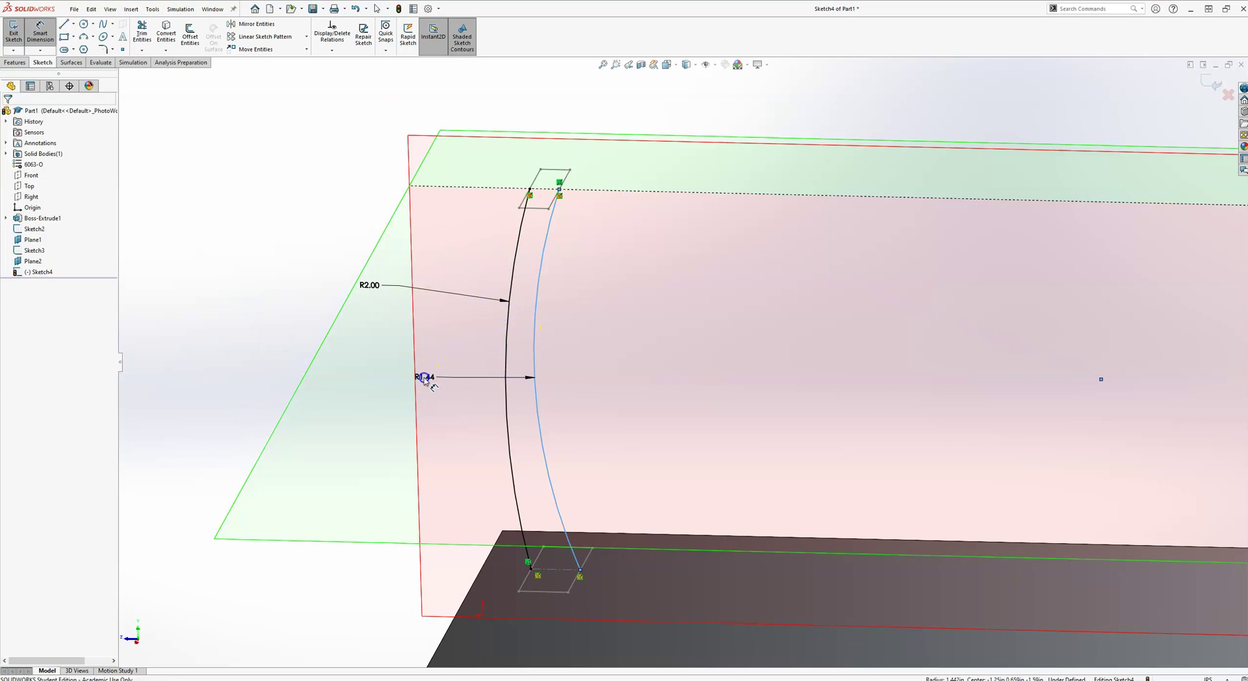
{"action": "type", "text": "1.25"}
{"action": "key", "text": "Return"}
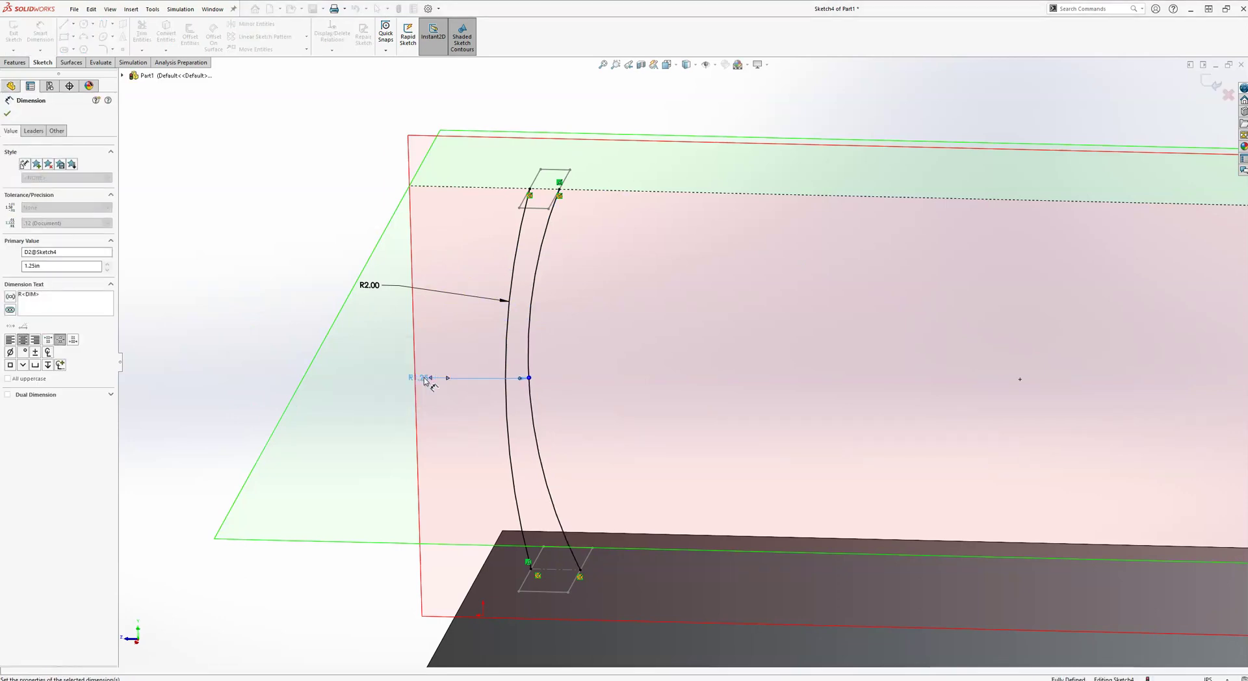
{"action": "key", "text": "Escape"}
{"action": "middle_click_drag", "start_coordinate": [459, 403], "coordinate": [577, 383]}
{"action": "left_click", "coordinate": [636, 218]}
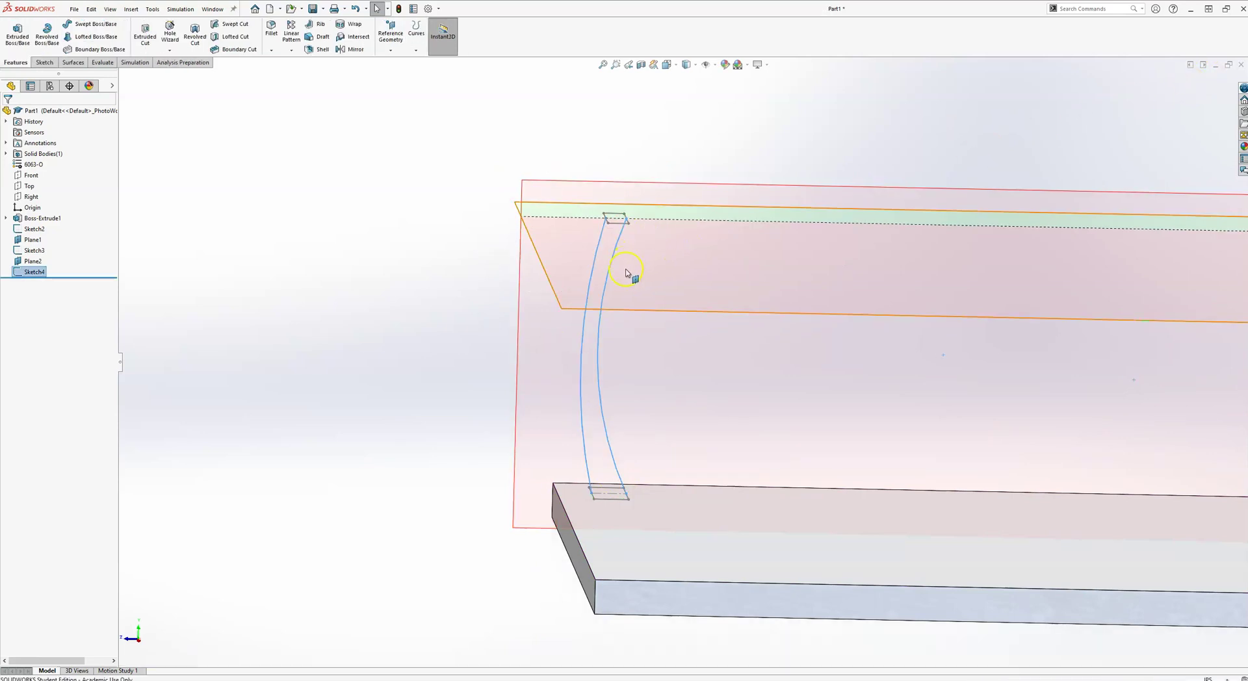
{"action": "scroll", "coordinate": [628, 277], "scroll_direction": "up", "scroll_amount": 3}
{"action": "left_click", "coordinate": [470, 295]}
{"action": "middle_click_drag", "start_coordinate": [537, 281], "coordinate": [560, 337]}
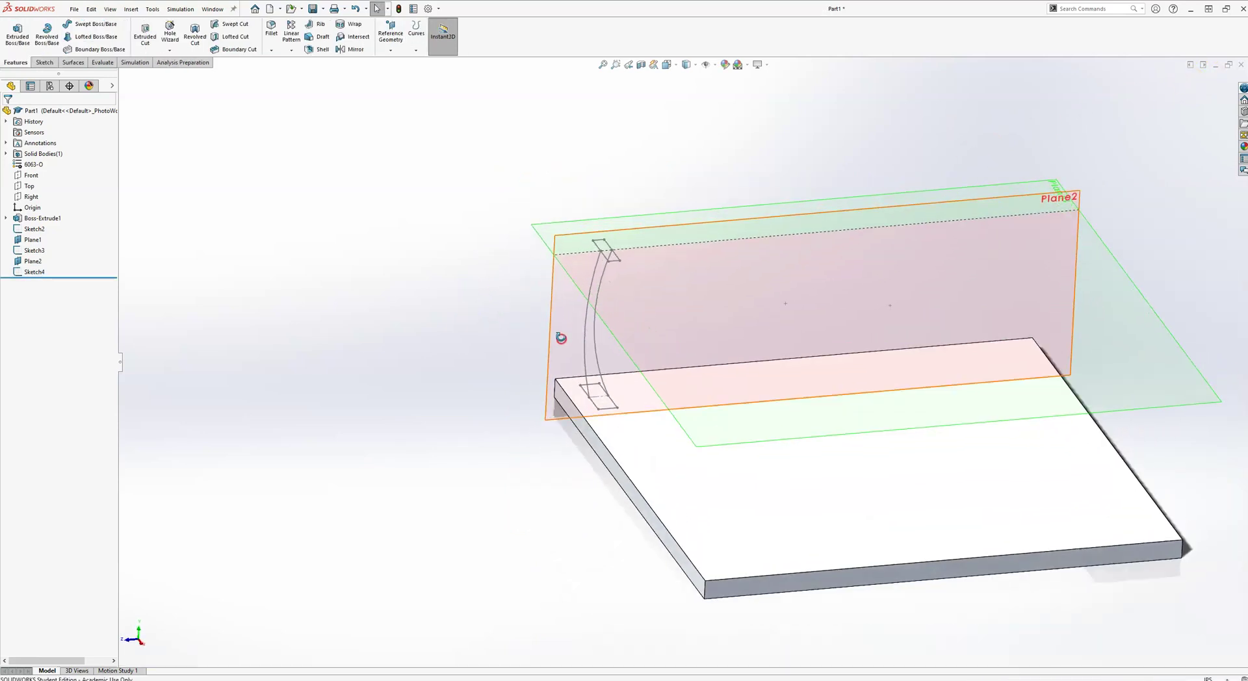
- Start a lofted boss using the base rectangle and the upper rectangle as profiles
{"action": "left_click", "coordinate": [99, 38]}
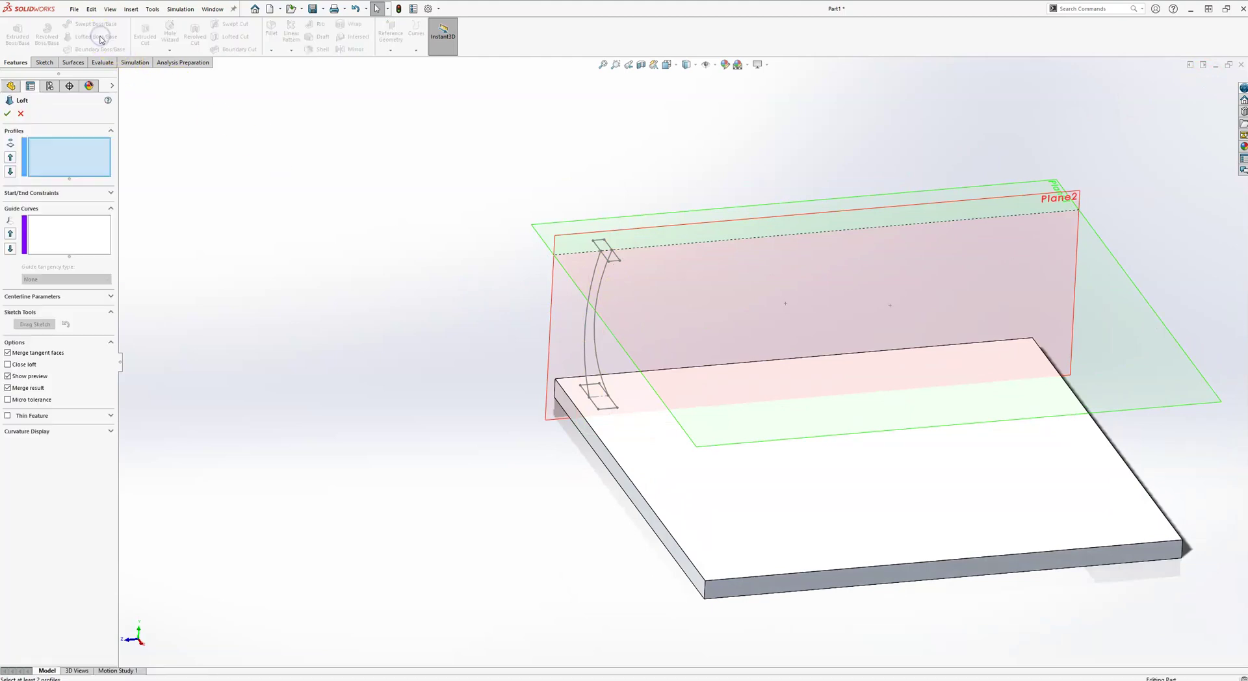
{"action": "left_click", "coordinate": [614, 405]}
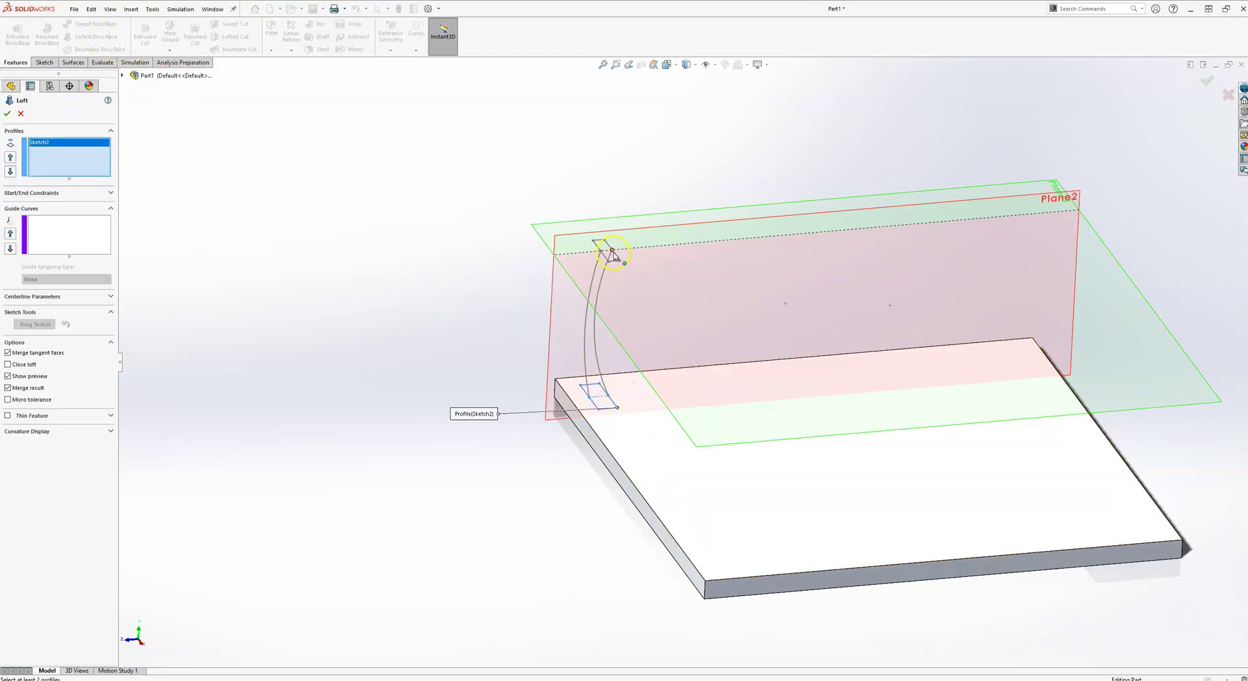
{"action": "left_click", "coordinate": [617, 260]}
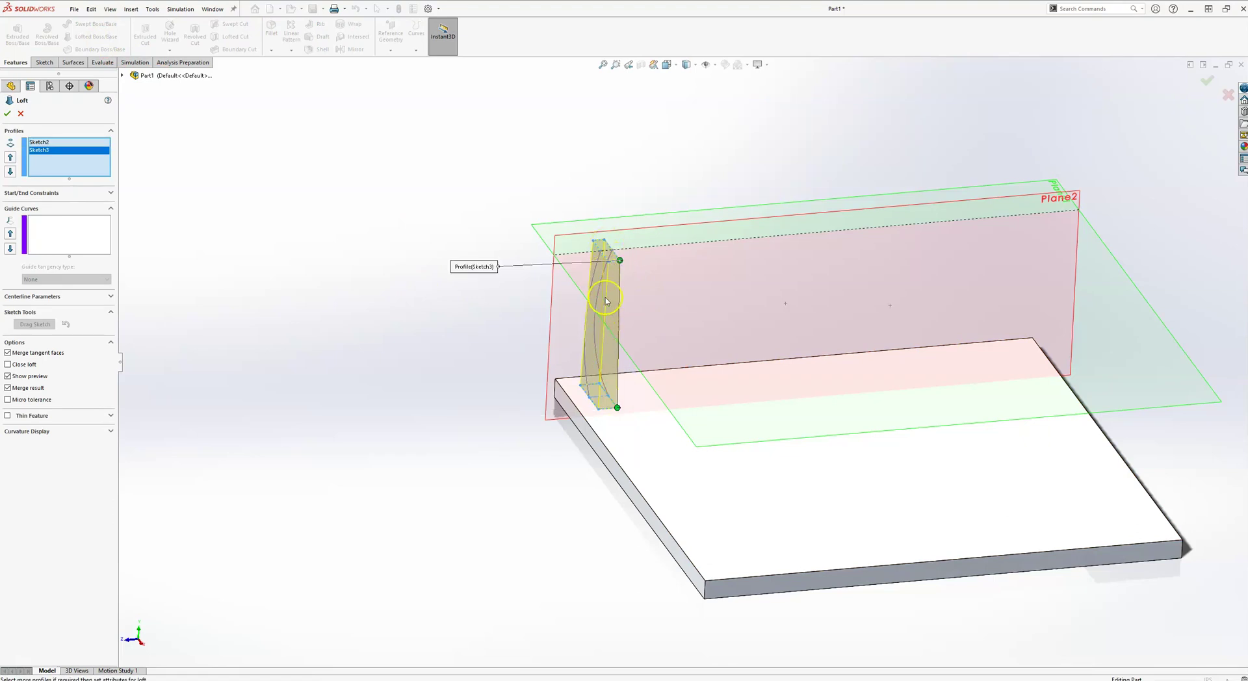
{"action": "middle_click_drag", "start_coordinate": [613, 336], "coordinate": [580, 258]}
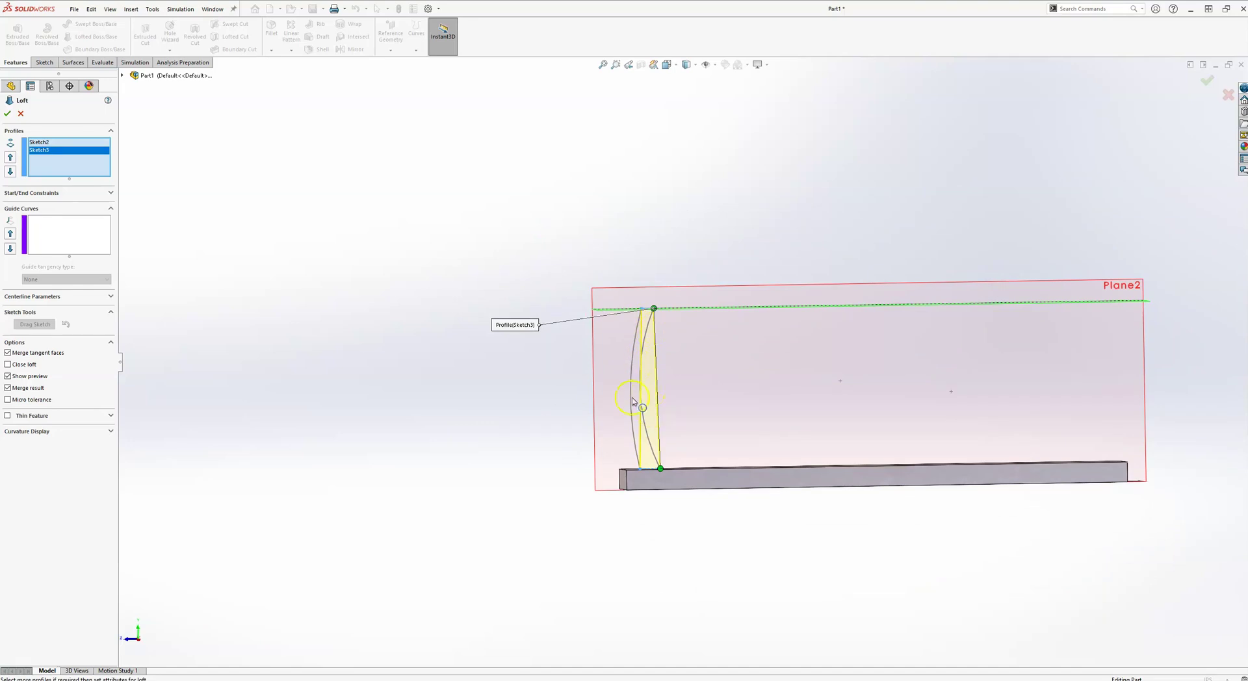
- Add the outer and inner arcs as separate open-loop guide curves and complete the curved loft
{"action": "left_click", "coordinate": [83, 242]}
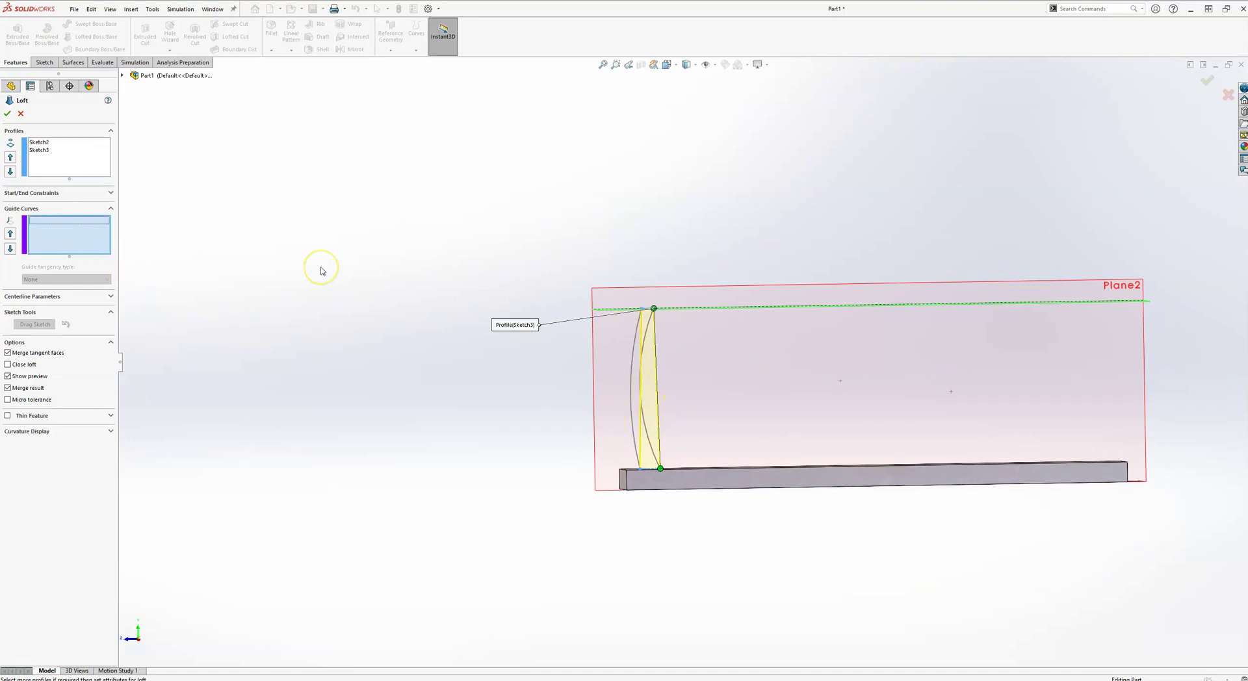
{"action": "left_click", "coordinate": [634, 345]}
{"action": "left_click", "coordinate": [672, 316]}
{"action": "left_click", "coordinate": [660, 300]}
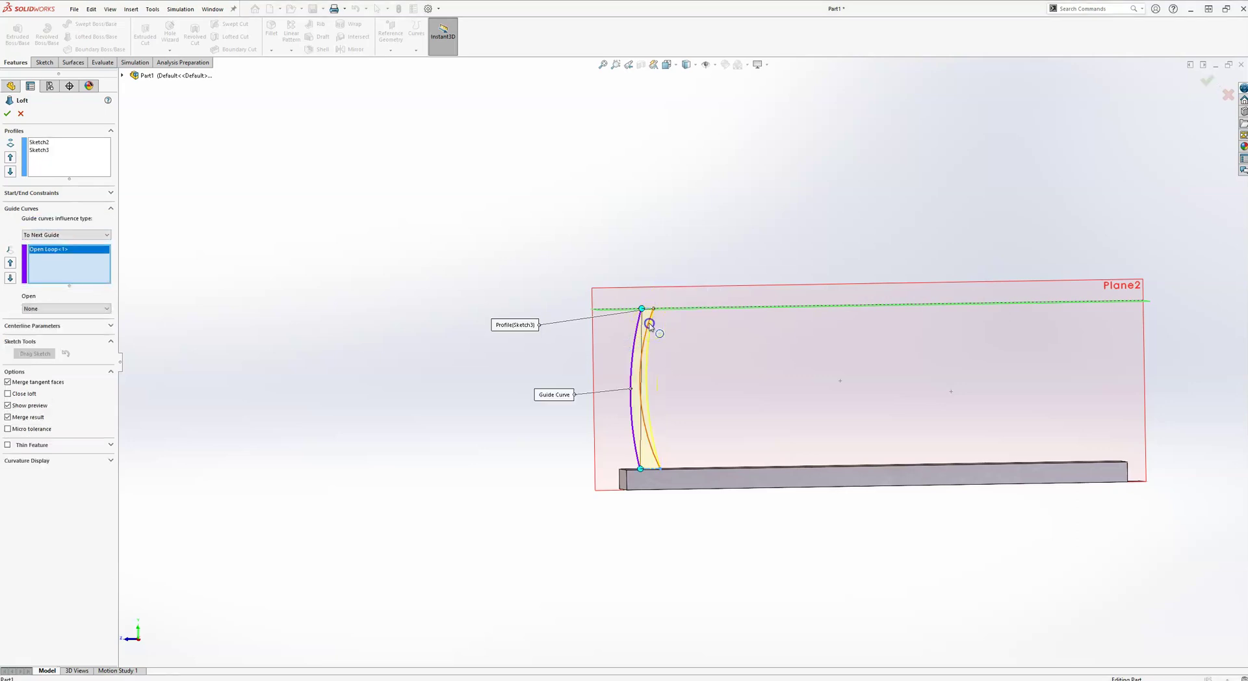
{"action": "left_click", "coordinate": [649, 324]}
{"action": "left_click", "coordinate": [690, 297]}
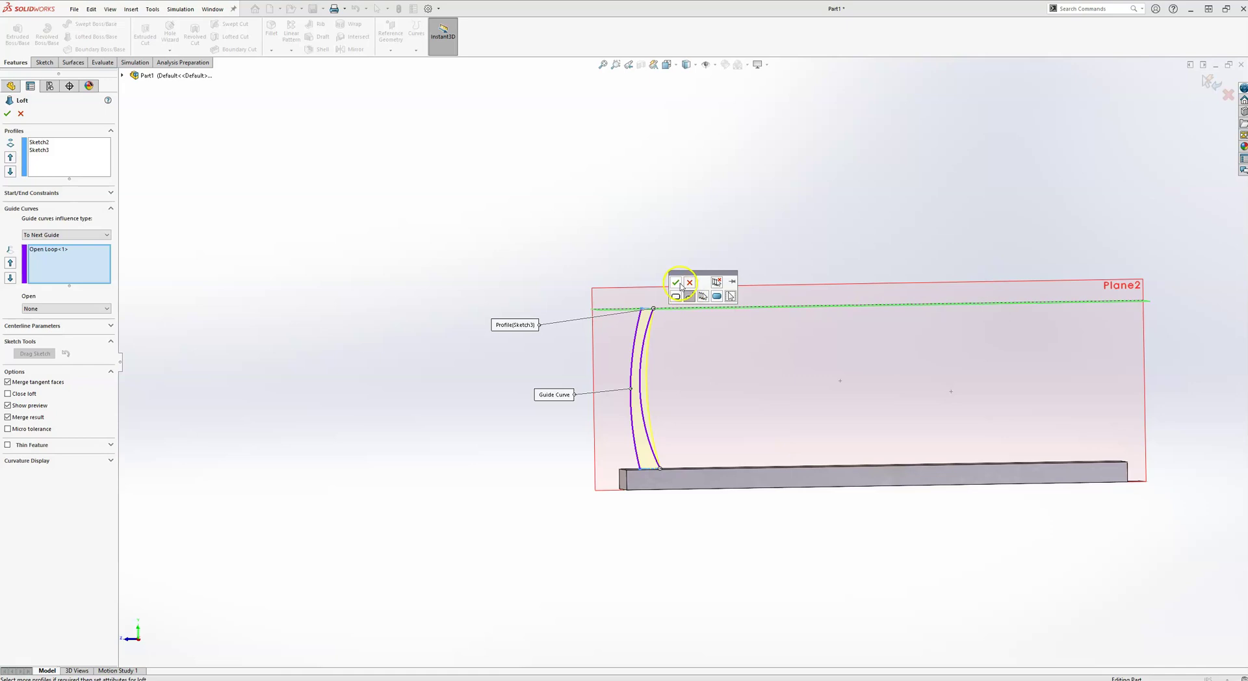
{"action": "left_click", "coordinate": [676, 283]}
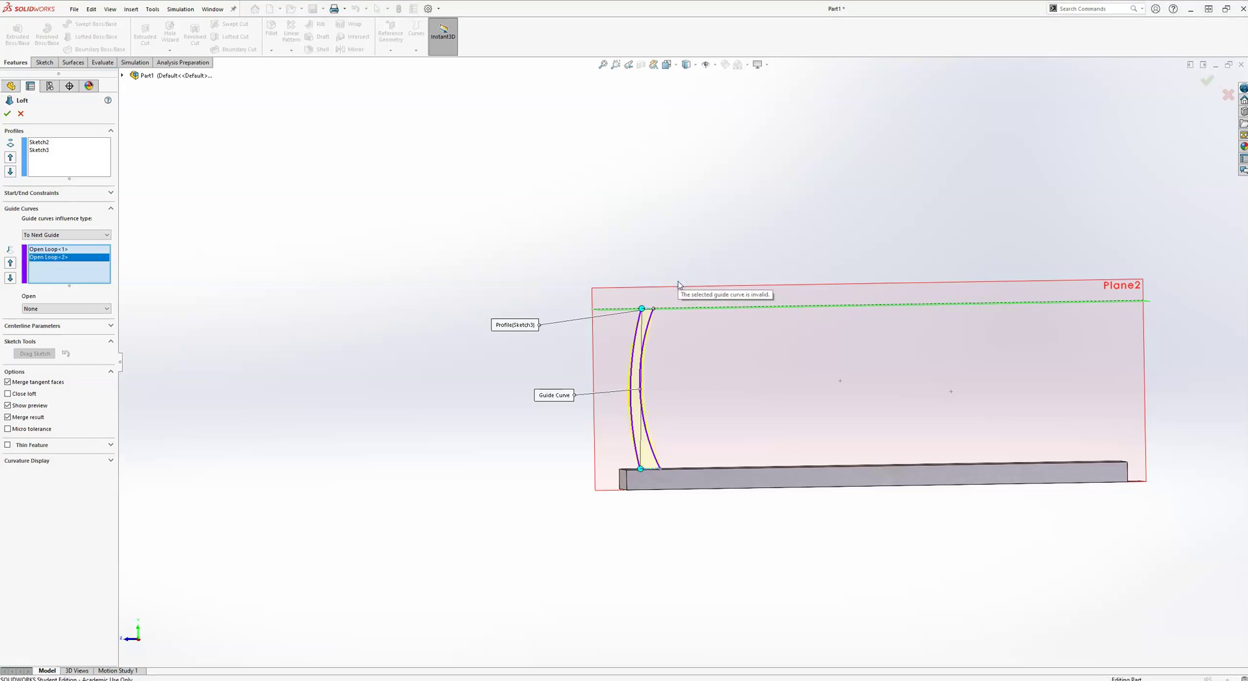
{"action": "middle_click_drag", "start_coordinate": [565, 310], "coordinate": [576, 338]}
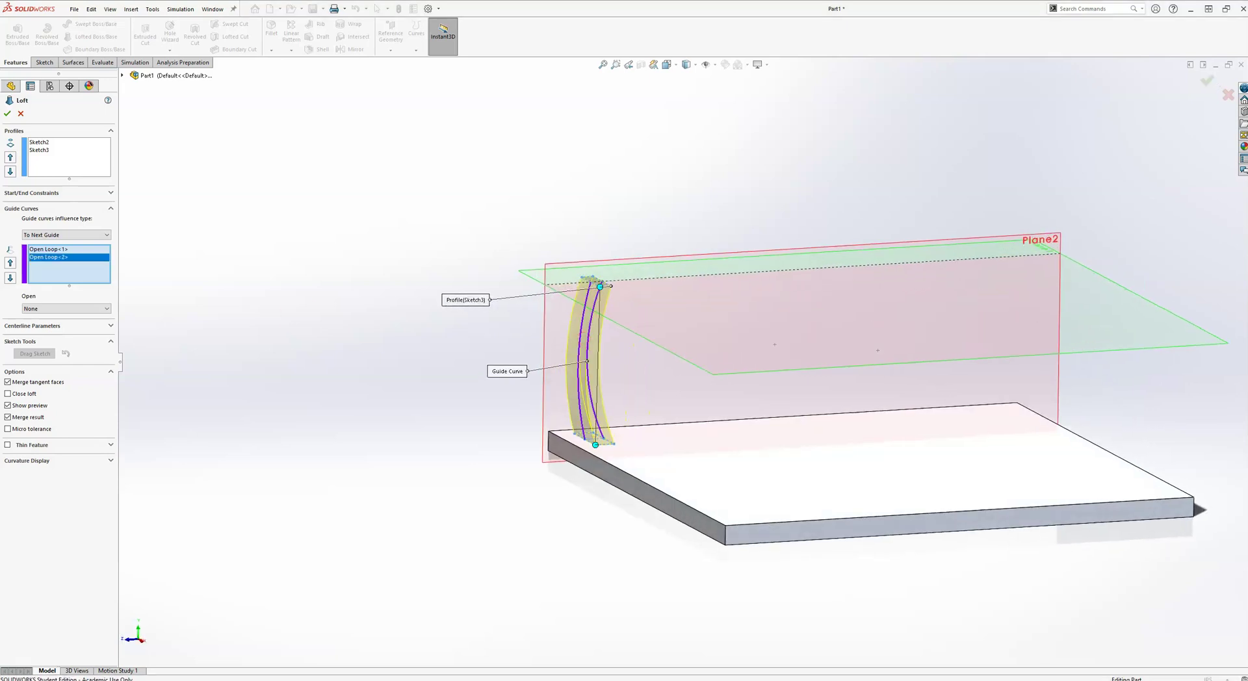
{"action": "left_click", "coordinate": [7, 114]}
{"action": "middle_click_drag", "start_coordinate": [515, 284], "coordinate": [507, 329]}
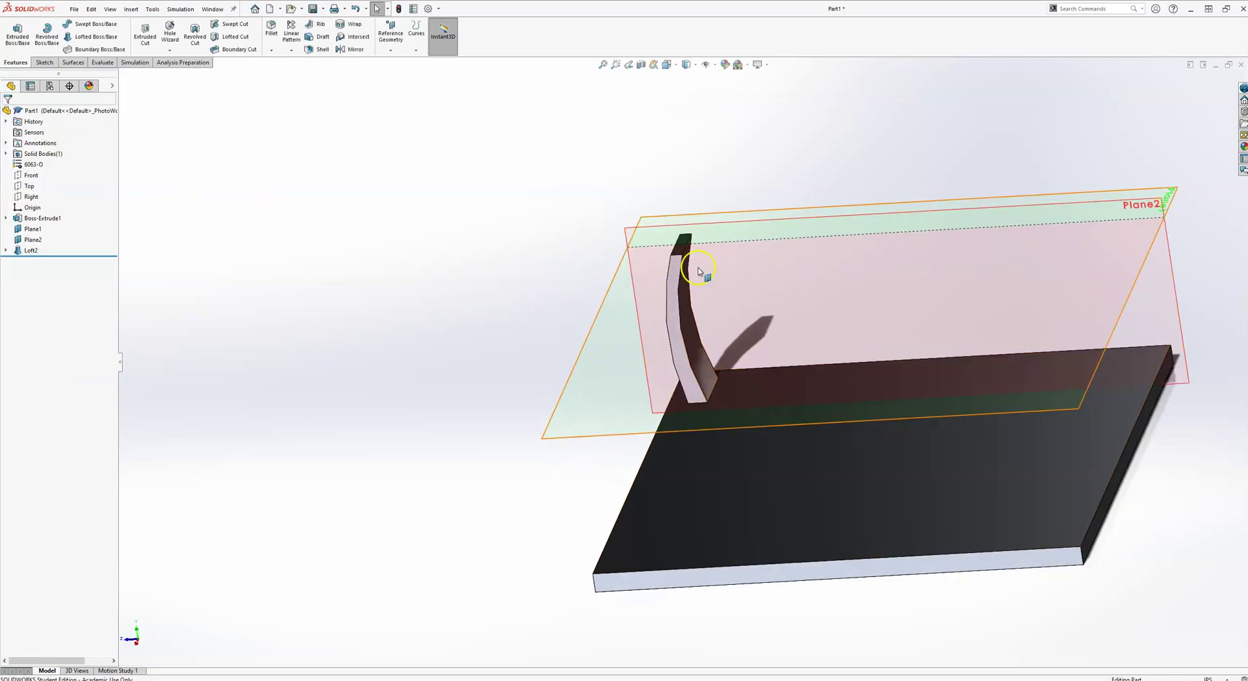
{"action": "middle_click_drag", "start_coordinate": [721, 377], "coordinate": [749, 349]}
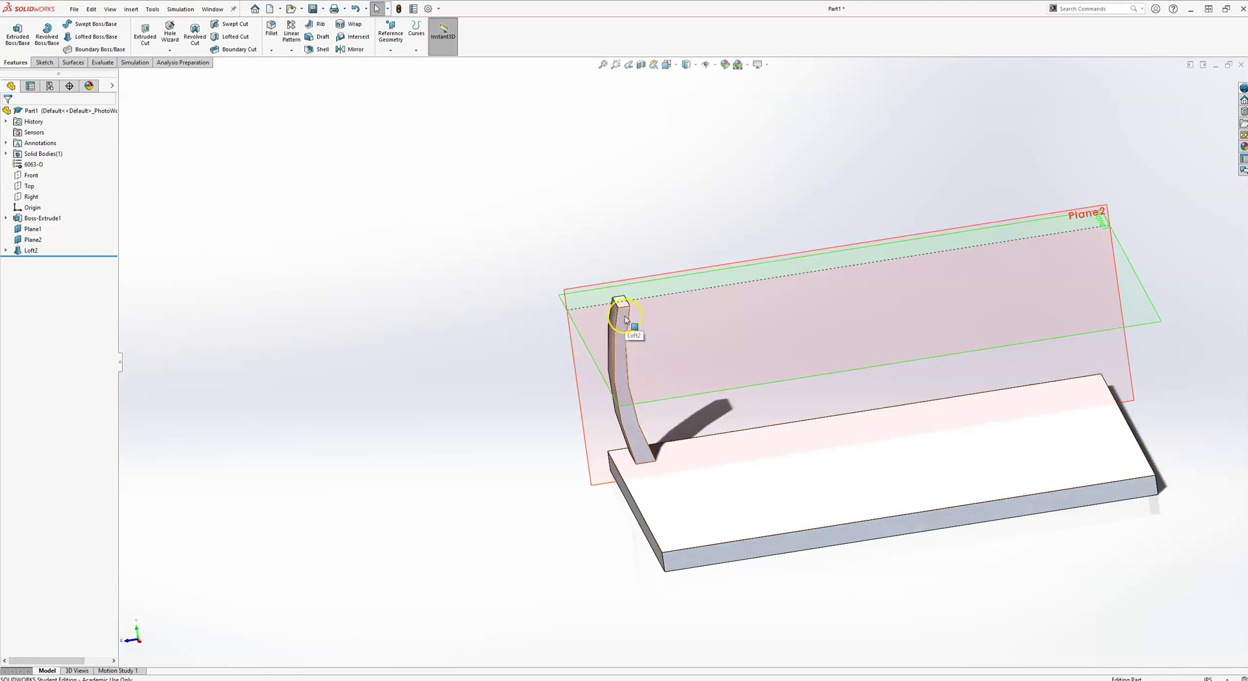
{"action": "middle_click_drag", "start_coordinate": [626, 319], "coordinate": [669, 349]}
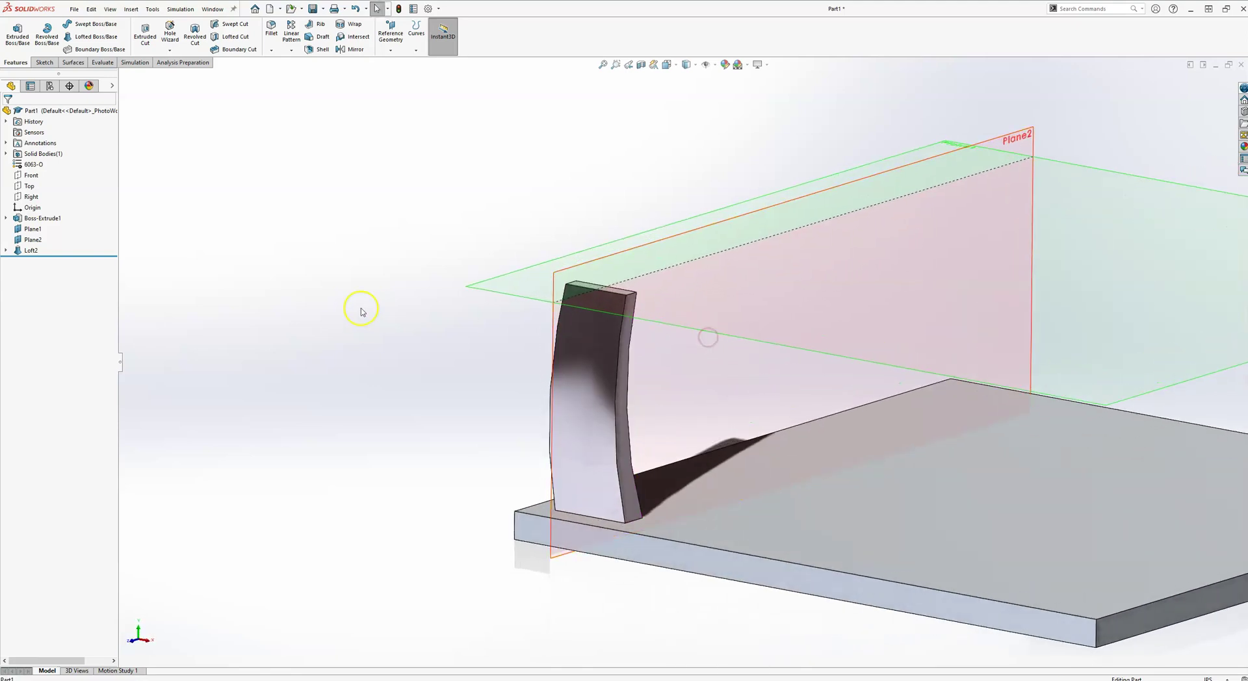
- Delete the curved loft feature while keeping its sketches
{"action": "left_click", "coordinate": [30, 250]}
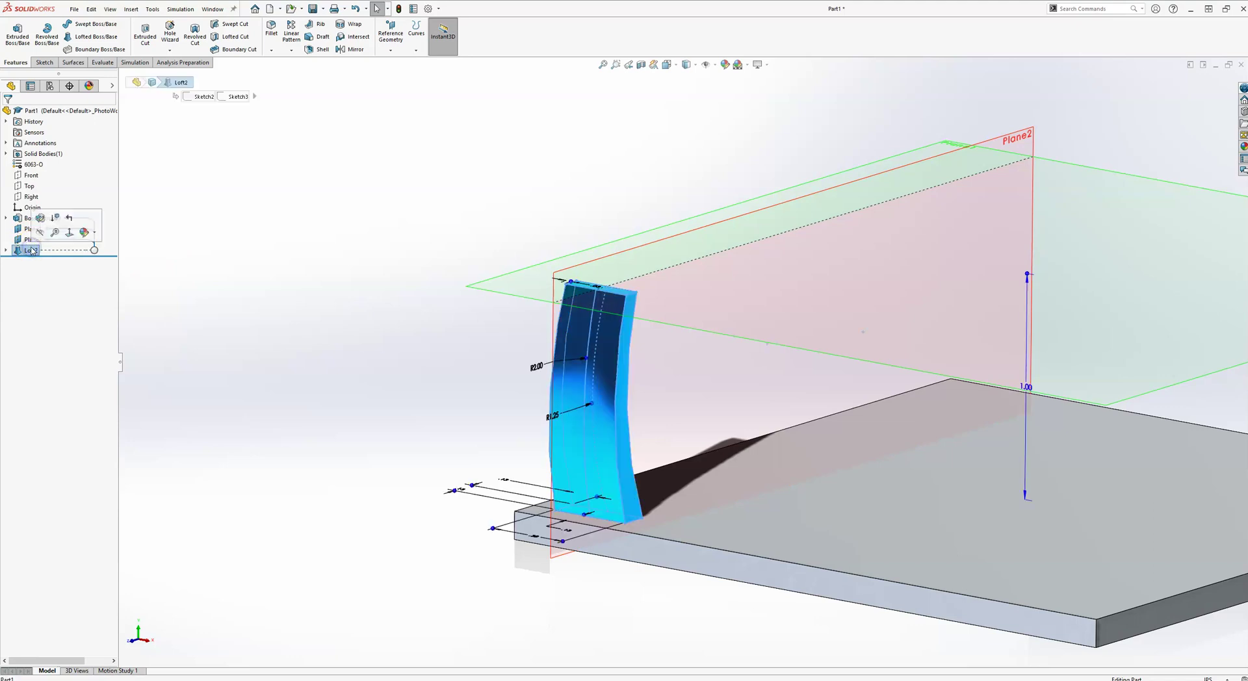
{"action": "key", "text": "Delete"}
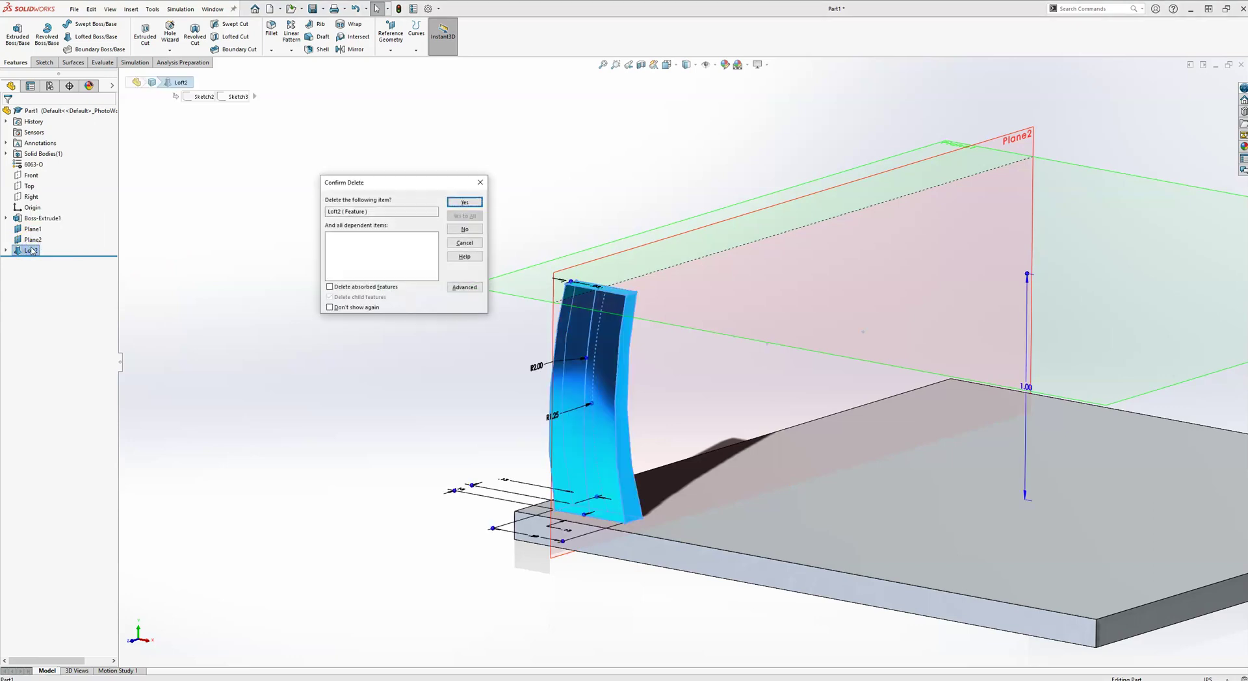
{"action": "left_click", "coordinate": [464, 202]}
- Delete the vertical reference plane together with its dependent guide-arc sketch
{"action": "left_click", "coordinate": [37, 261]}
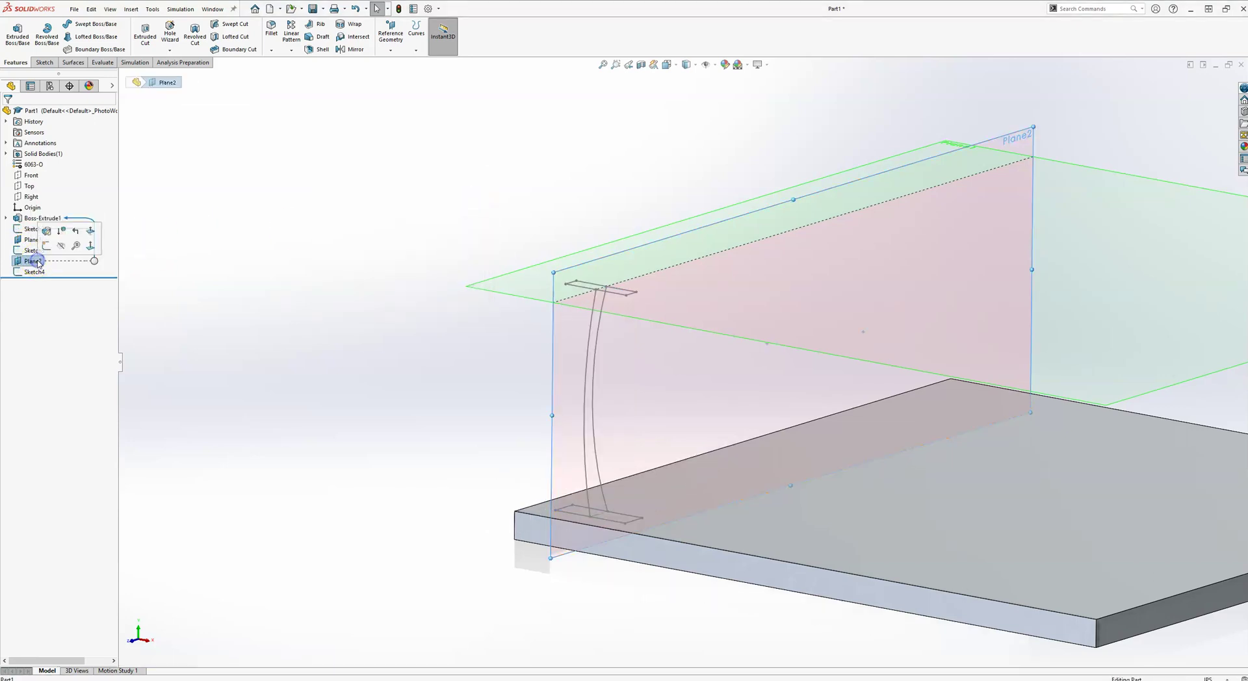
{"action": "key", "text": "Delete"}
{"action": "key", "text": "Return"}
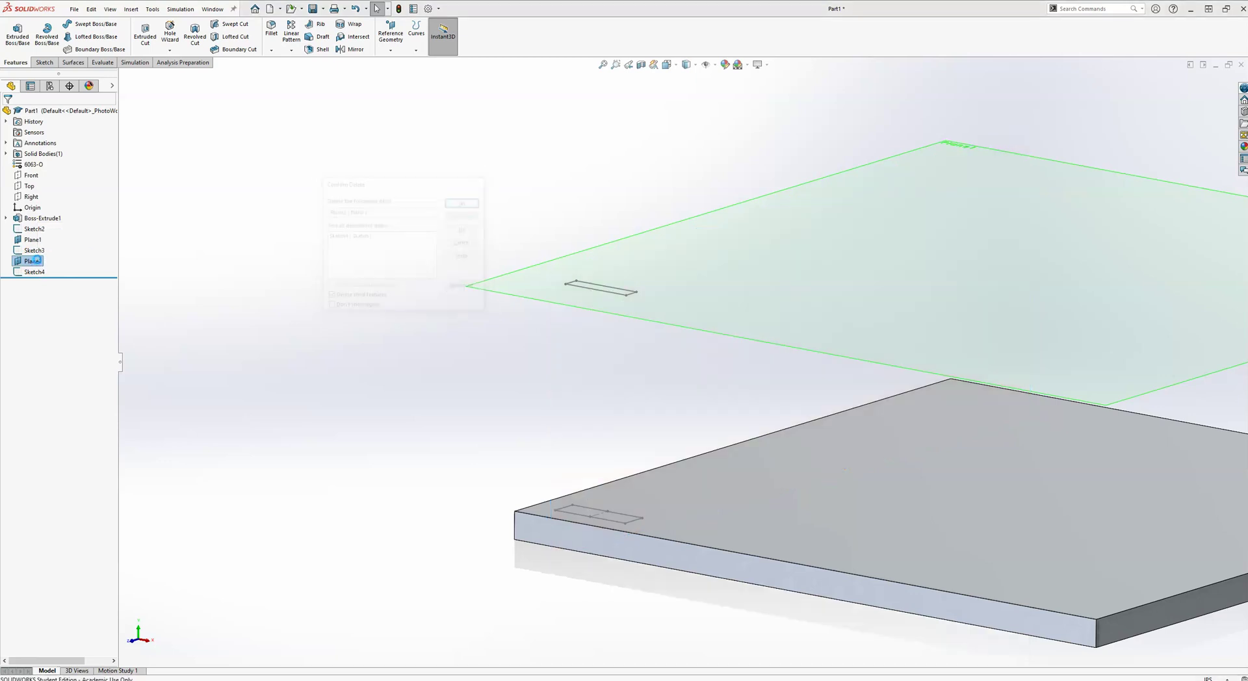
{"action": "left_click", "coordinate": [34, 251]}
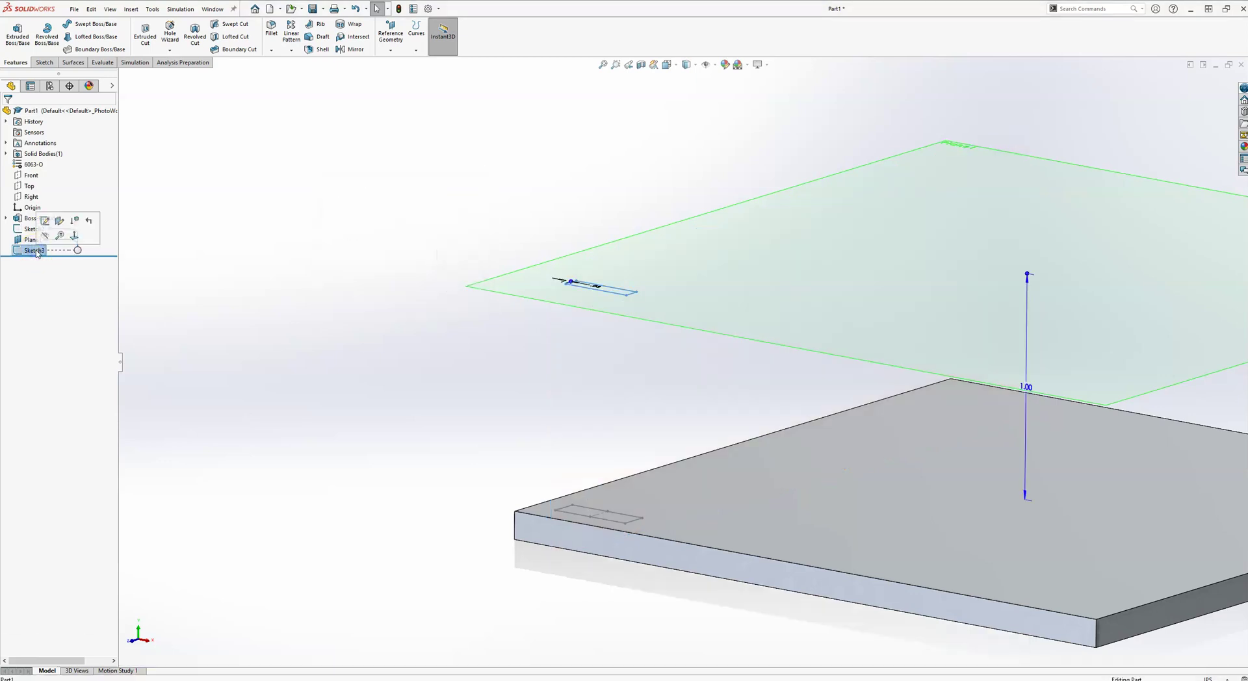
{"action": "left_click", "coordinate": [368, 405]}
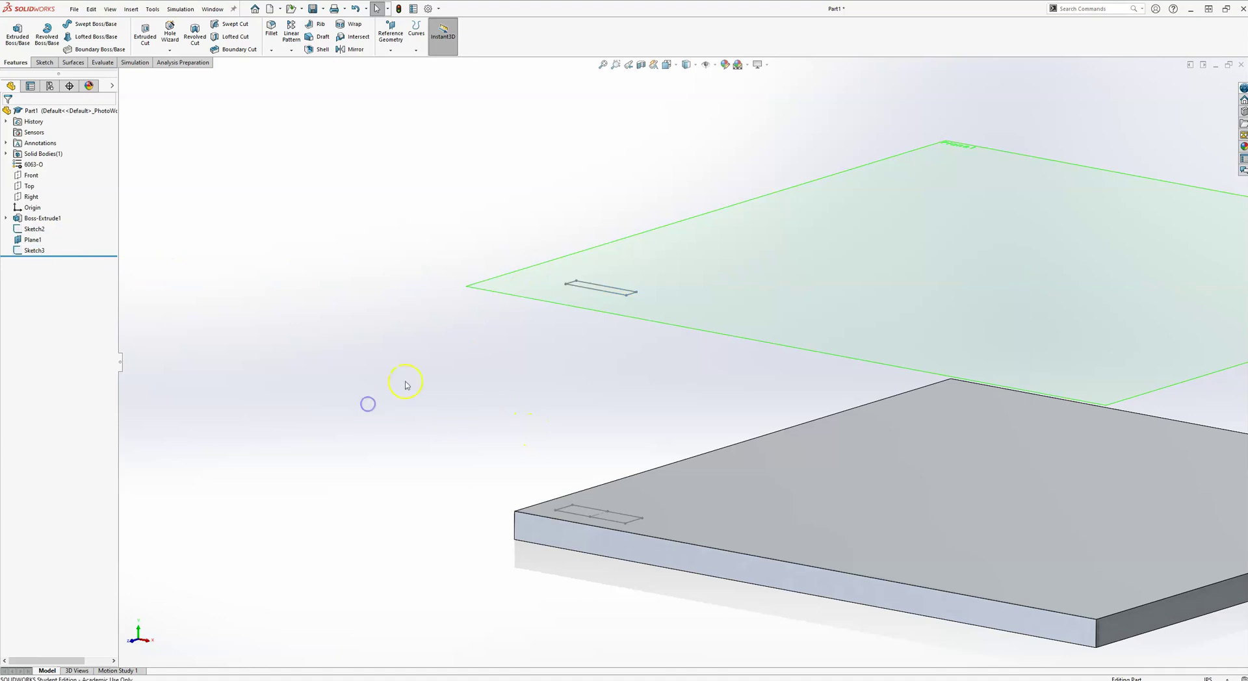
- Loft a straight tapered pin from the base rectangle to the upper rectangle without guide curves
{"action": "scroll", "coordinate": [518, 332], "scroll_direction": "up", "scroll_amount": 3}
{"action": "left_click", "coordinate": [96, 37]}
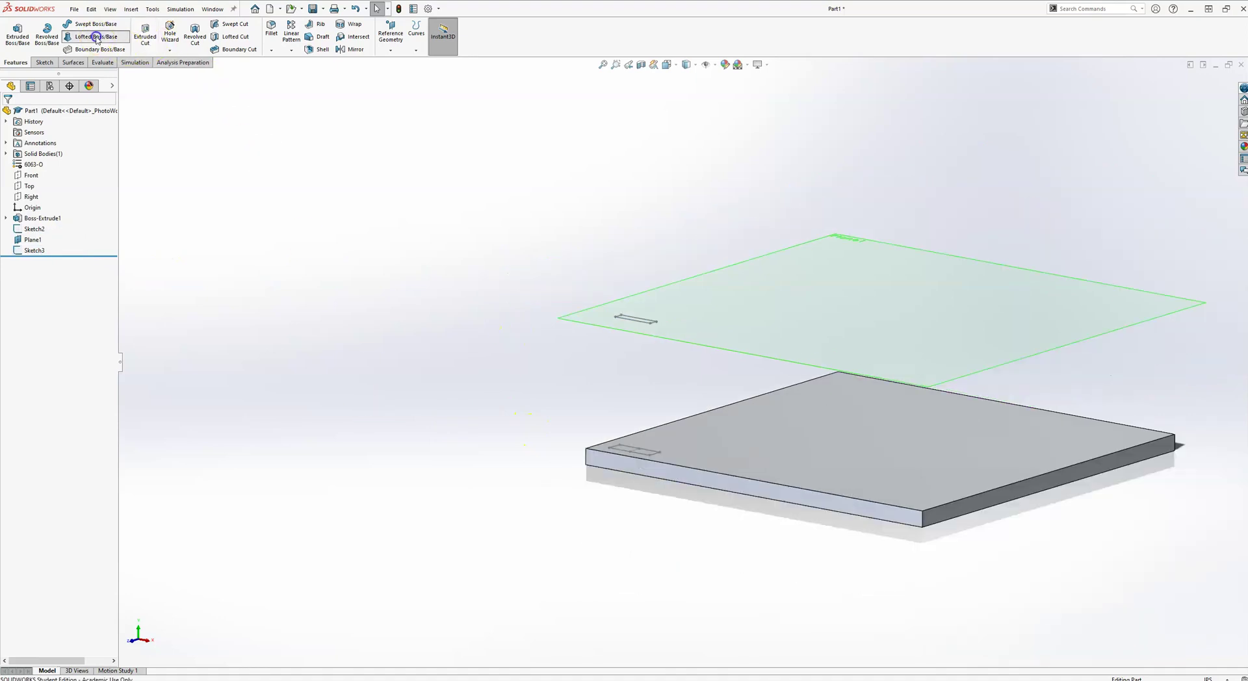
{"action": "scroll", "coordinate": [657, 437], "scroll_direction": "down", "scroll_amount": 3}
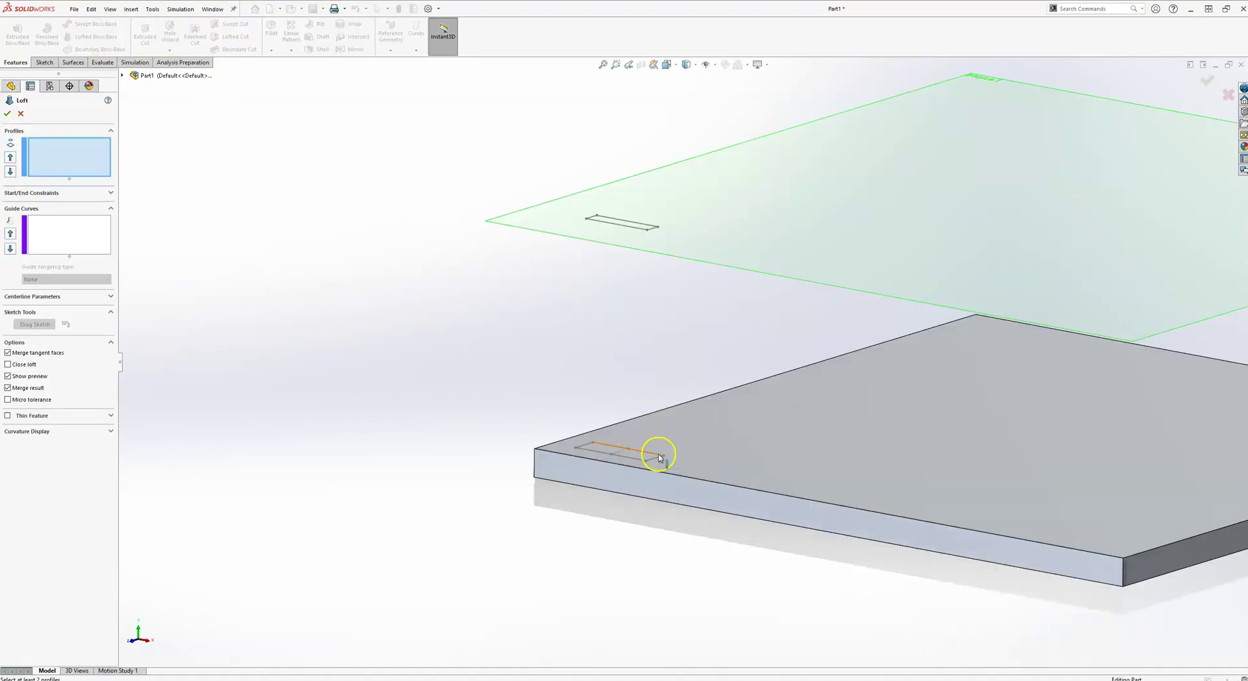
{"action": "left_click", "coordinate": [658, 453]}
{"action": "left_click", "coordinate": [652, 228]}
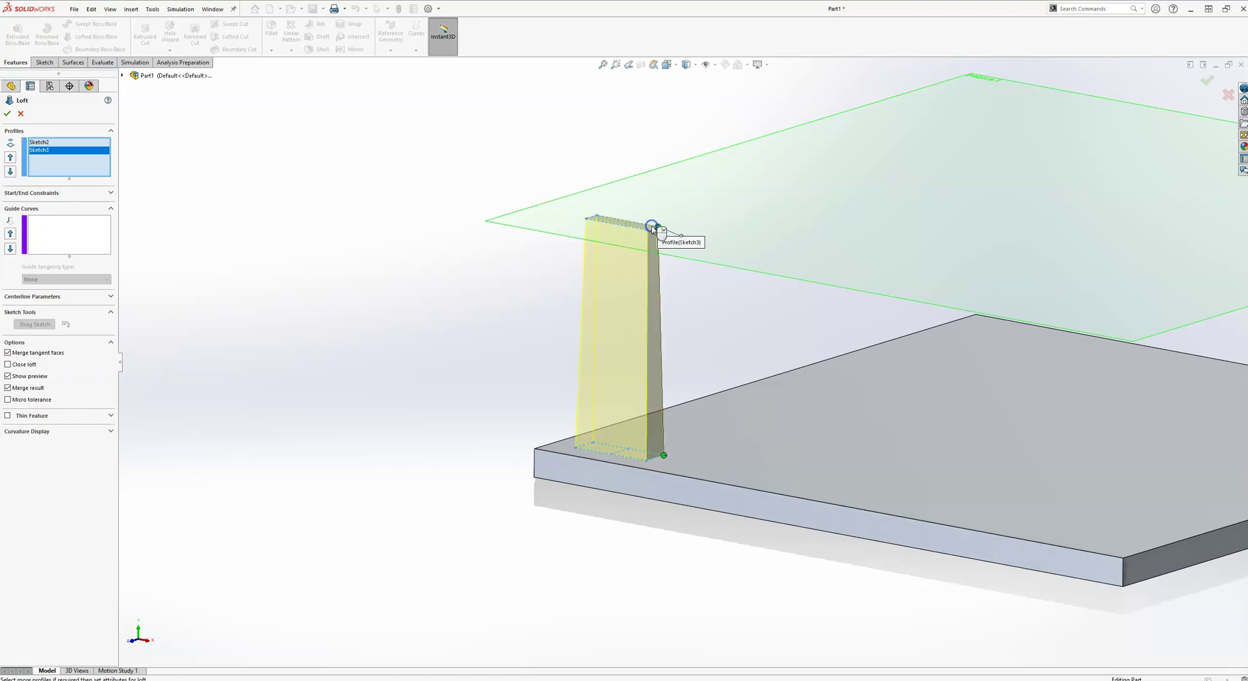
{"action": "scroll", "coordinate": [660, 374], "scroll_direction": "up", "scroll_amount": 2}
{"action": "scroll", "coordinate": [845, 292], "scroll_direction": "down", "scroll_amount": 1}
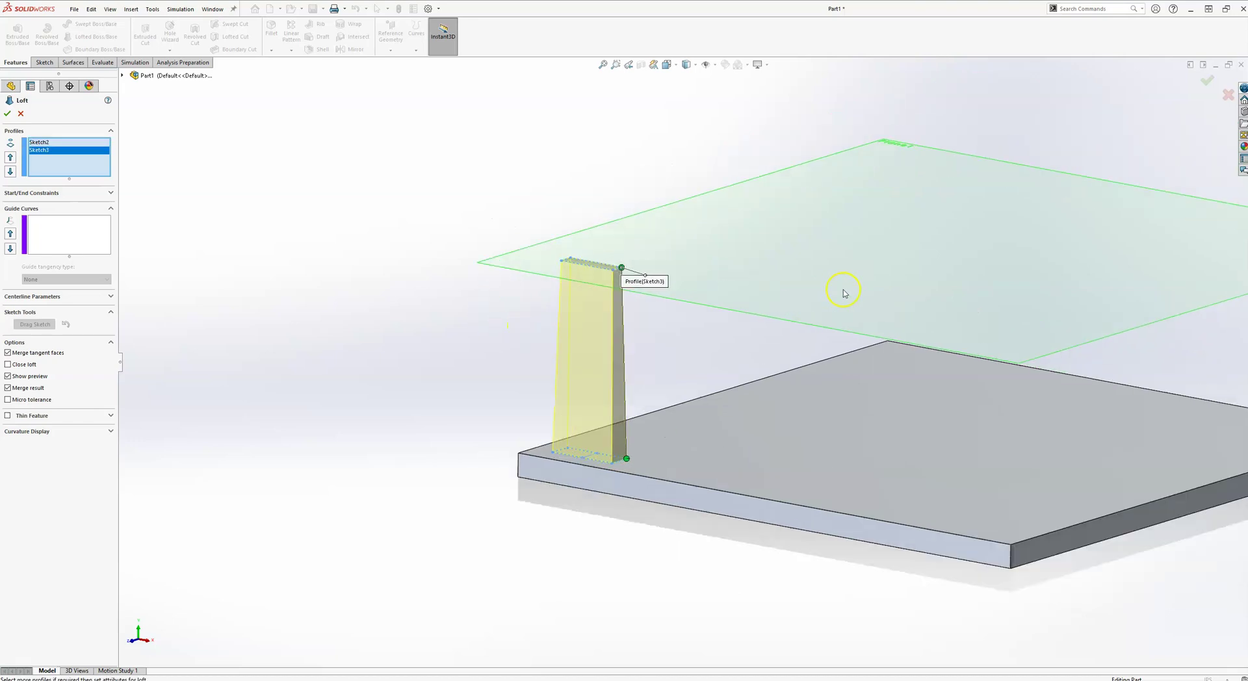
{"action": "left_click", "coordinate": [11, 115]}
{"action": "scroll", "coordinate": [366, 193], "scroll_direction": "up", "scroll_amount": 3}
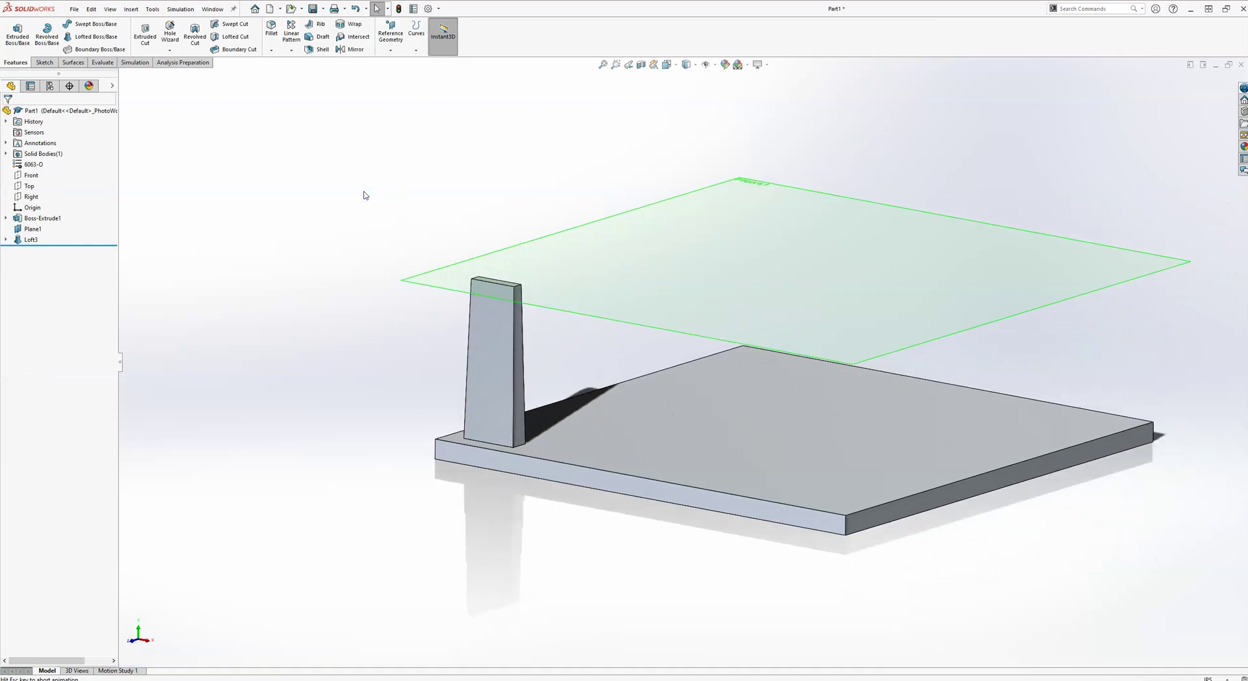
- Check the corner radius in the PDF drawing and fillet the pin's four tapered corner edges with a 0.025 in radius
{"action": "key", "text": "alt+Tab"}
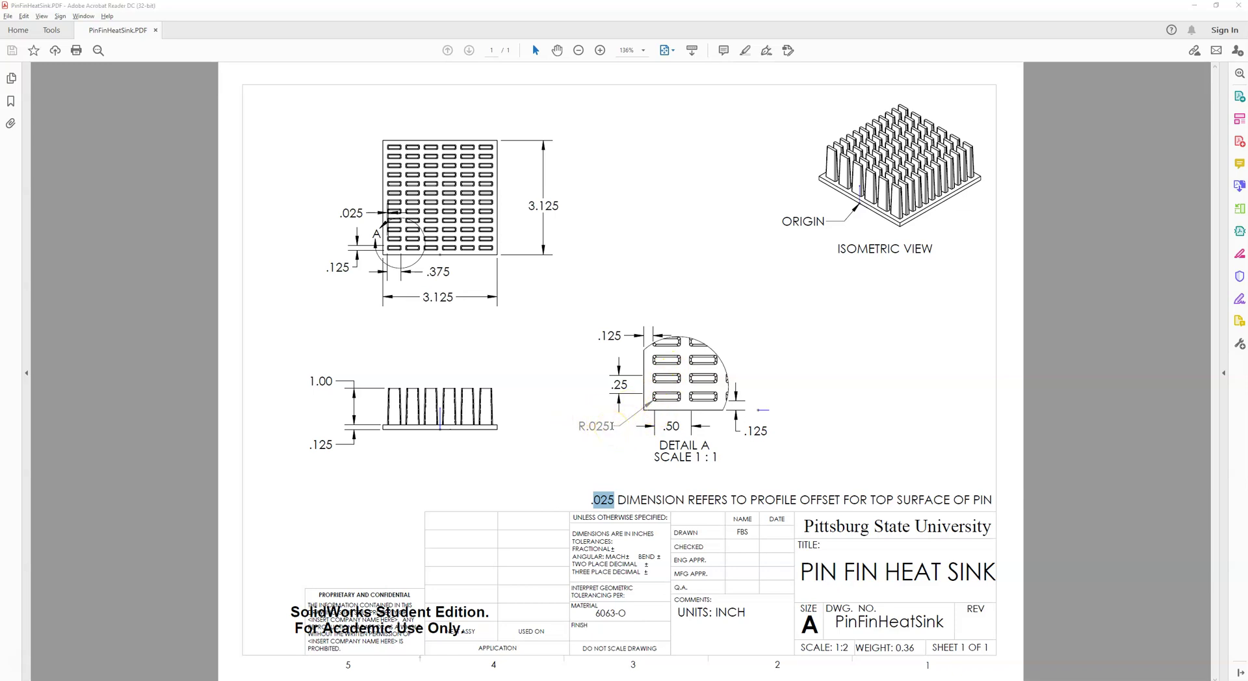
{"action": "key", "text": "alt+Tab"}
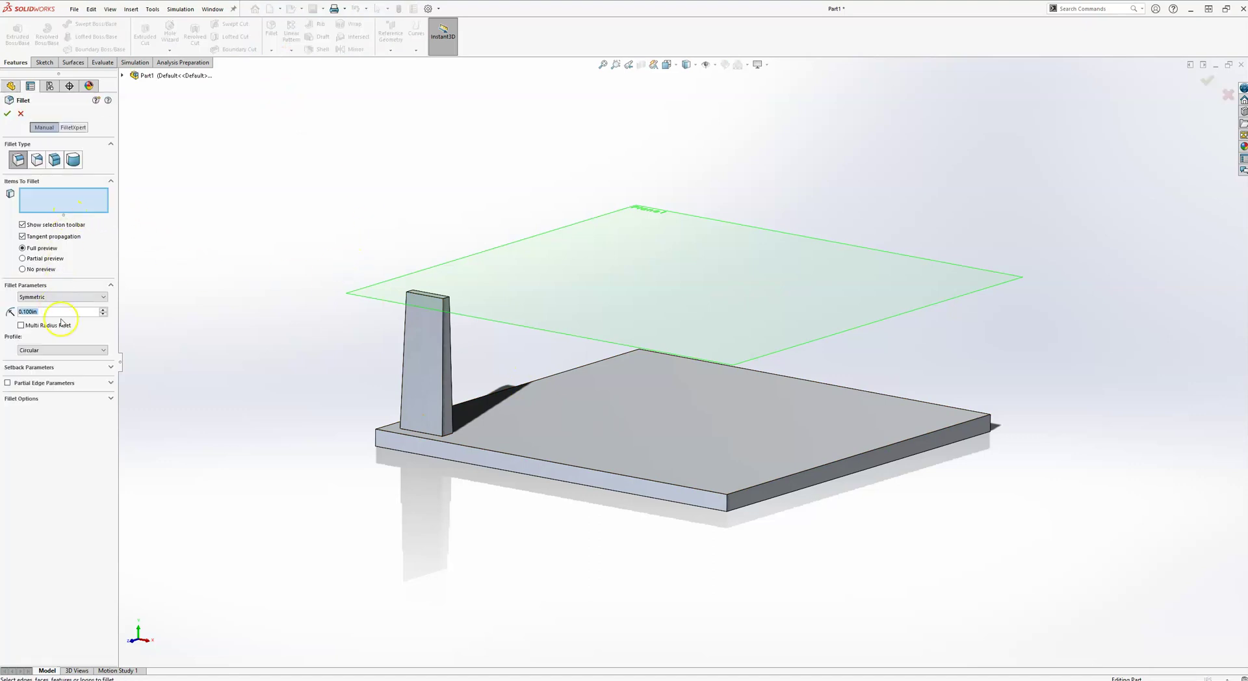
{"action": "type", "text": "025"}
{"action": "key", "text": "Return"}
{"action": "left_click", "coordinate": [445, 384]}
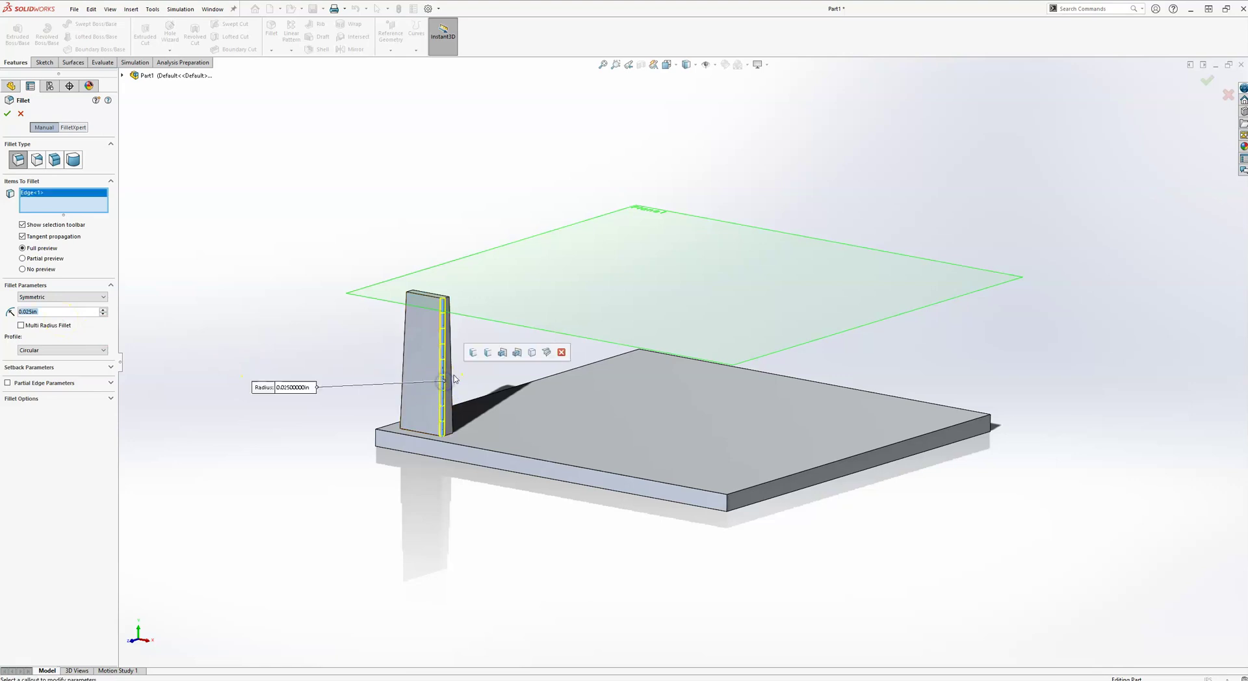
{"action": "left_click", "coordinate": [451, 375]}
{"action": "middle_click_drag", "start_coordinate": [451, 381], "coordinate": [547, 510]}
{"action": "scroll", "coordinate": [489, 445], "scroll_direction": "down", "scroll_amount": 2}
{"action": "left_click", "coordinate": [488, 445]}
{"action": "left_click", "coordinate": [493, 394]}
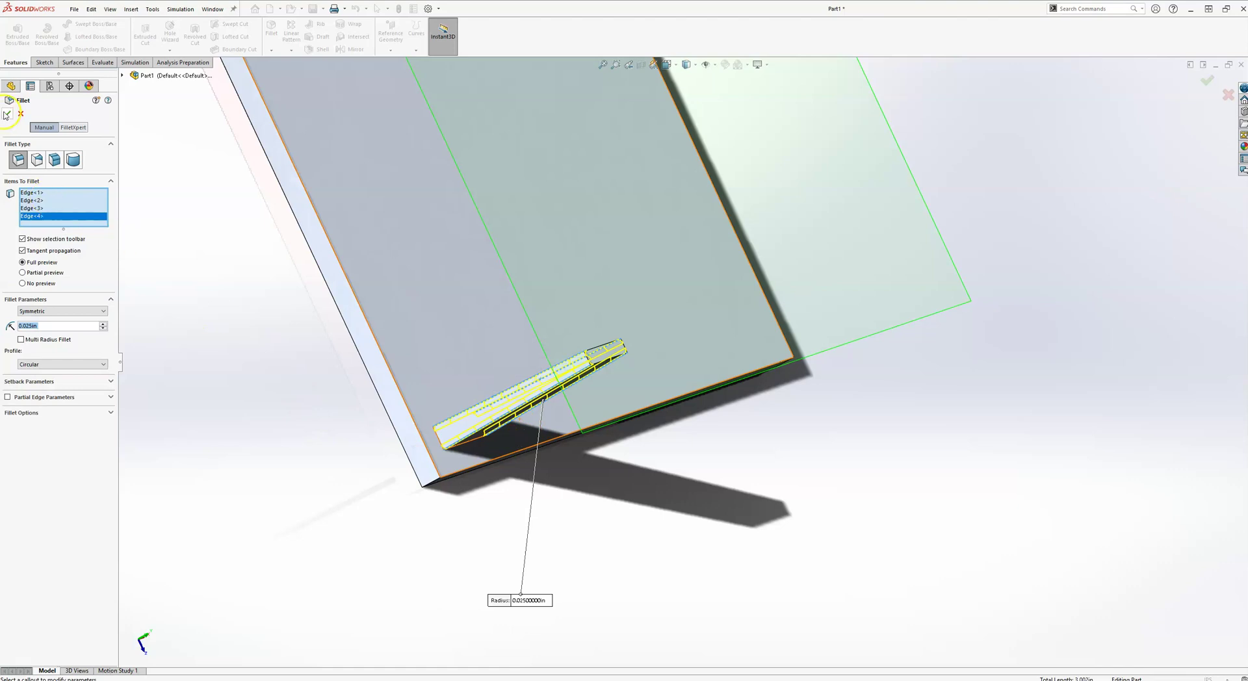
{"action": "key", "text": "Return"}
{"action": "key", "text": "ctrl+7"}
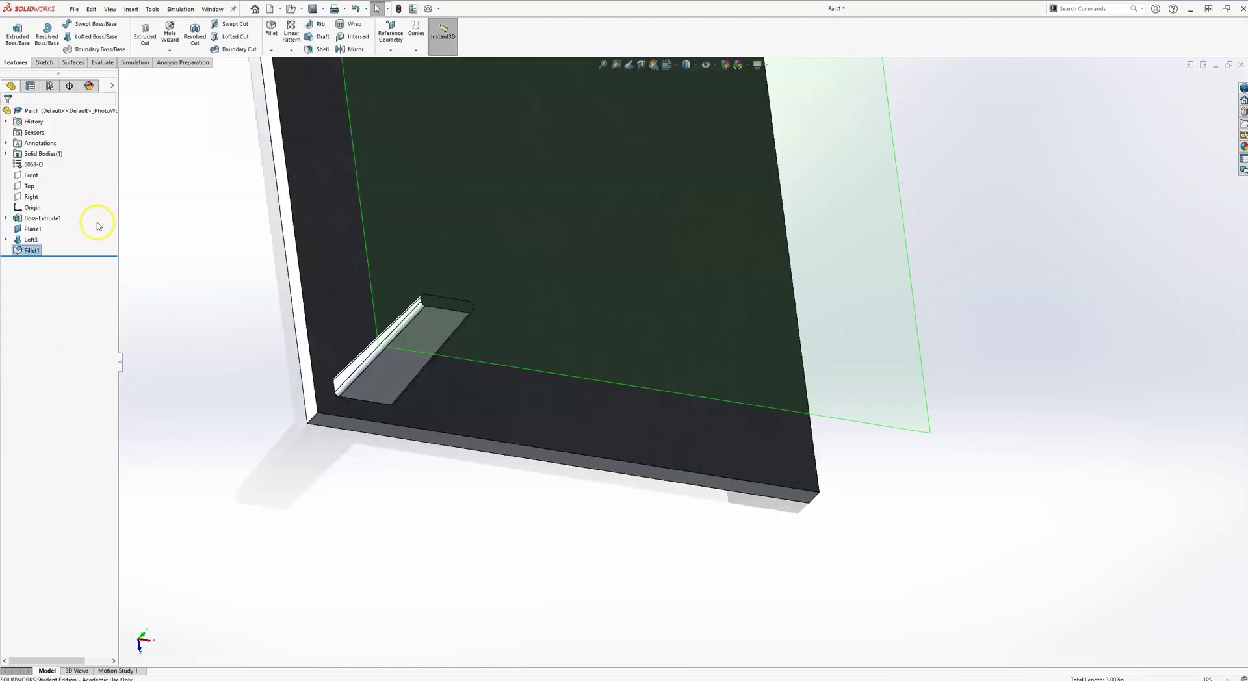
- Hide the reference plane above the base plate
{"action": "key", "text": "alt+Tab"}
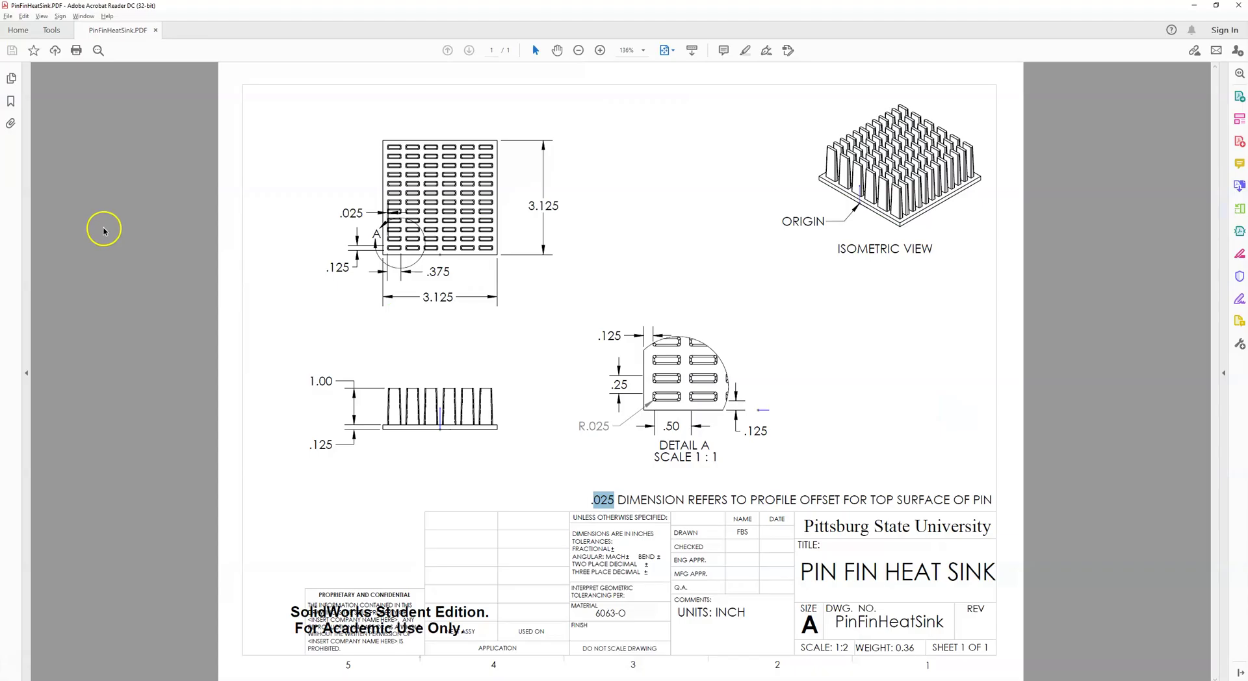
{"action": "key", "text": "alt+Tab"}
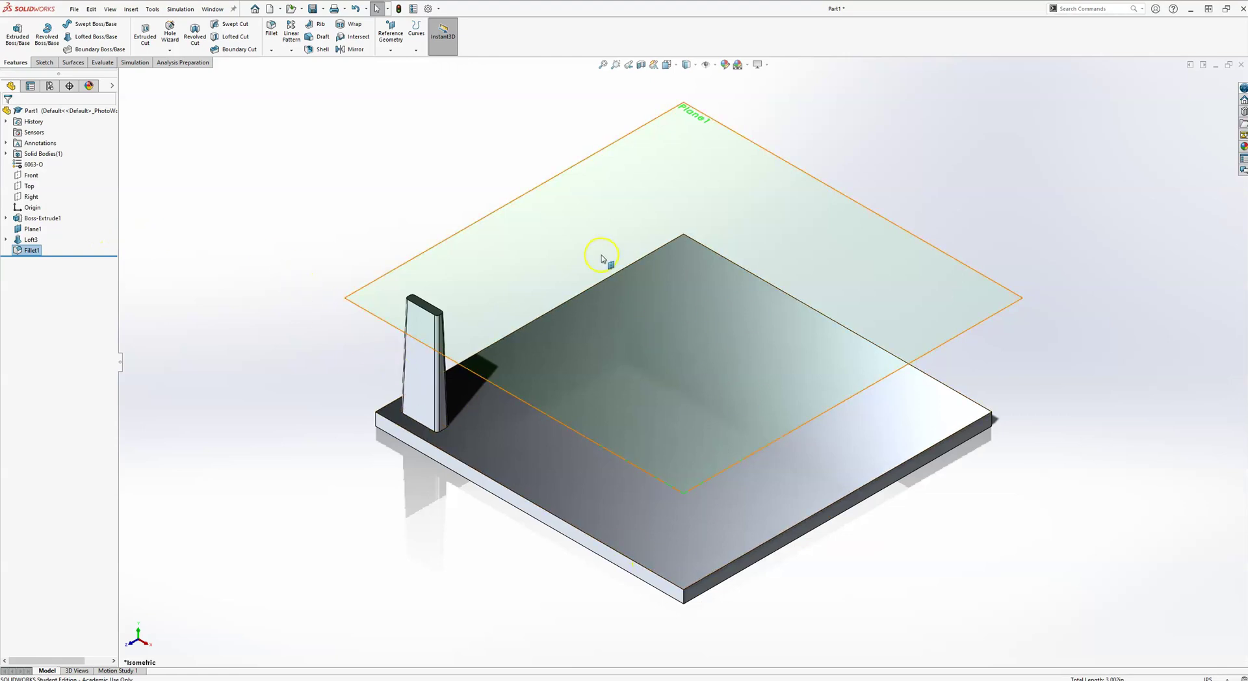
{"action": "left_click", "coordinate": [507, 351]}
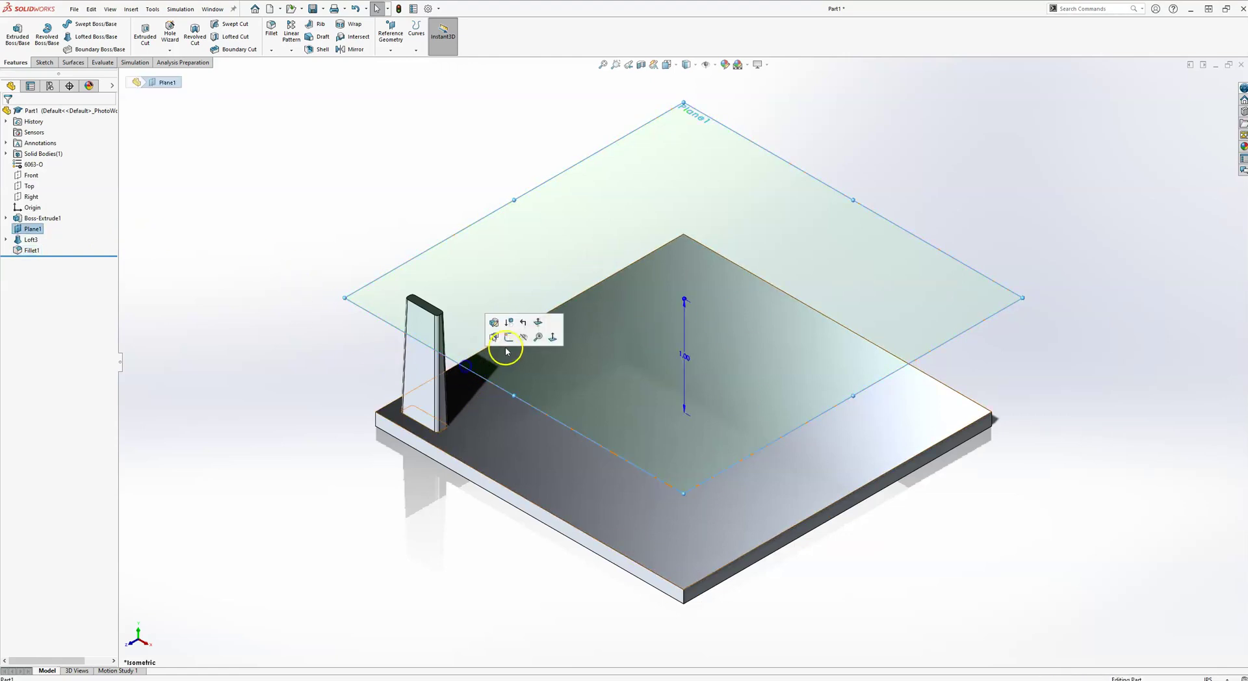
{"action": "left_click", "coordinate": [523, 336]}
{"action": "key", "text": "f"}
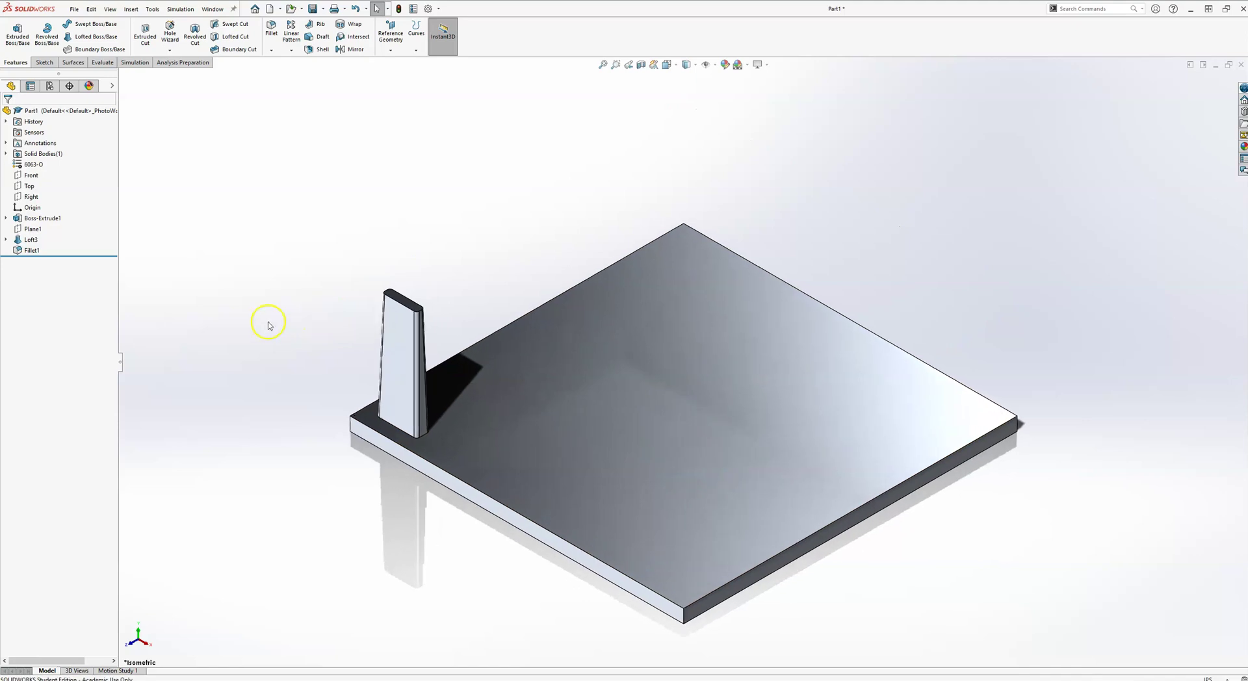
- Start a linear pattern with the pin's loft and its fillet as the features to repeat
{"action": "left_click", "coordinate": [292, 50]}
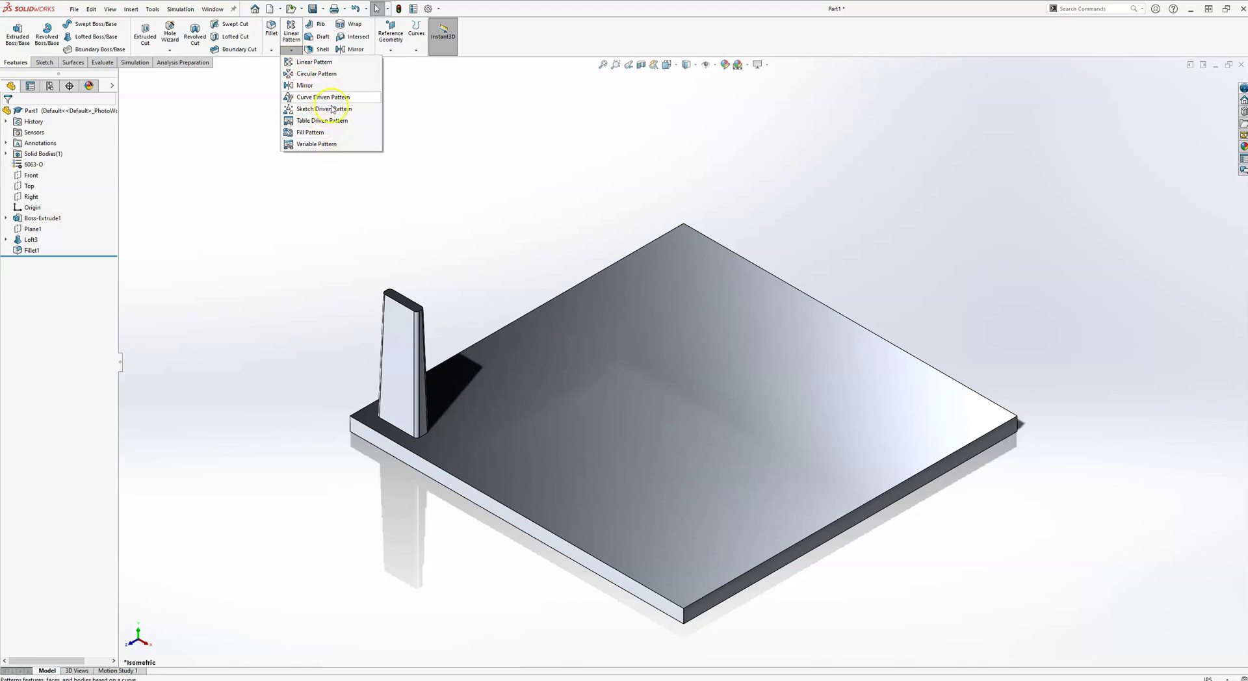
{"action": "left_click", "coordinate": [321, 65]}
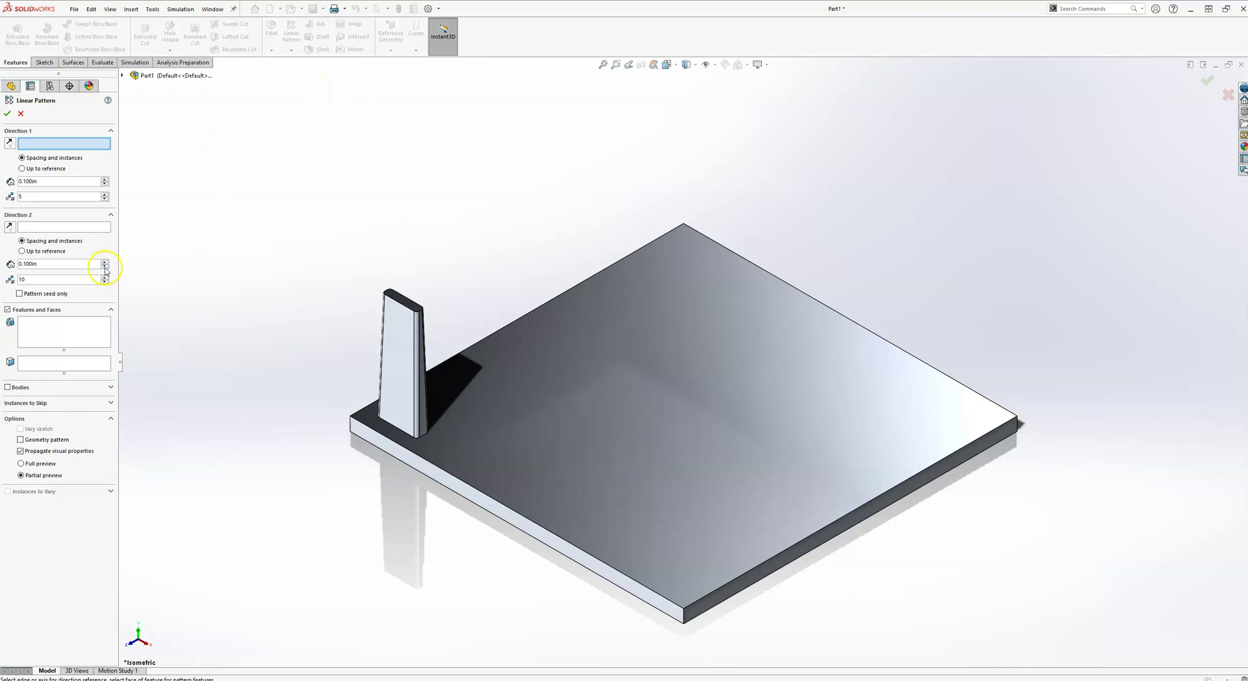
{"action": "left_click", "coordinate": [68, 339]}
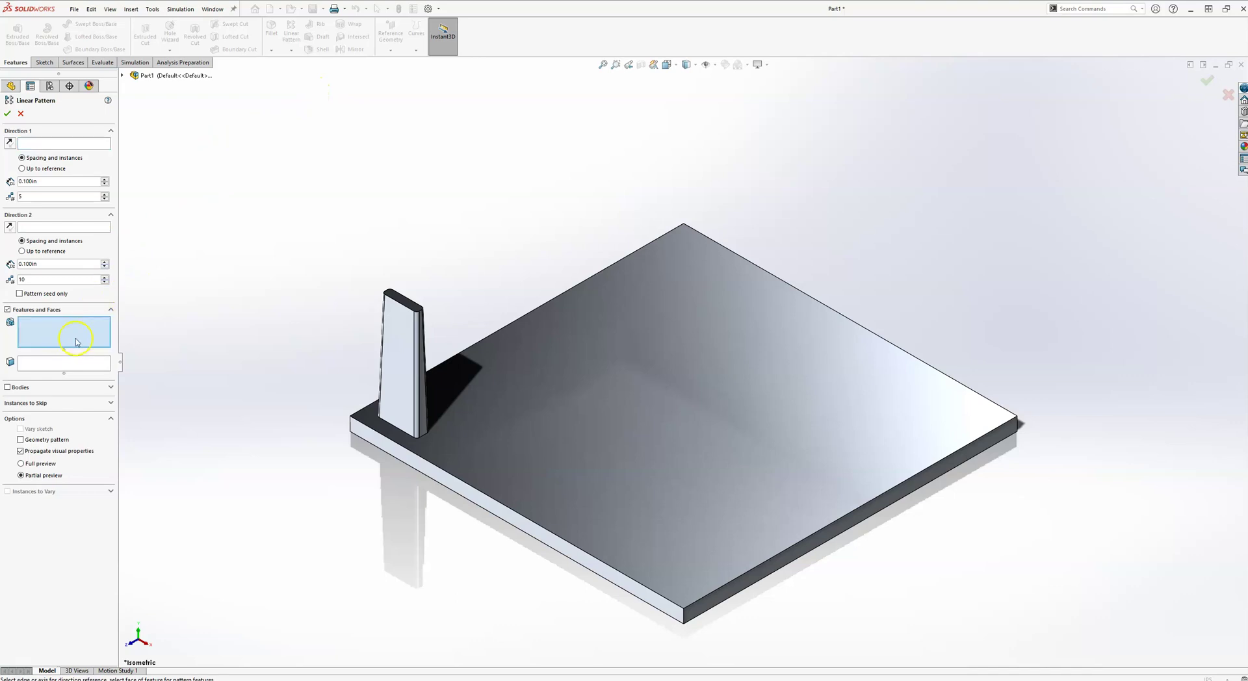
{"action": "left_click", "coordinate": [123, 76]}
{"action": "left_click", "coordinate": [156, 205]}
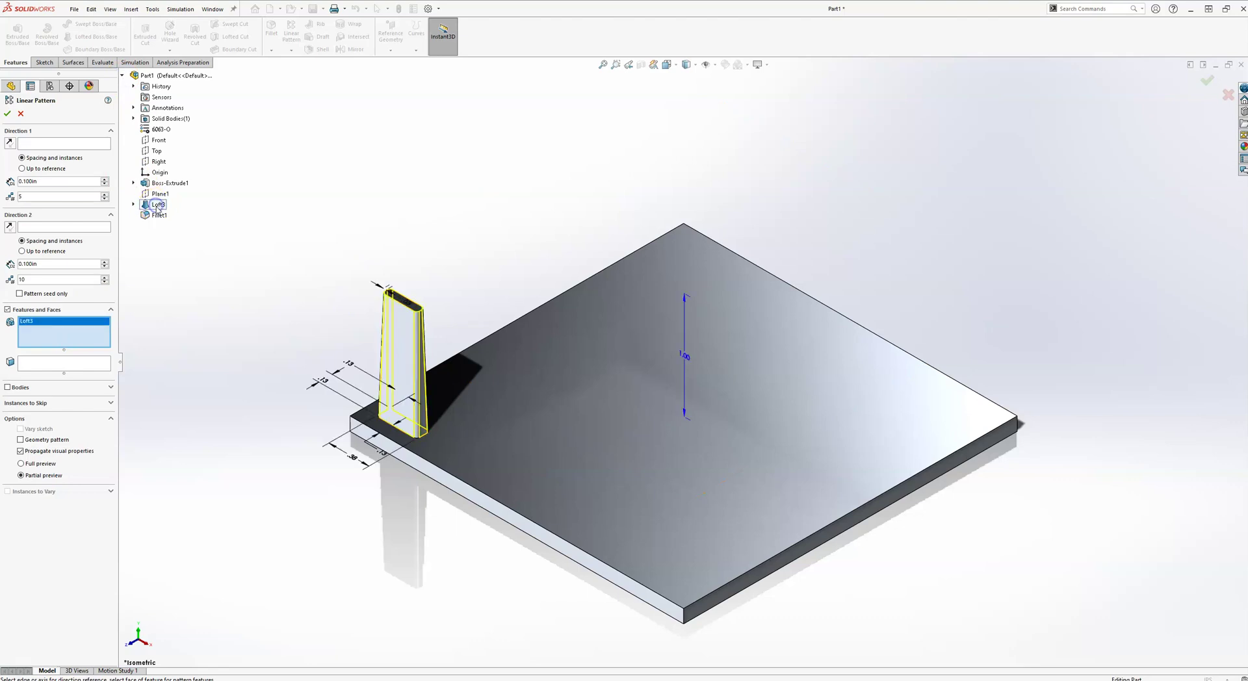
{"action": "left_click", "coordinate": [158, 216]}
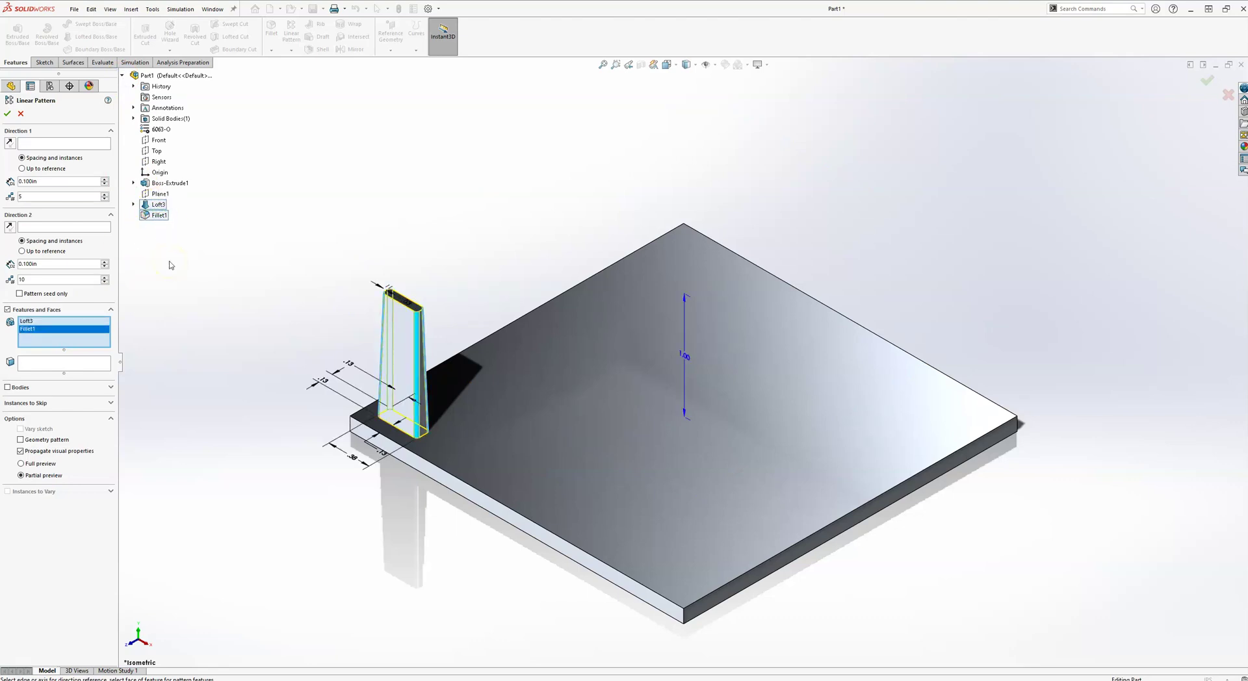
- Set the pattern's first direction along the base's front edge with 0.5 in spacing from the drawing and 6 instances
{"action": "left_click", "coordinate": [83, 143]}
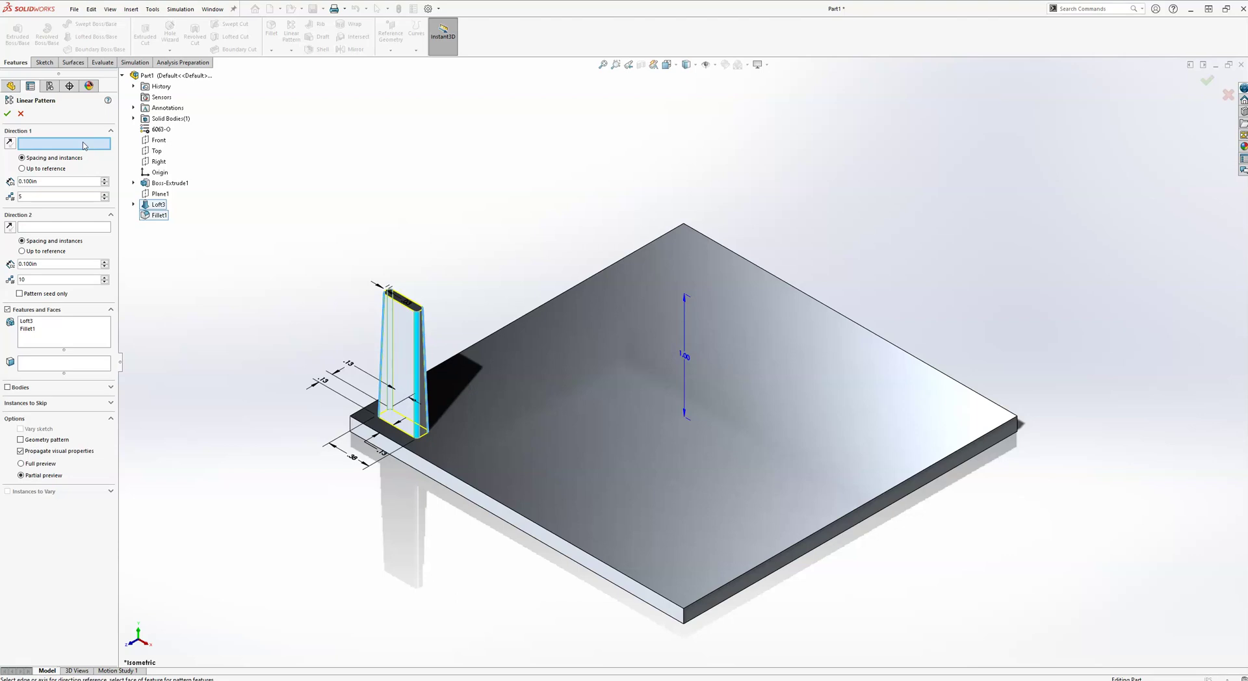
{"action": "left_click", "coordinate": [412, 456]}
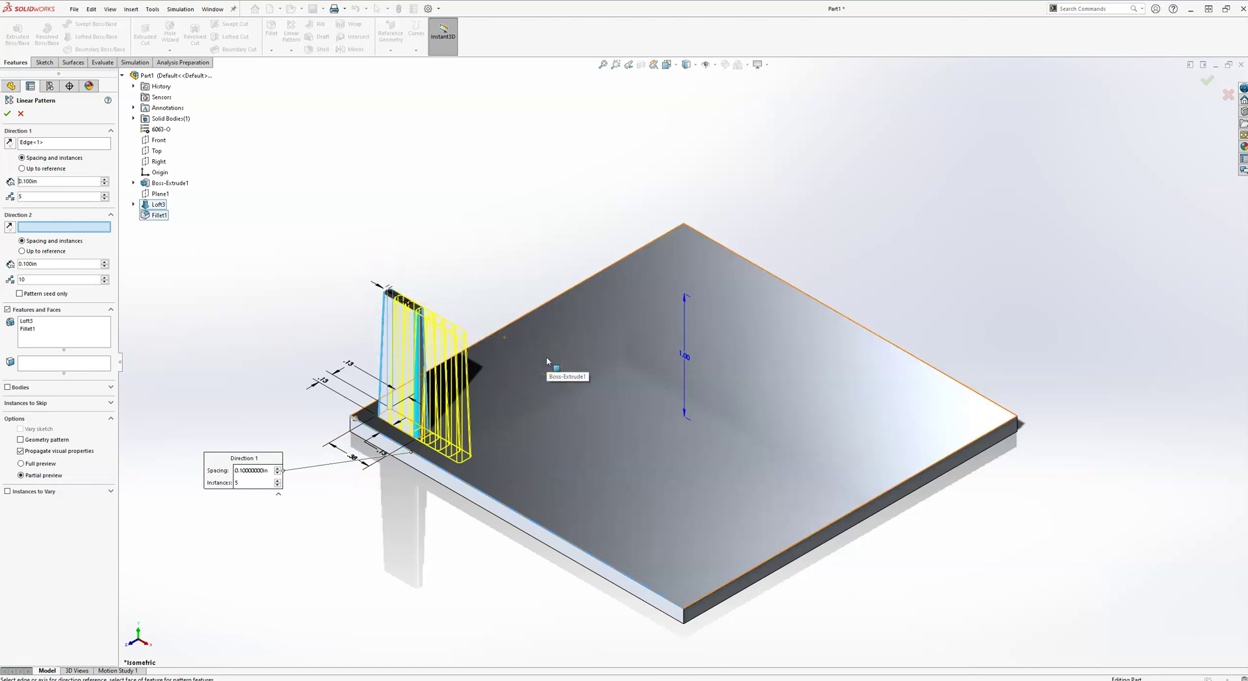
{"action": "key", "text": "alt+Tab"}
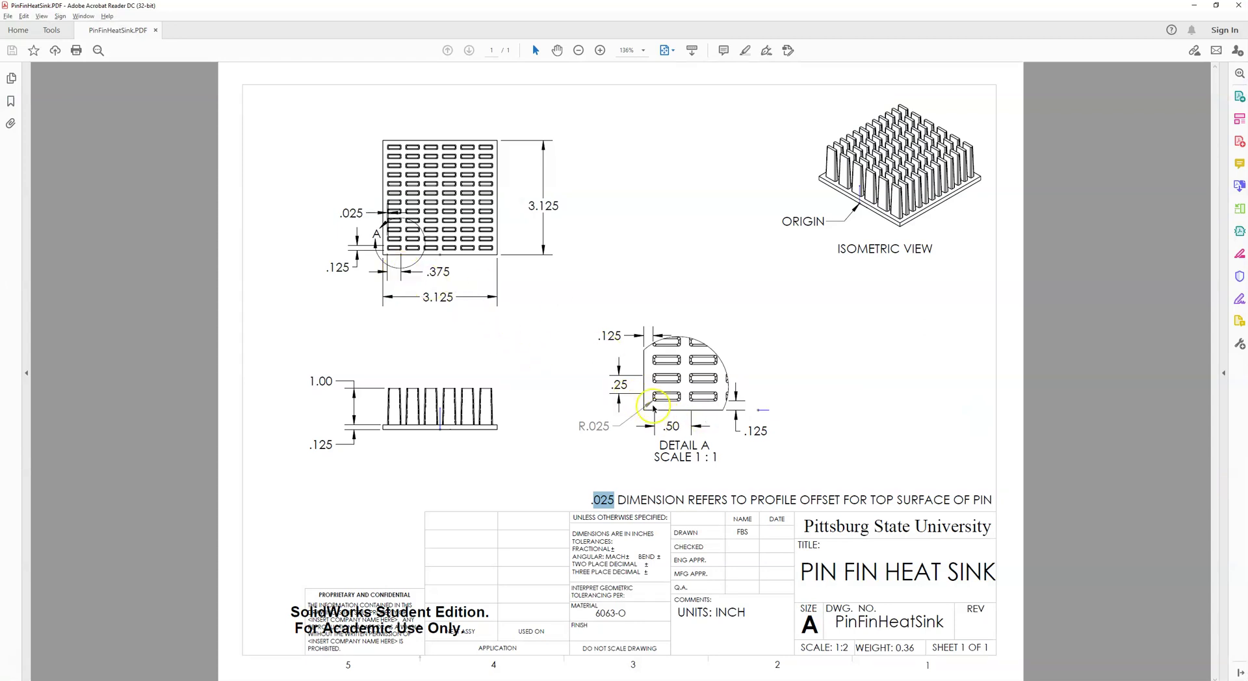
{"action": "key", "text": "alt+Tab"}
{"action": "double_click", "coordinate": [71, 180]}
{"action": "type", "text": "0.5"}
{"action": "key", "text": "Tab"}
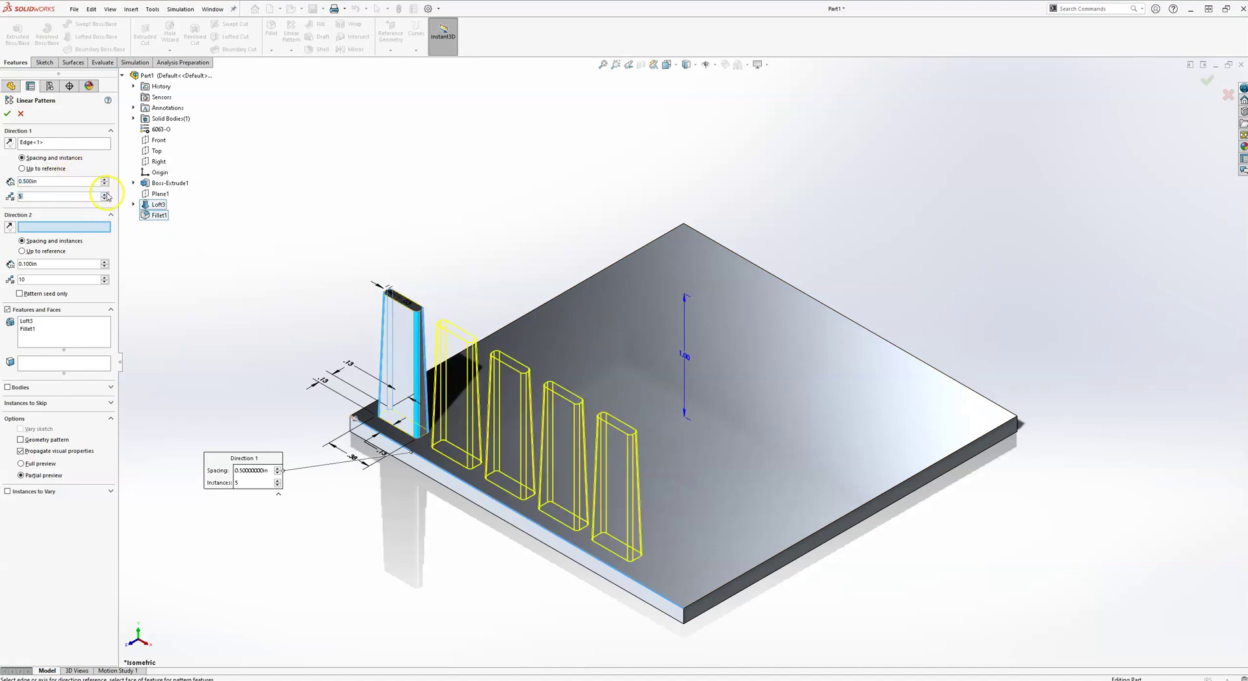
{"action": "left_click", "coordinate": [104, 194]}
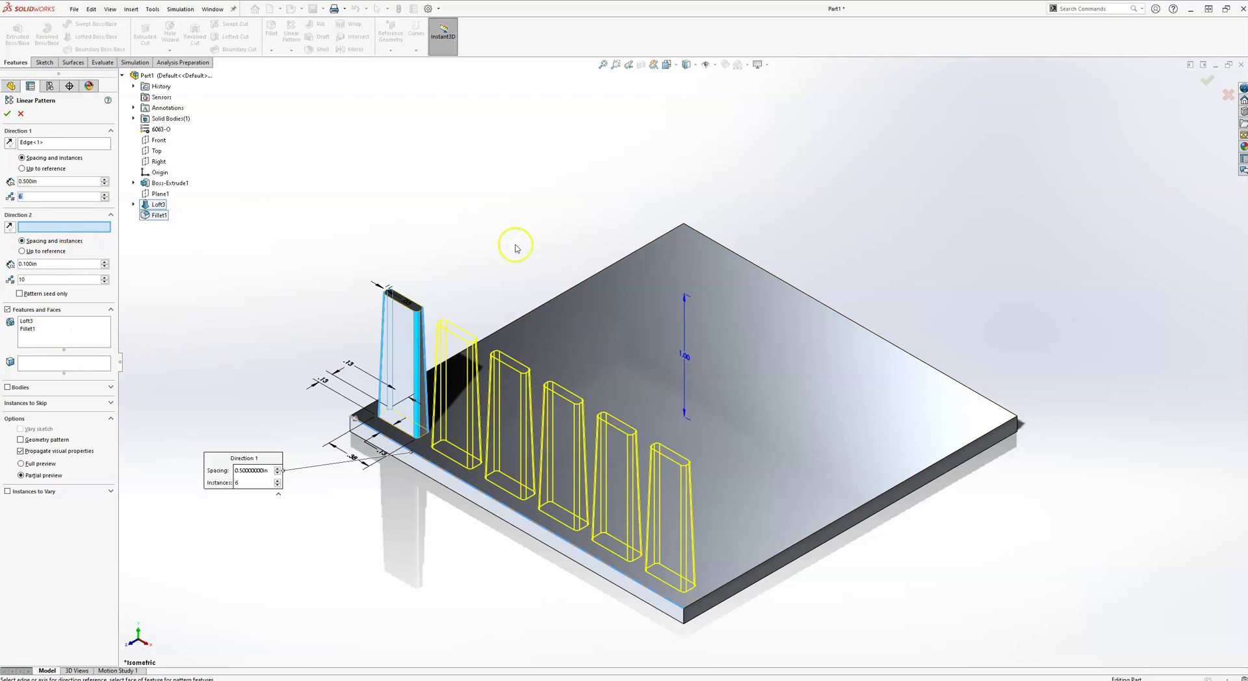
- Set the second direction along the base's side edge, reversed onto the plate, with 0.25 in spacing and 12 instances, and complete the pattern
{"action": "left_click", "coordinate": [554, 301]}
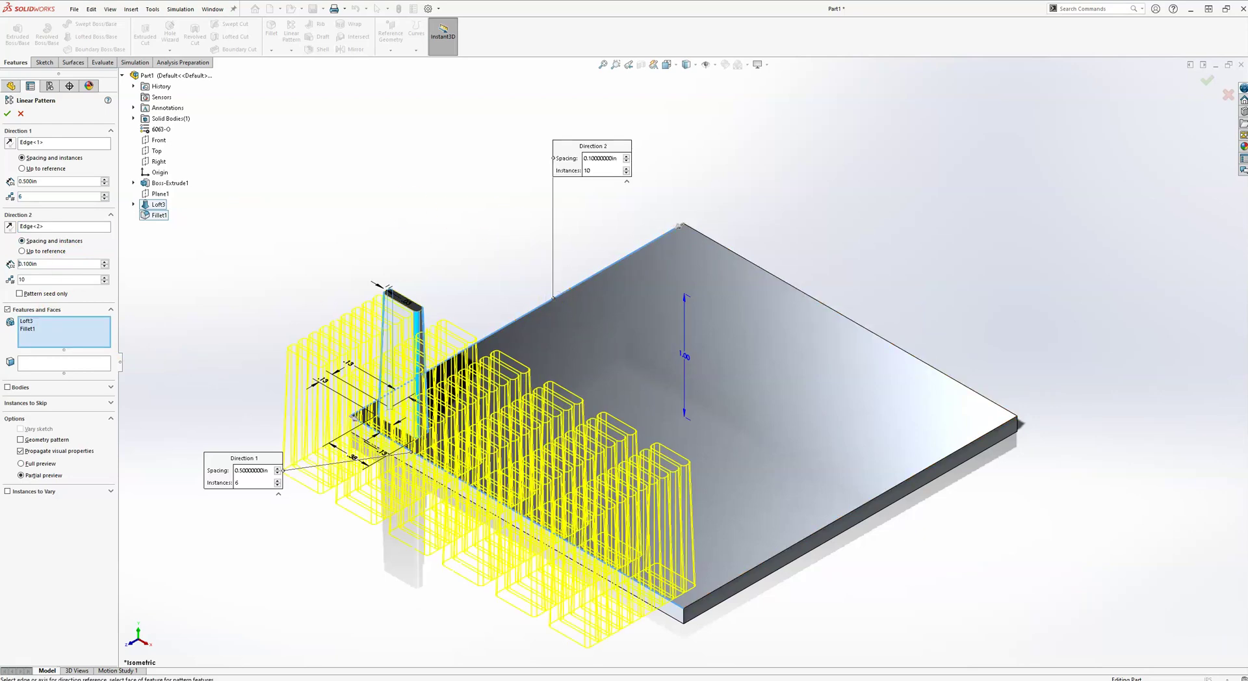
{"action": "left_click", "coordinate": [12, 228]}
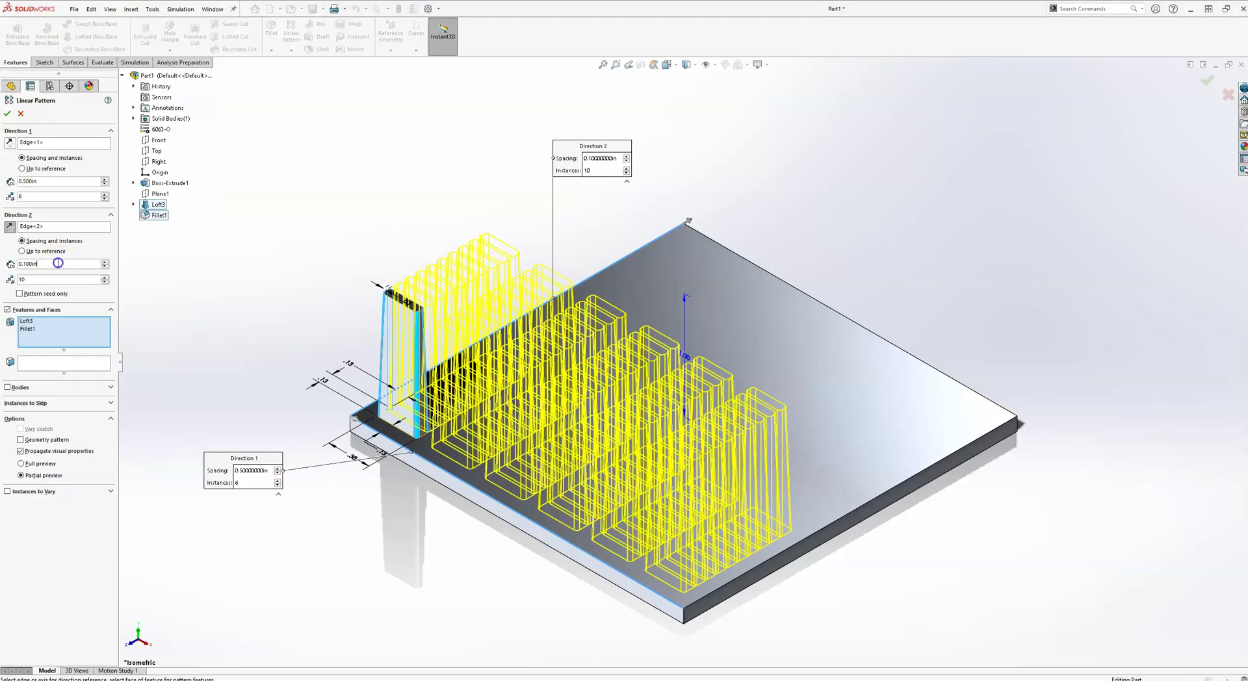
{"action": "double_click", "coordinate": [57, 263]}
{"action": "type", "text": ".250"}
{"action": "key", "text": "Tab"}
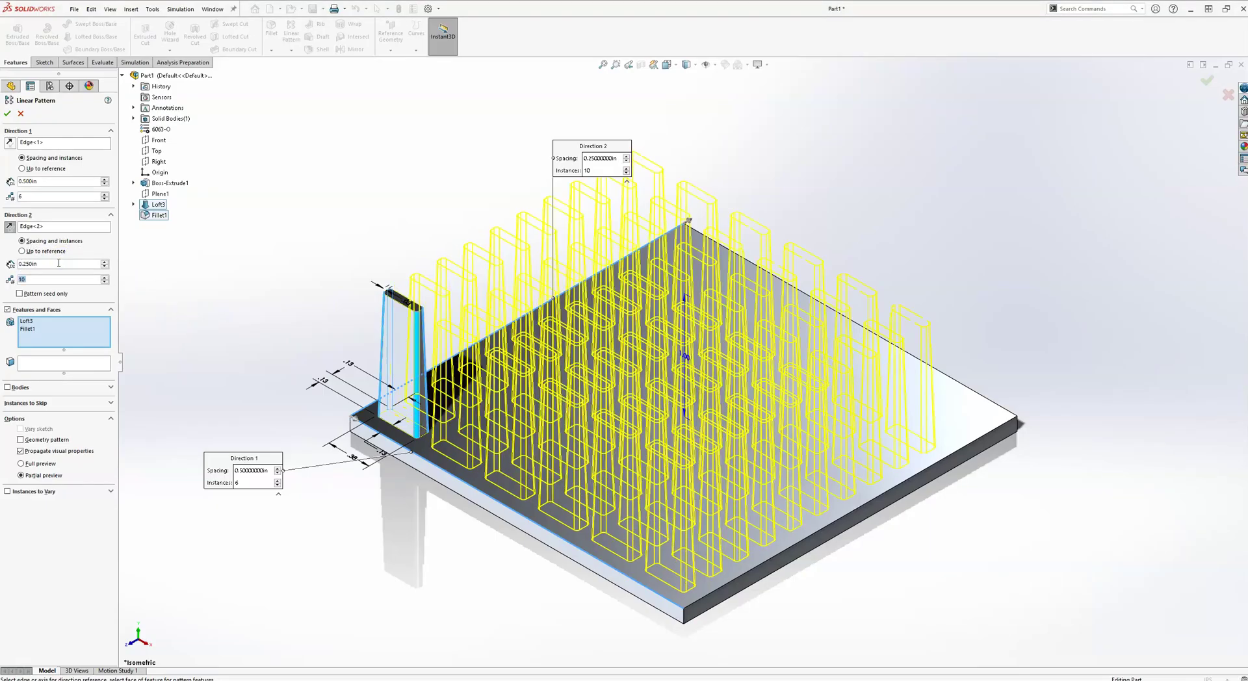
{"action": "middle_click_drag", "start_coordinate": [513, 409], "coordinate": [478, 453]}
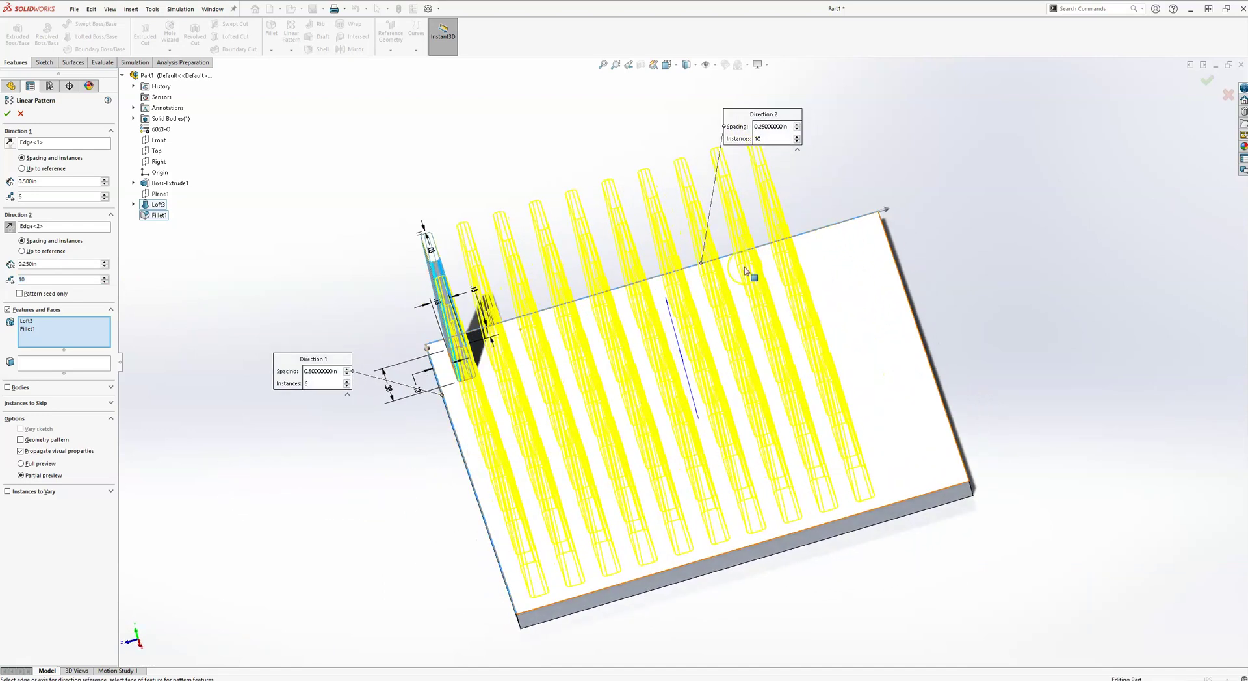
{"action": "left_click", "coordinate": [105, 277]}
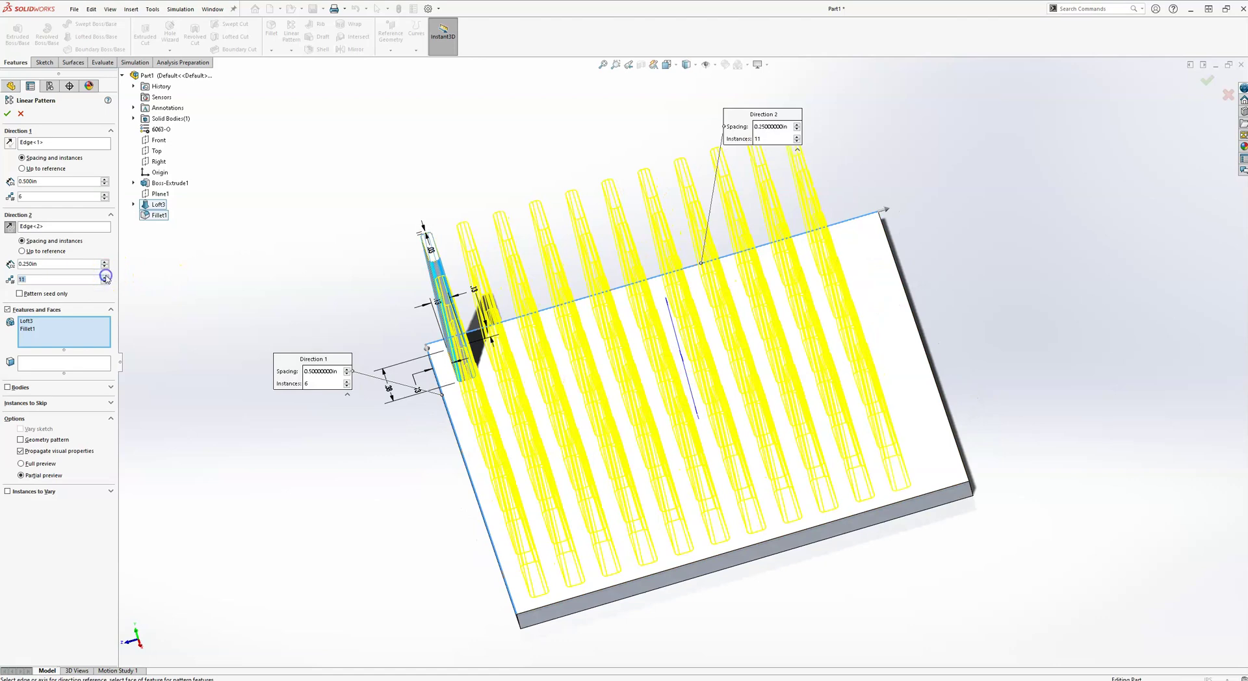
{"action": "left_click", "coordinate": [104, 277]}
{"action": "middle_click_drag", "start_coordinate": [317, 356], "coordinate": [181, 257]}
{"action": "left_click", "coordinate": [7, 113]}
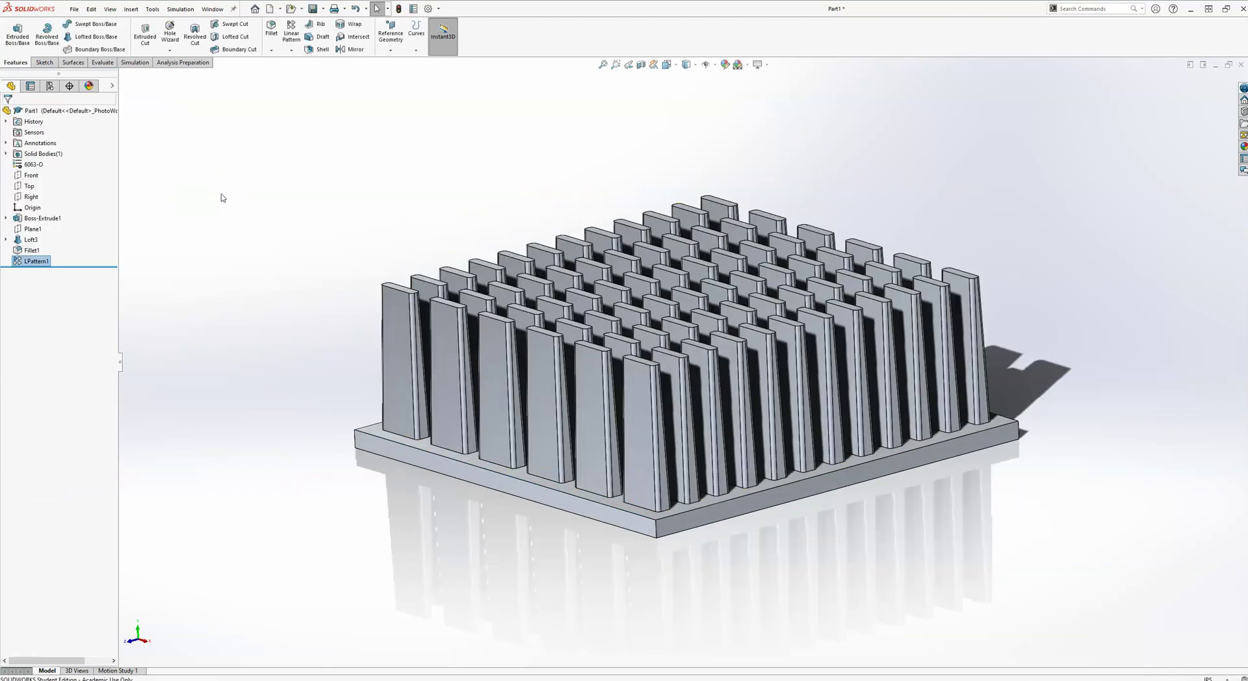
{"action": "left_click", "coordinate": [222, 198]}
{"action": "key", "text": "ctrl+7"}
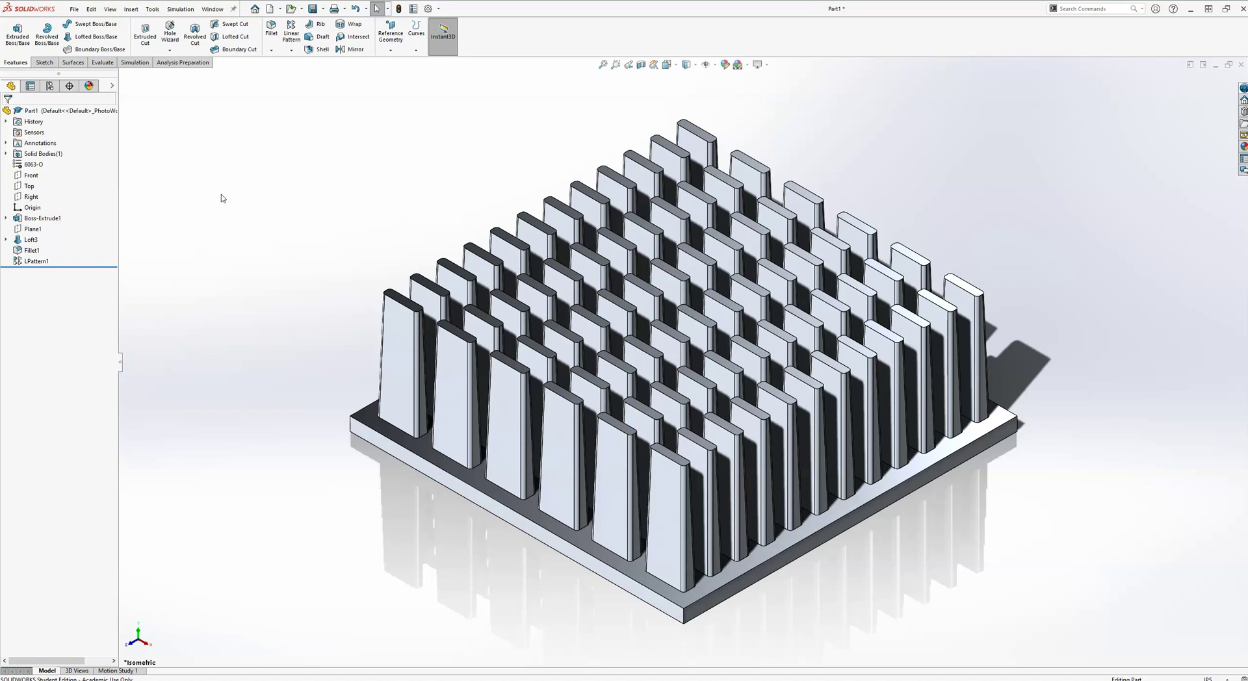
- Edit the linear pattern to skip five interior pins: instances (3,8), (4,7), (3,6), (4,4) and (3,2)
{"action": "left_click", "coordinate": [39, 261]}
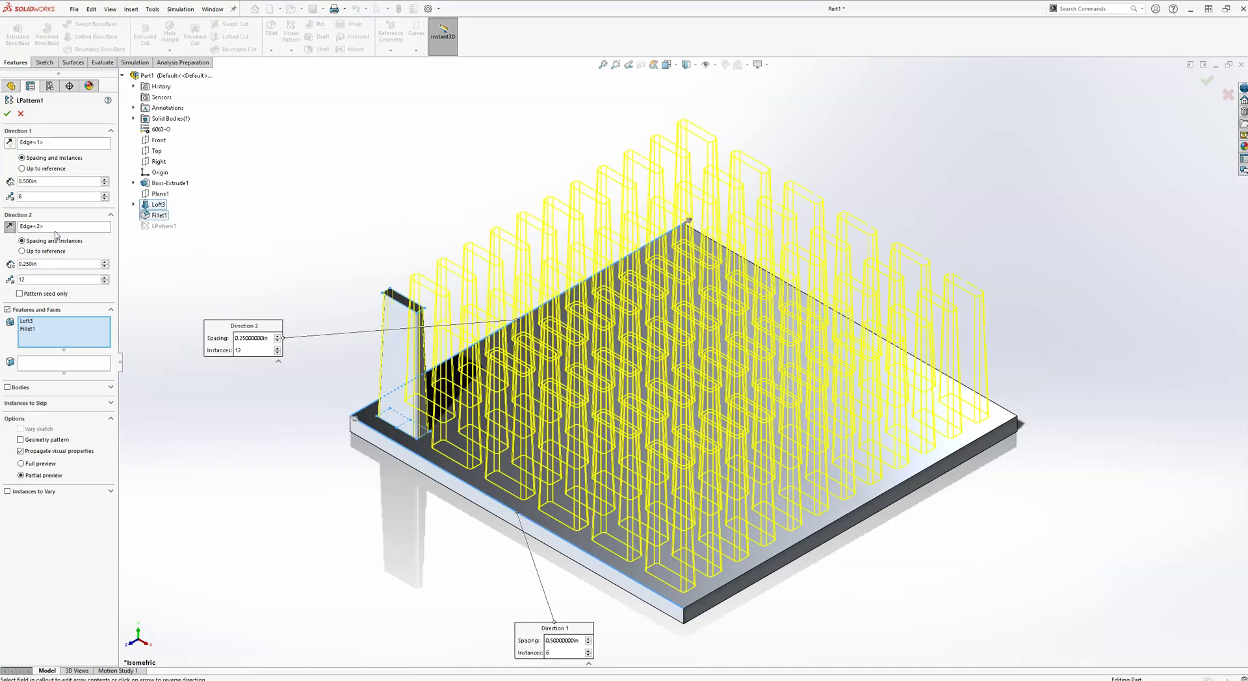
{"action": "left_click", "coordinate": [77, 405]}
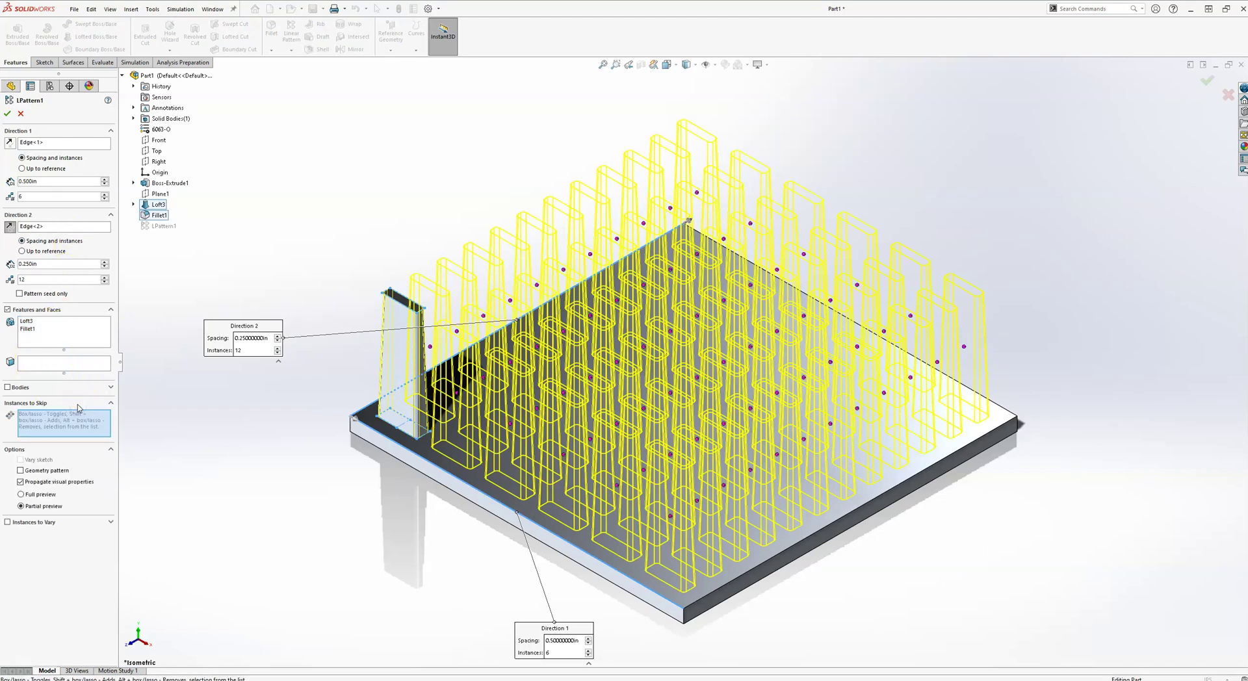
{"action": "left_click", "coordinate": [676, 65]}
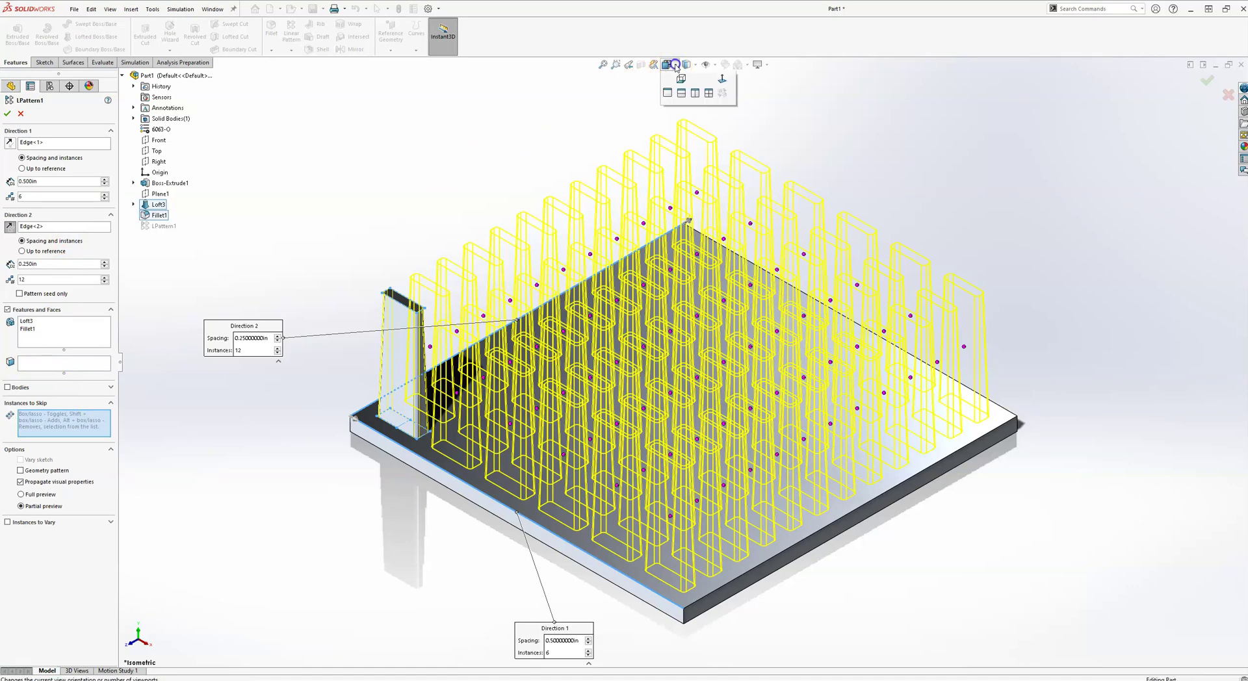
{"action": "left_click", "coordinate": [722, 118]}
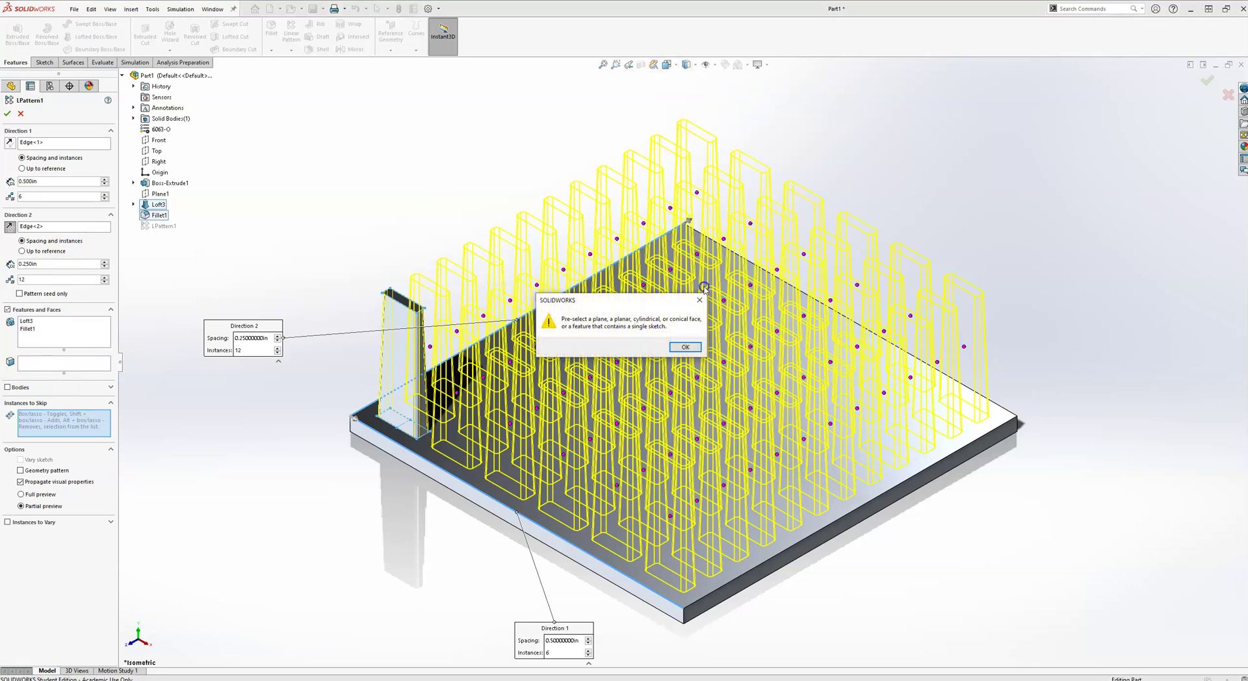
{"action": "left_click", "coordinate": [687, 348]}
{"action": "middle_click_drag", "start_coordinate": [687, 352], "coordinate": [545, 416]}
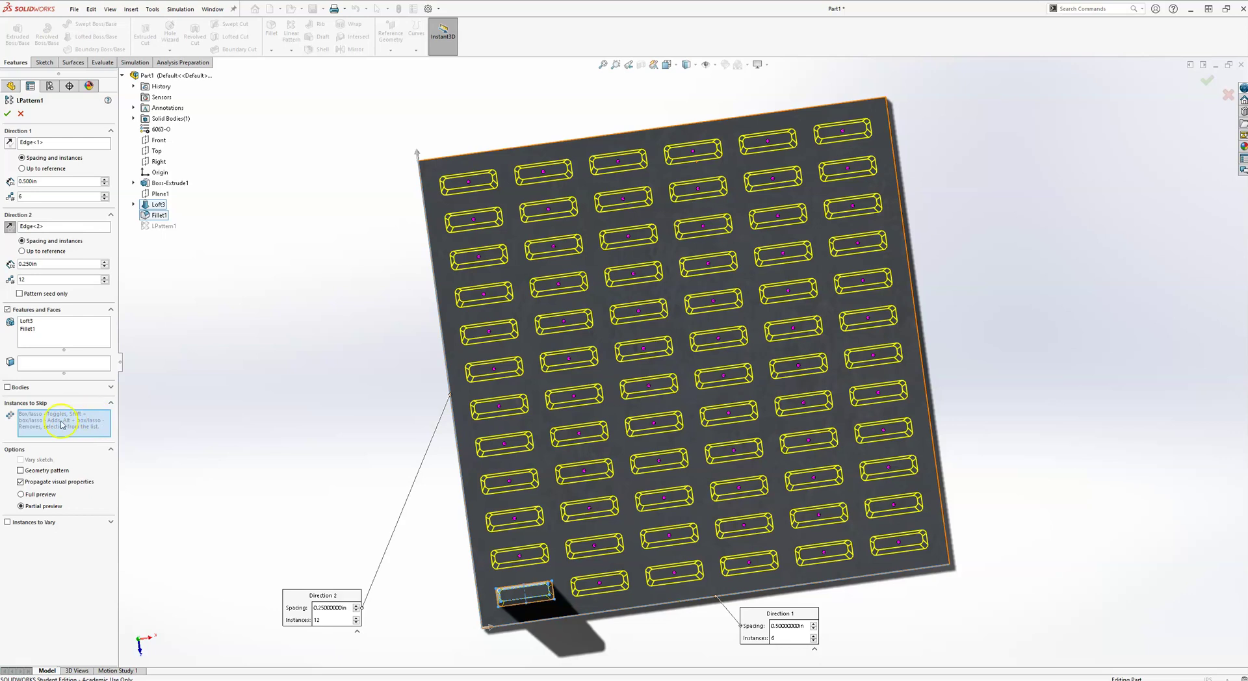
{"action": "left_click", "coordinate": [639, 311]}
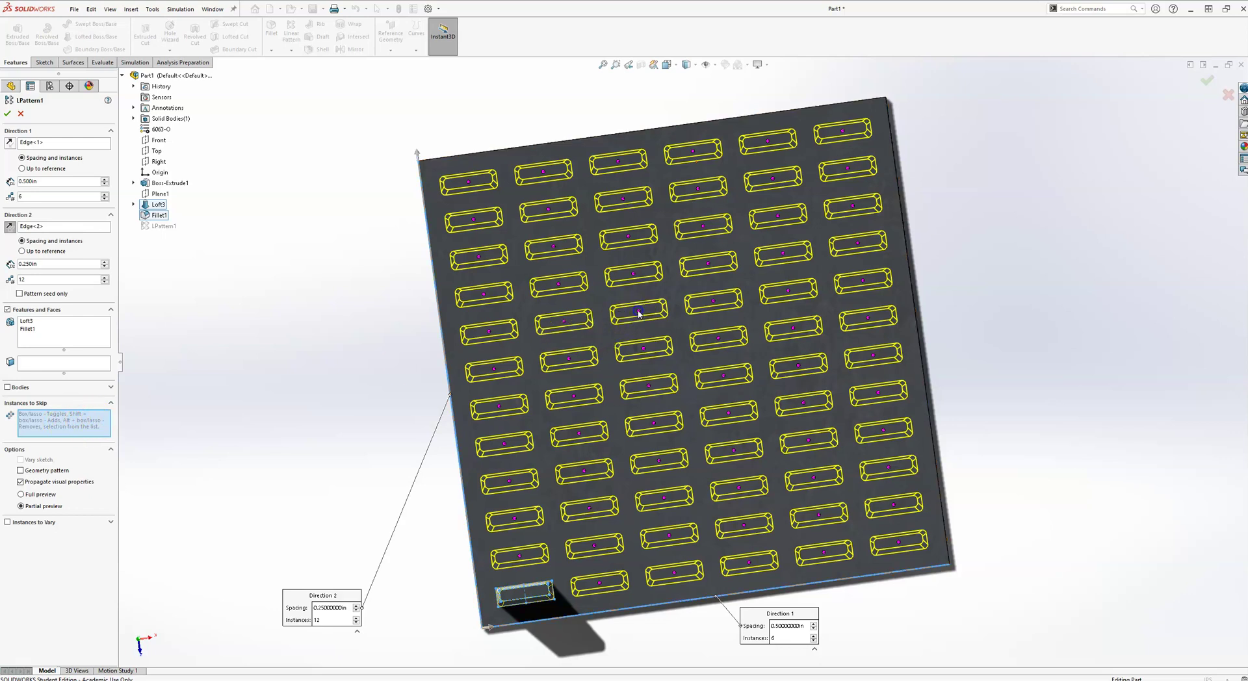
{"action": "left_click", "coordinate": [719, 338]}
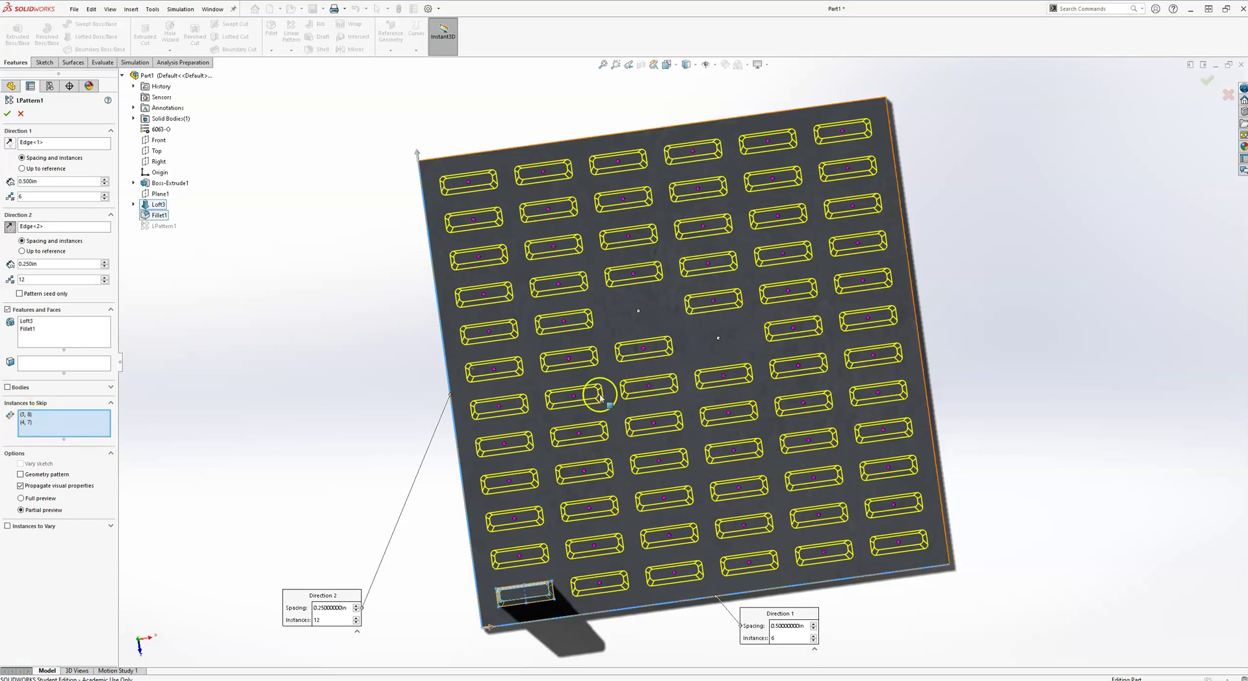
{"action": "left_click", "coordinate": [649, 387]}
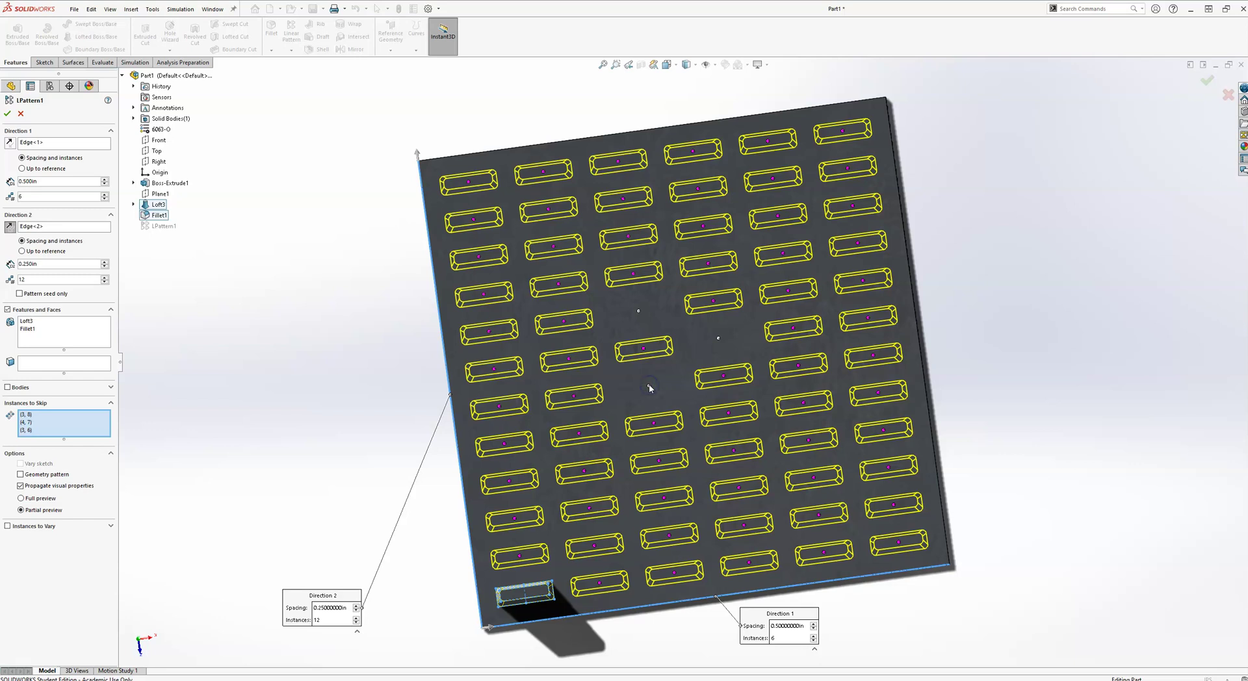
{"action": "left_click", "coordinate": [733, 450]}
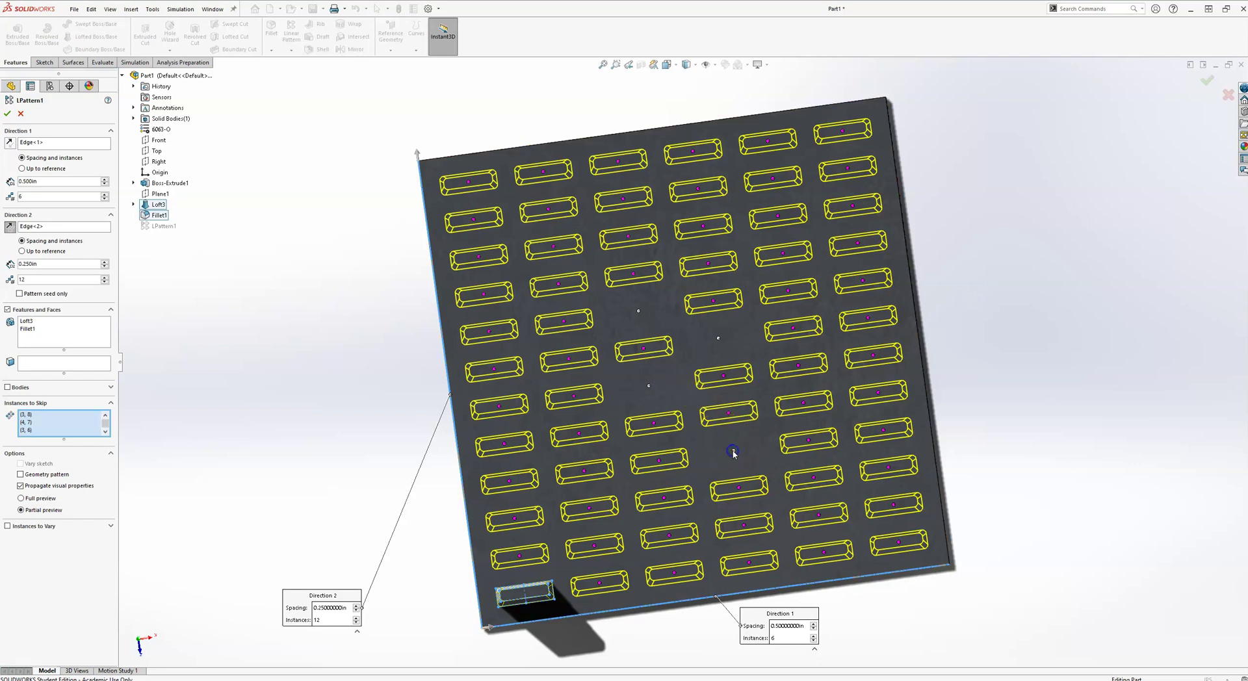
{"action": "left_click", "coordinate": [670, 535]}
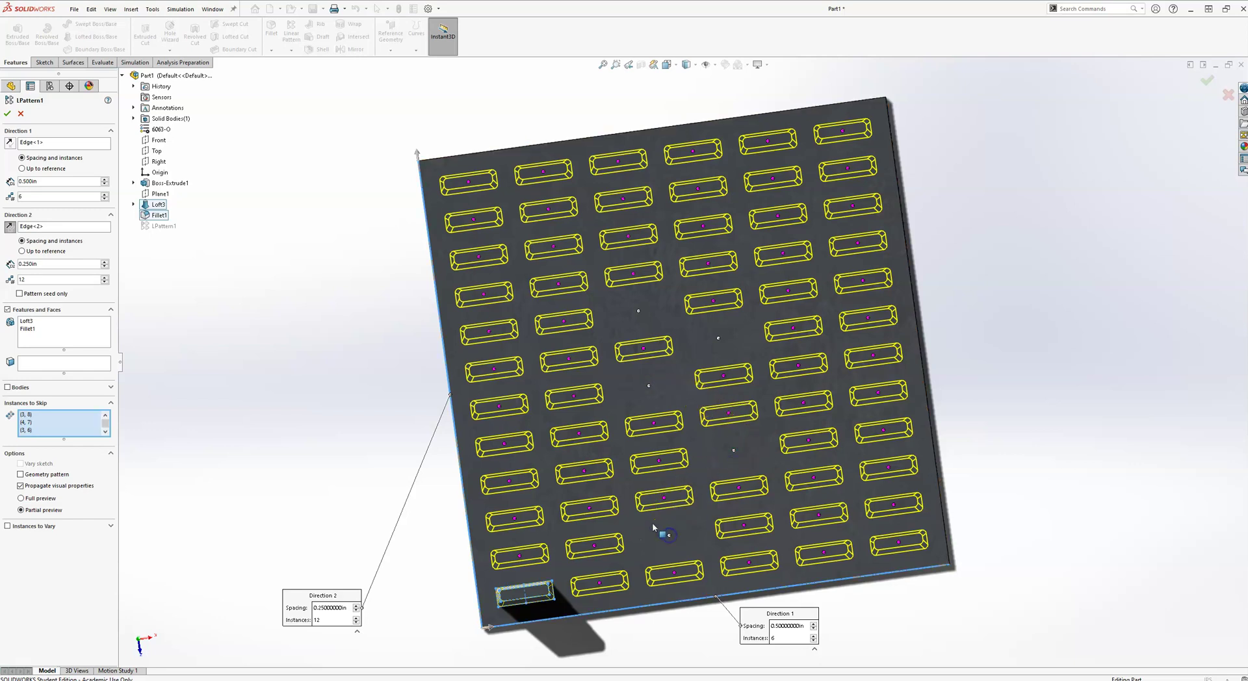
{"action": "left_click", "coordinate": [25, 142]}
{"action": "left_click", "coordinate": [8, 114]}
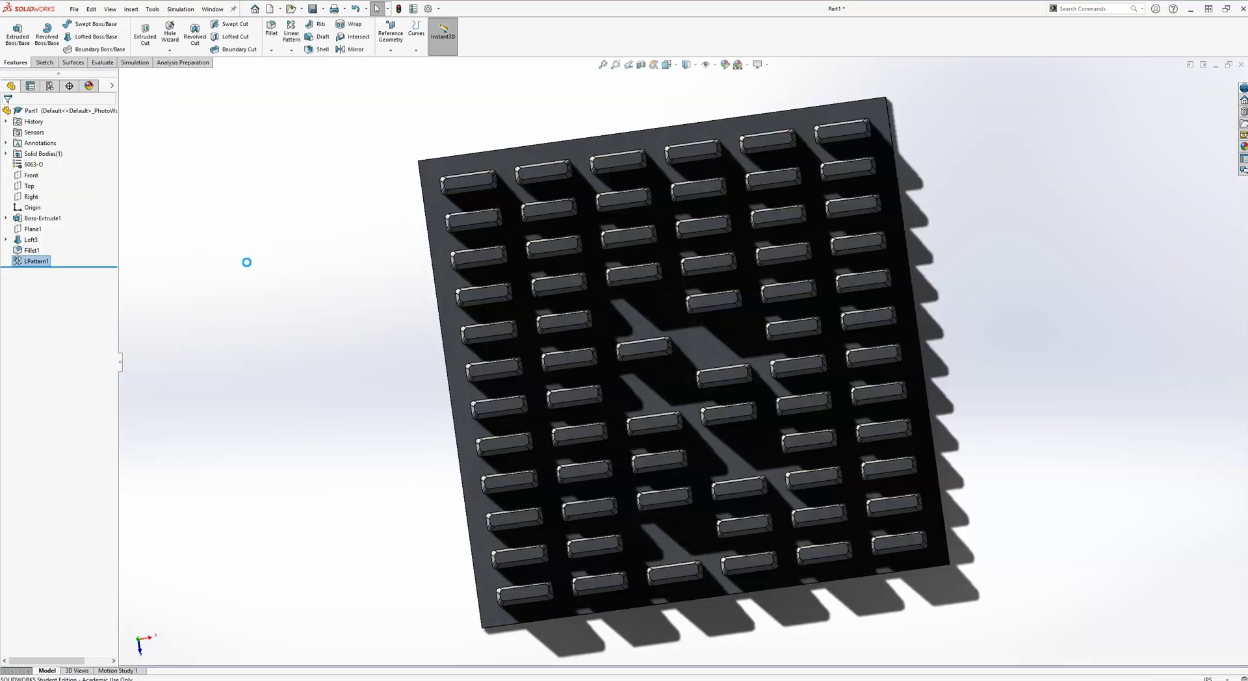
{"action": "middle_click_drag", "start_coordinate": [414, 477], "coordinate": [371, 327]}
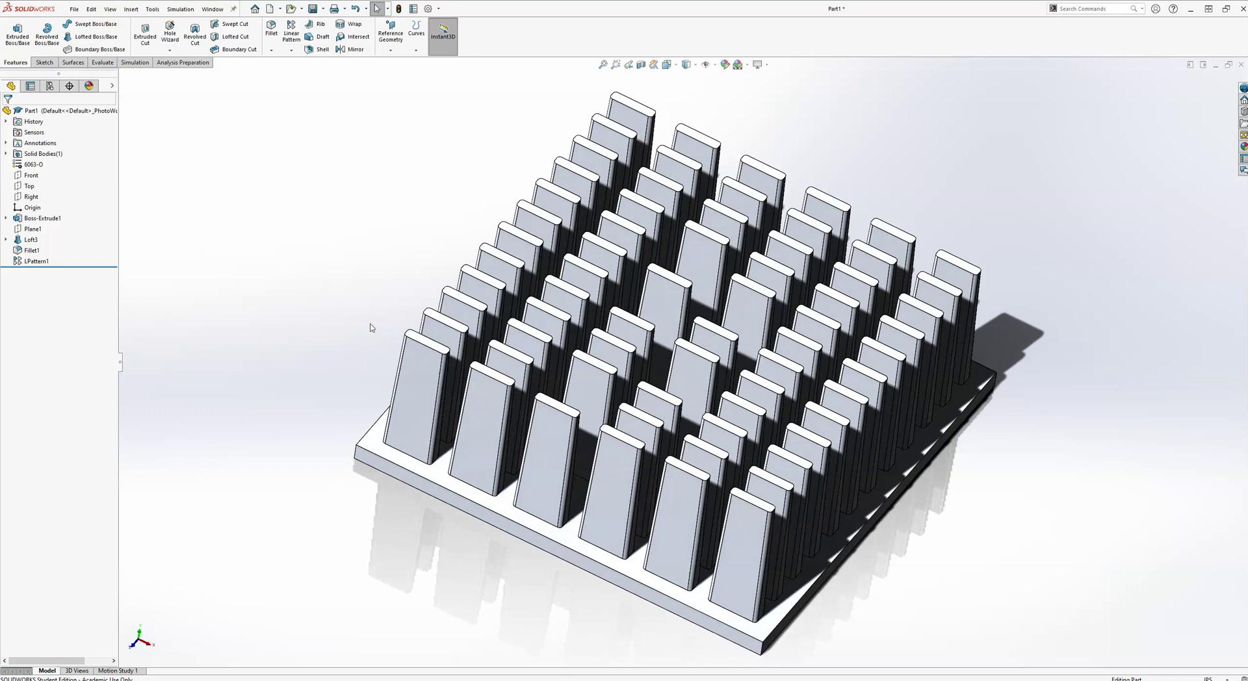
{"action": "key", "text": "ctrl+7"}
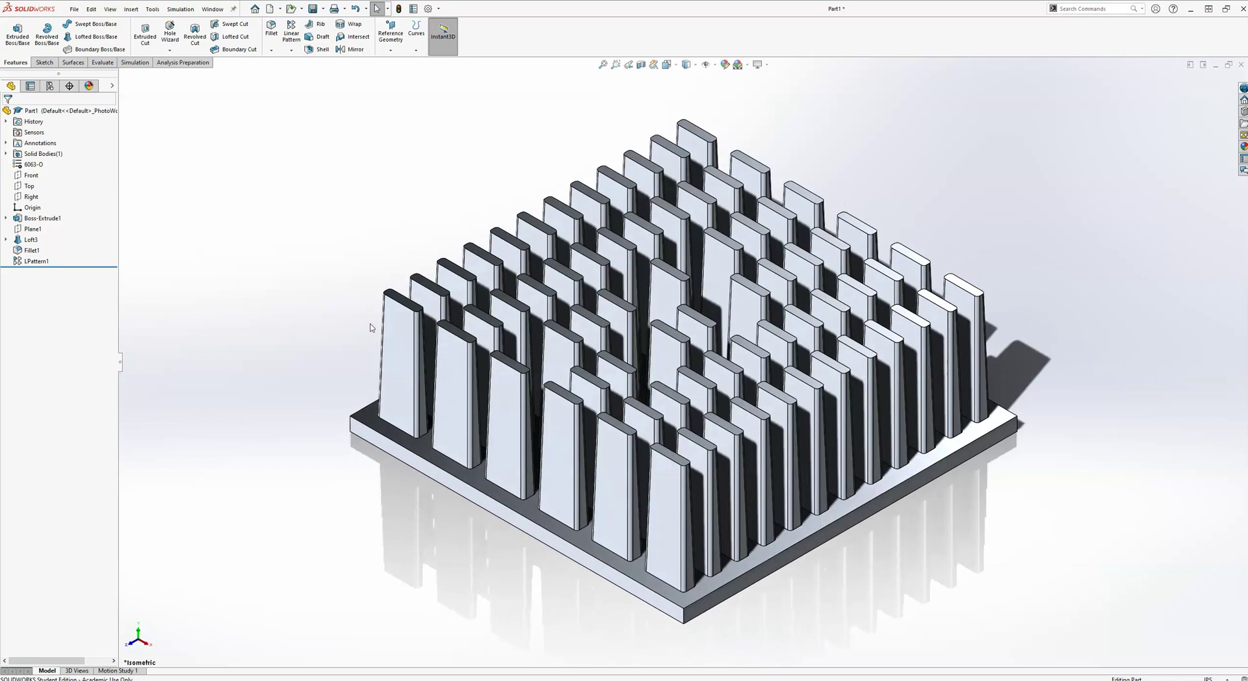